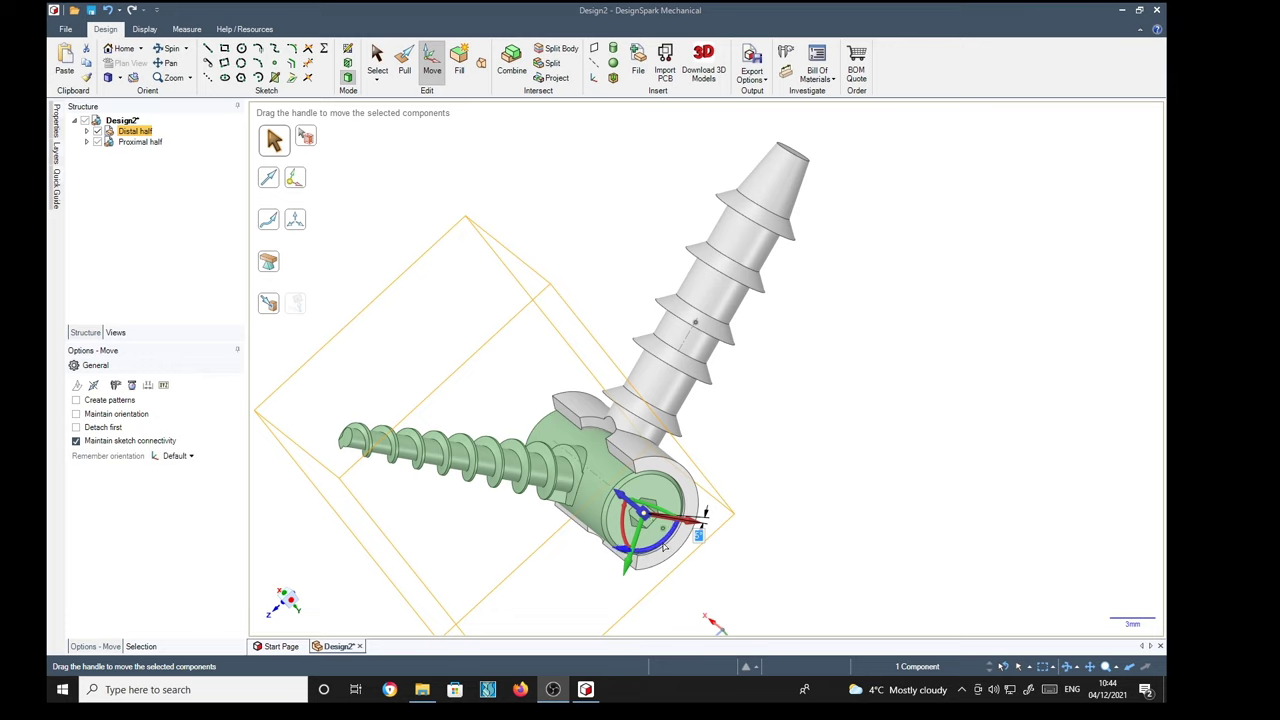
Swing the distal half through several angles about the joint, then return it pointing straight out
drag(664, 548, 653, 519)
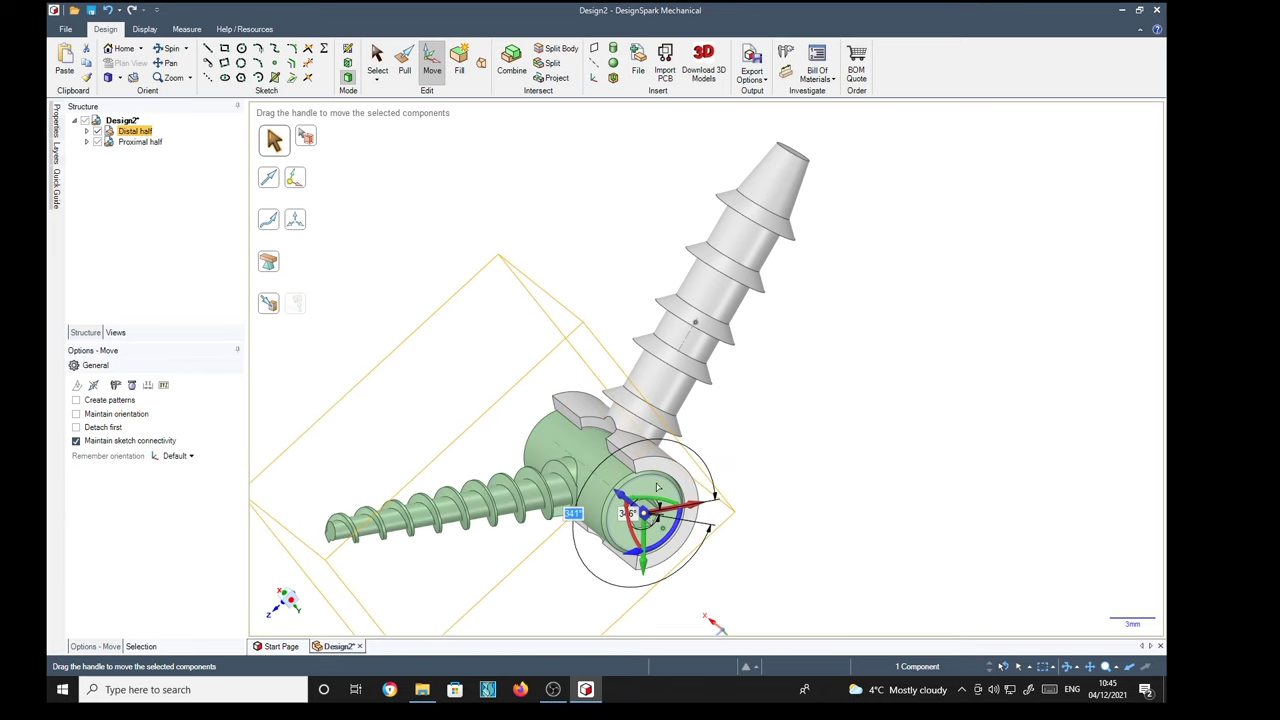
drag(657, 470, 660, 462)
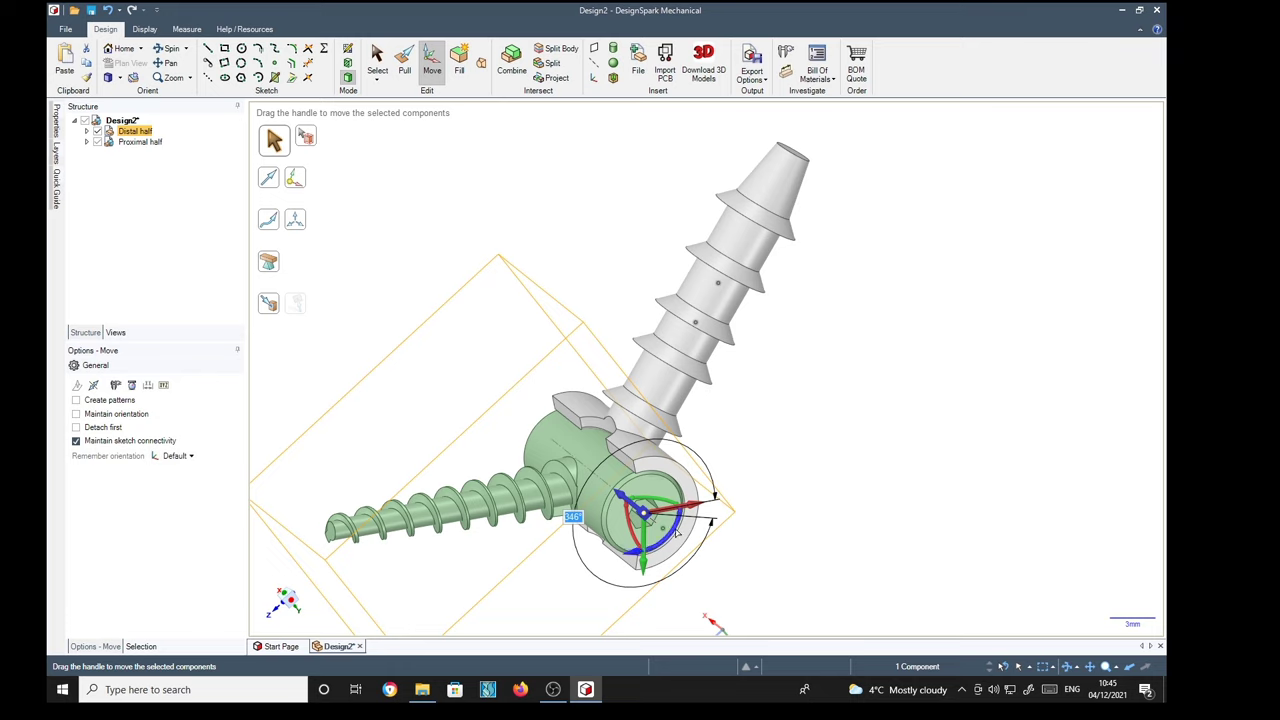
drag(674, 532, 671, 544)
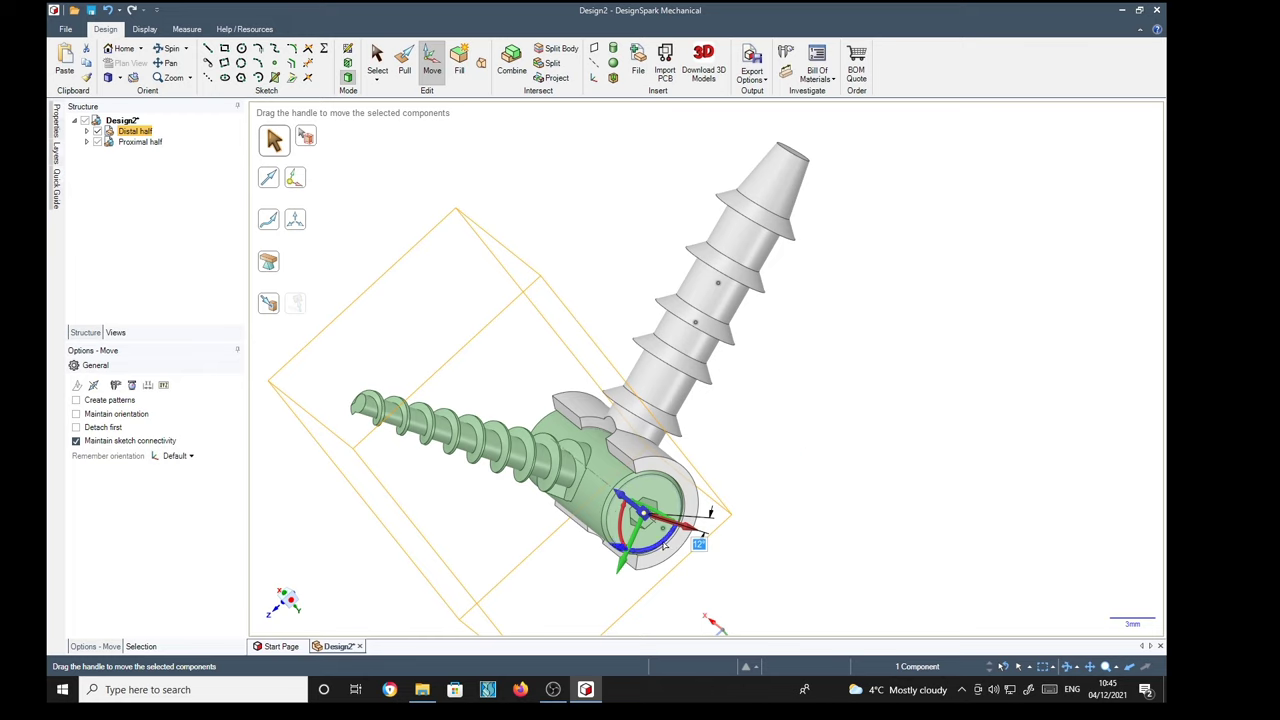
drag(663, 544, 636, 557)
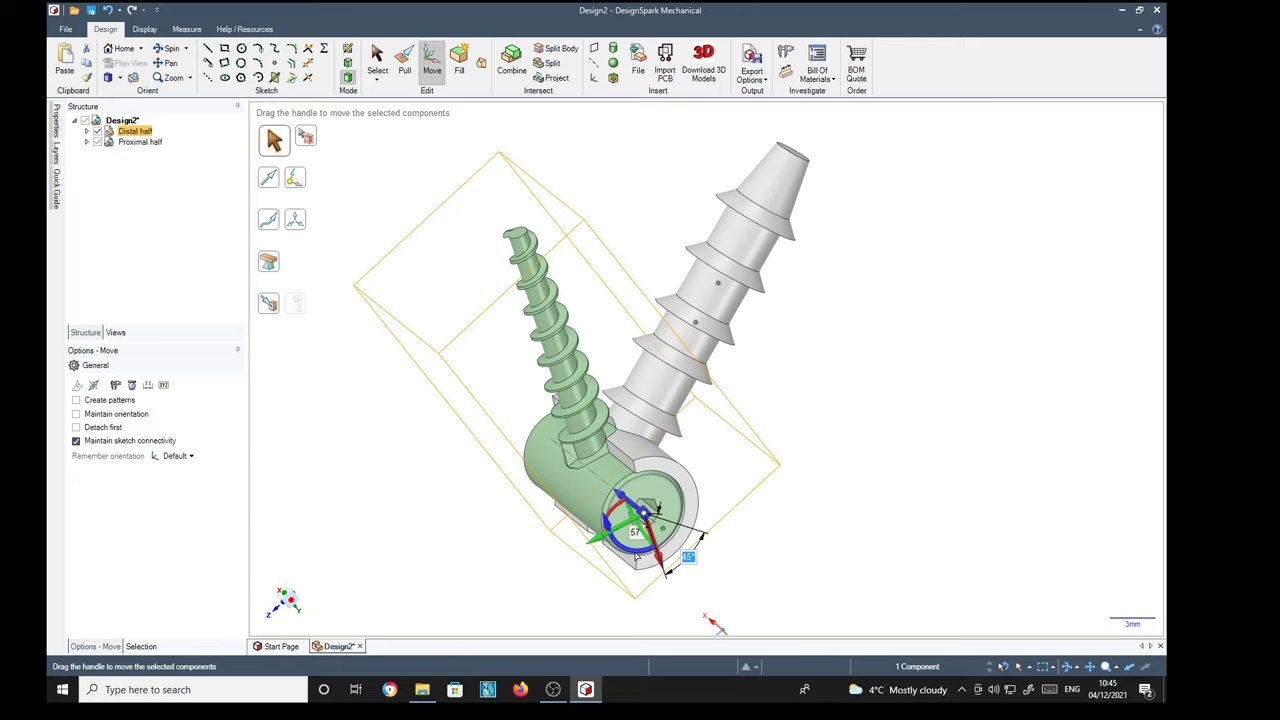
mouse_move(861, 578)
middle_down()
mouse_move(849, 600)
mouse_move(780, 546)
mouse_move(812, 570)
mouse_move(800, 566)
mouse_move(894, 494)
mouse_move(894, 508)
mouse_move(925, 464)
middle_up()
middle_drag(912, 371, 952, 405)
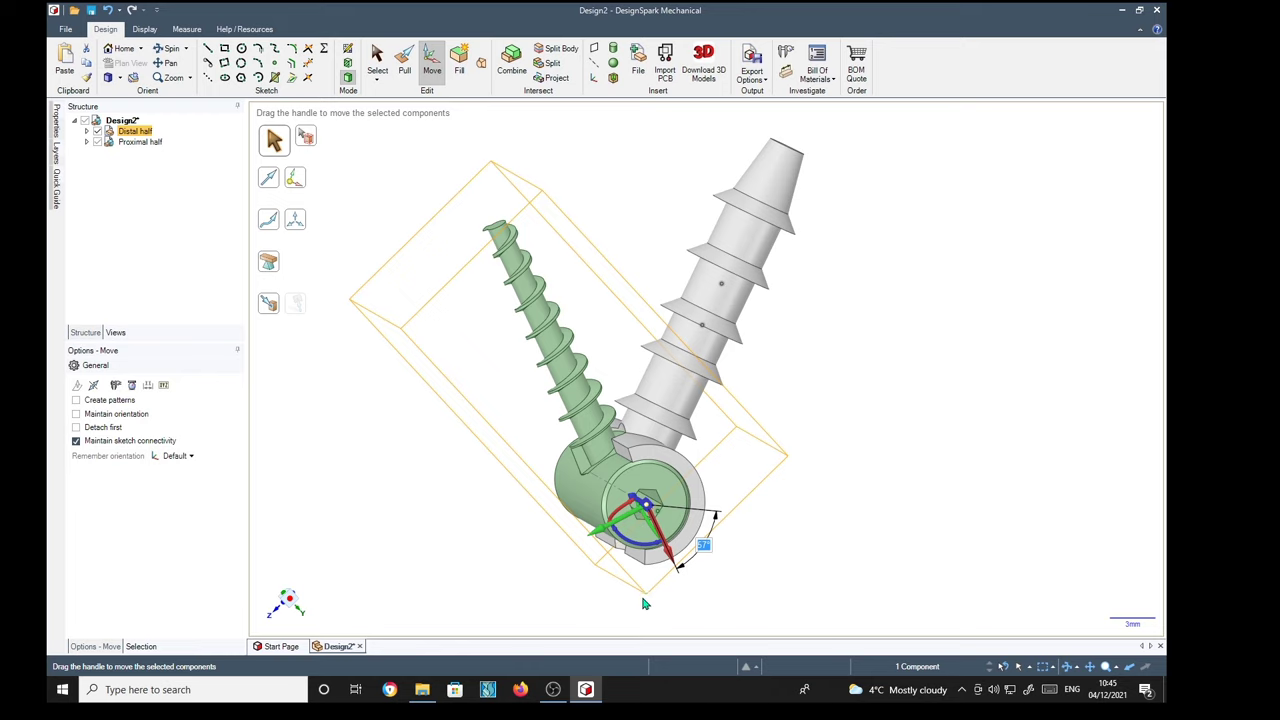
drag(631, 545, 661, 531)
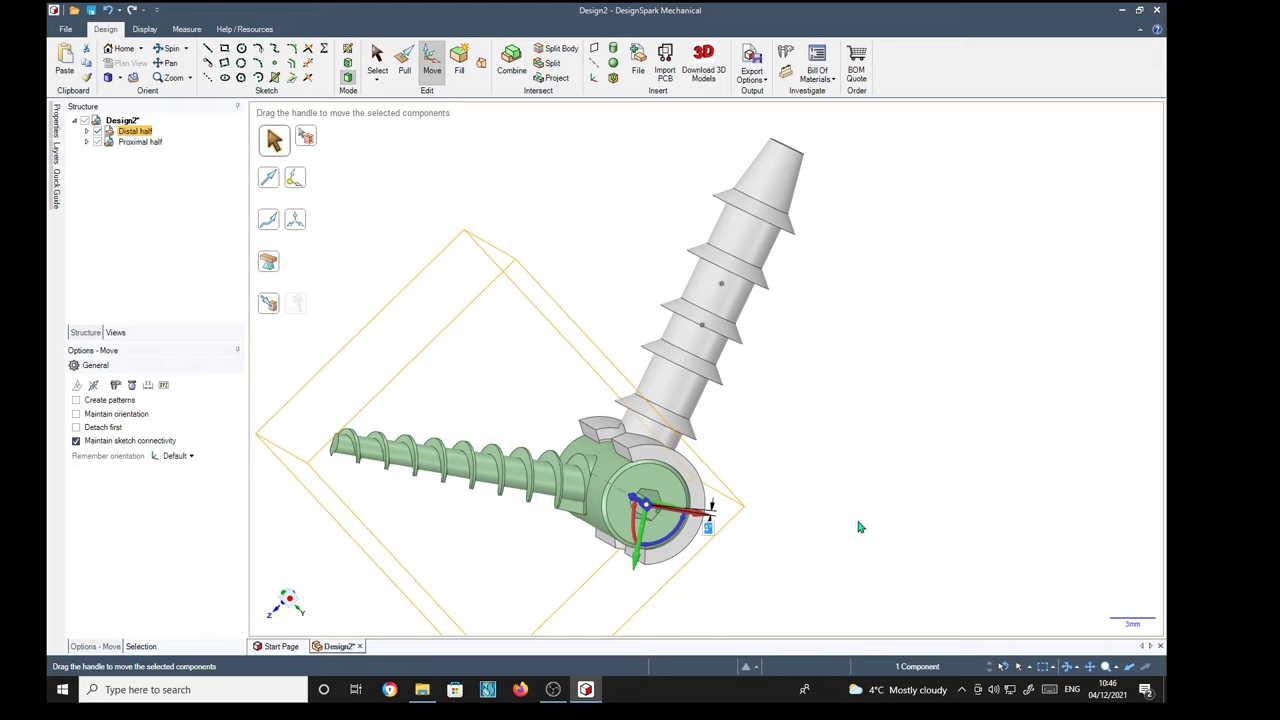
click(897, 481)
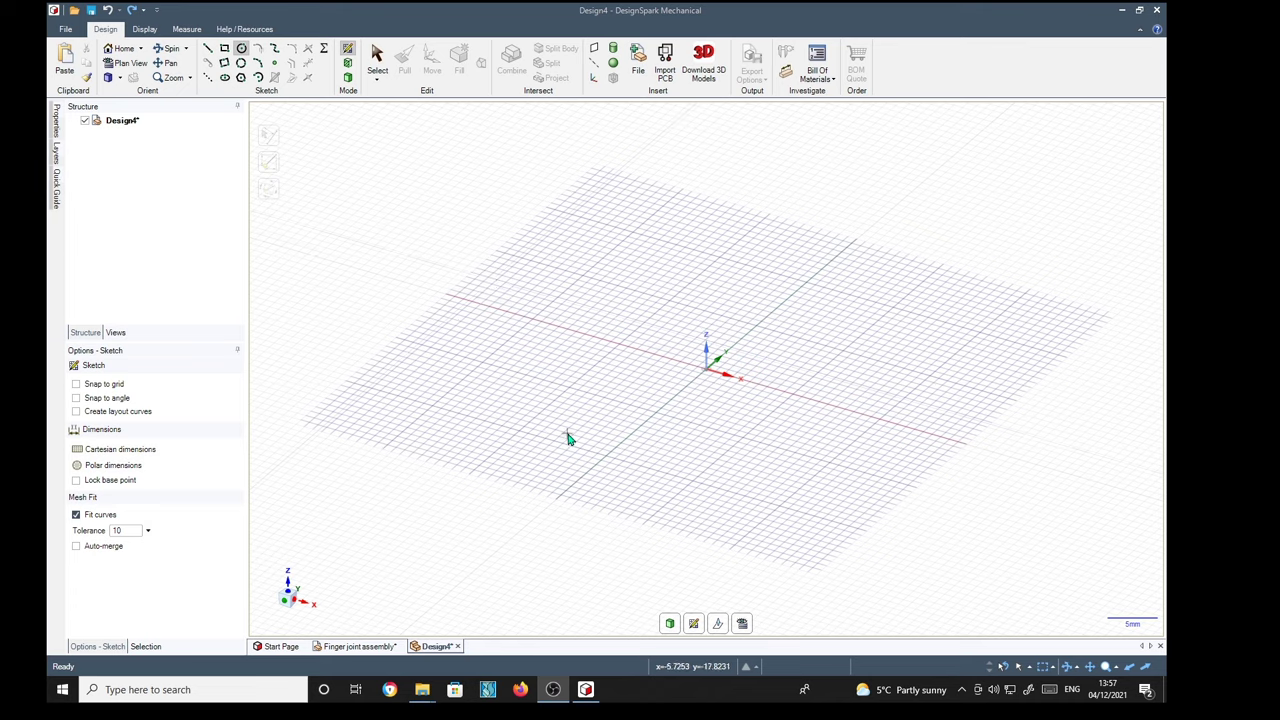
In plan view, sketch a 6 mm circle centred at the origin
key(v)
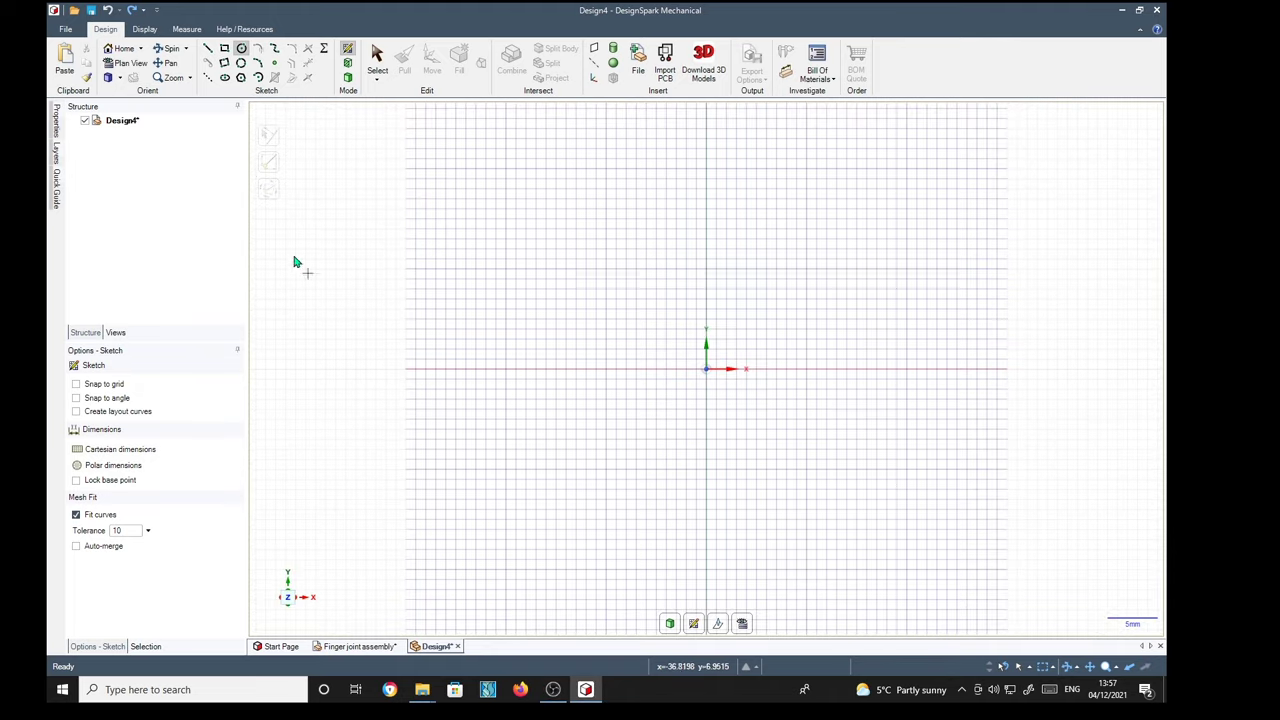
click(707, 371)
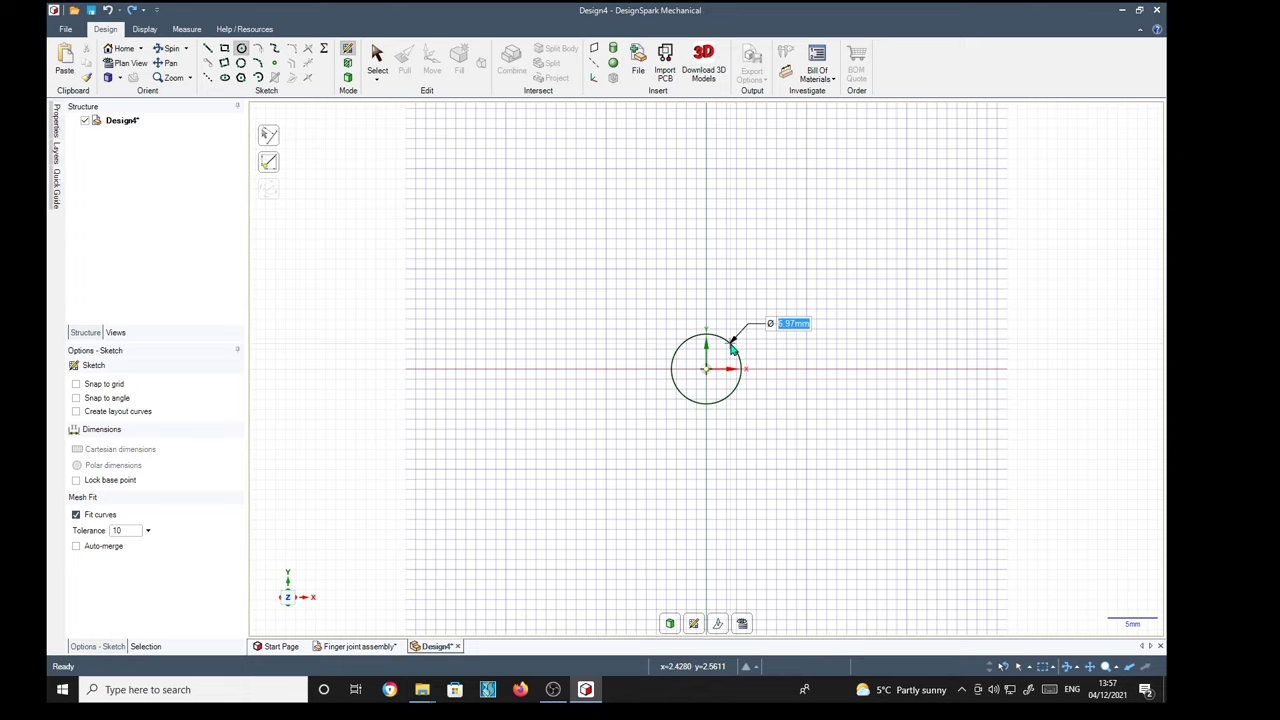
text(6)
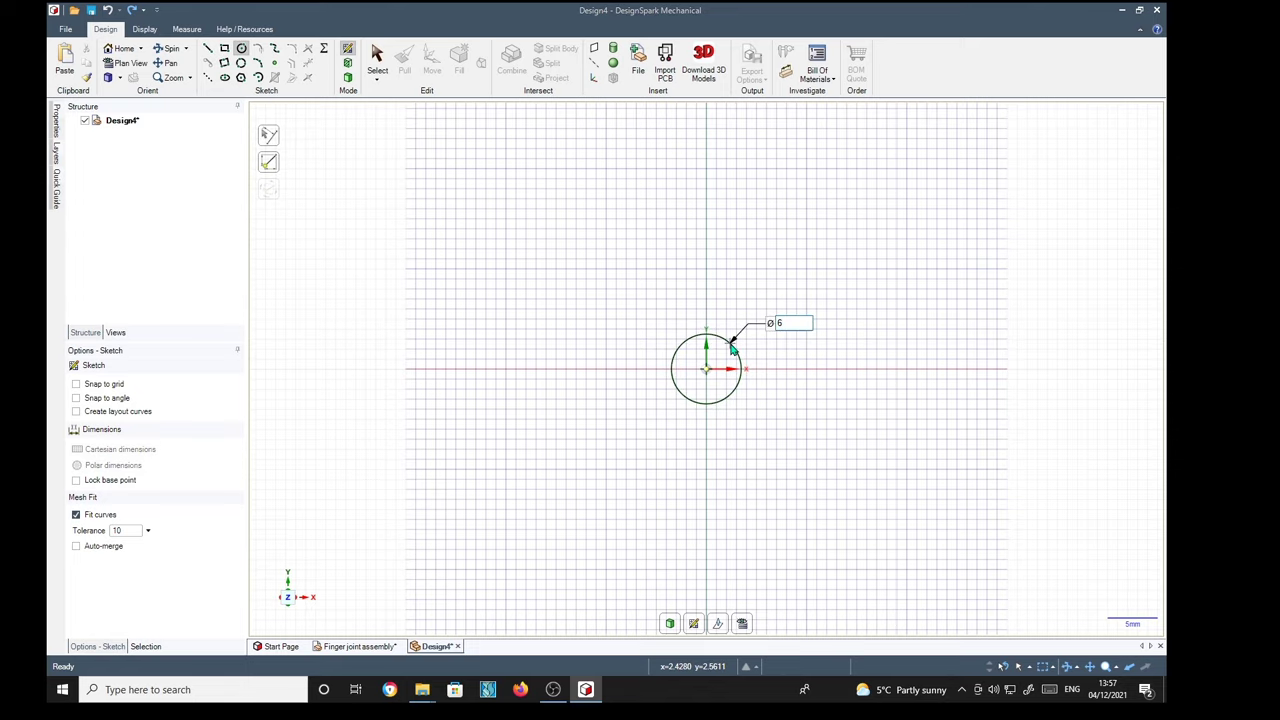
key(Return)
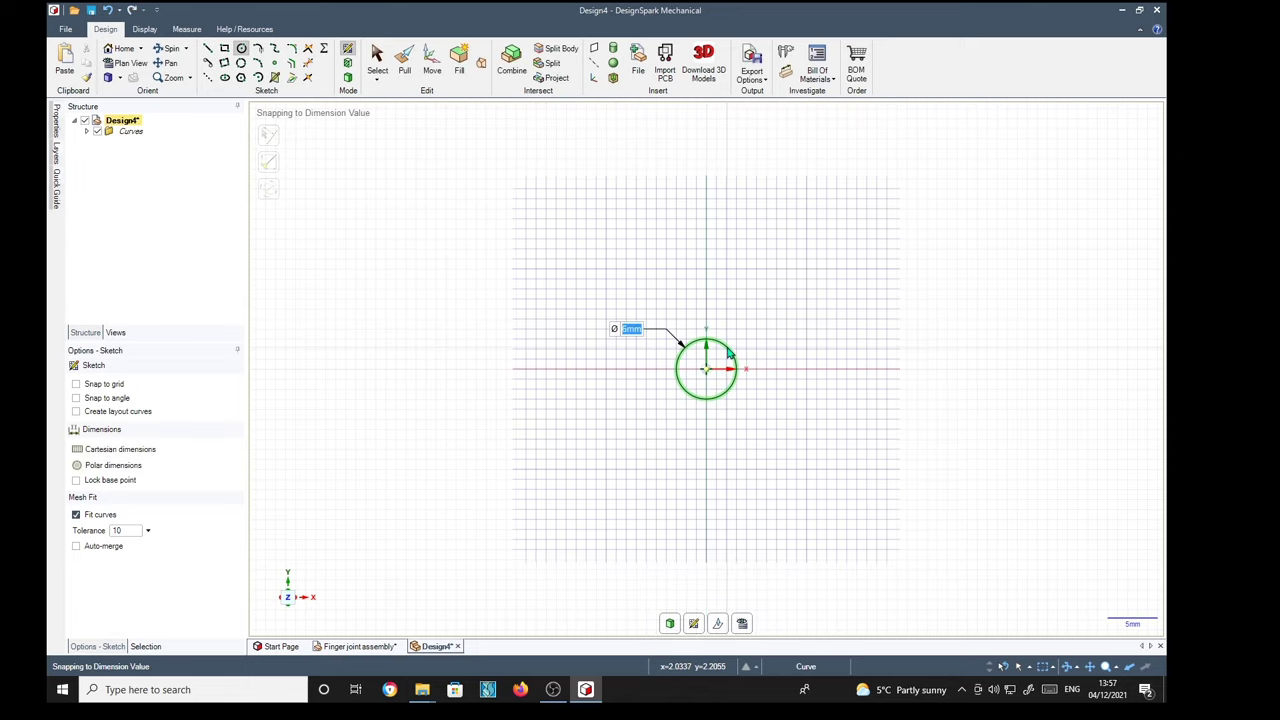
Pull the circle's face out into a solid cylinder
key(p)
click(716, 389)
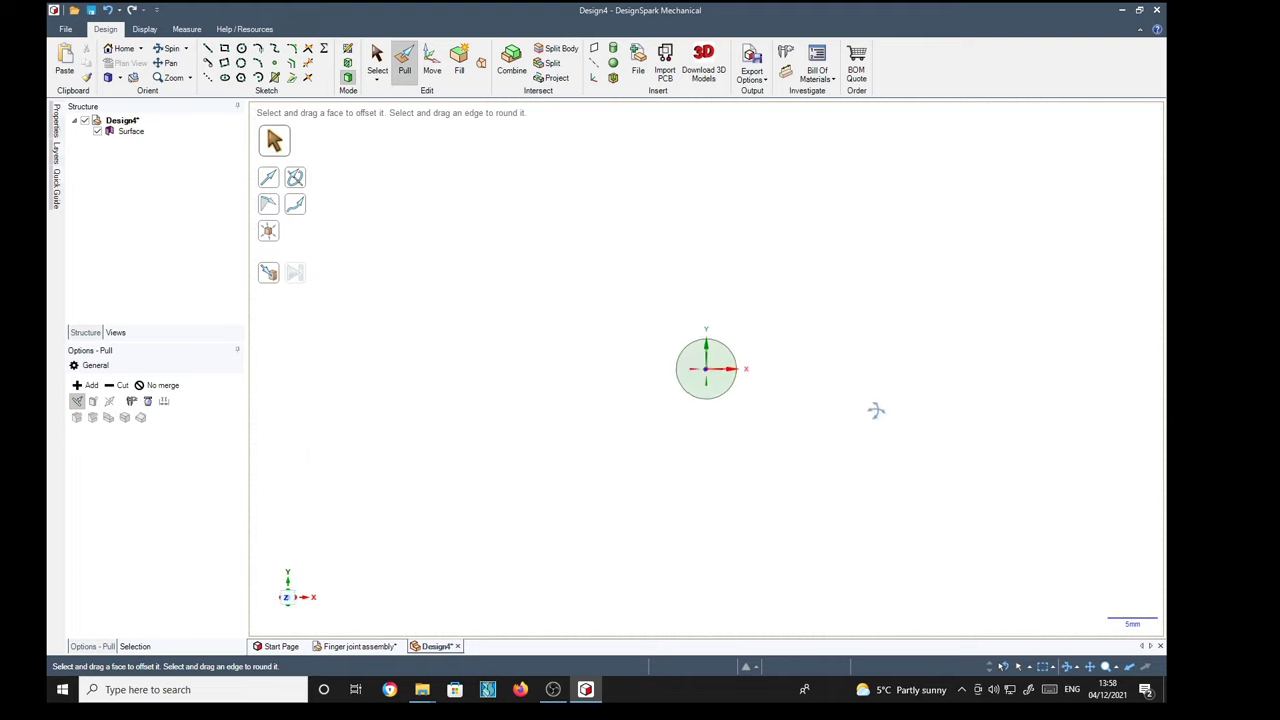
middle_drag(854, 409, 720, 394)
drag(713, 383, 661, 343)
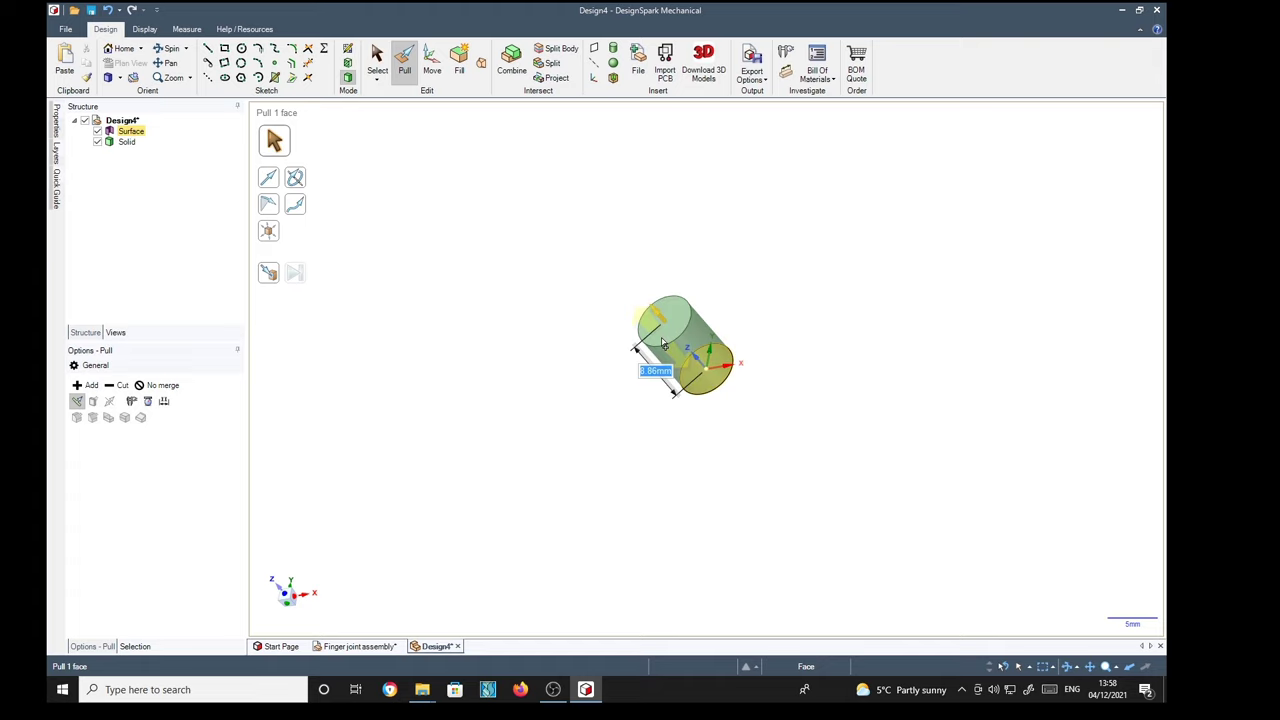
key(Escape)
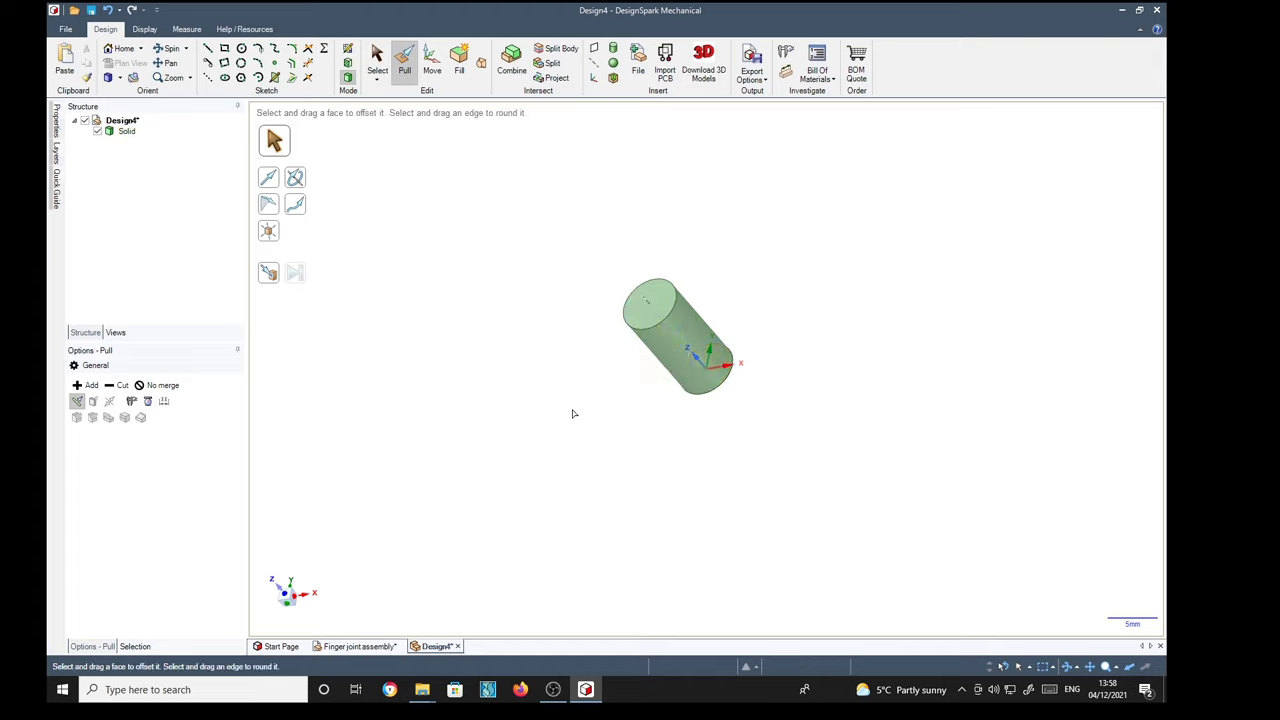
Chamfer the cylinder's top and bottom circular edges by 0.25
scroll(700, 318, up, 5)
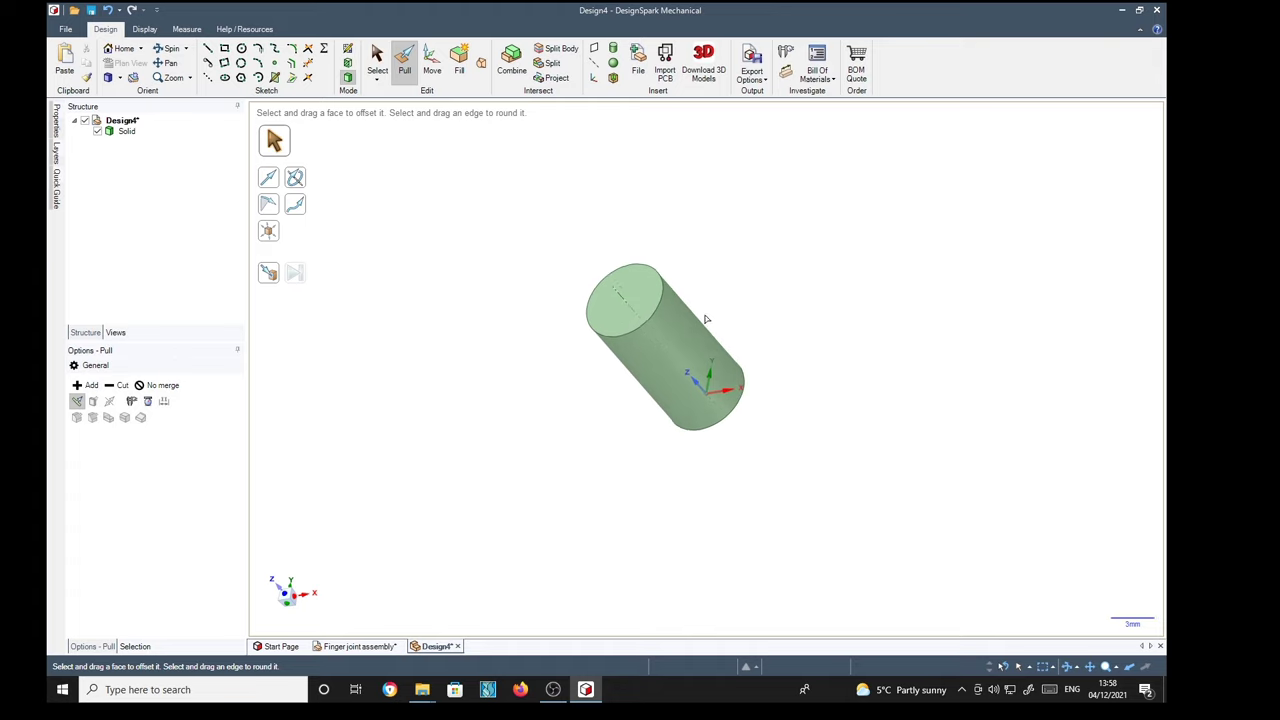
click(635, 297)
click(621, 294)
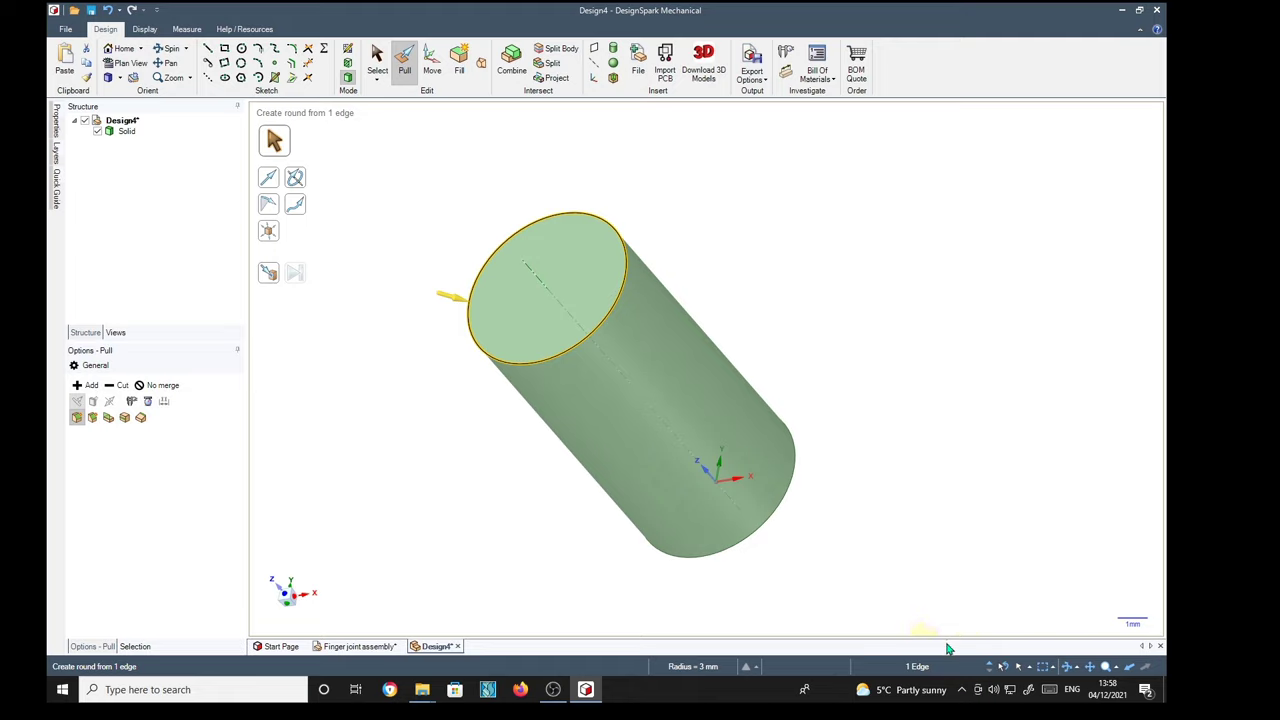
ctrl+click(778, 514)
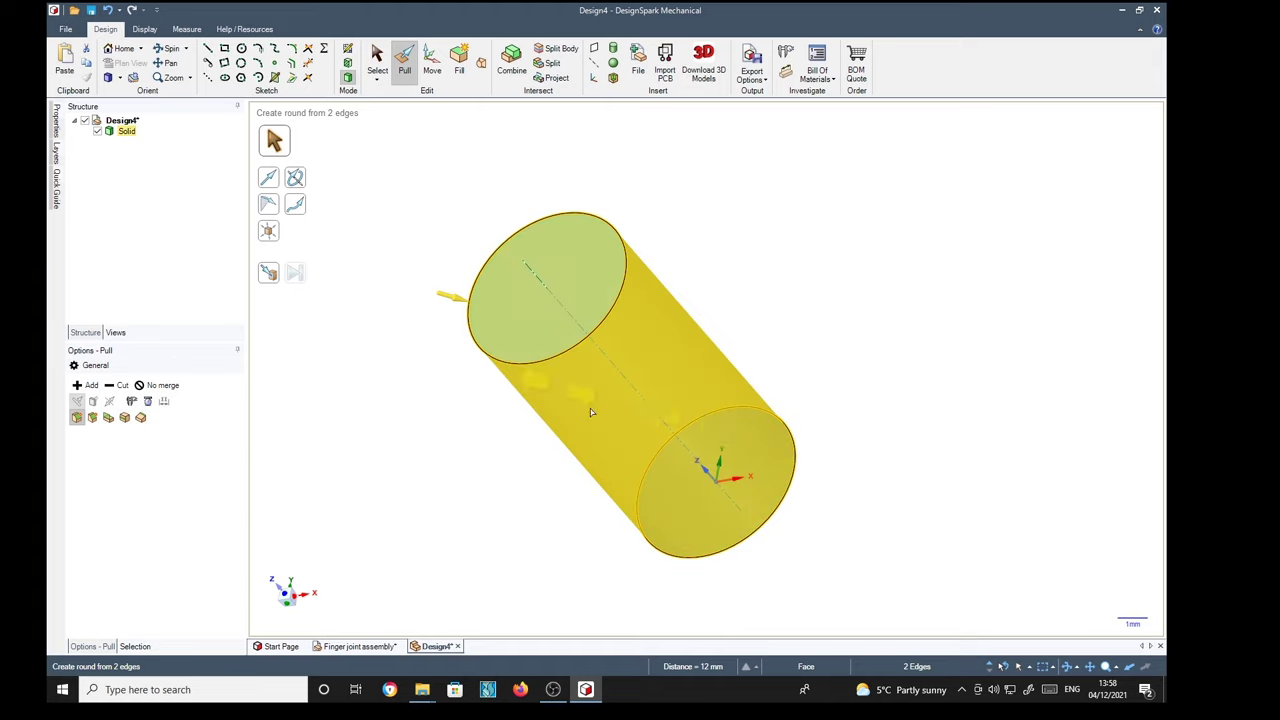
click(92, 417)
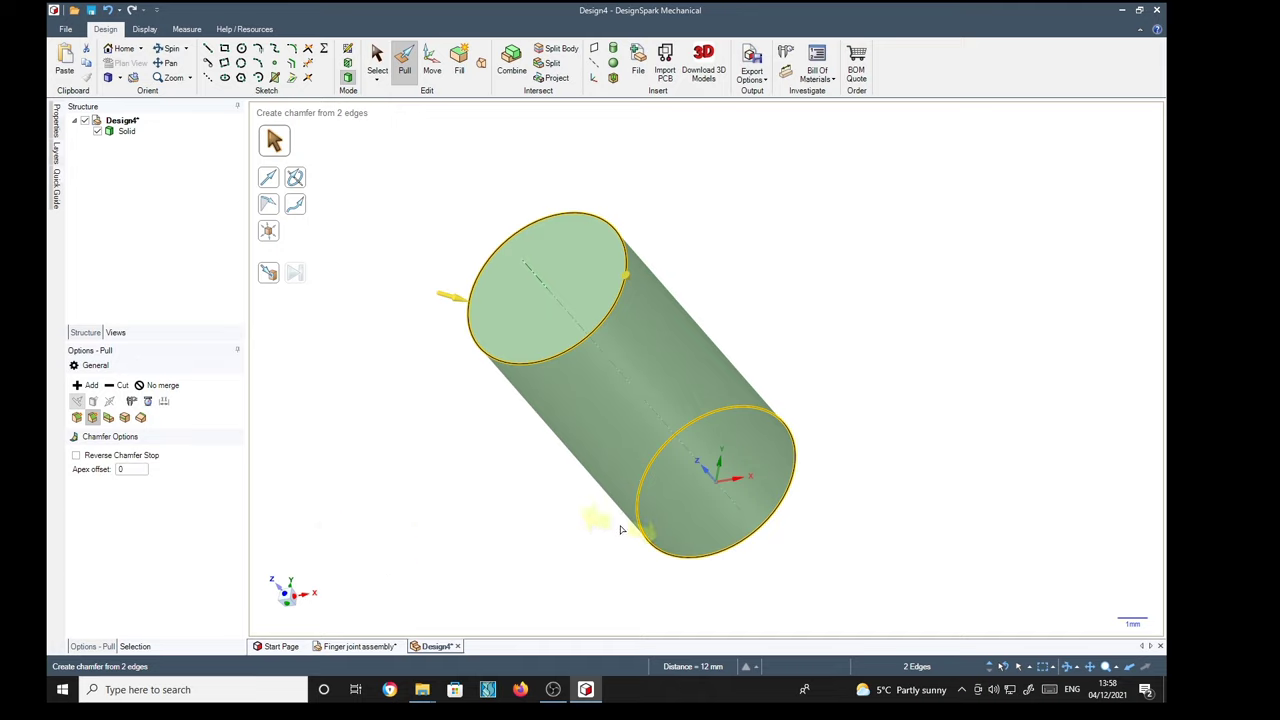
text(0.25)
key(Return)
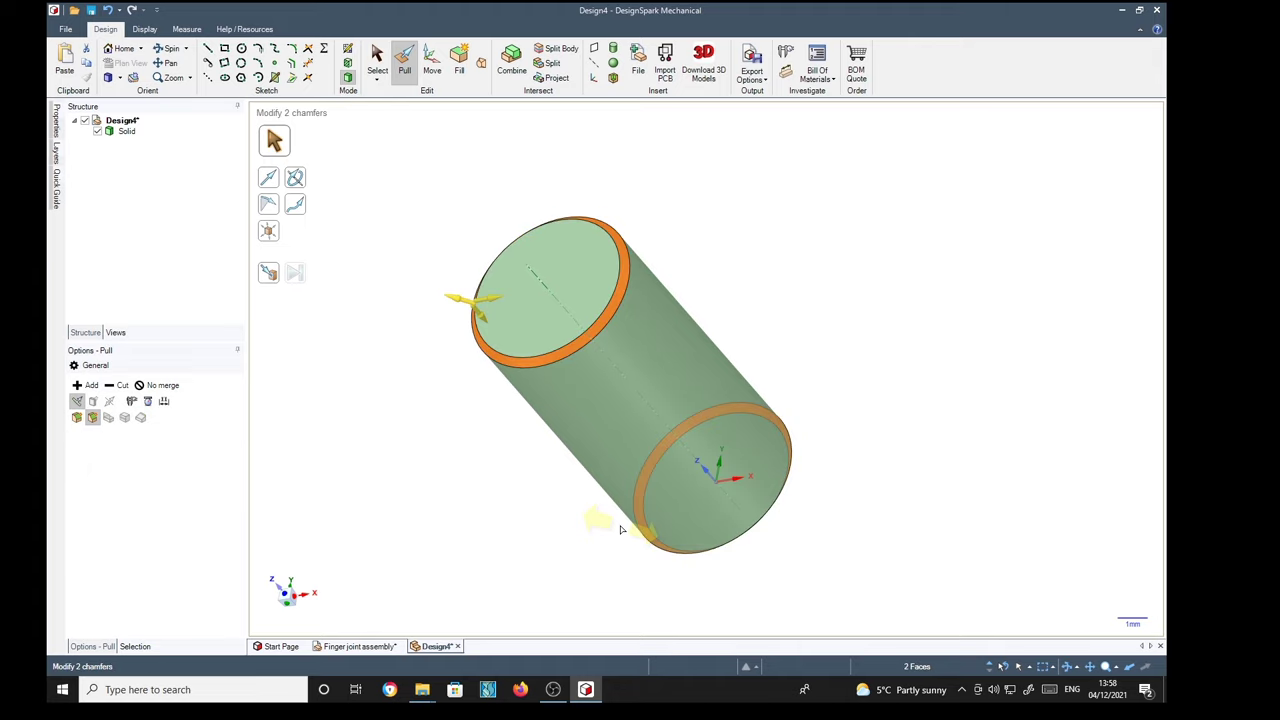
right_click(873, 268)
click(789, 240)
click(789, 240)
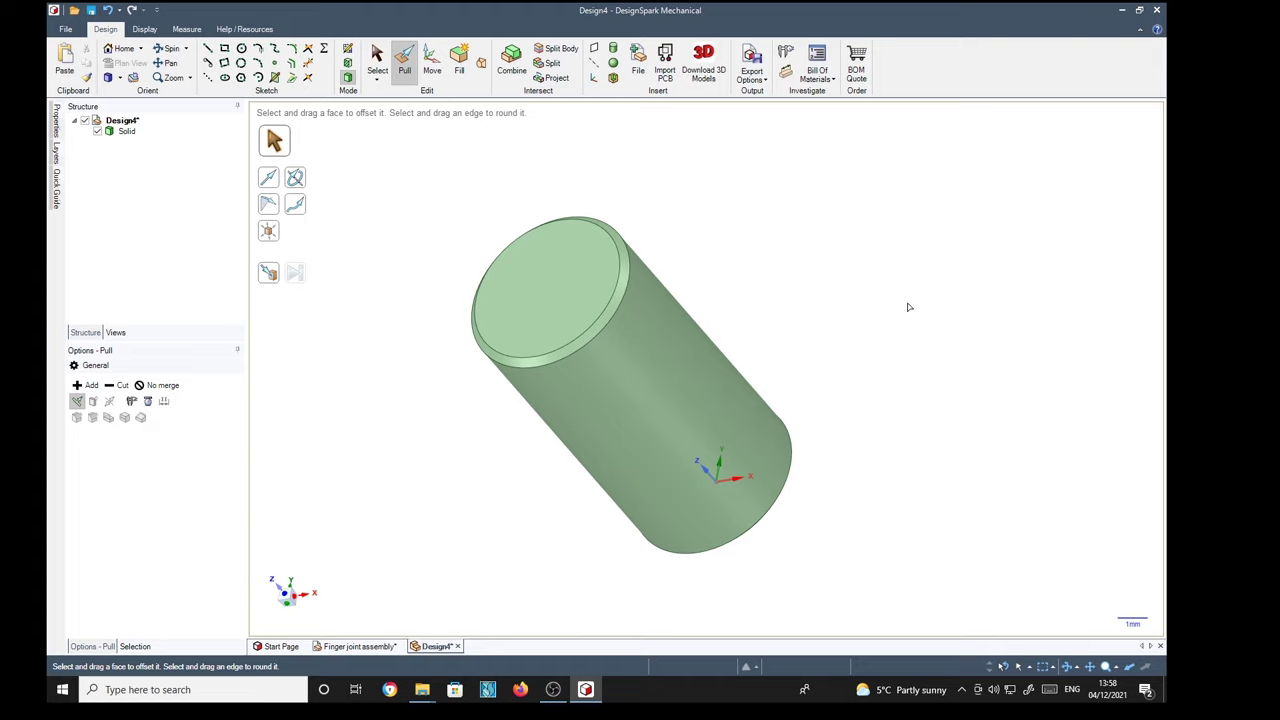
Orbit around the chamfered cylinder to inspect both of its ends
middle_drag(908, 306, 940, 429)
middle_drag(860, 451, 929, 469)
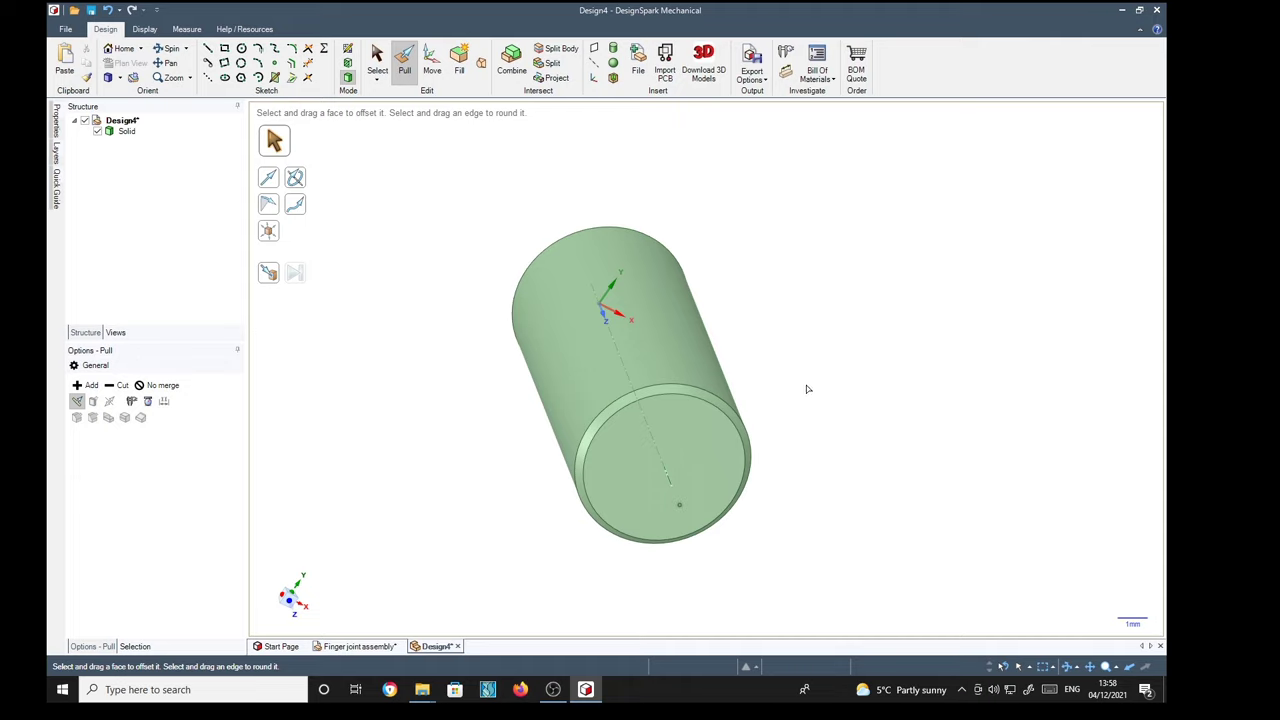
shift+middle_drag(781, 384, 991, 382)
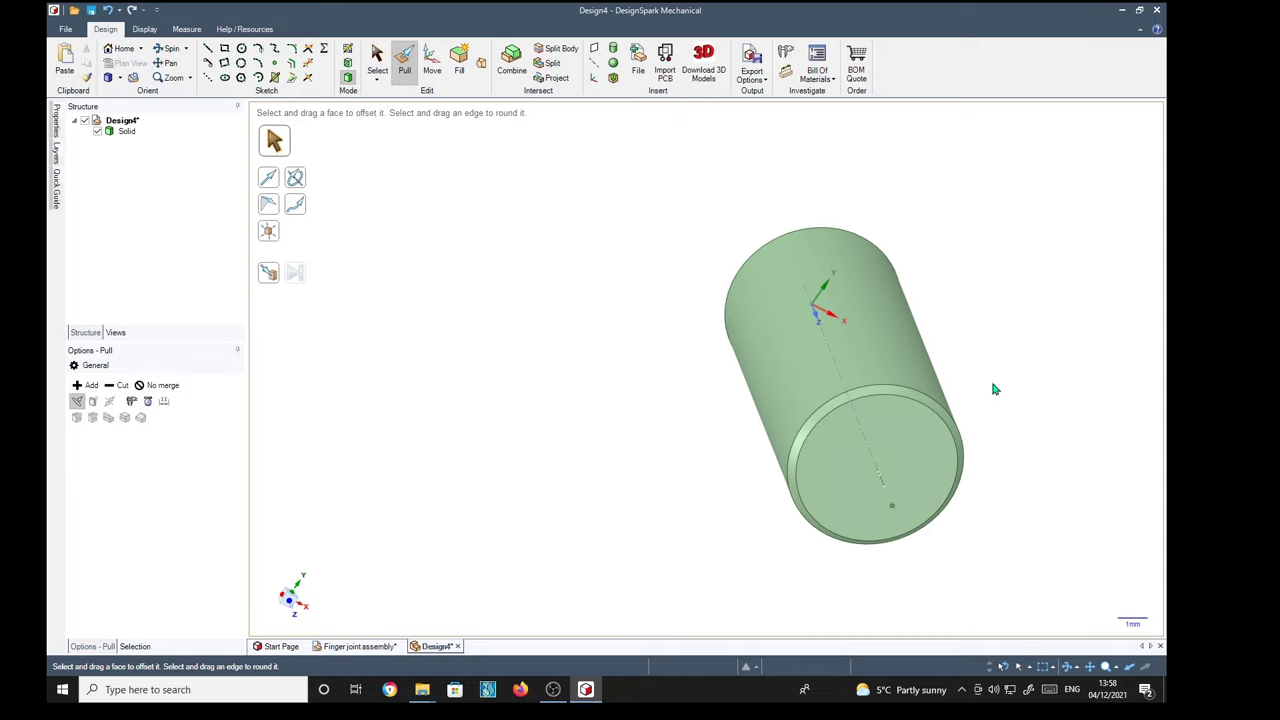
click(894, 508)
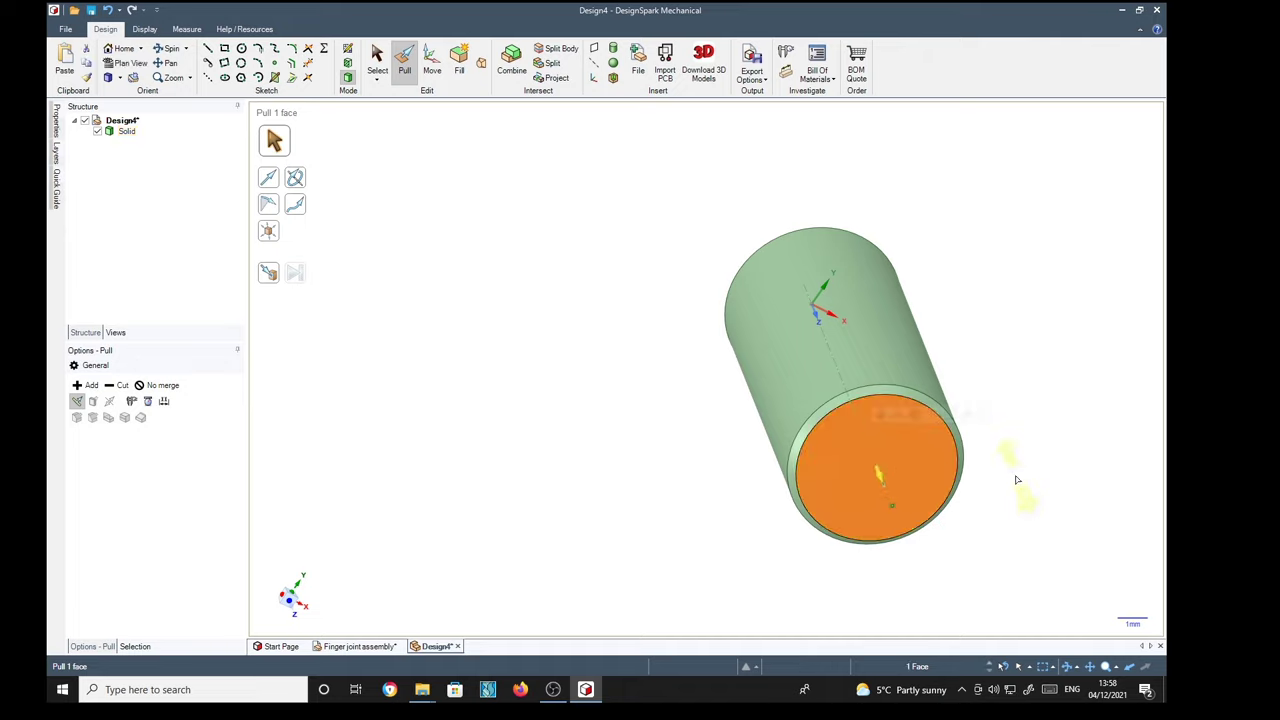
key(Escape)
key(s)
drag(880, 468, 786, 486)
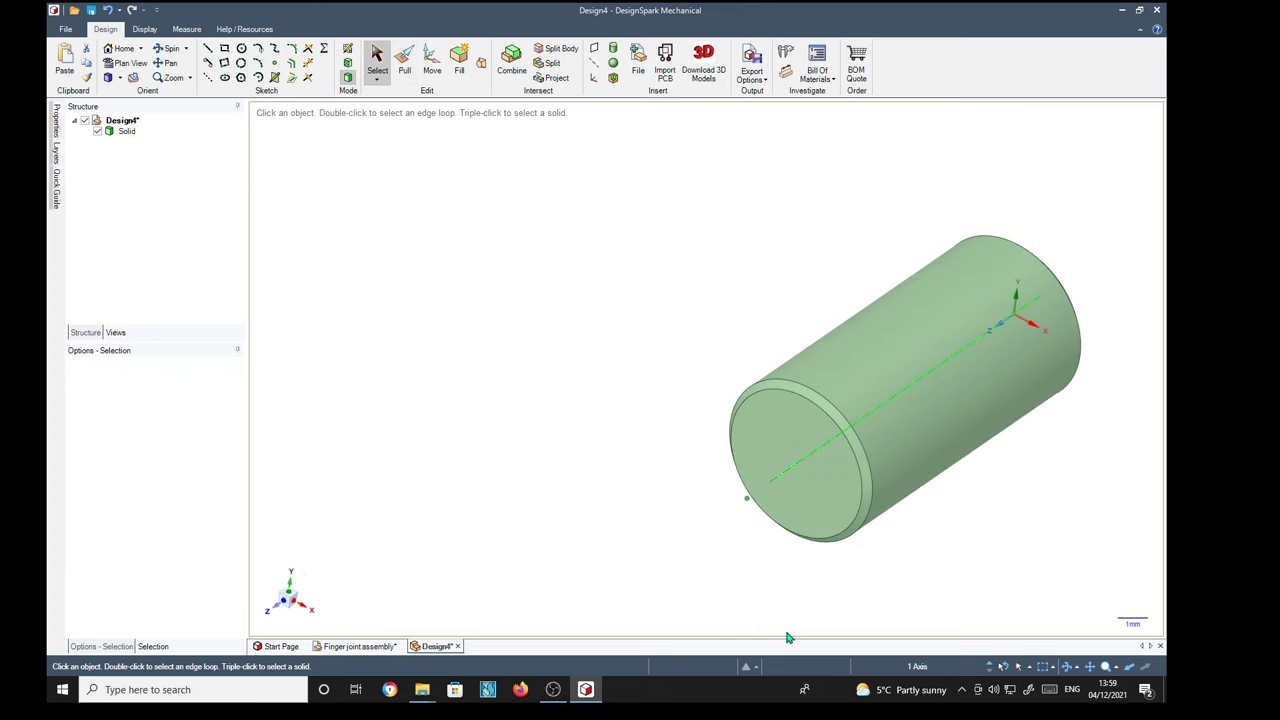
Set up a sketch plane through the cylinder's axis and view its side head-on
key(k)
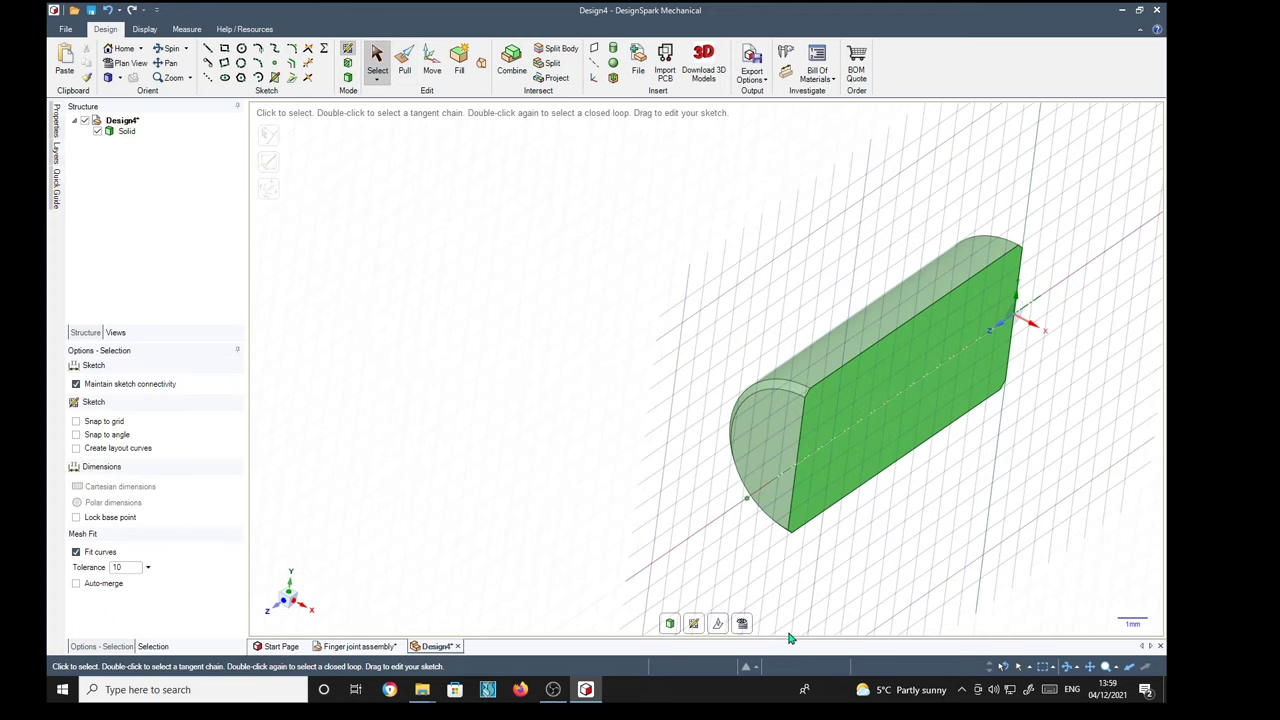
key(v)
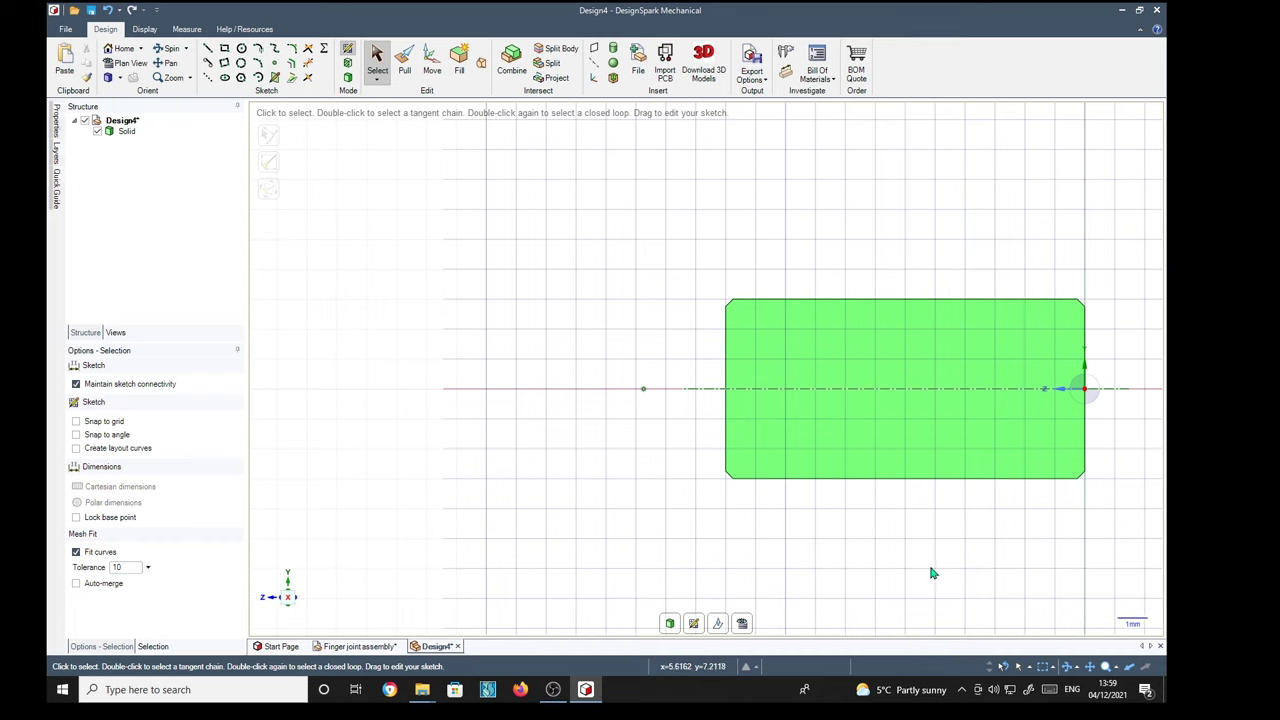
mouse_move(943, 457)
shift+middle_down()
mouse_move(803, 451)
mouse_move(706, 397)
shift+middle_up()
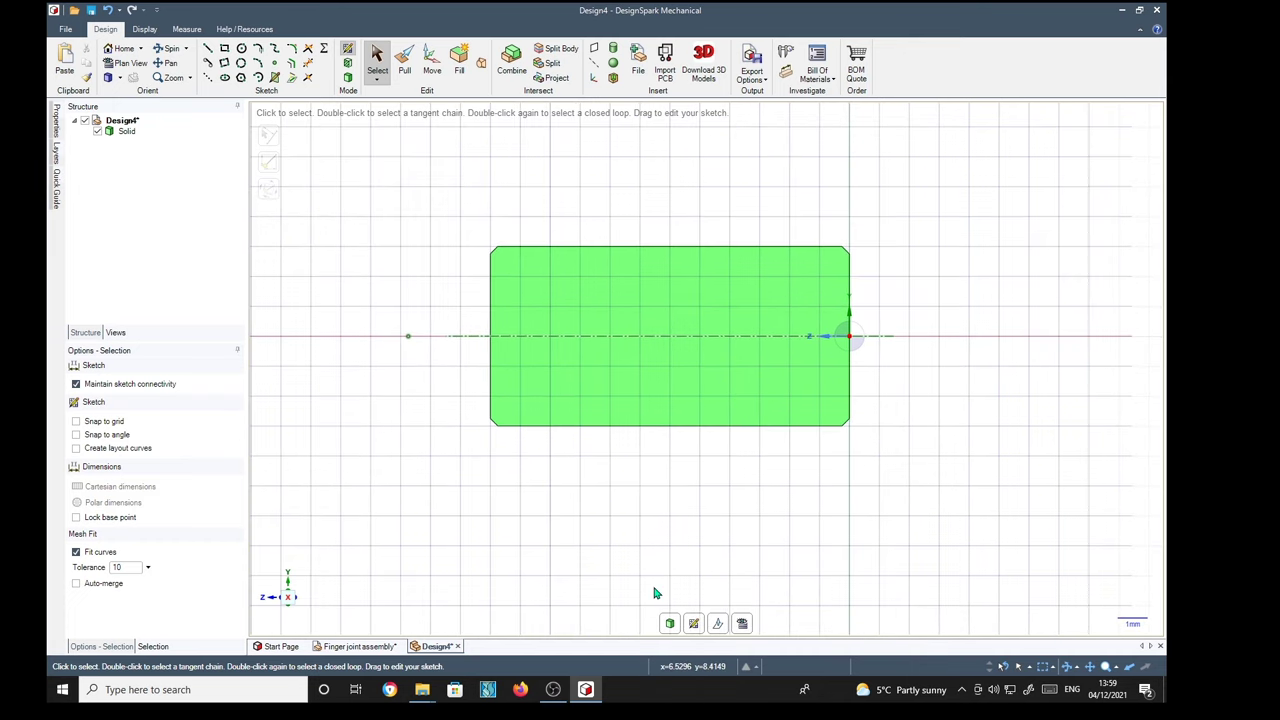
mouse_move(930, 480)
middle_down()
mouse_move(963, 454)
mouse_move(988, 460)
mouse_move(834, 471)
mouse_move(809, 517)
middle_up()
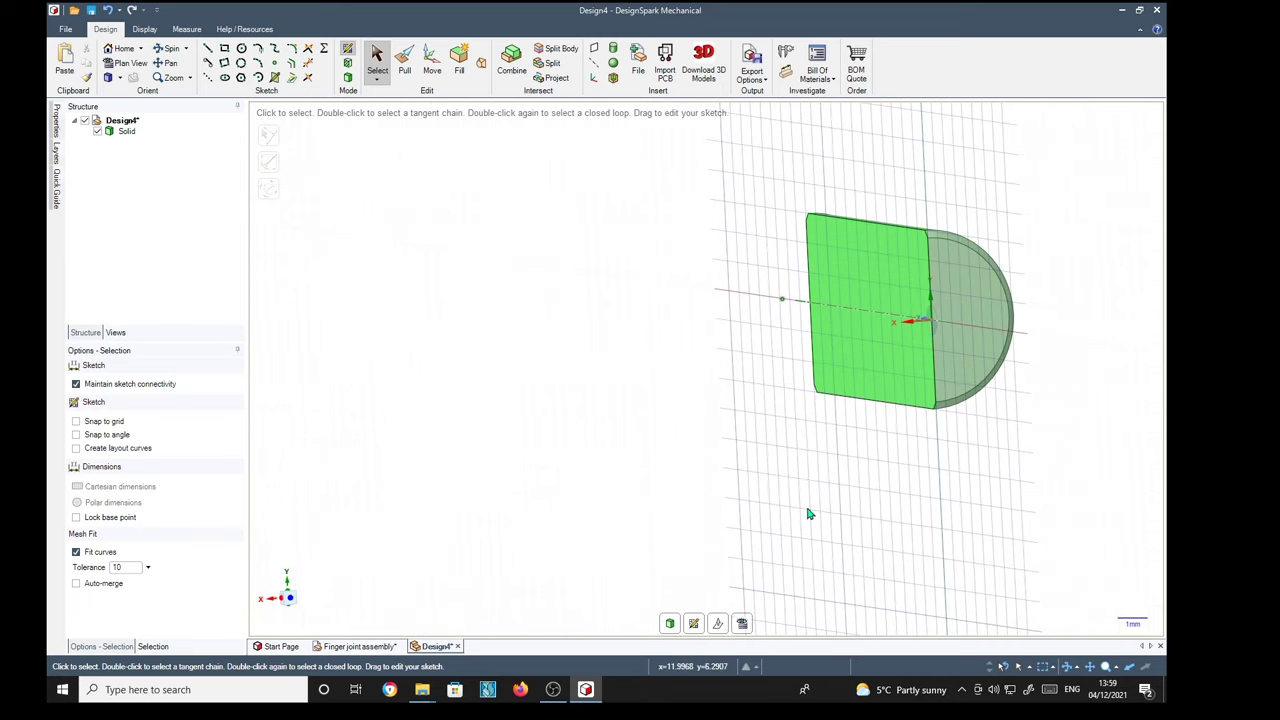
click(718, 624)
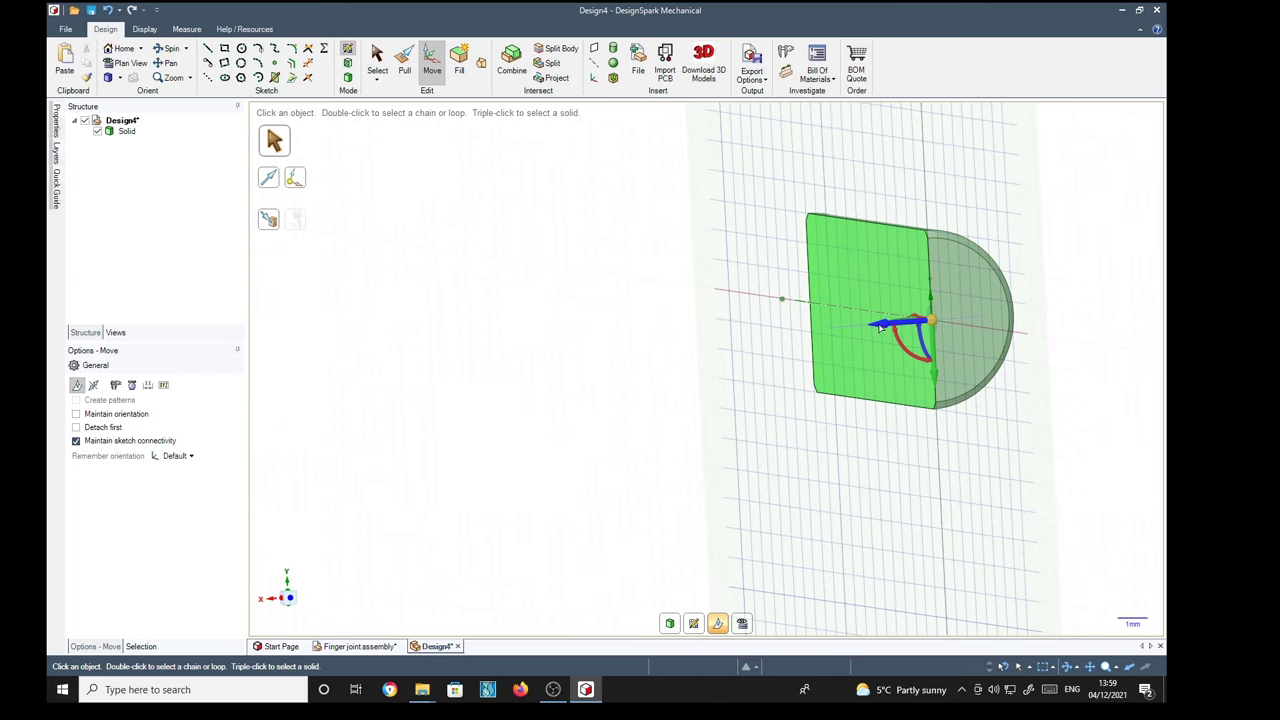
drag(874, 327, 765, 331)
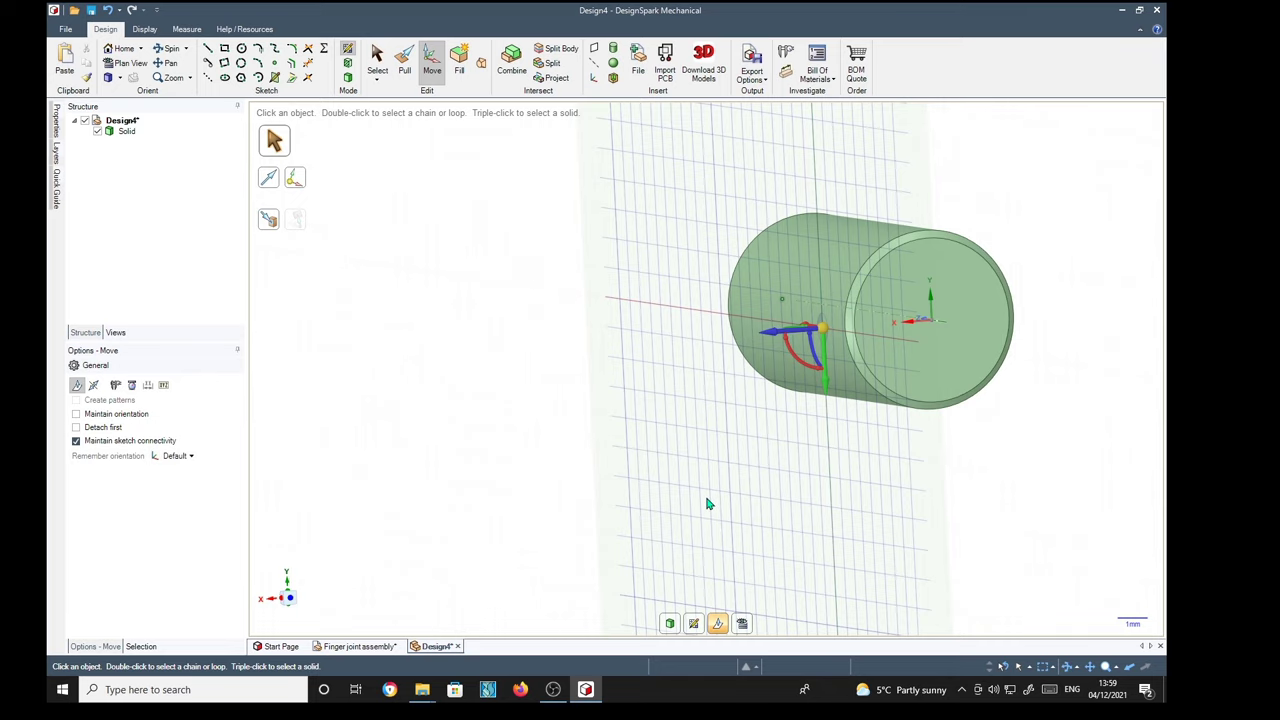
key(v)
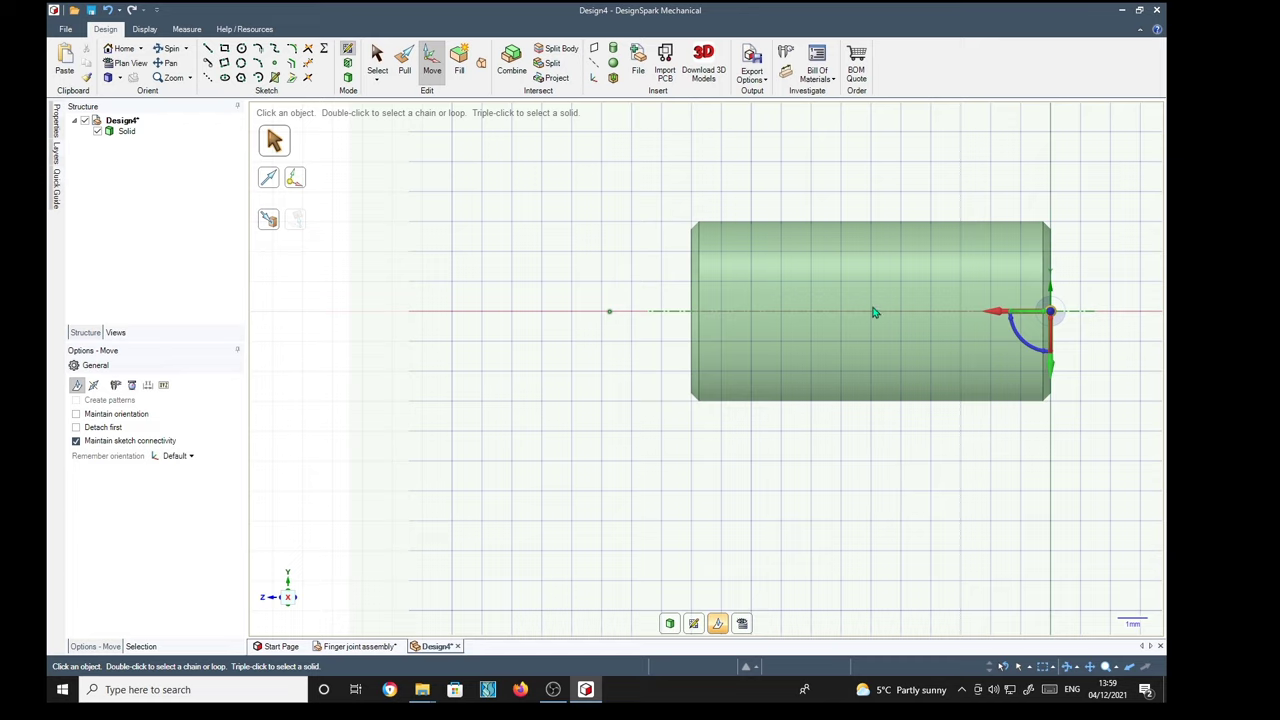
With grid snapping on, sketch a 4.5 mm circle at the cylinder's centre
click(241, 50)
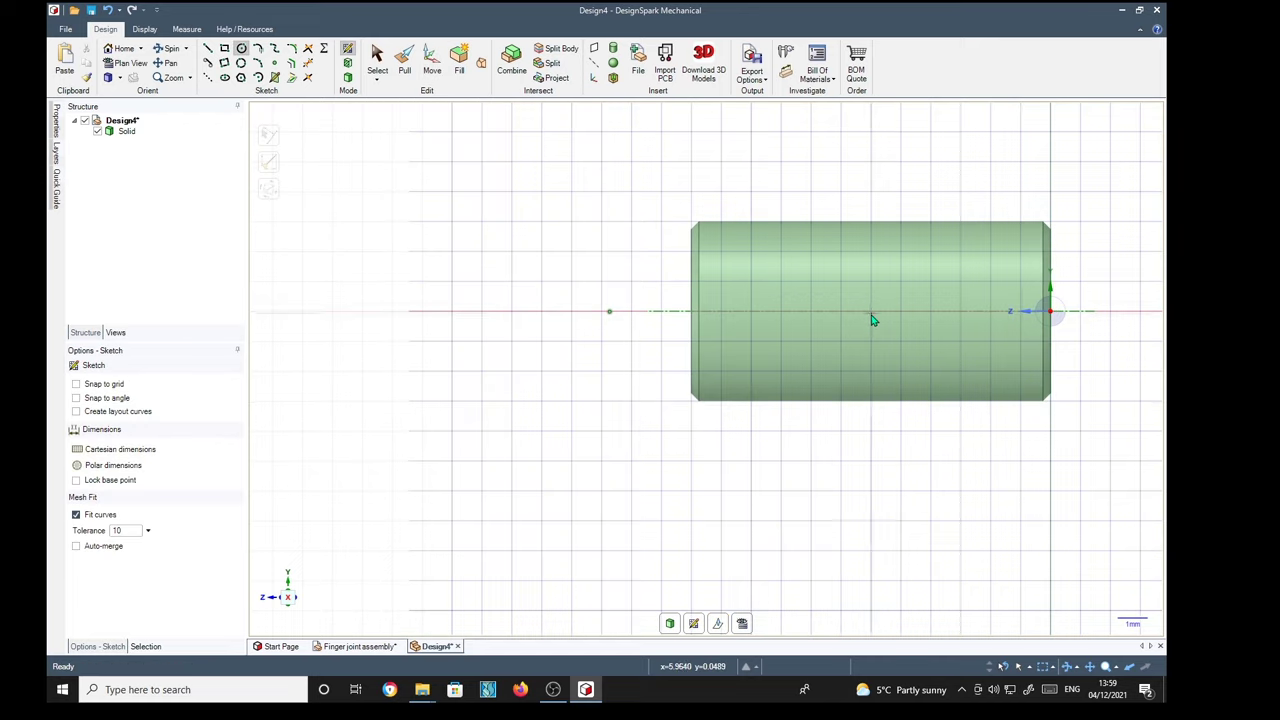
click(77, 384)
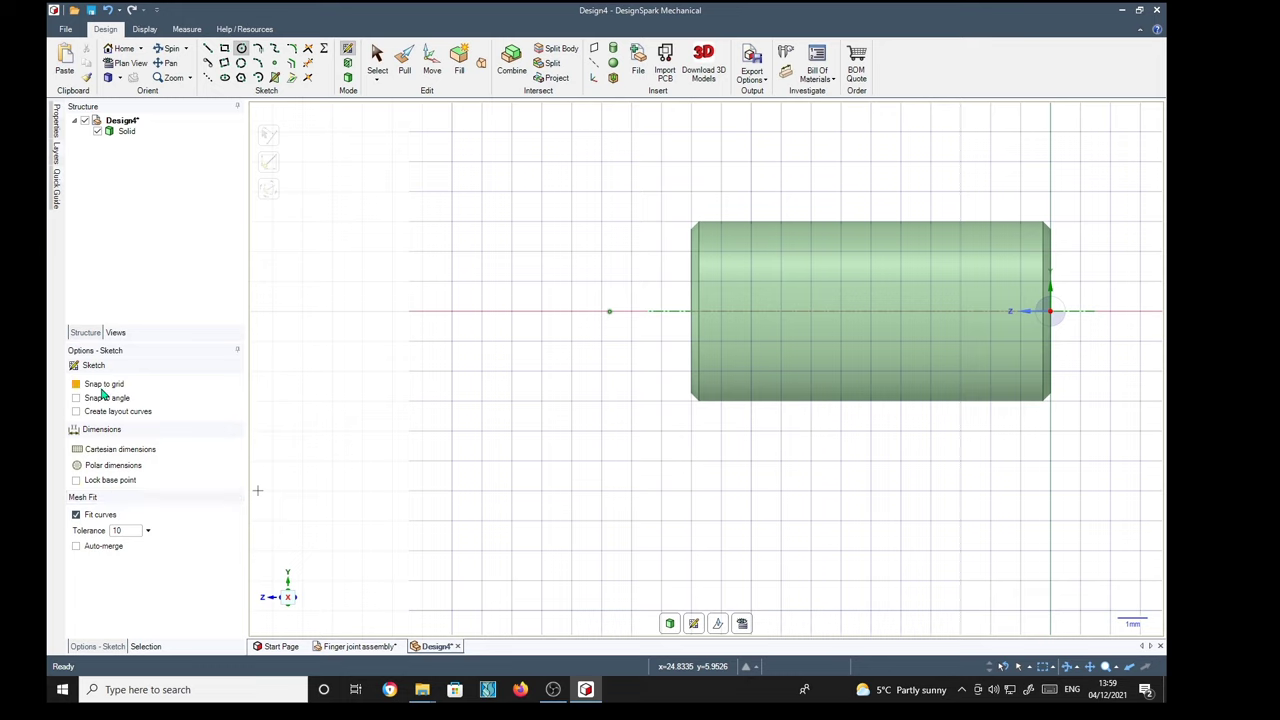
click(870, 312)
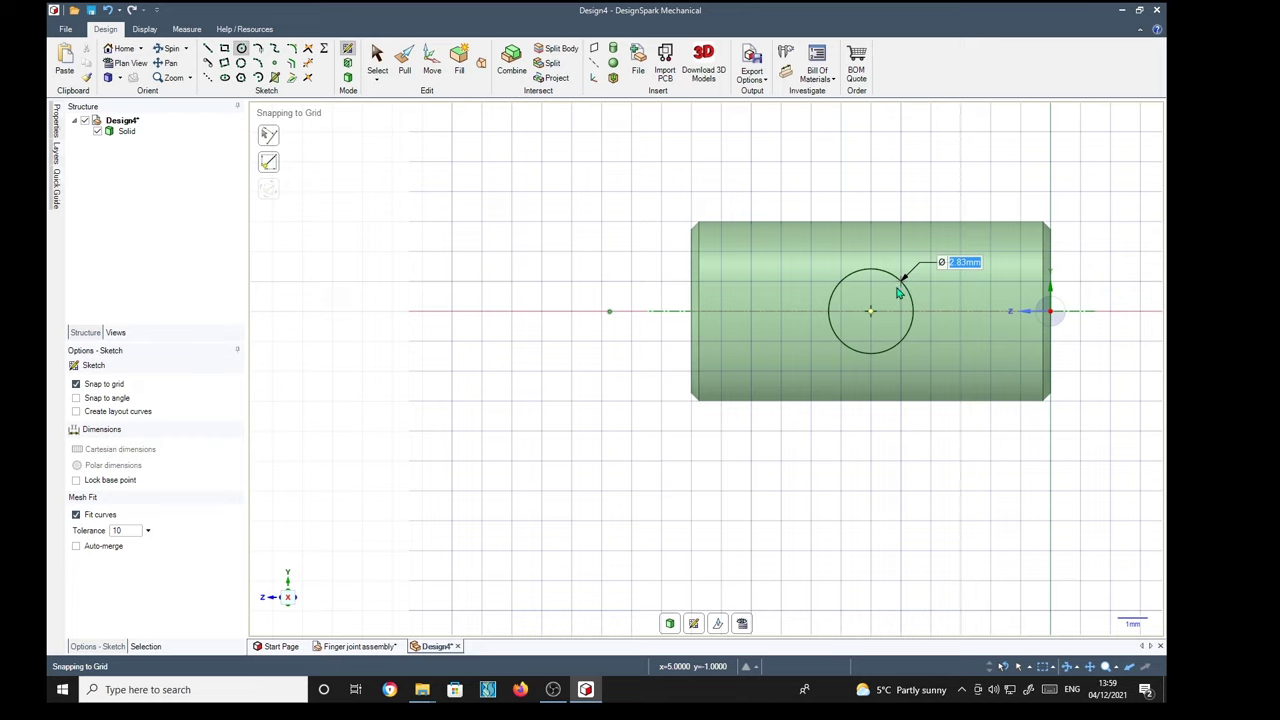
text(4.5)
key(Return)
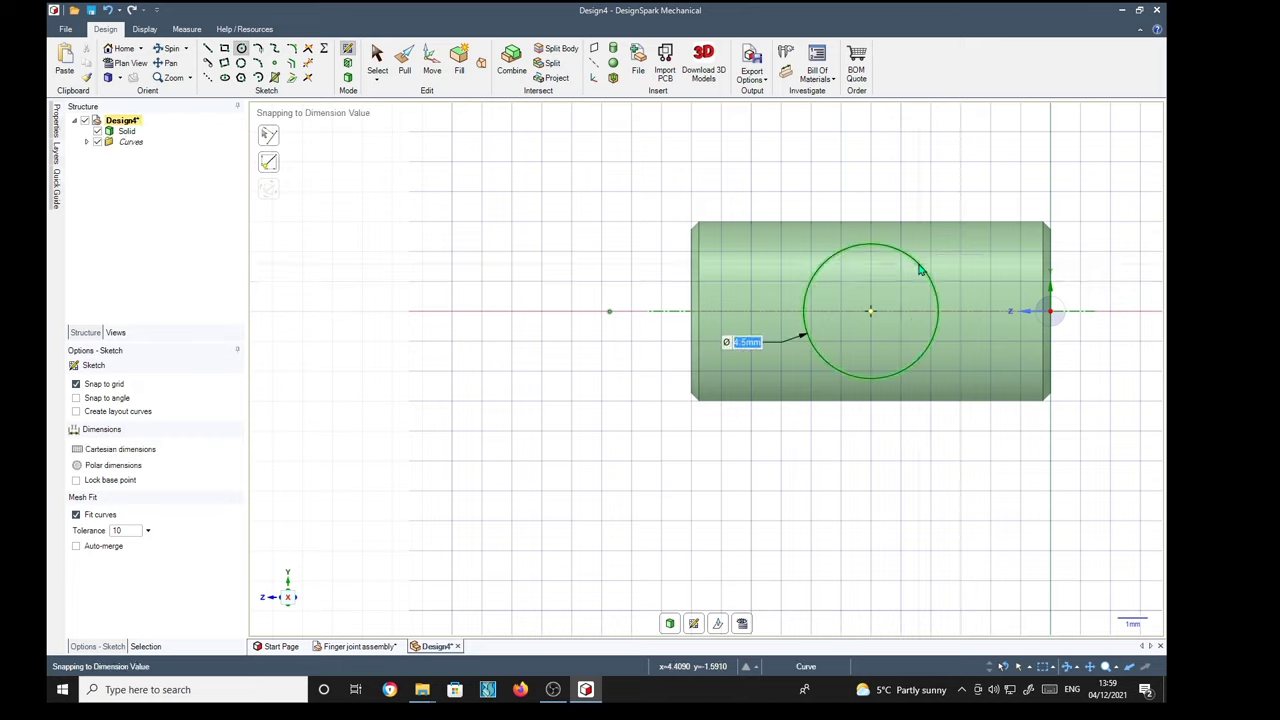
Pull the circle out 20 mm into a rod
key(p)
mouse_move(986, 494)
middle_down()
mouse_move(909, 509)
mouse_move(807, 461)
middle_up()
click(781, 349)
drag(781, 349, 580, 357)
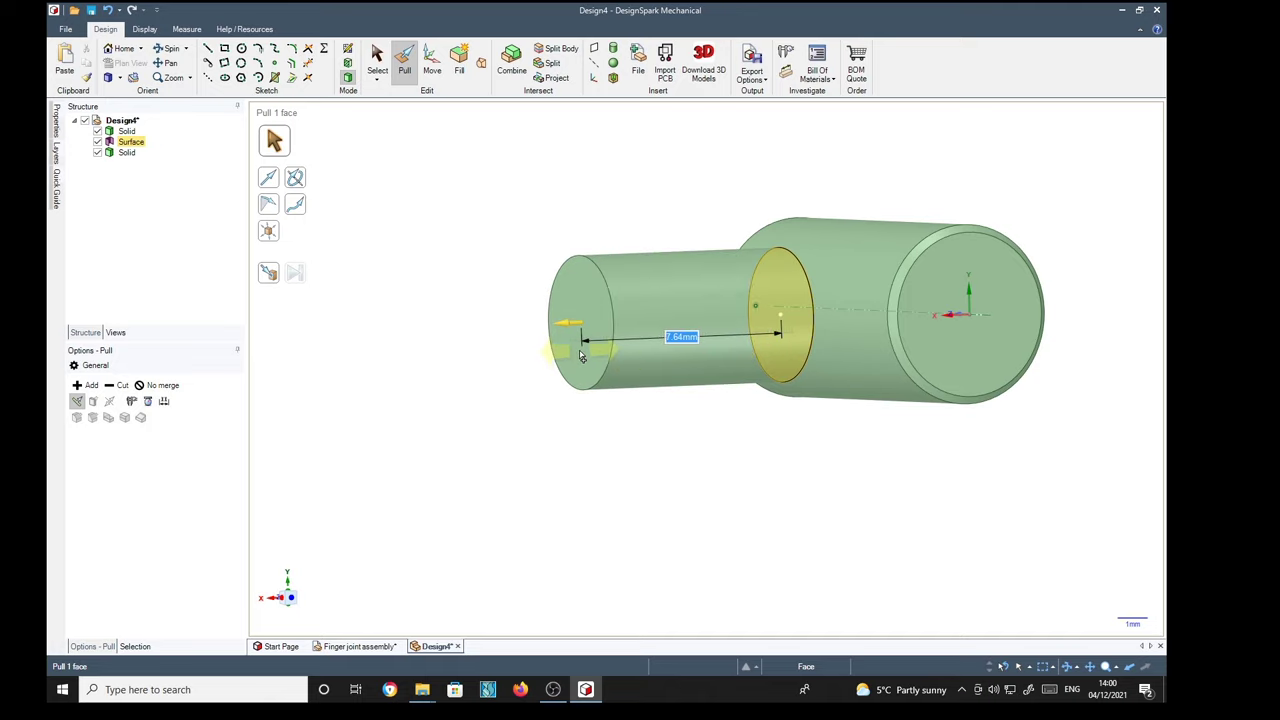
text(20)
key(Return)
Inspect the new rod and the cylinder's large end face from new angles
scroll(640, 432, down, 2)
middle_drag(725, 519, 648, 508)
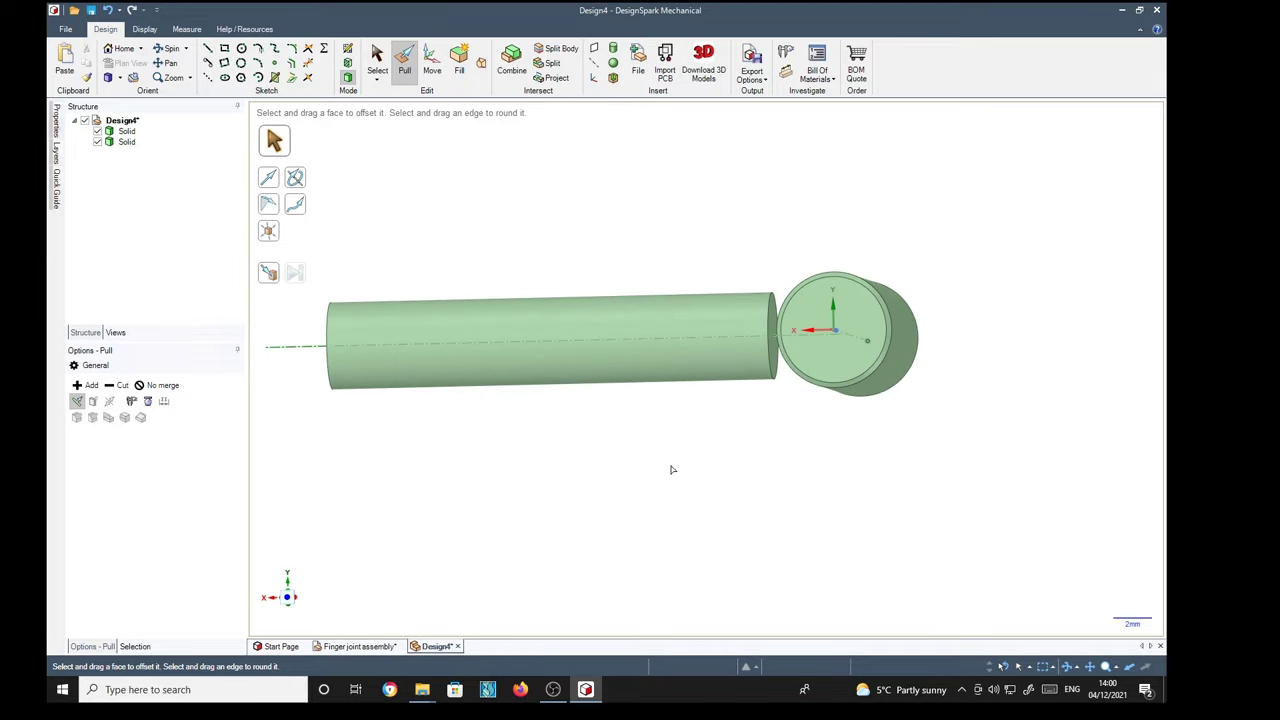
click(714, 330)
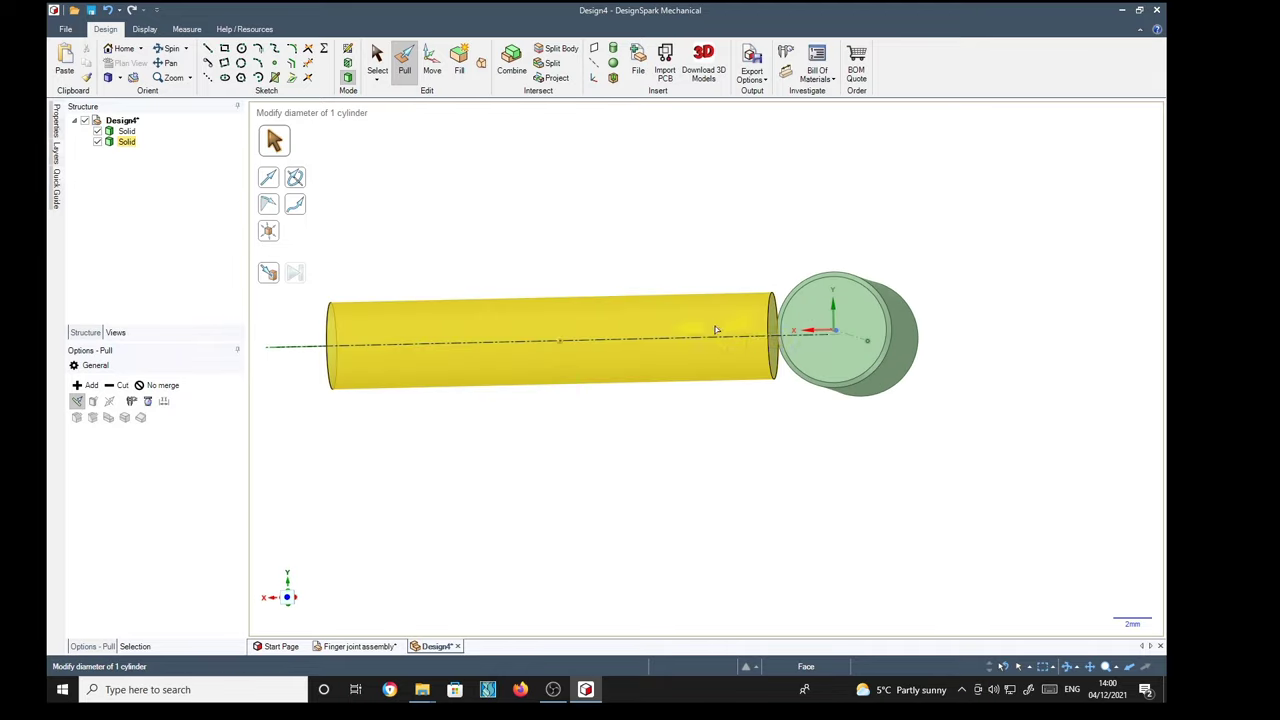
click(786, 336)
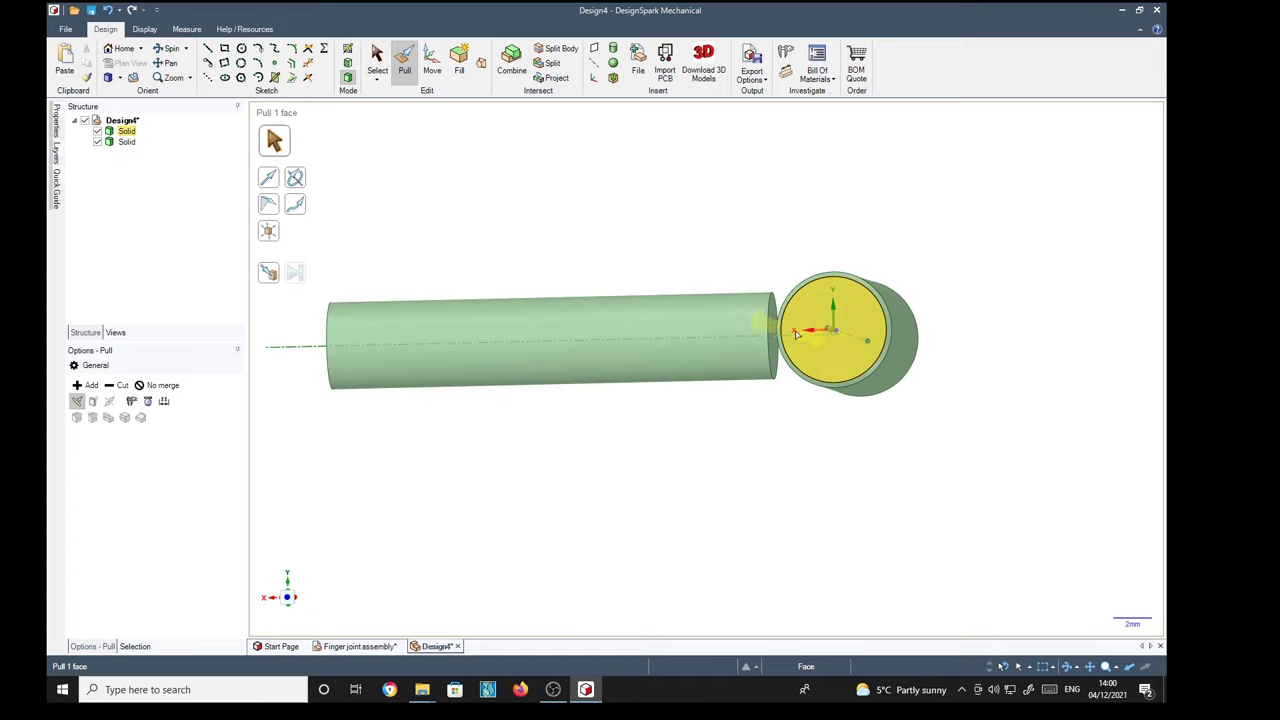
click(662, 454)
middle_drag(644, 465, 720, 474)
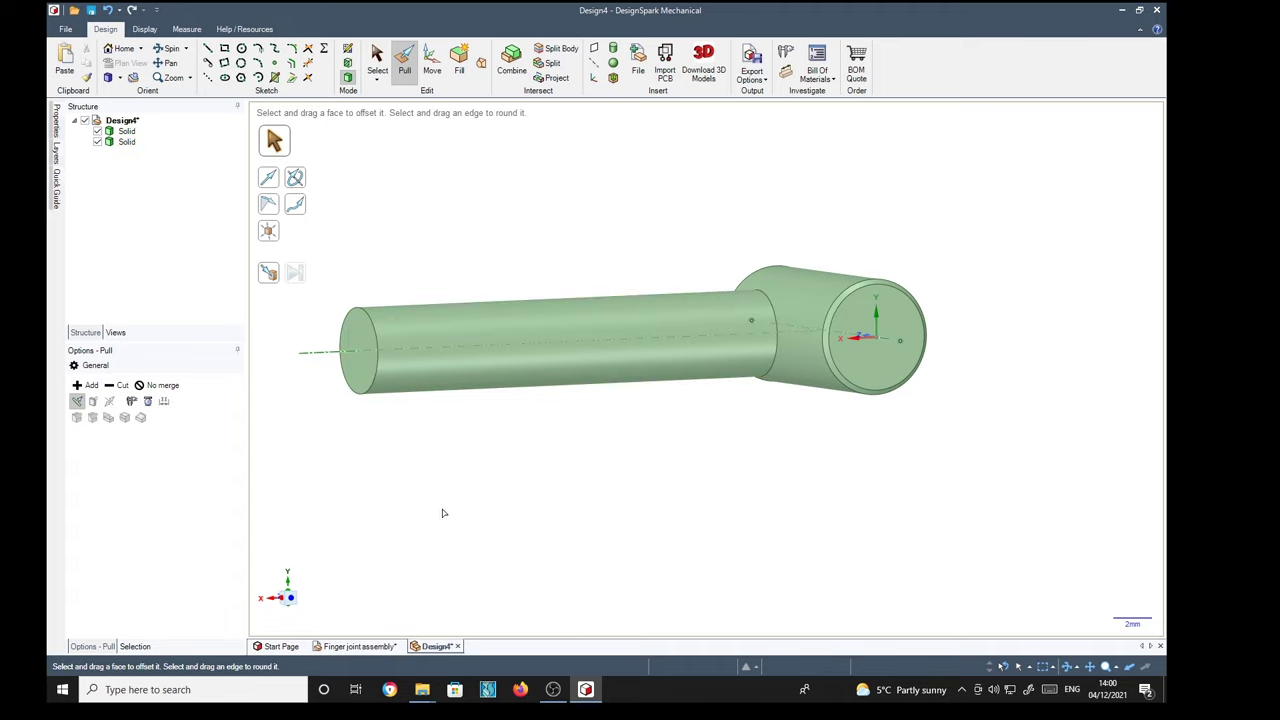
Pivot the rod's end face about its end edge, entering 1.25 to taper it into a cone
middle_drag(443, 513, 493, 535)
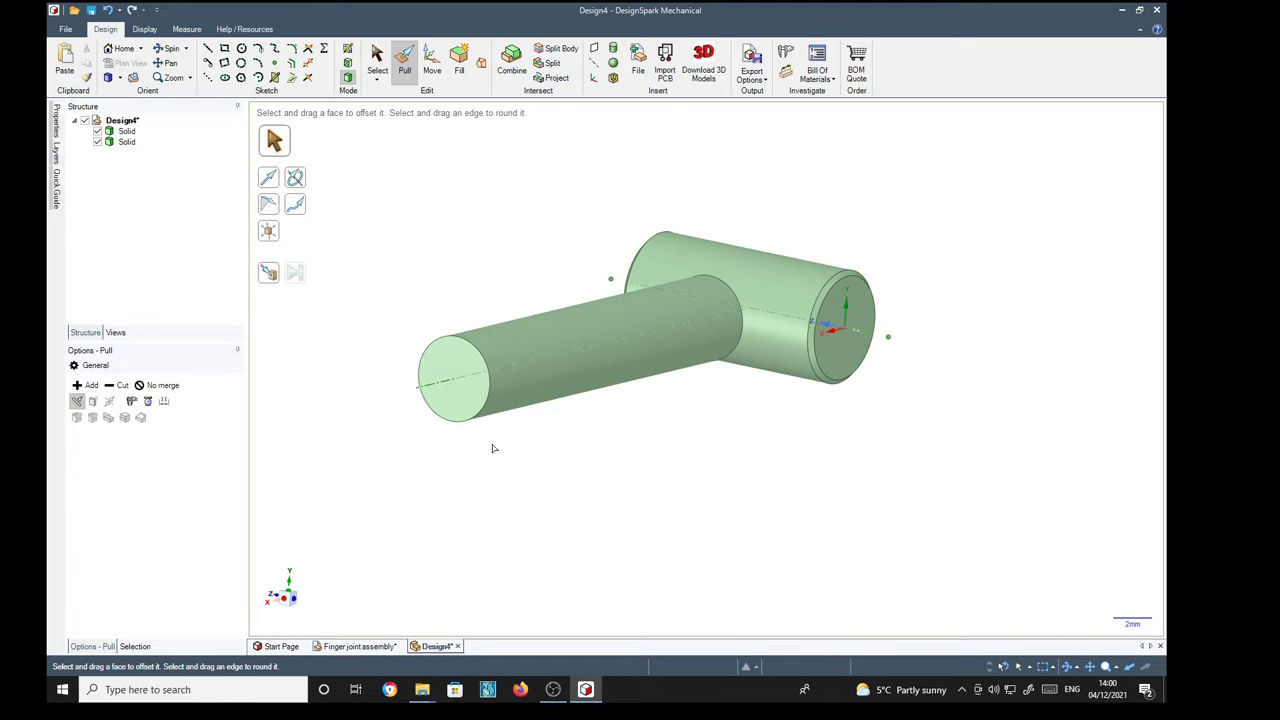
click(489, 408)
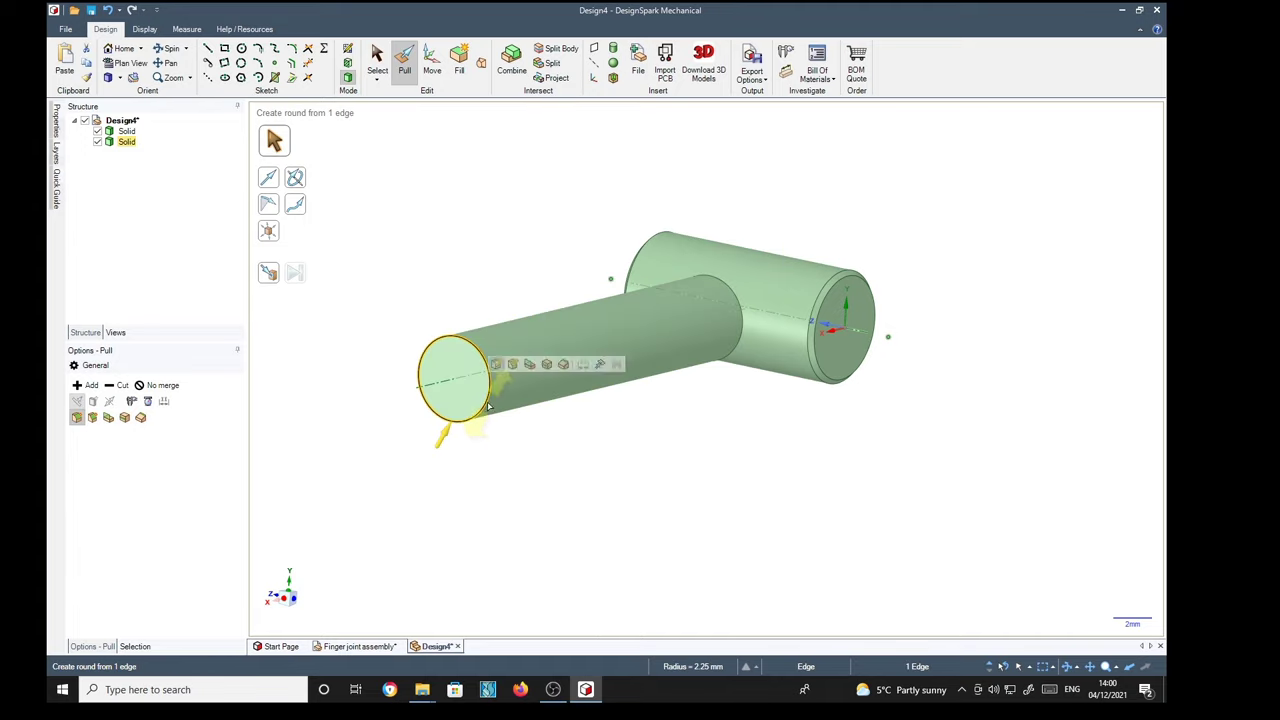
click(141, 417)
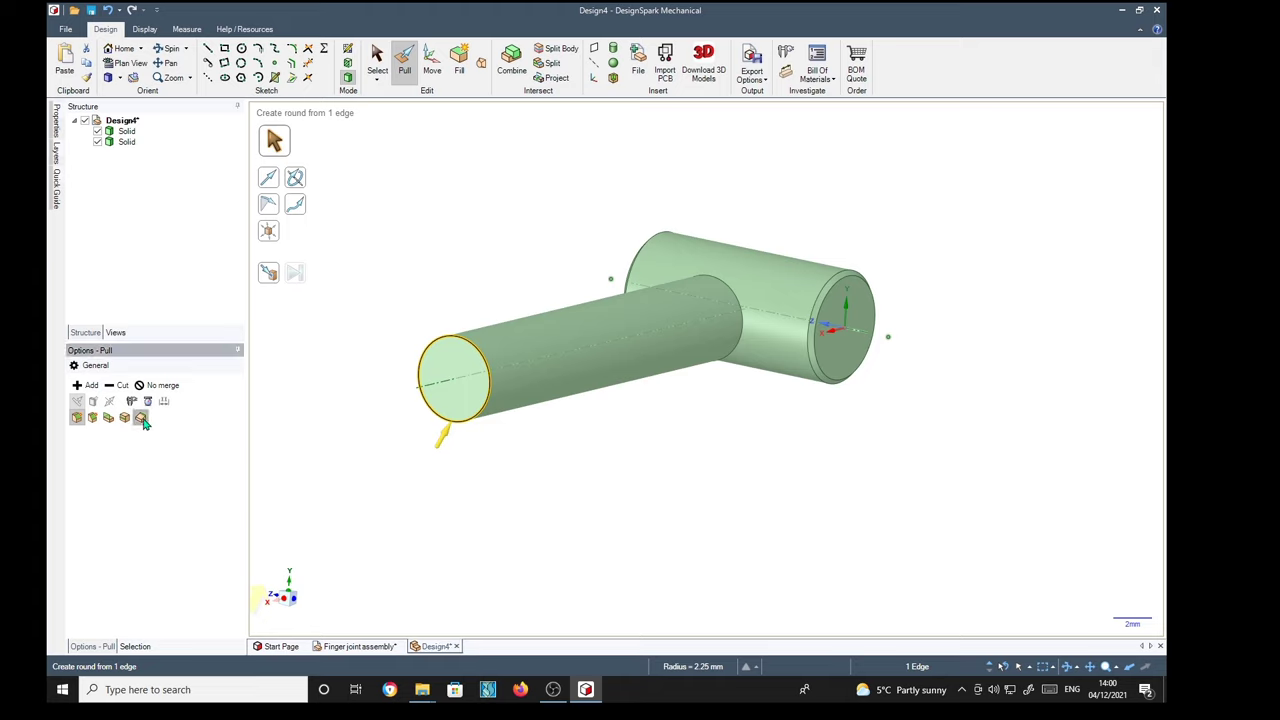
mouse_move(445, 453)
middle_down()
mouse_move(420, 509)
mouse_move(371, 451)
mouse_move(491, 451)
mouse_move(414, 451)
mouse_move(443, 463)
mouse_move(424, 455)
middle_up()
click(452, 410)
drag(454, 410, 451, 389)
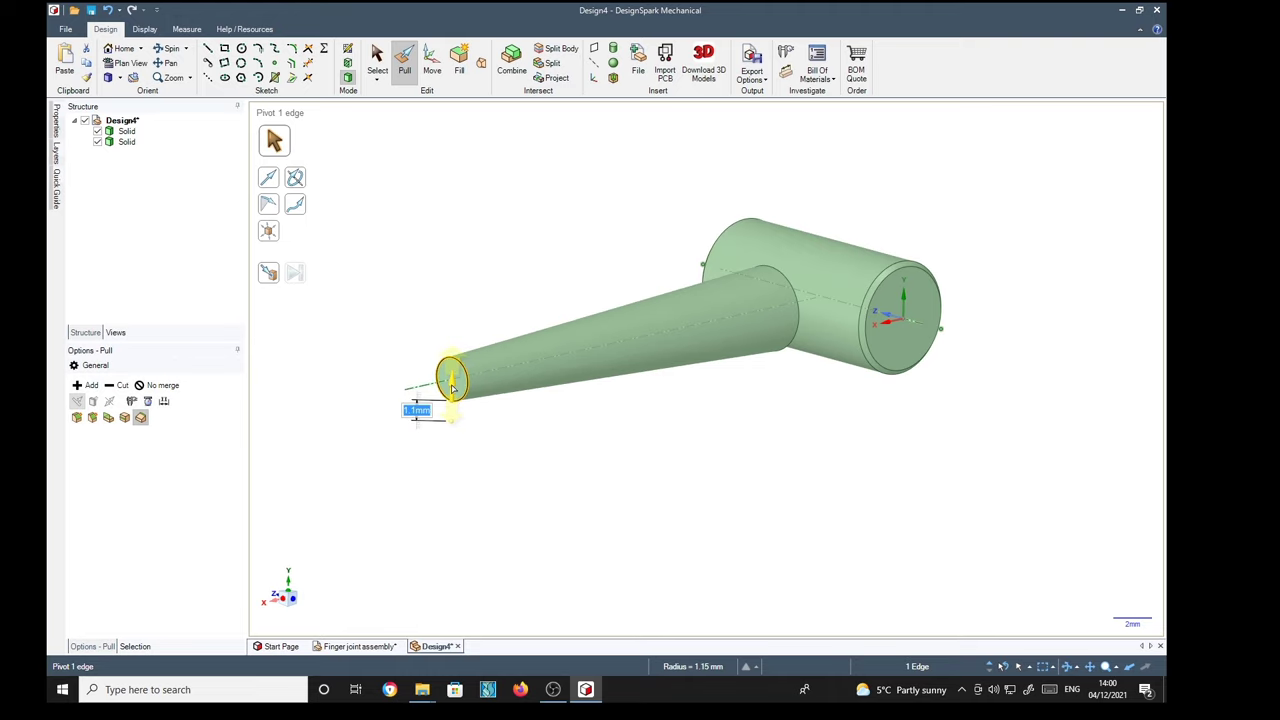
text(1)
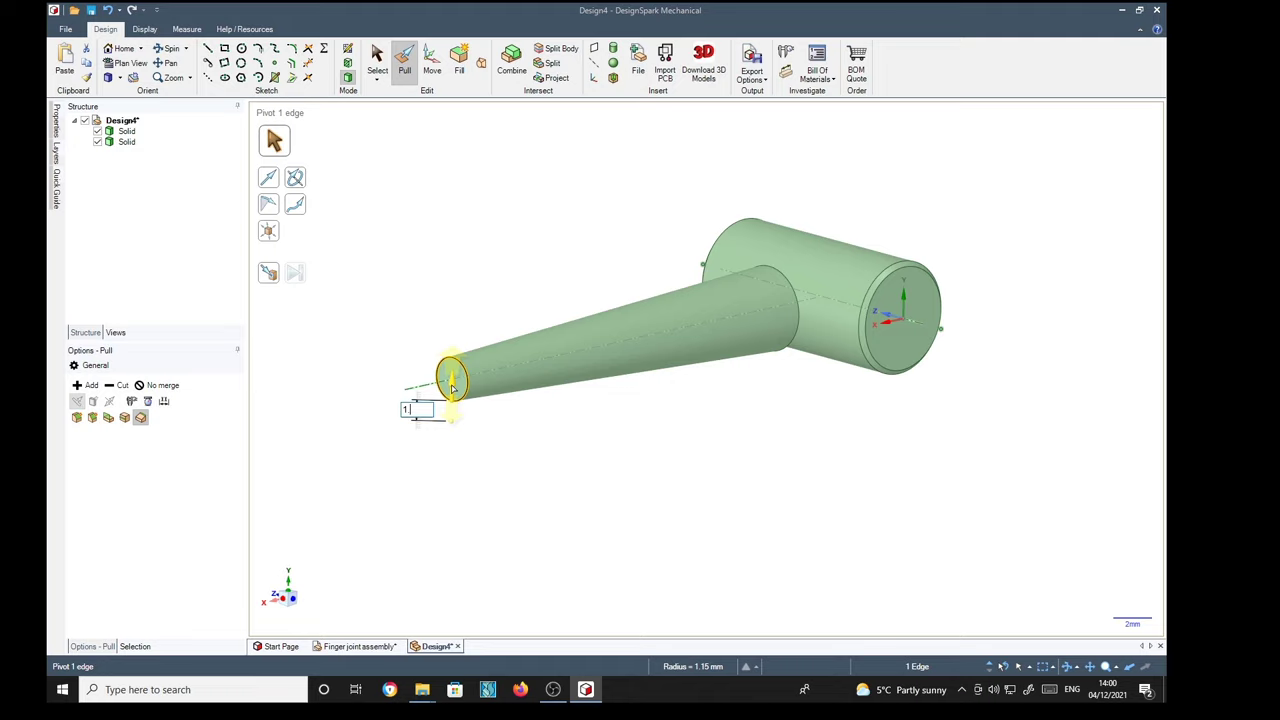
text(.25)
key(Return)
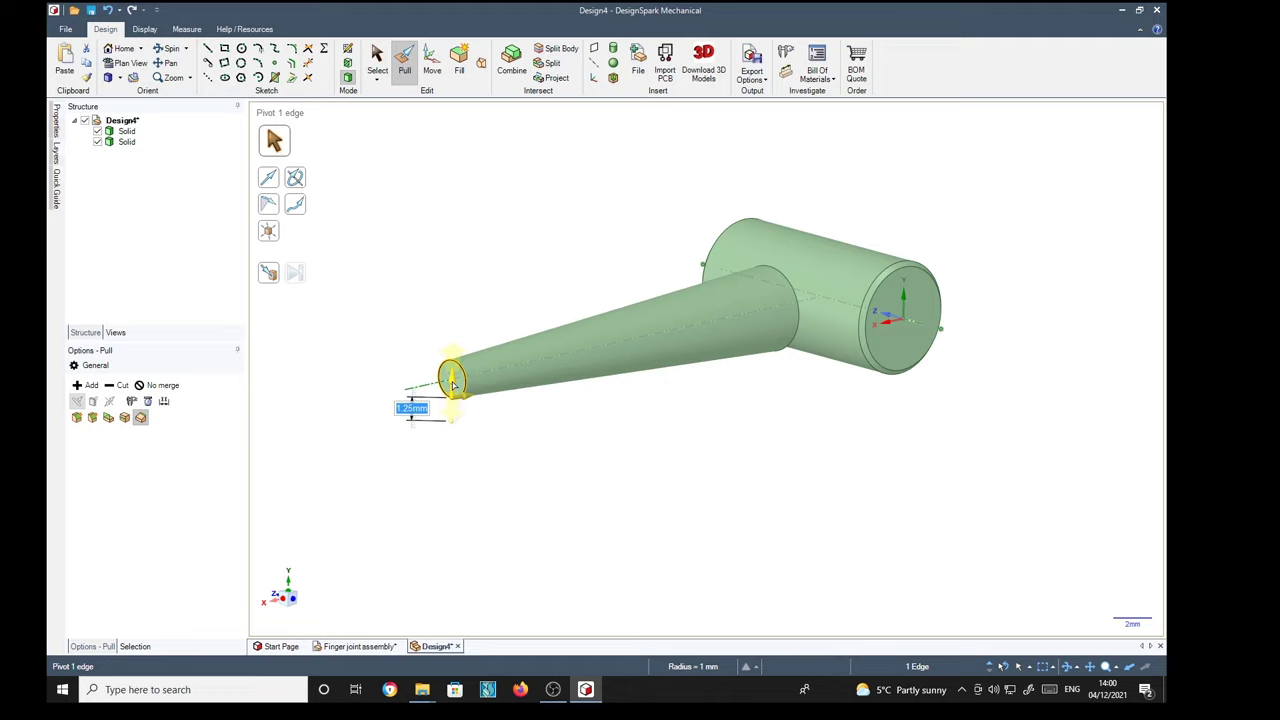
Orbit the model to view the cone upright and leaning left
middle_drag(791, 494, 740, 432)
middle_drag(350, 453, 521, 290)
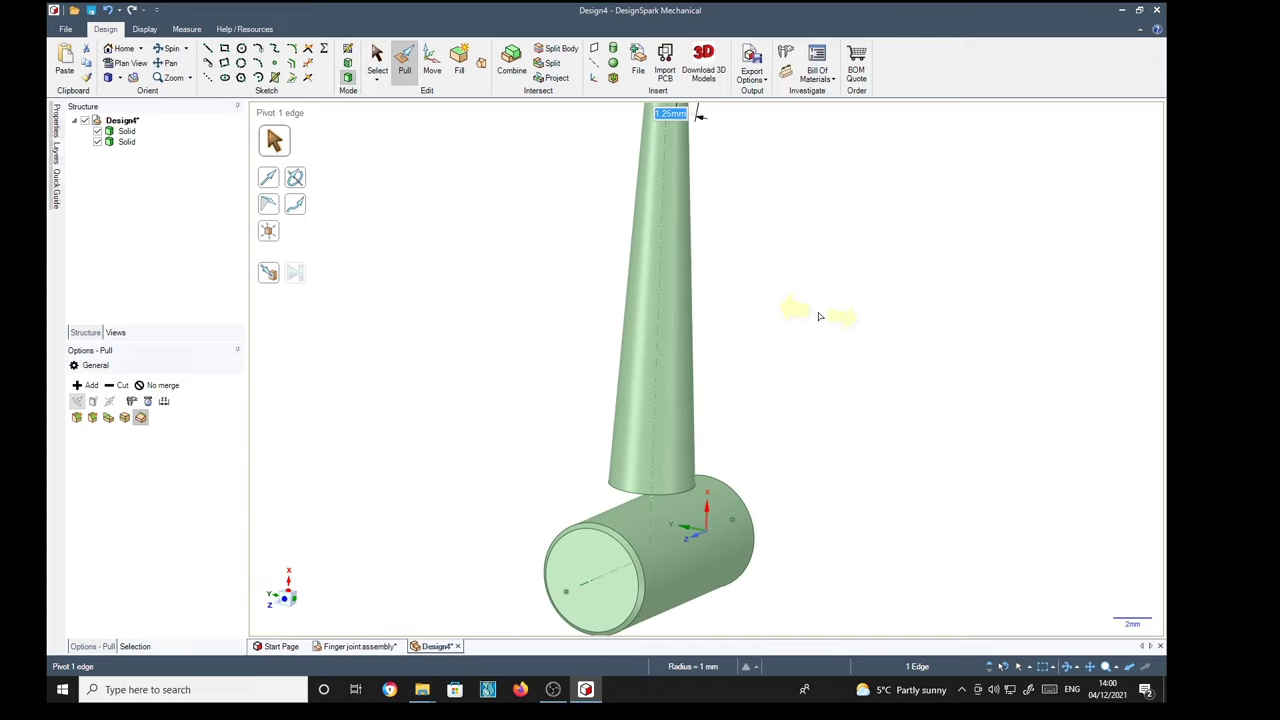
middle_drag(820, 329, 837, 372)
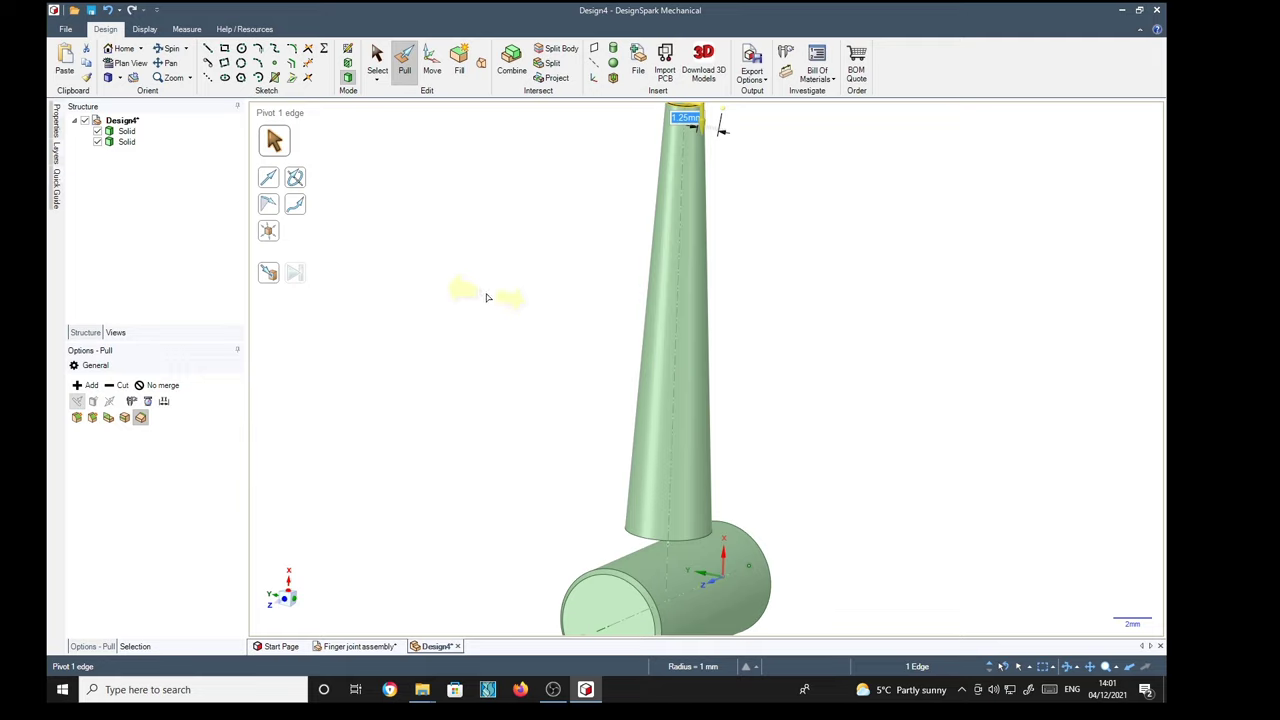
mouse_move(928, 436)
middle_down()
mouse_move(986, 411)
mouse_move(923, 409)
mouse_move(910, 434)
mouse_move(921, 456)
middle_up()
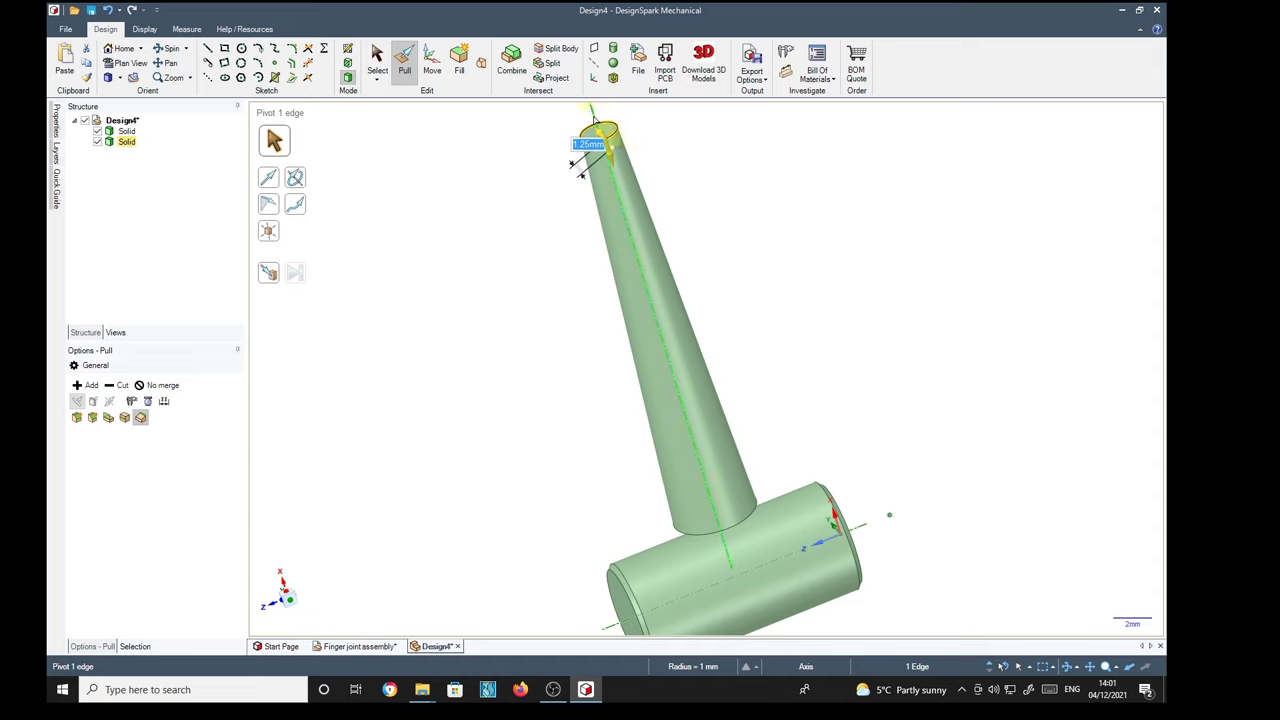
Cut a section plane through the cone and cylinder axes and view it head-on
click(593, 118)
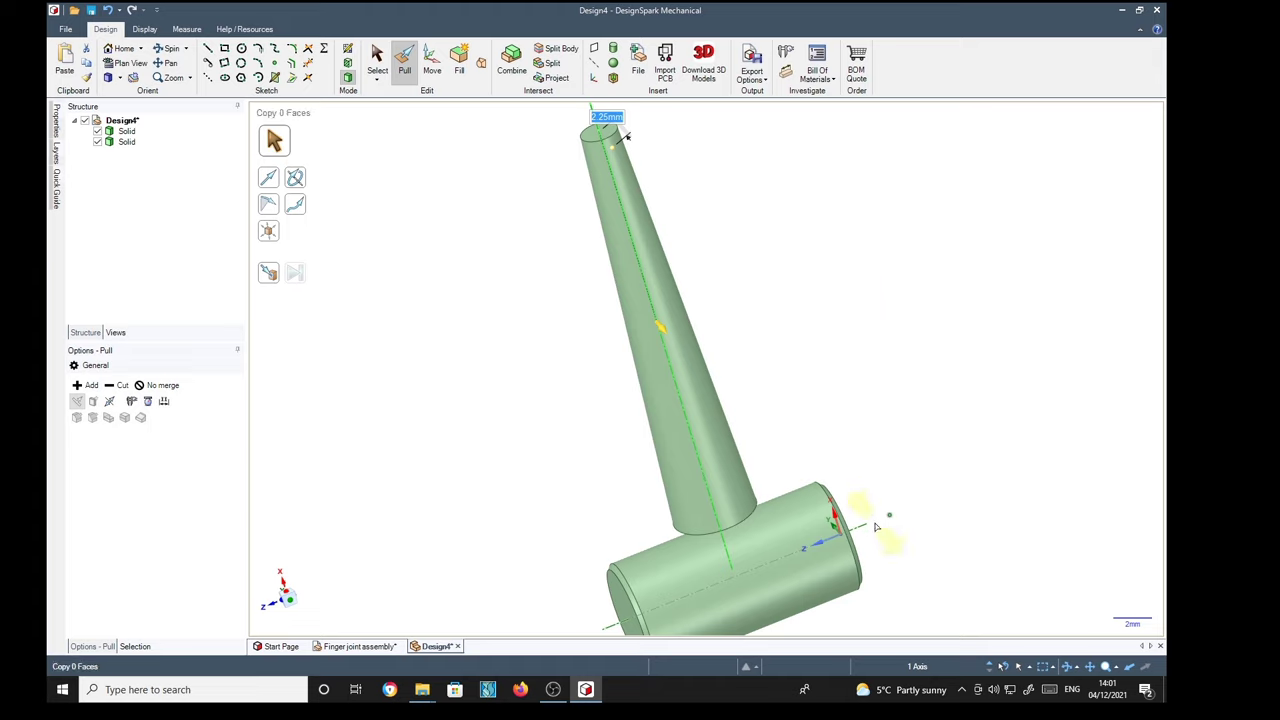
ctrl+click(867, 533)
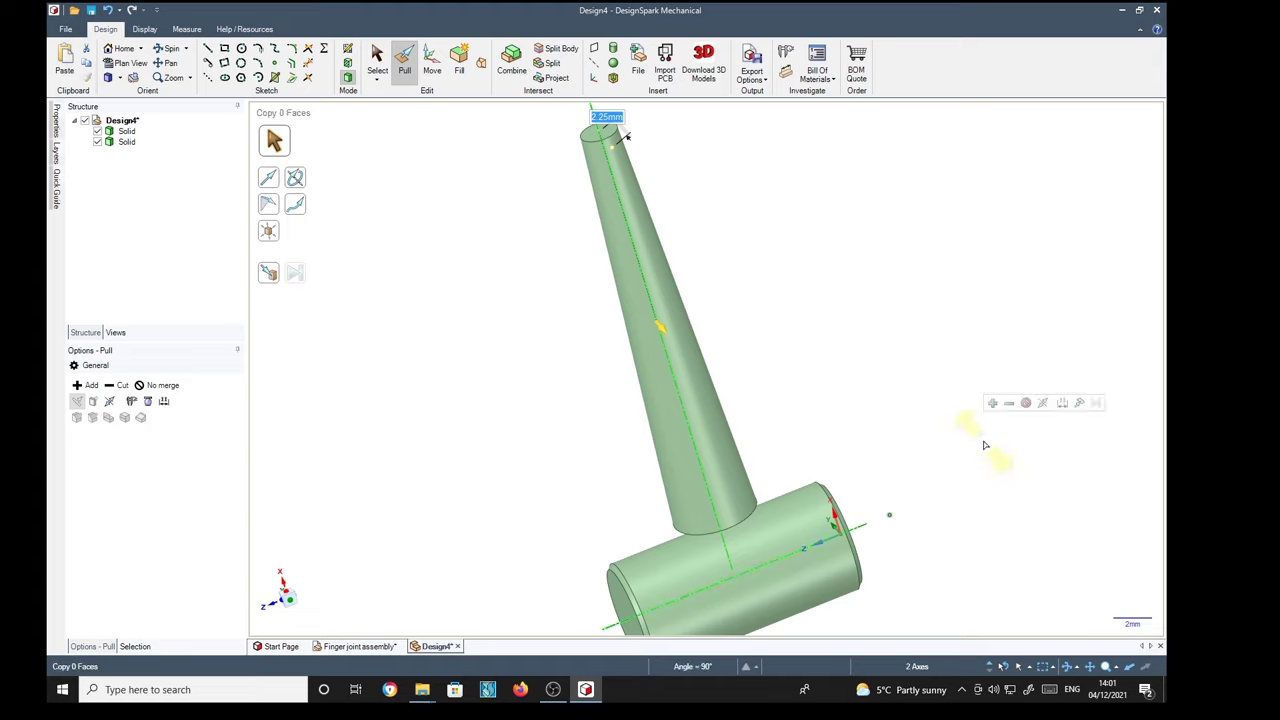
key(d)
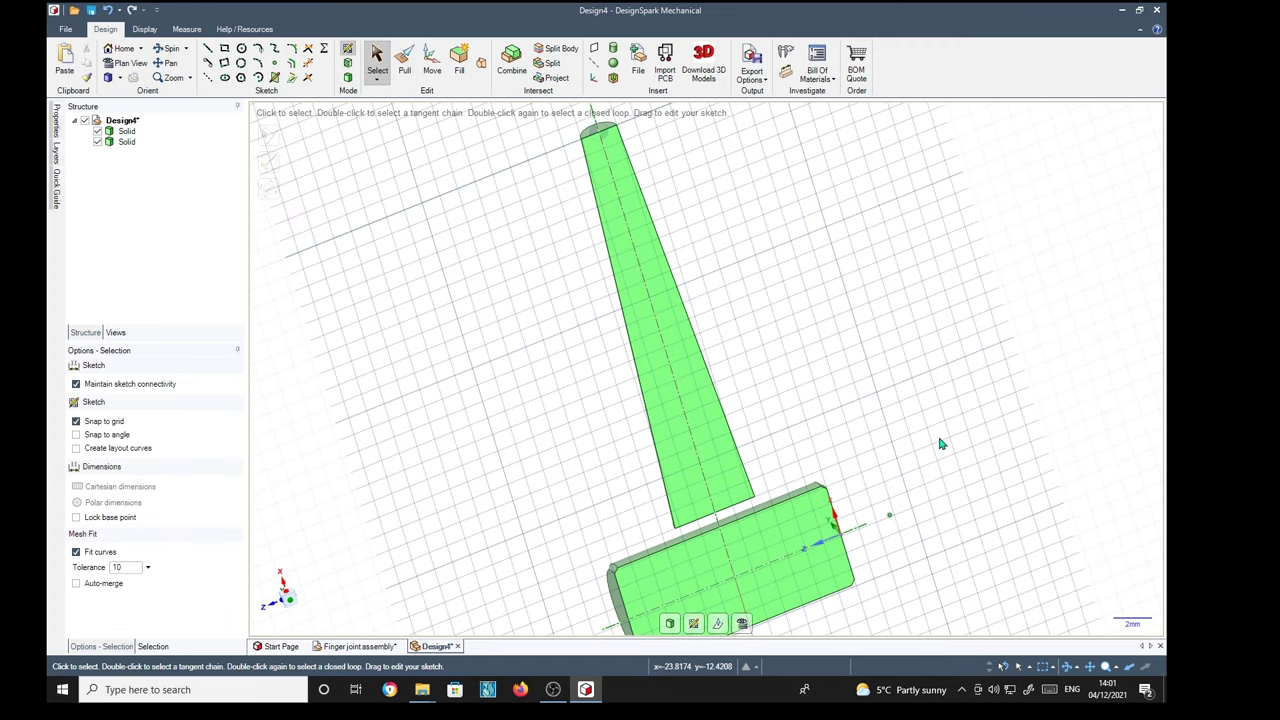
key(v)
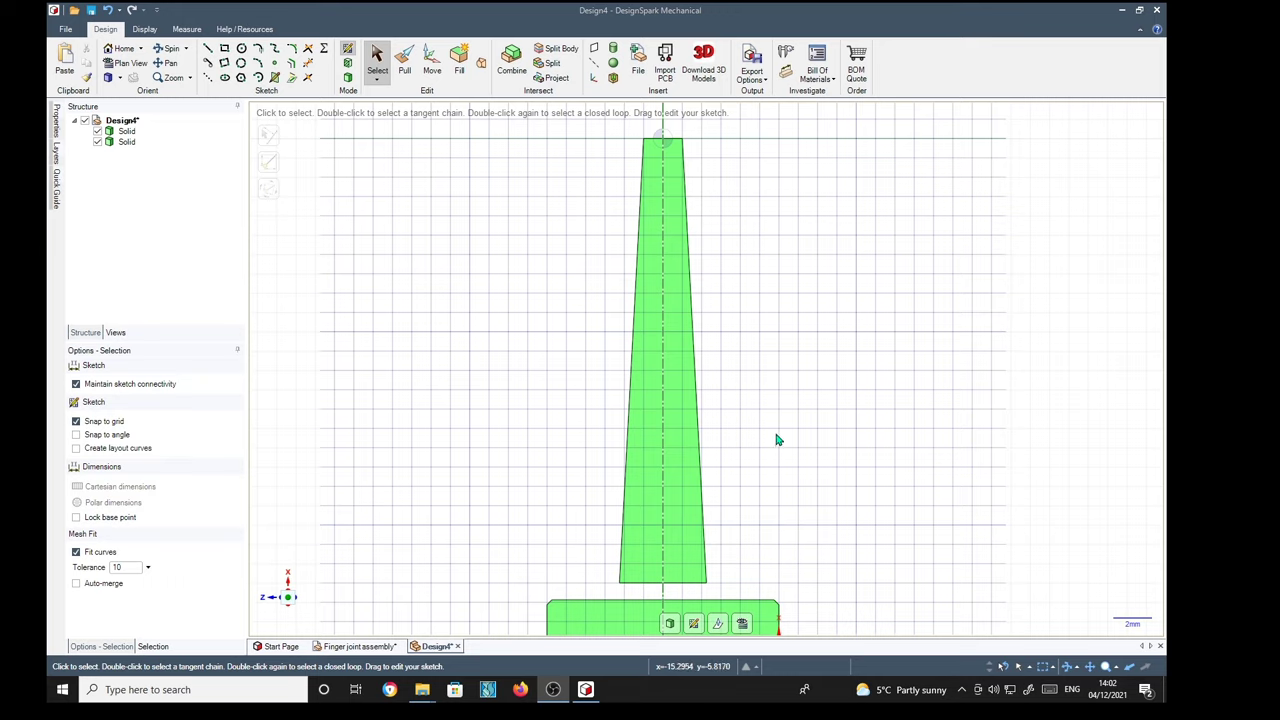
Draw a long thin triangle beside the cone section
click(208, 48)
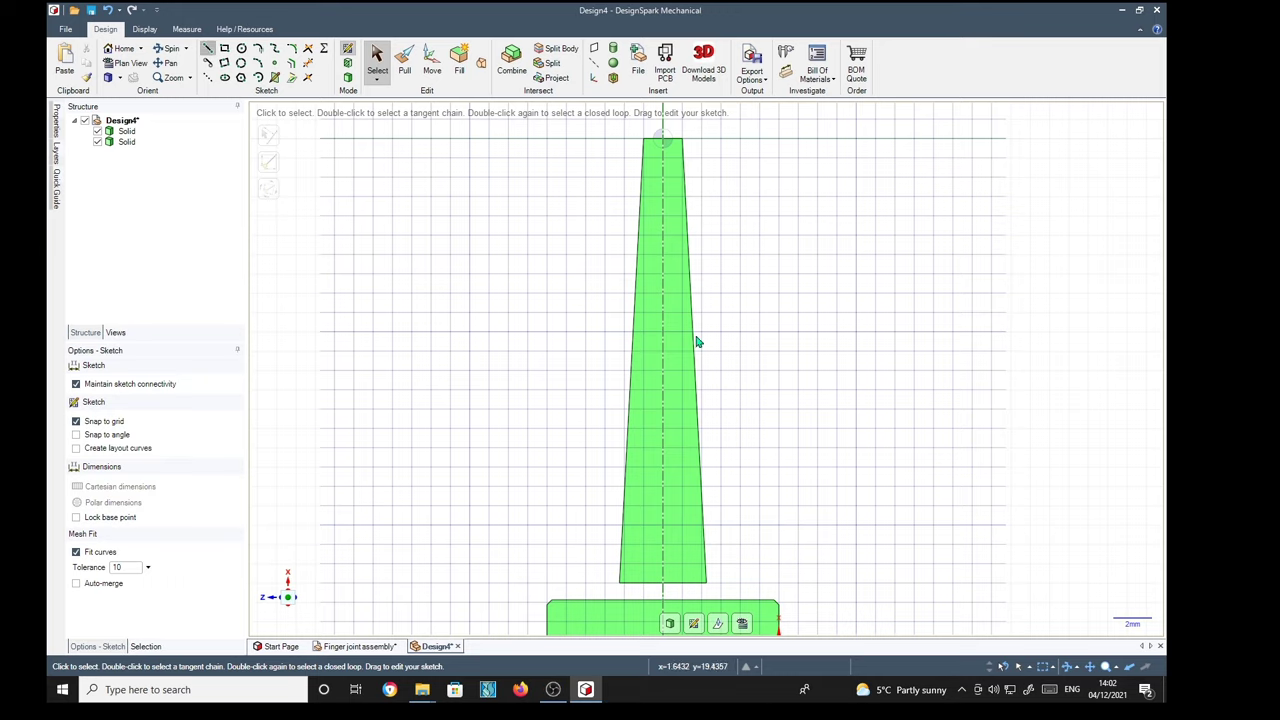
click(742, 490)
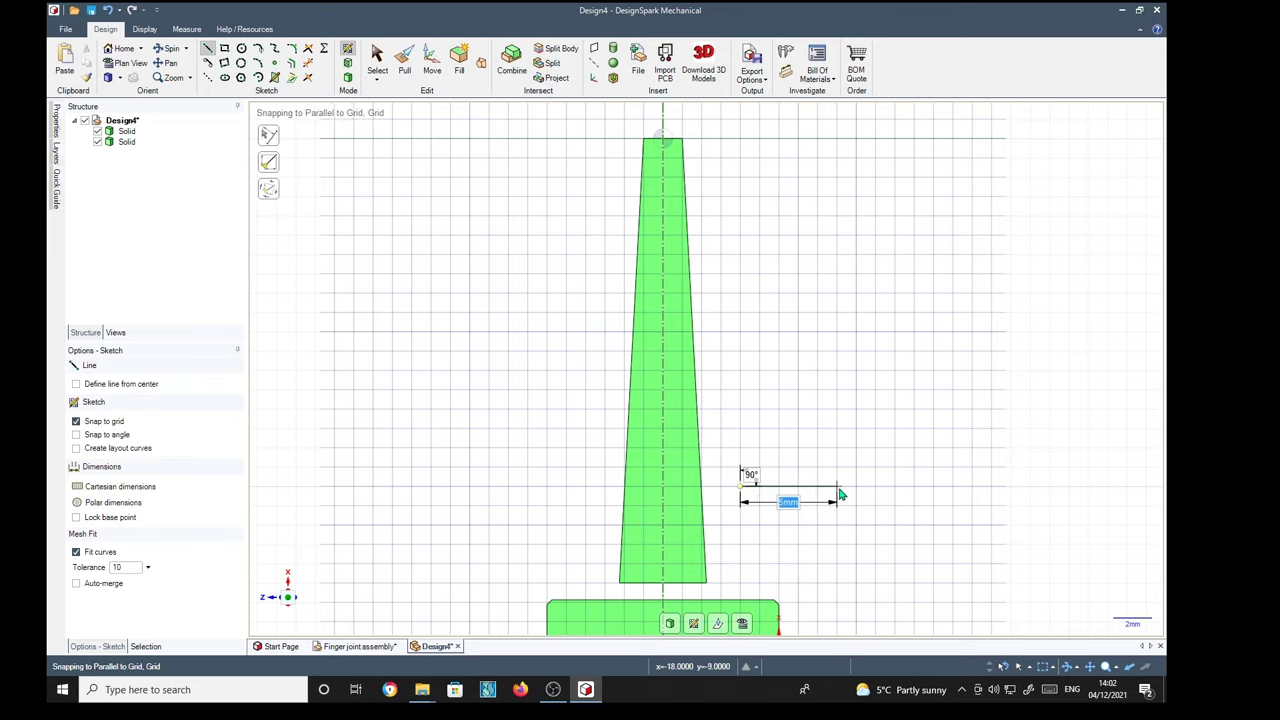
click(953, 510)
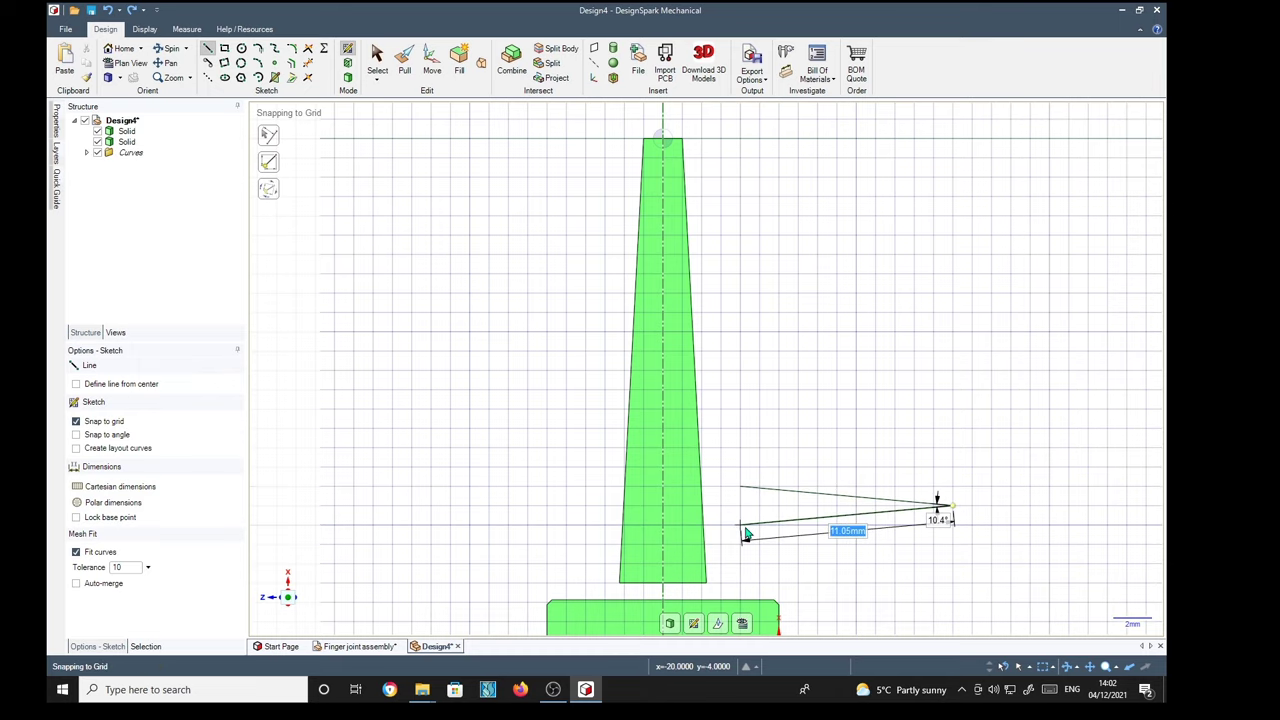
click(741, 524)
click(740, 487)
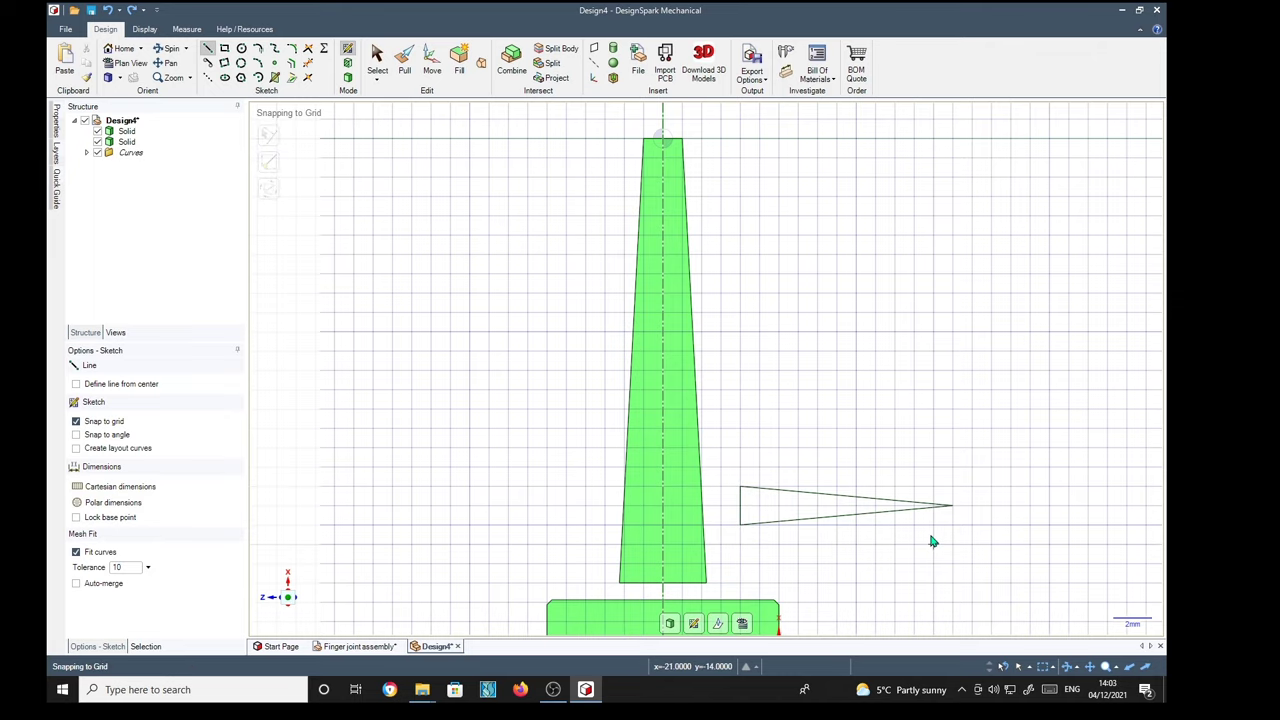
scroll(931, 541, up, 2)
scroll(929, 529, up, 2)
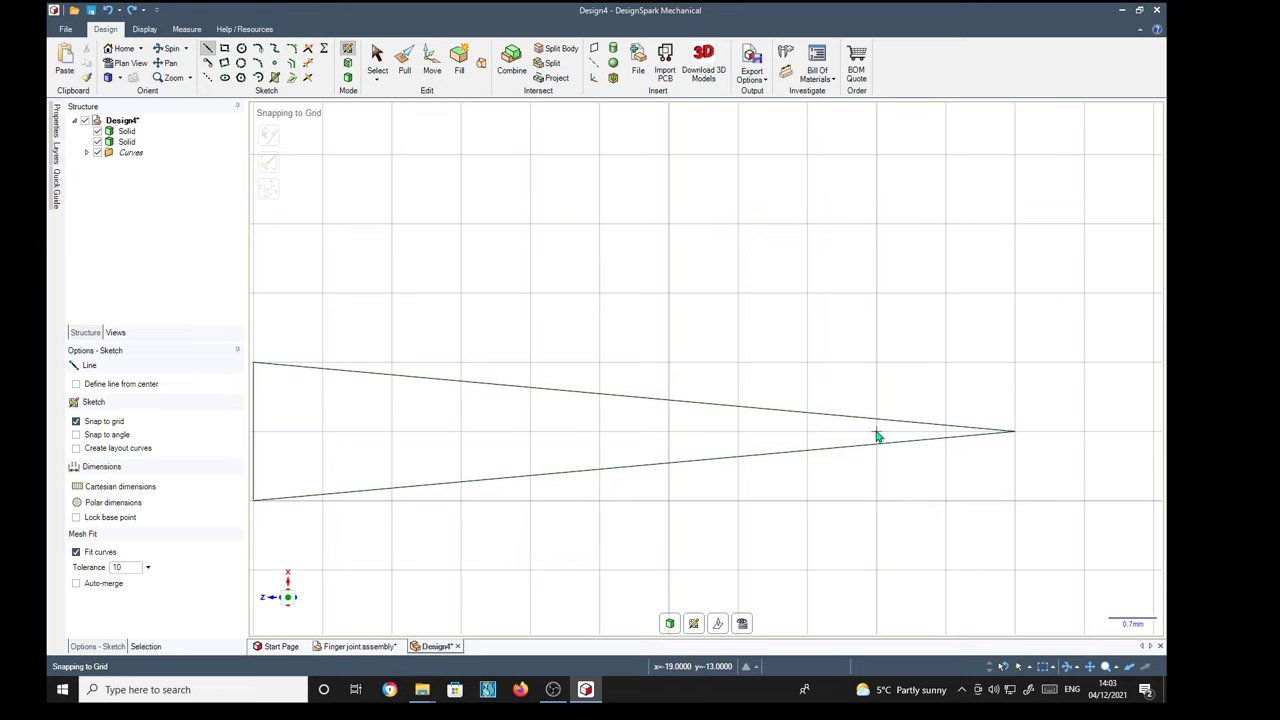
Add a cross line near the triangle's tip and trim the other edges away
click(877, 446)
click(878, 422)
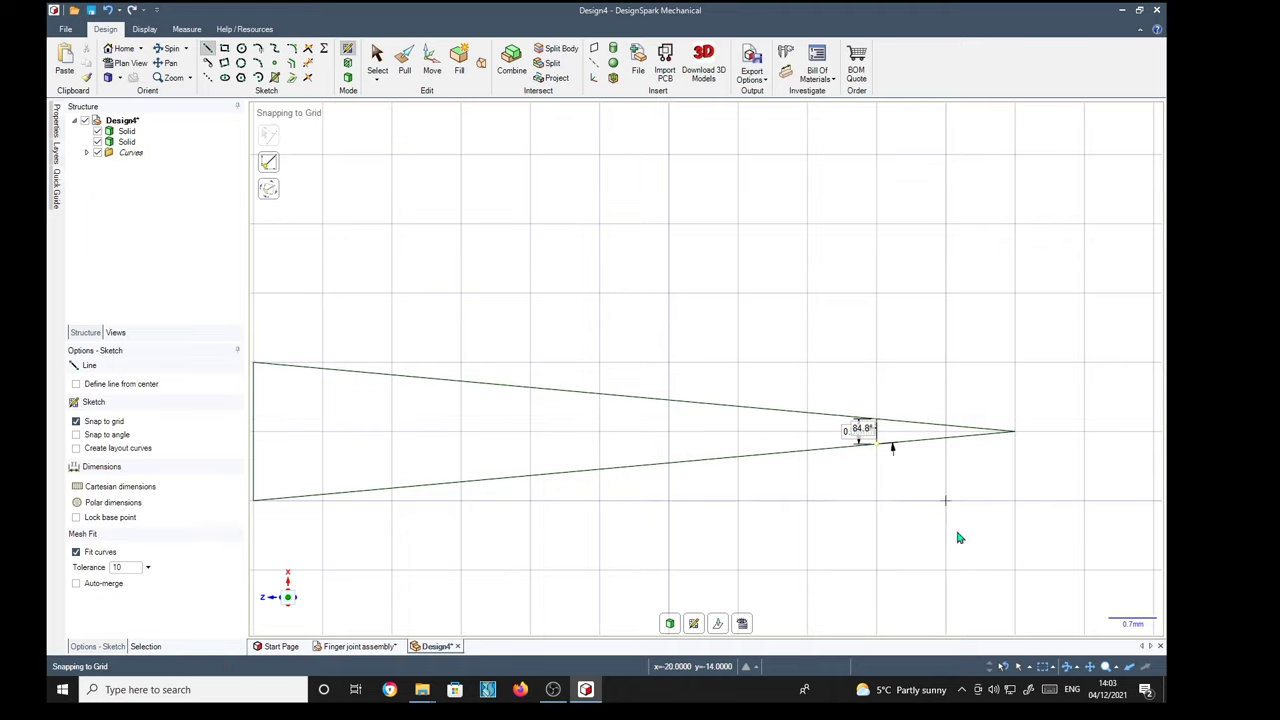
key(t)
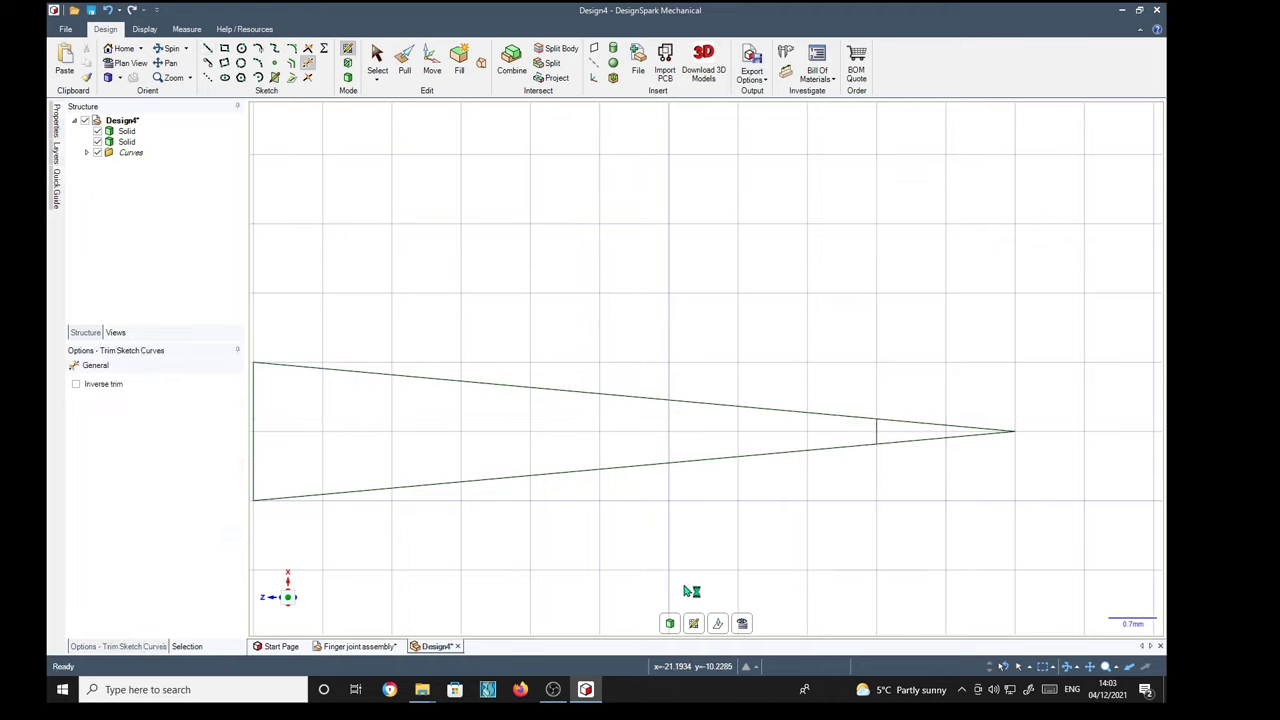
click(657, 470)
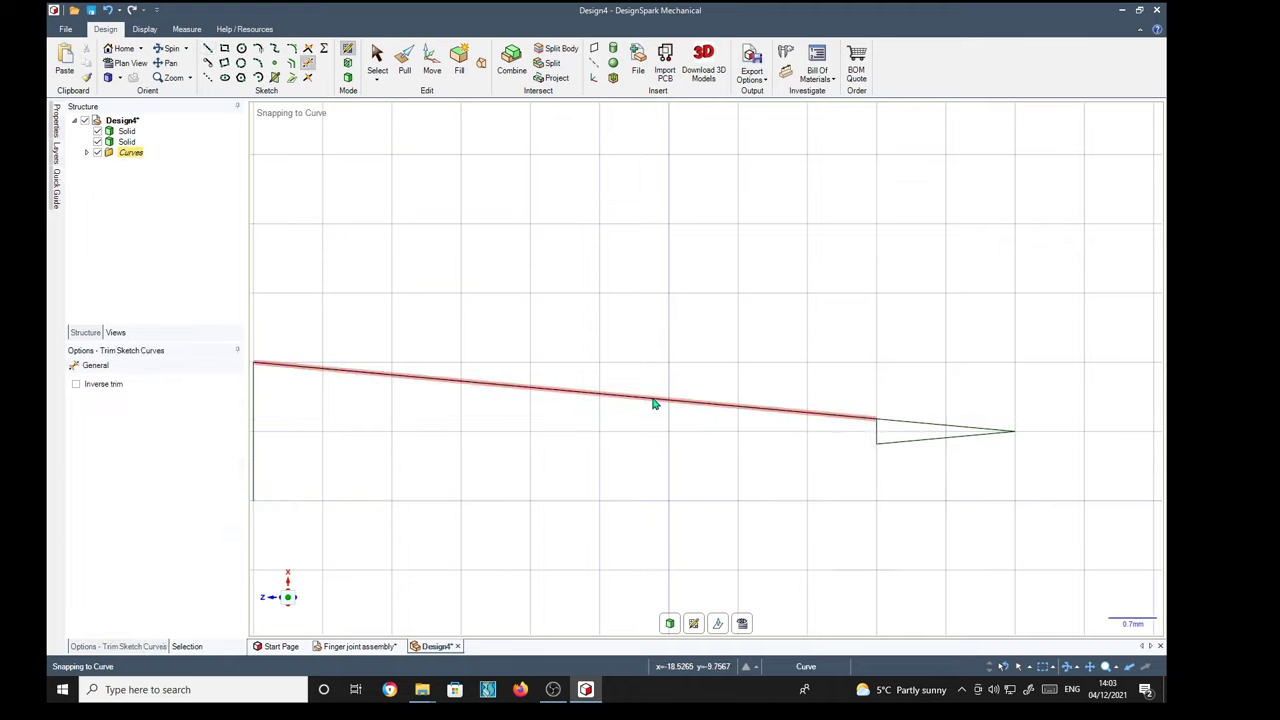
click(654, 400)
click(253, 423)
scroll(518, 450, down, 5)
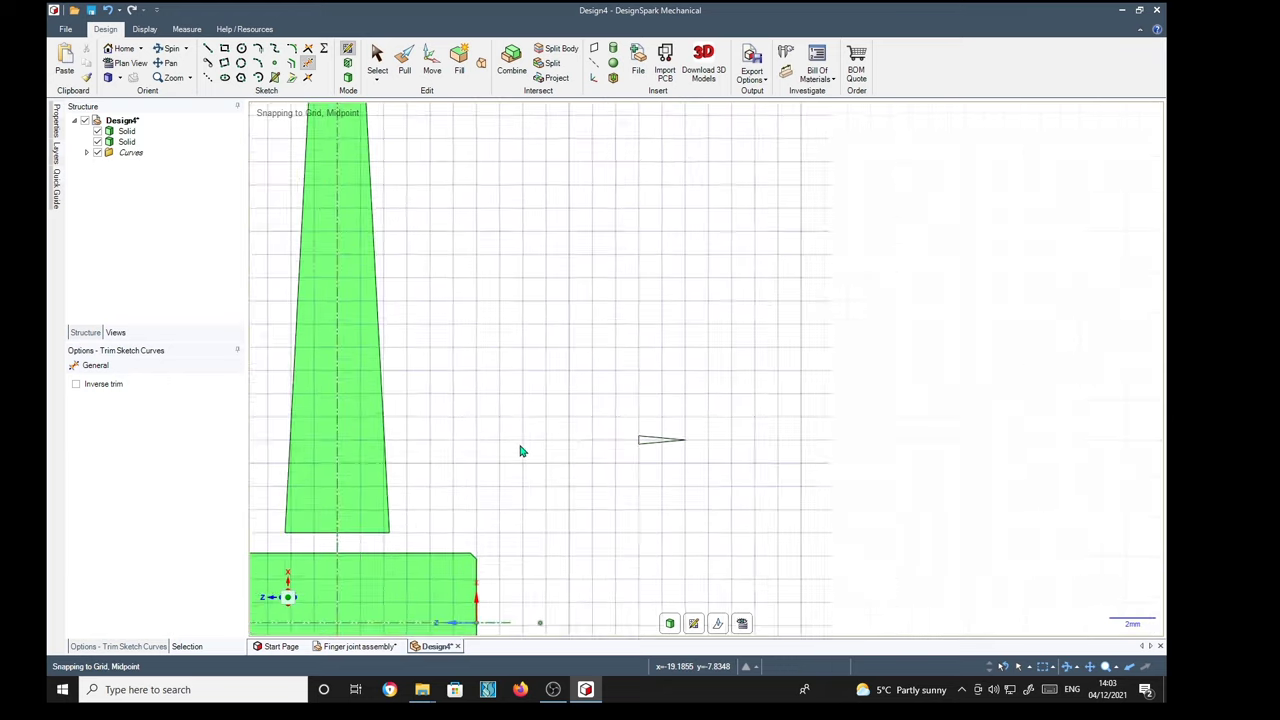
Draw a roughly 3.6 mm diagonal line from inside the tapered piece to its right edge
shift+middle_drag(494, 470, 669, 411)
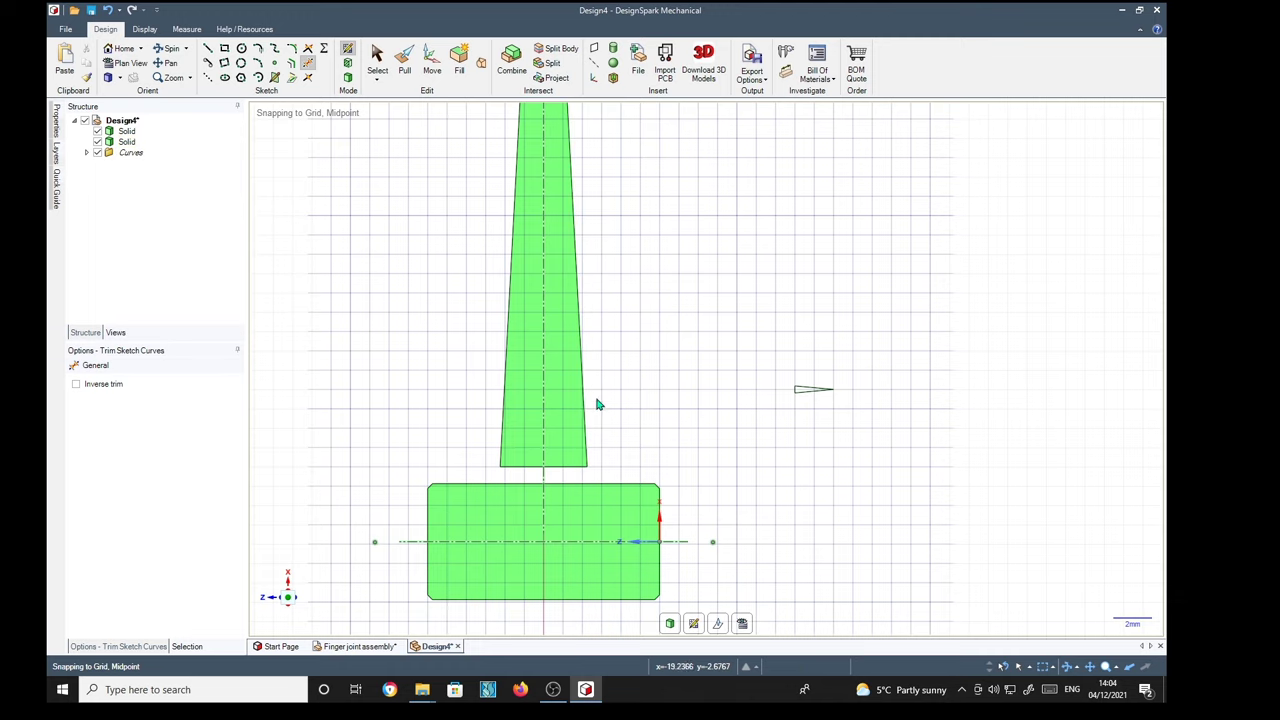
scroll(583, 398, up, 2)
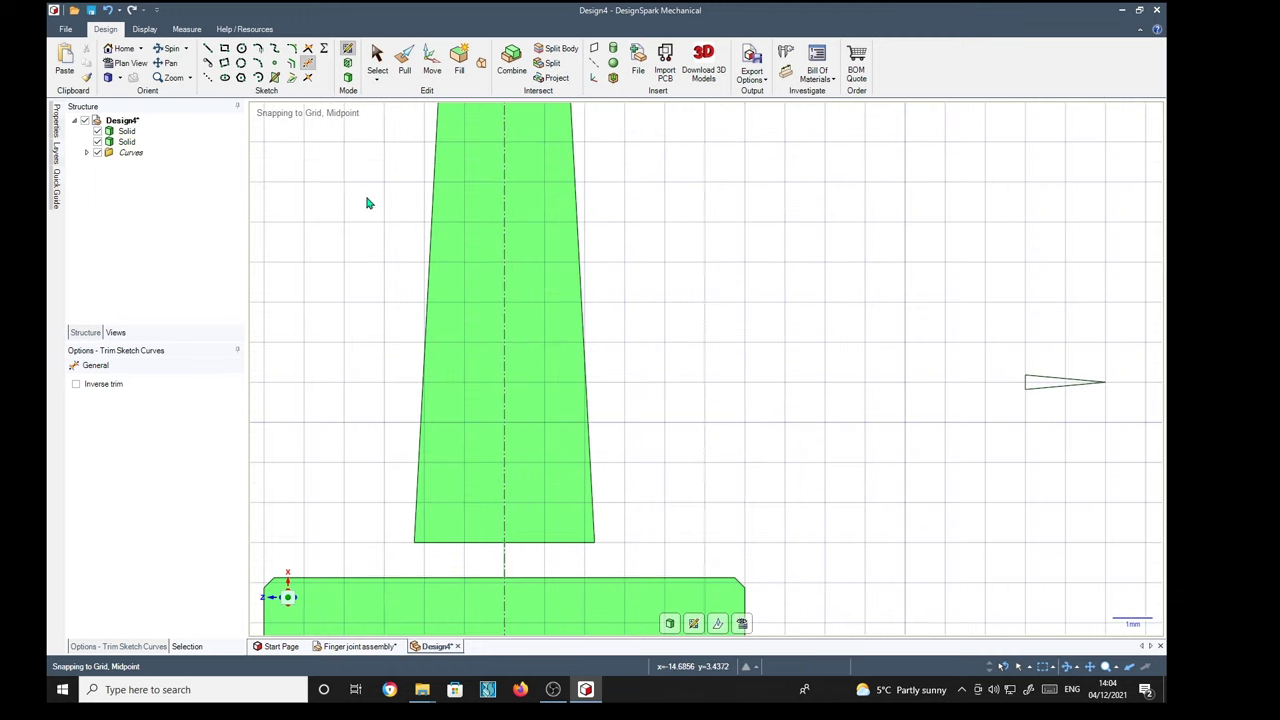
key(l)
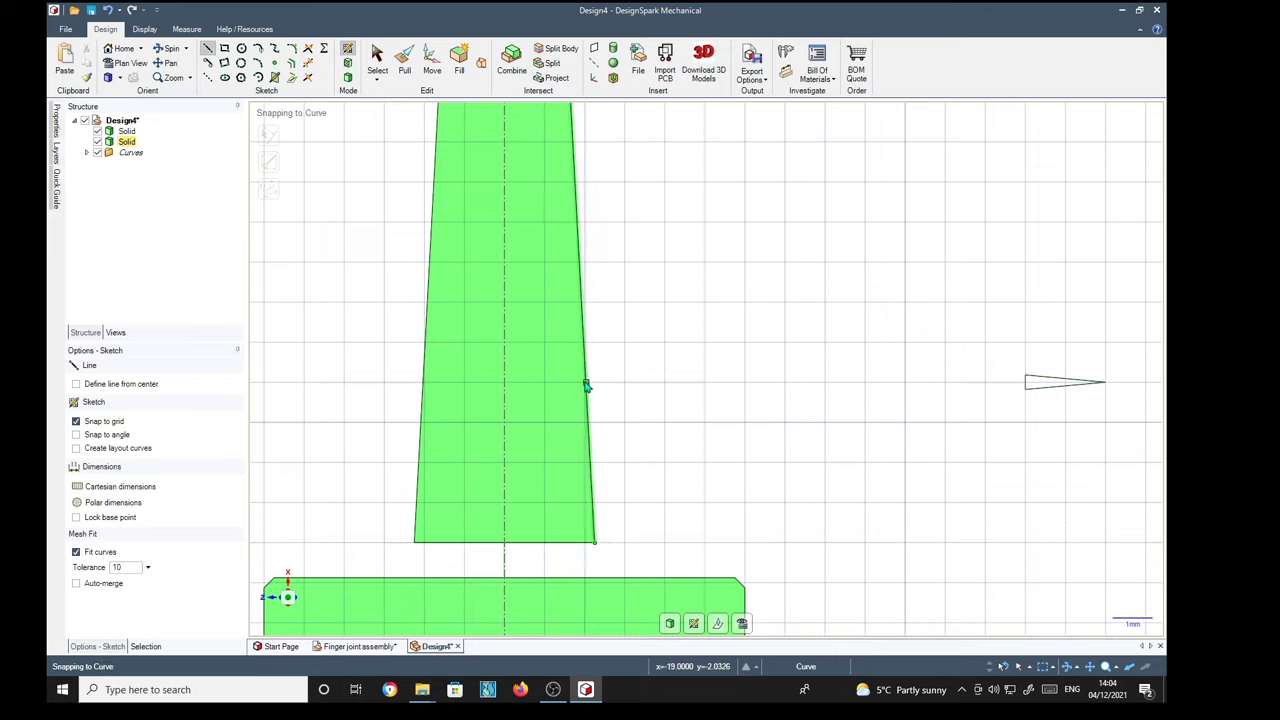
click(547, 340)
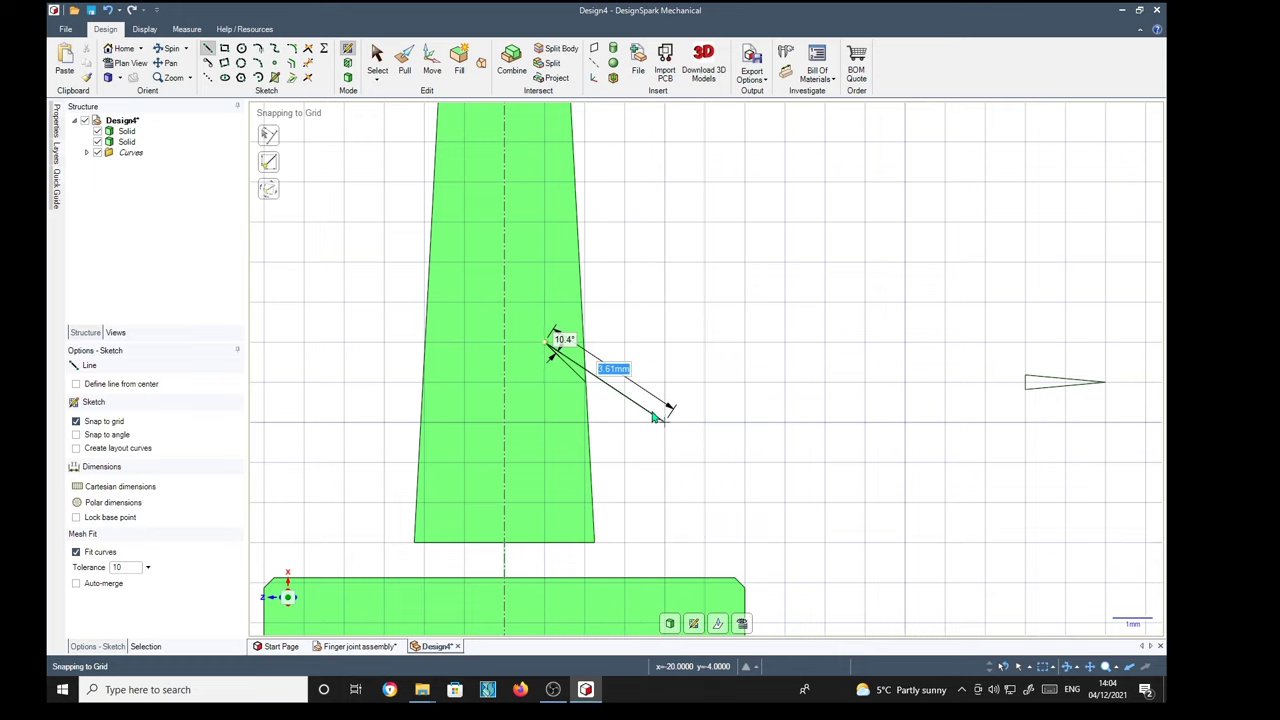
click(586, 383)
shift+middle_drag(751, 431, 689, 437)
click(377, 60)
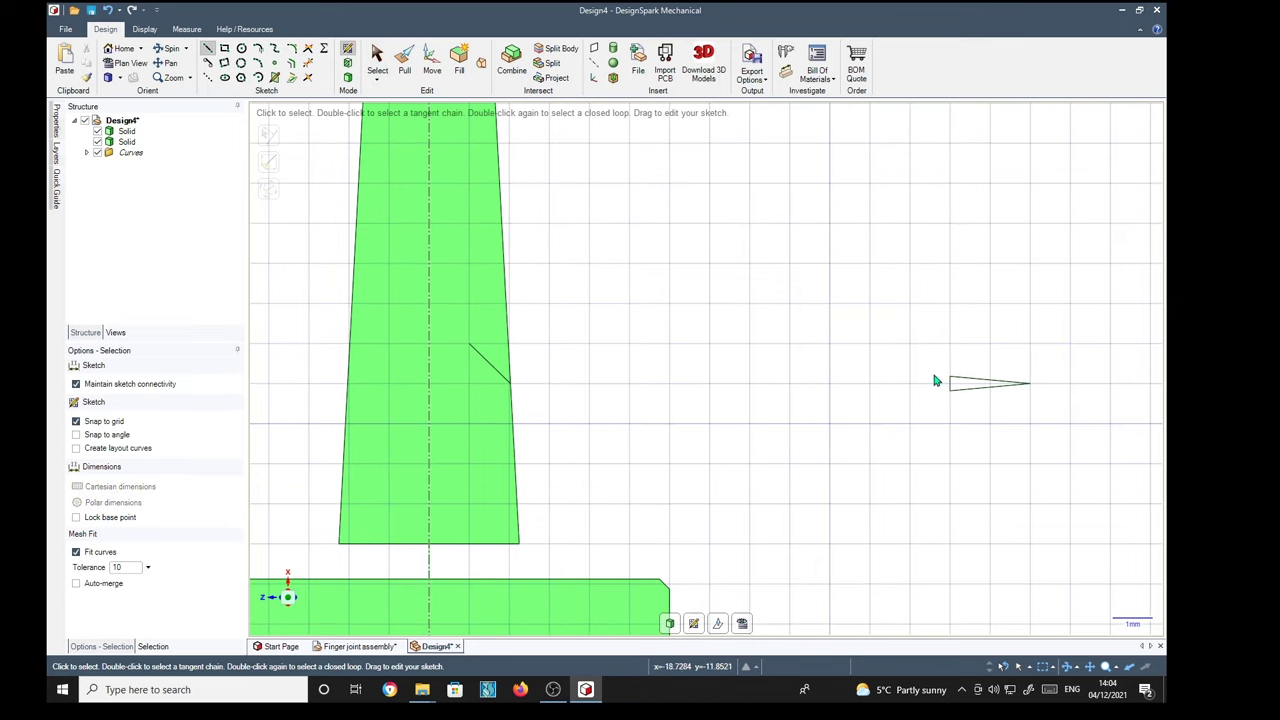
With grid snap off, move the triangle's corner up to the helper line's endpoint
click(77, 422)
drag(930, 358, 1062, 445)
key(m)
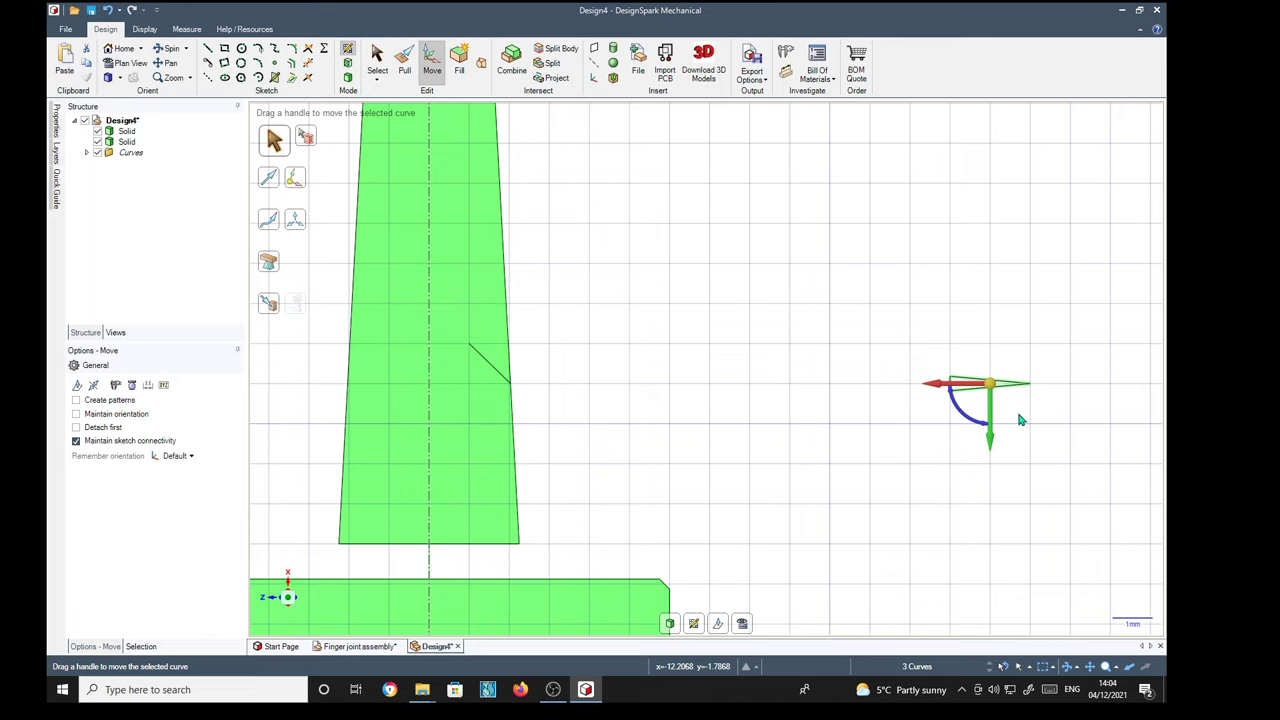
scroll(1020, 418, up, 4)
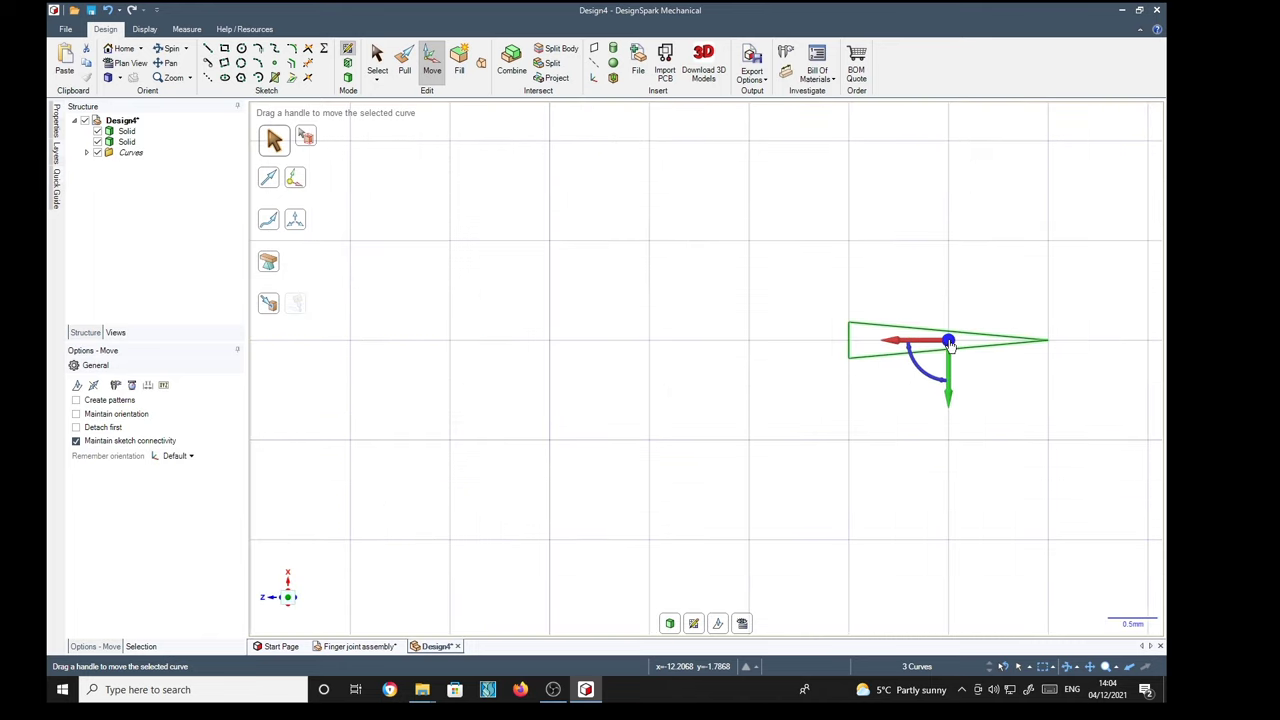
drag(945, 352, 856, 367)
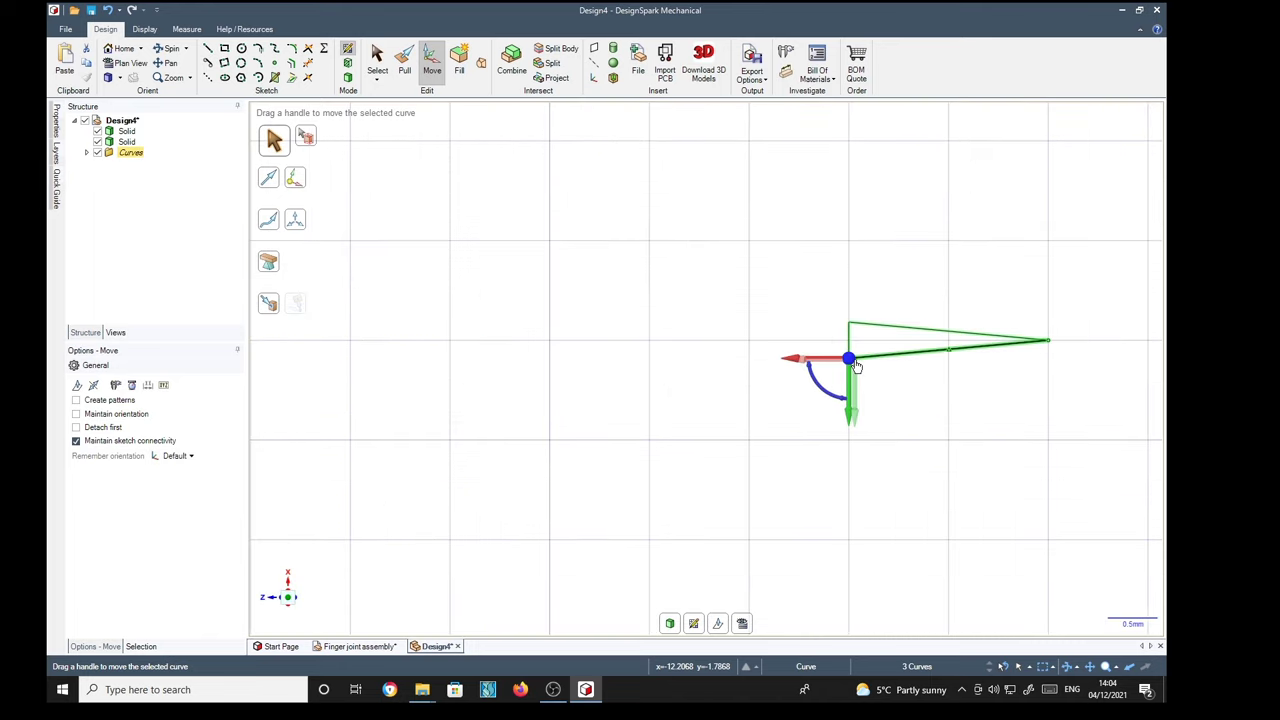
shift+middle_drag(609, 491, 980, 437)
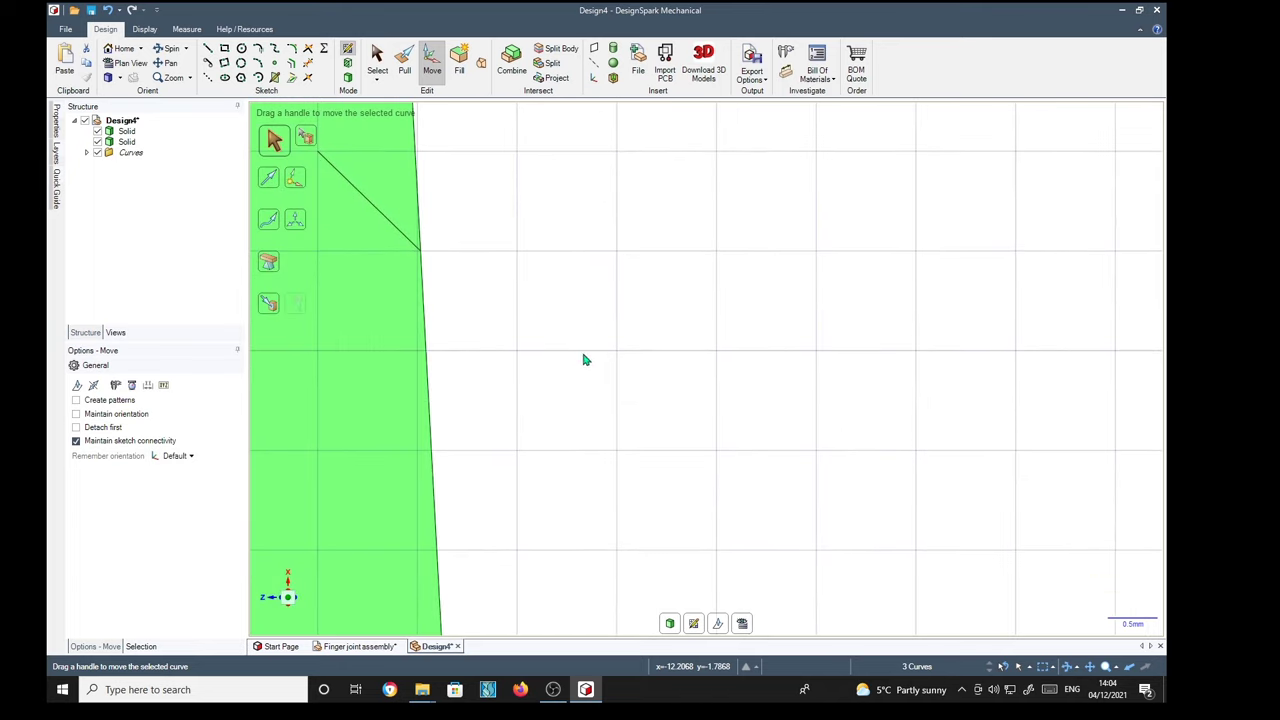
click(273, 310)
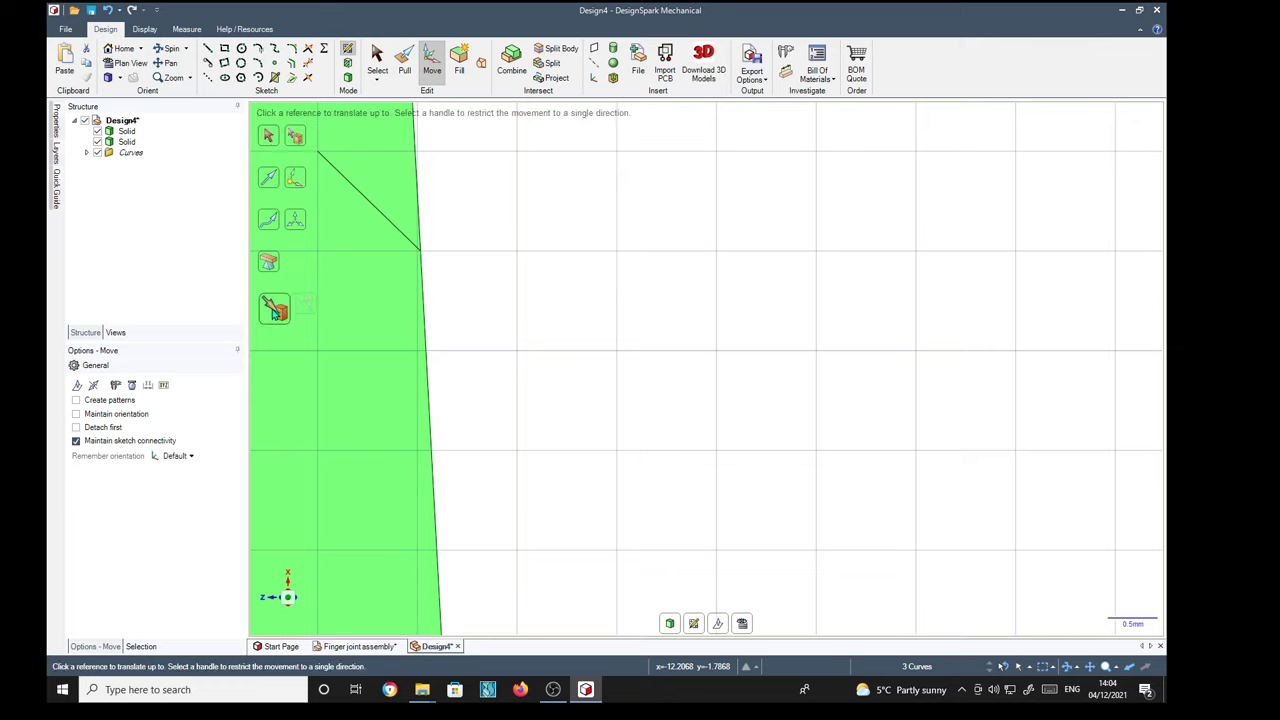
click(422, 255)
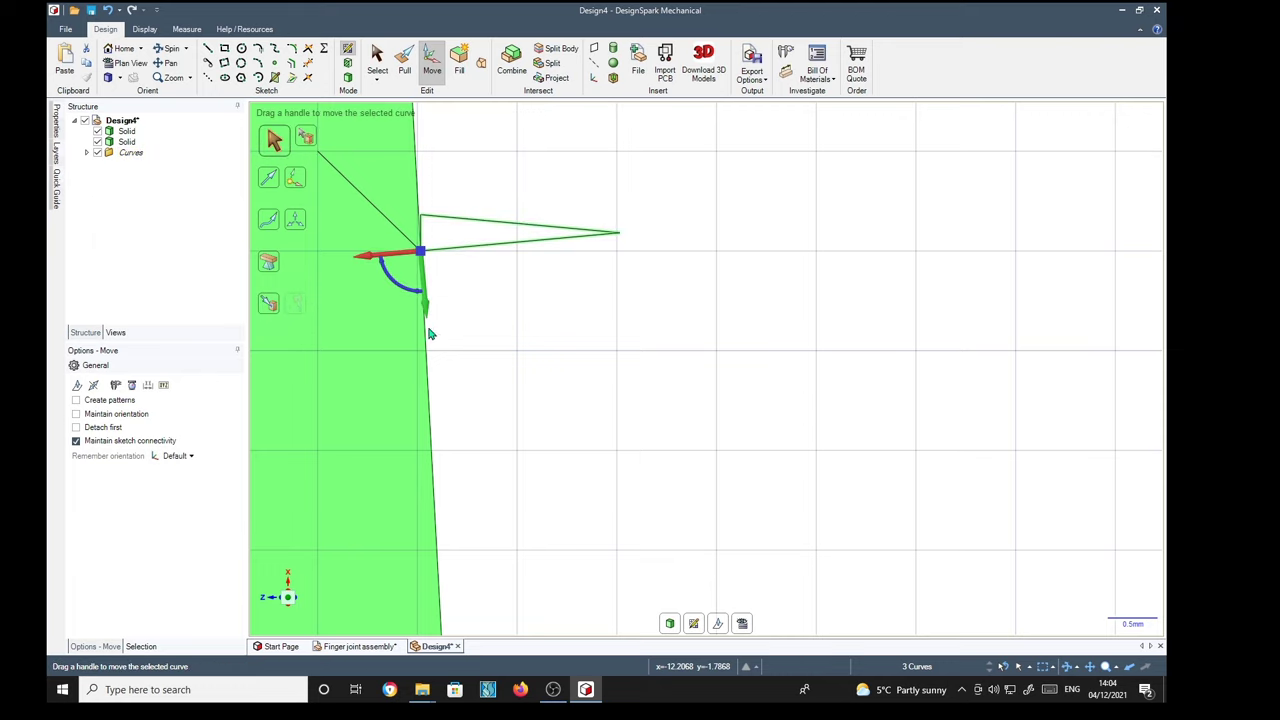
scroll(372, 234, up, 5)
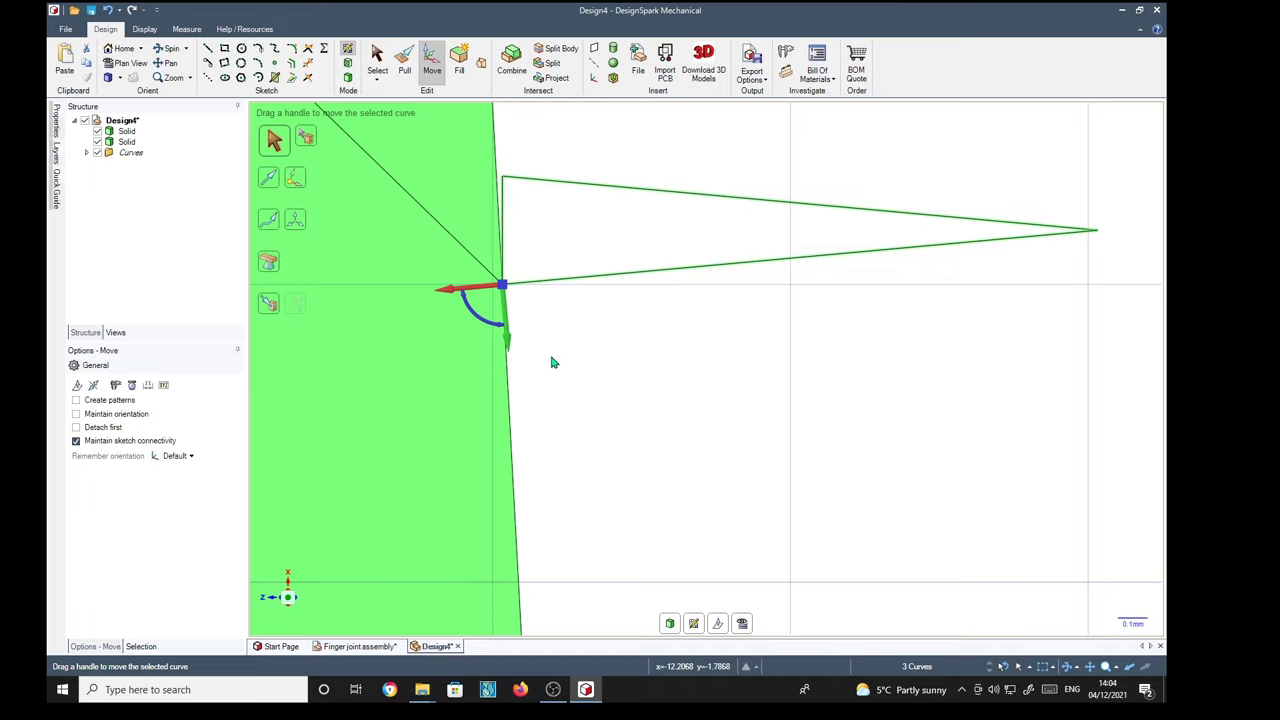
click(377, 60)
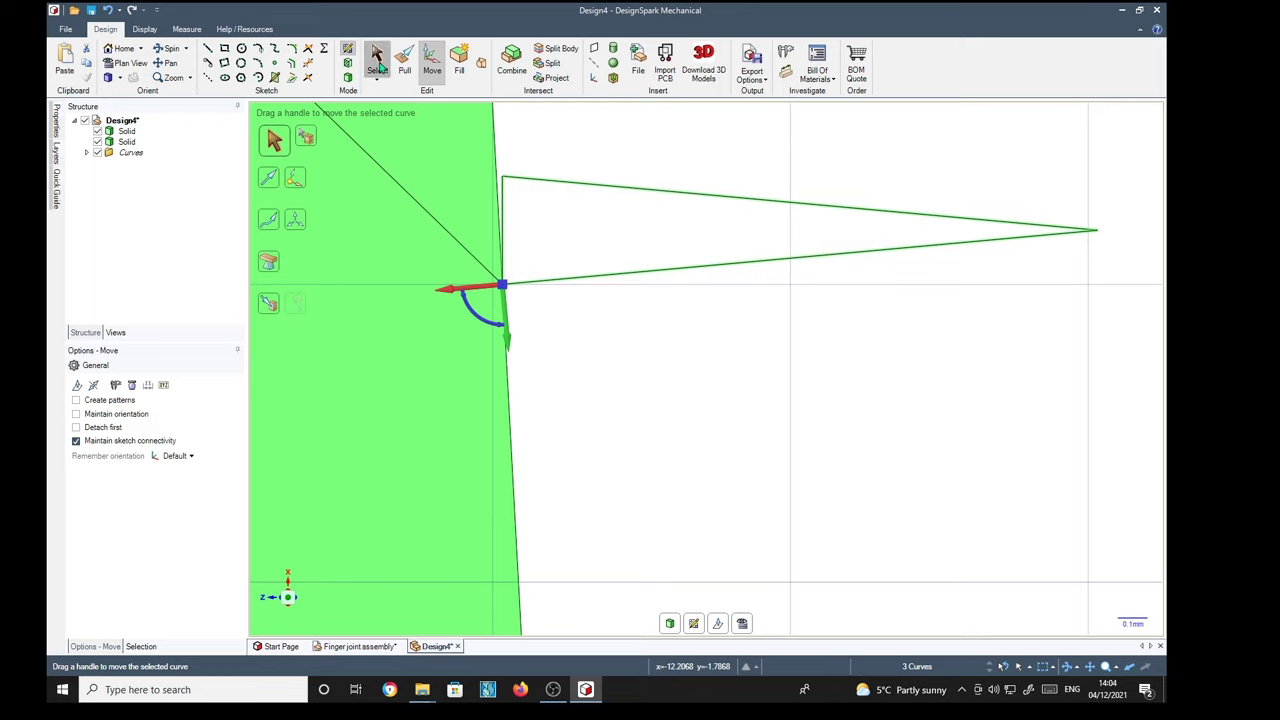
Delete the helper line and shift the triangle 0.04 mm left into the piece
click(431, 214)
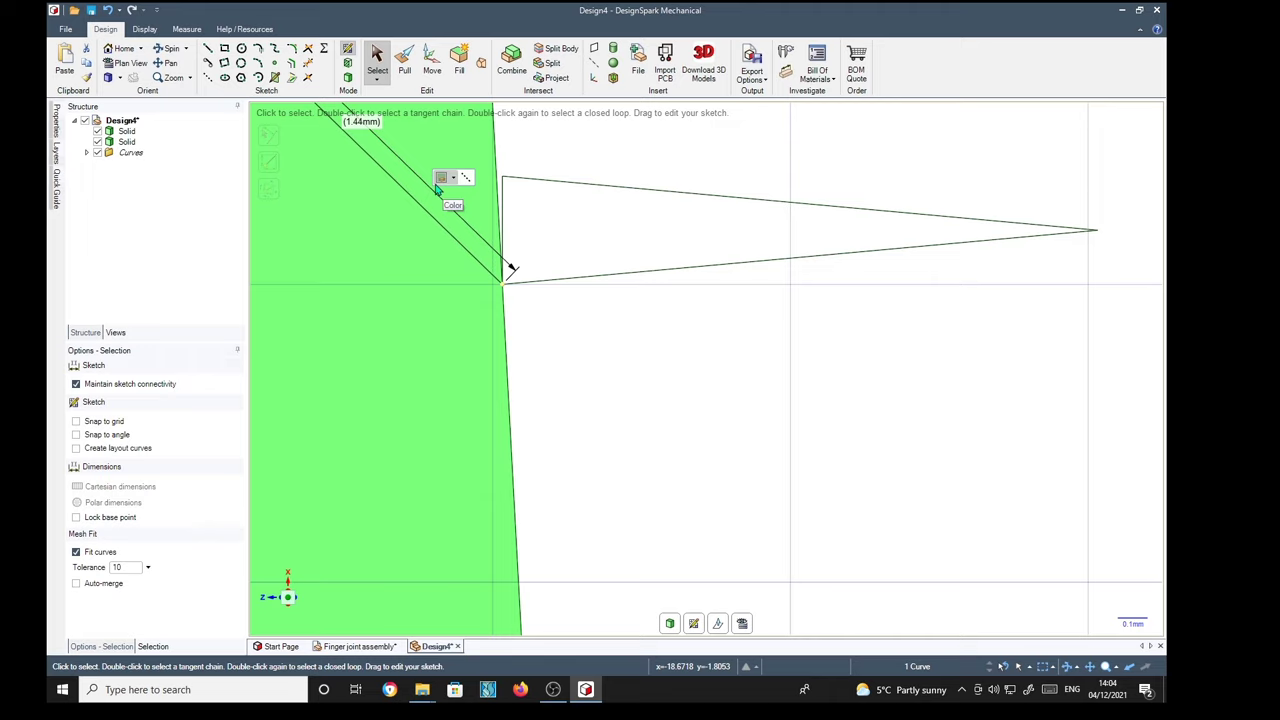
key(Delete)
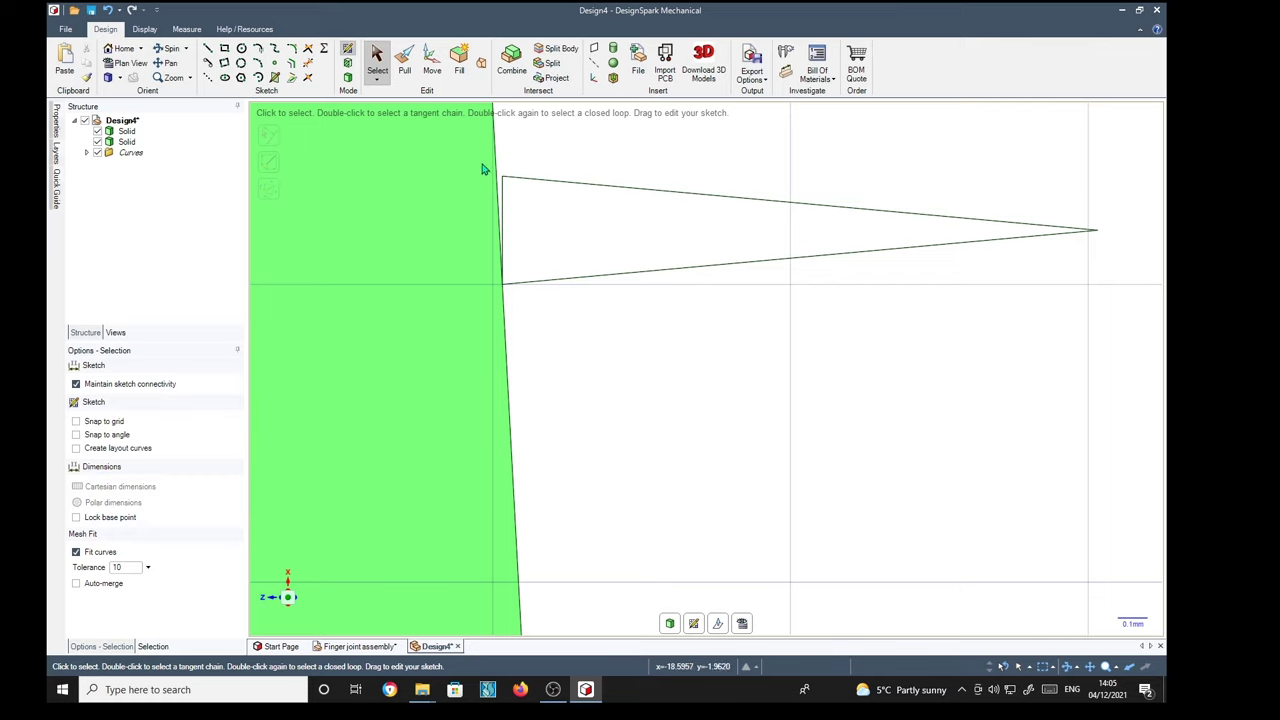
drag(482, 168, 1145, 320)
click(432, 62)
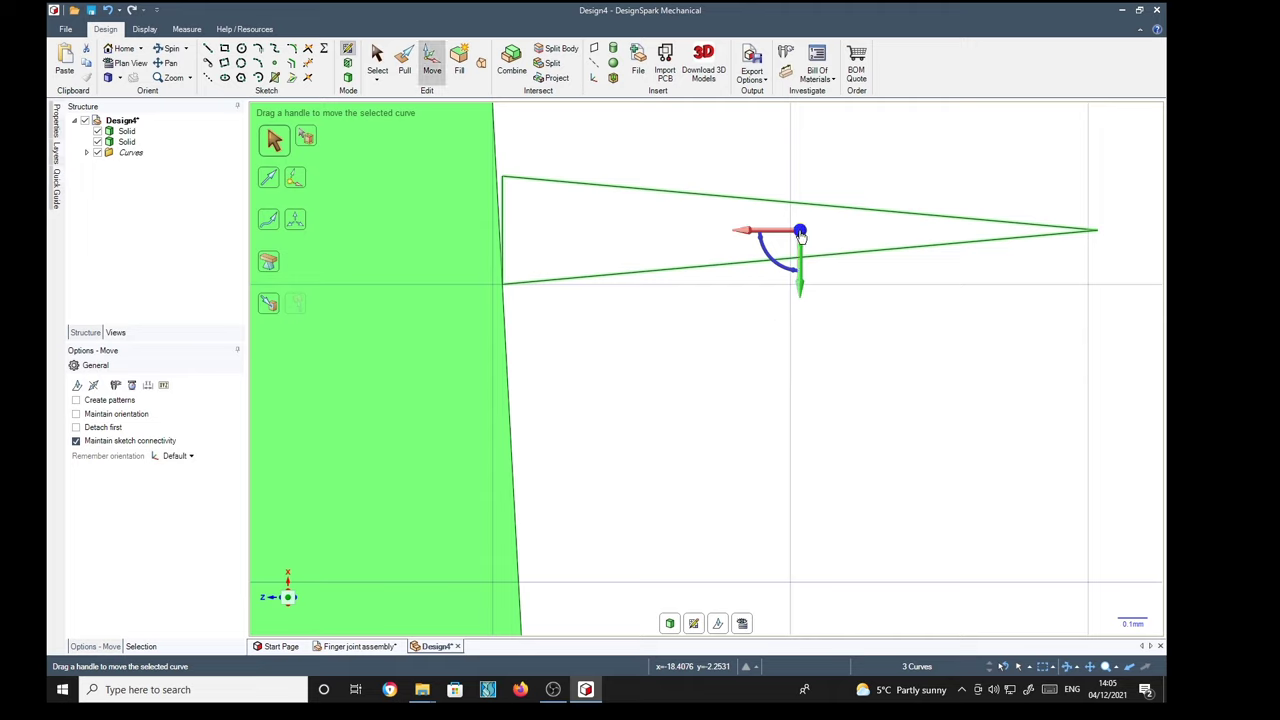
drag(801, 236, 642, 232)
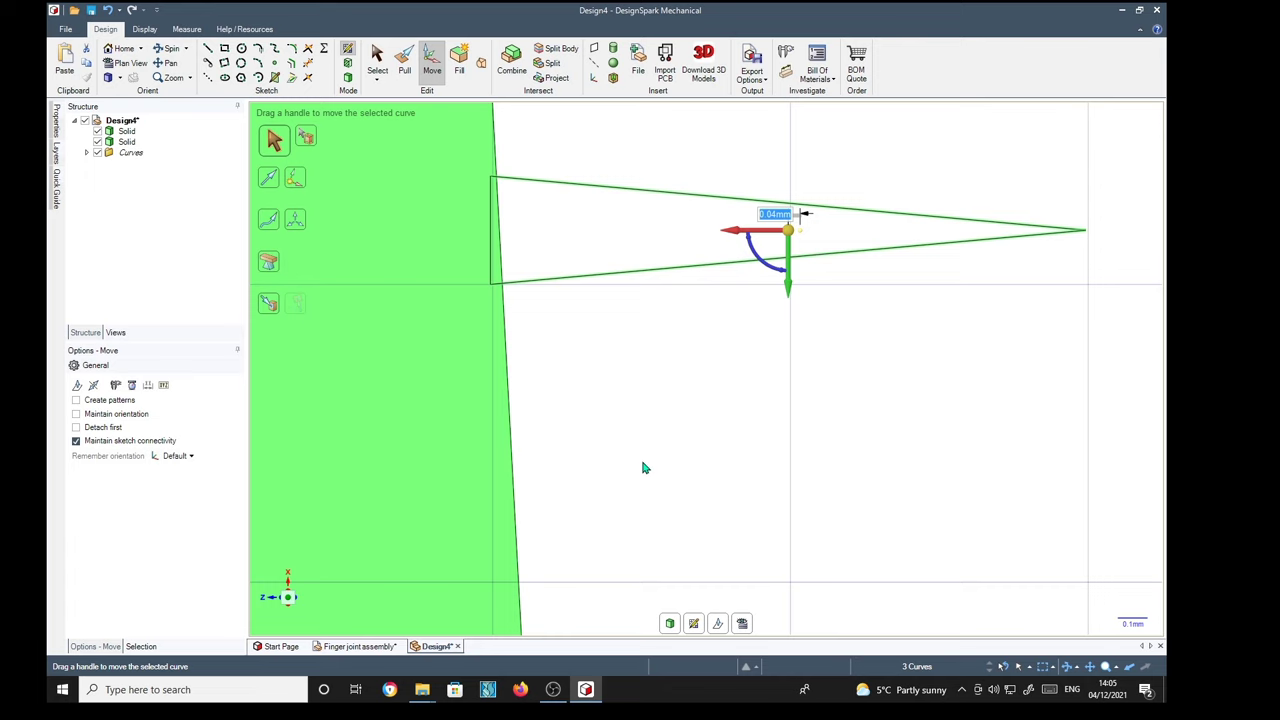
scroll(646, 463, down, 4)
scroll(668, 470, down, 4)
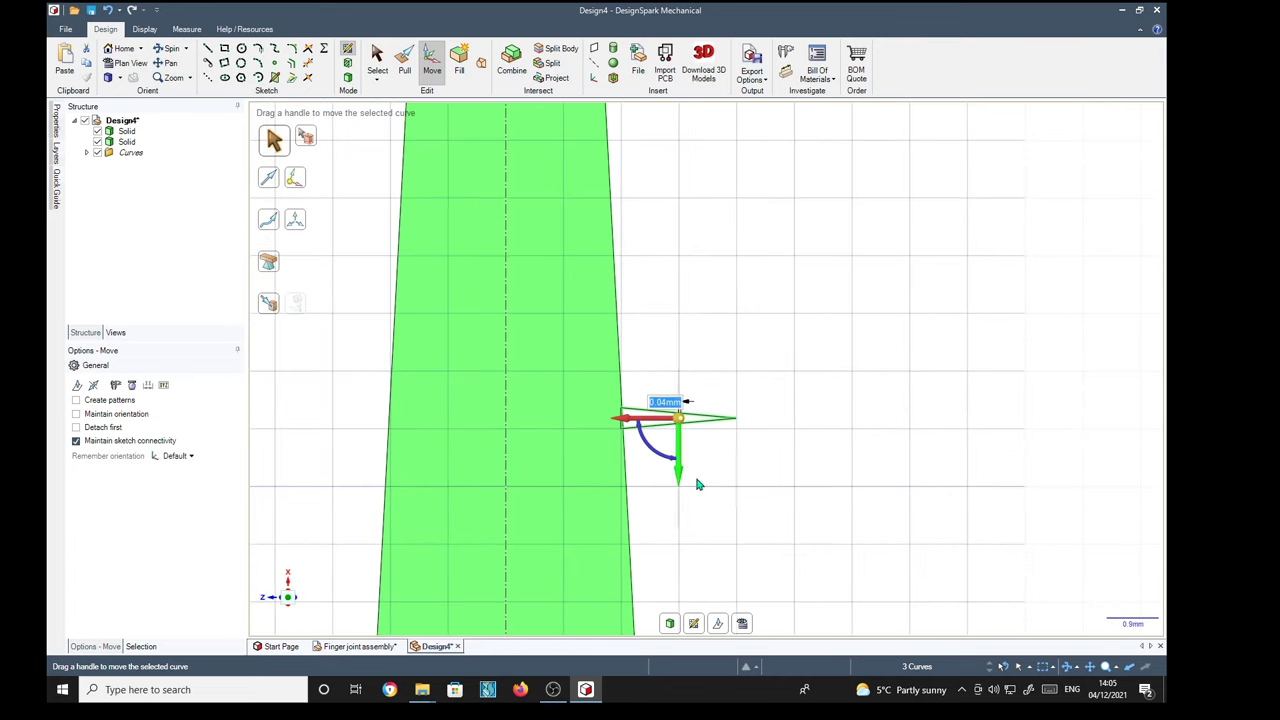
shift+middle_drag(822, 334, 737, 351)
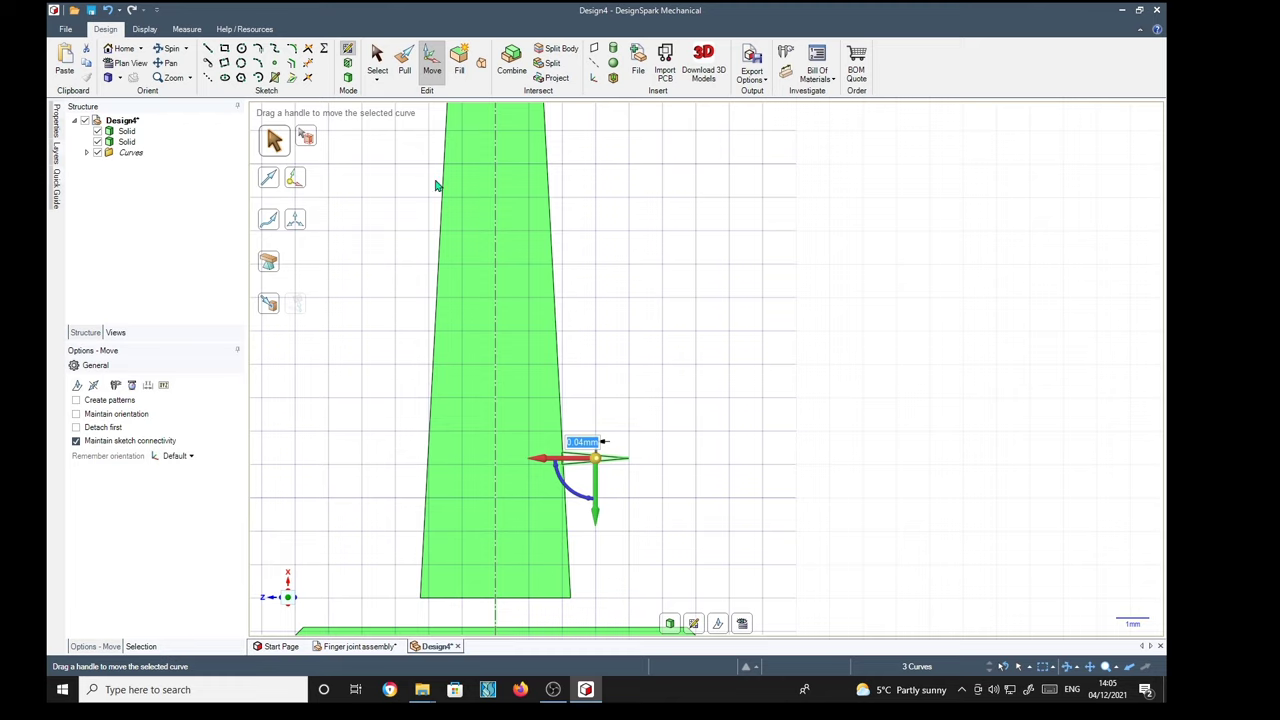
Set the Pull tool to revolve the triangle face about the cone's central axis, adding material
click(404, 70)
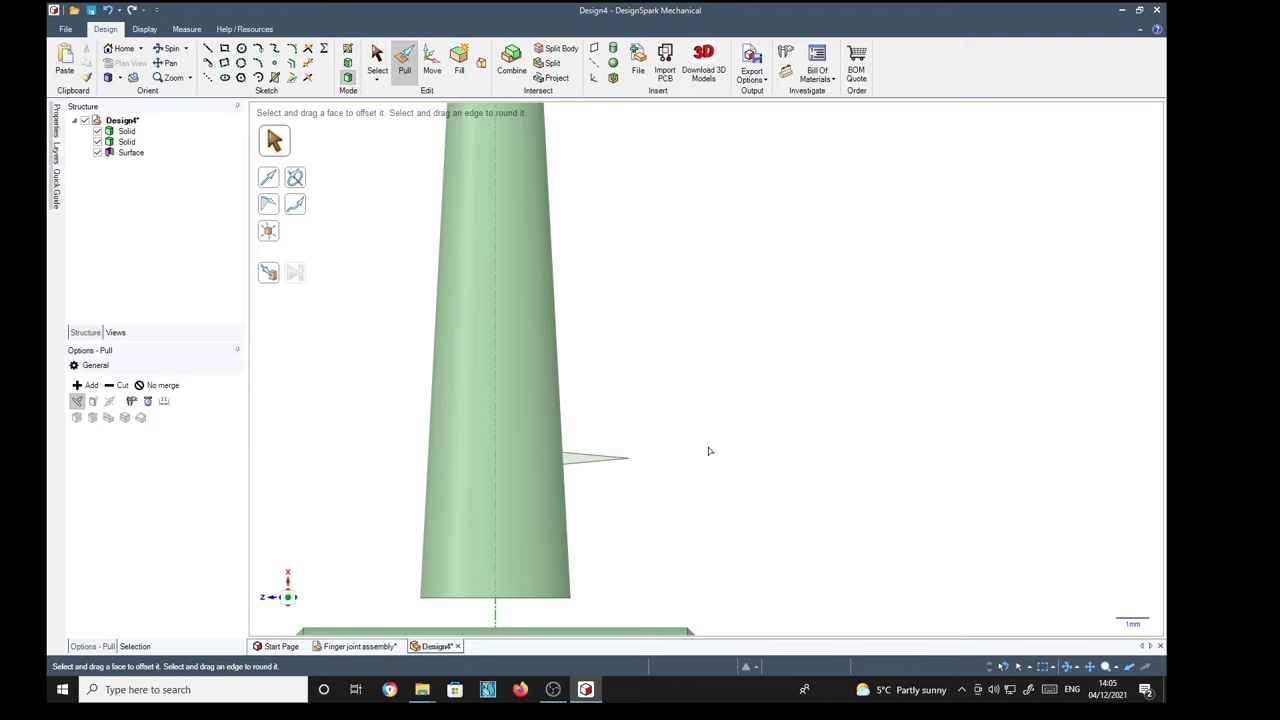
click(574, 460)
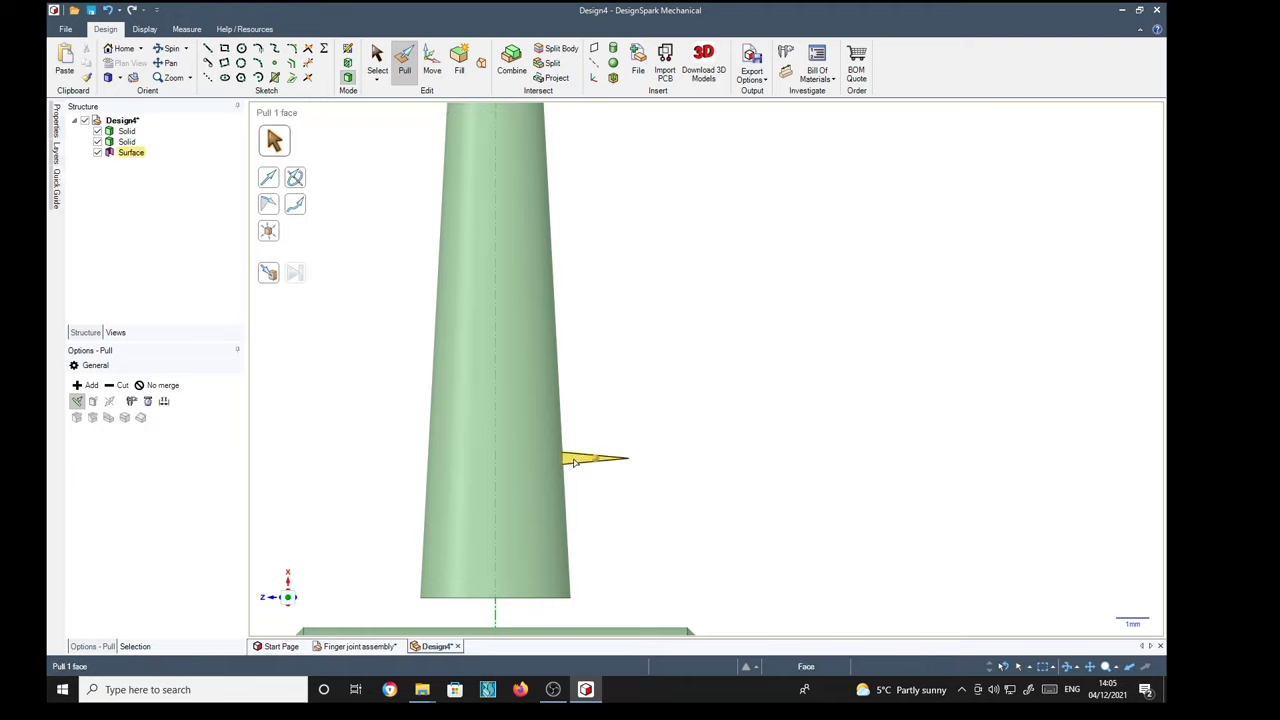
click(574, 461)
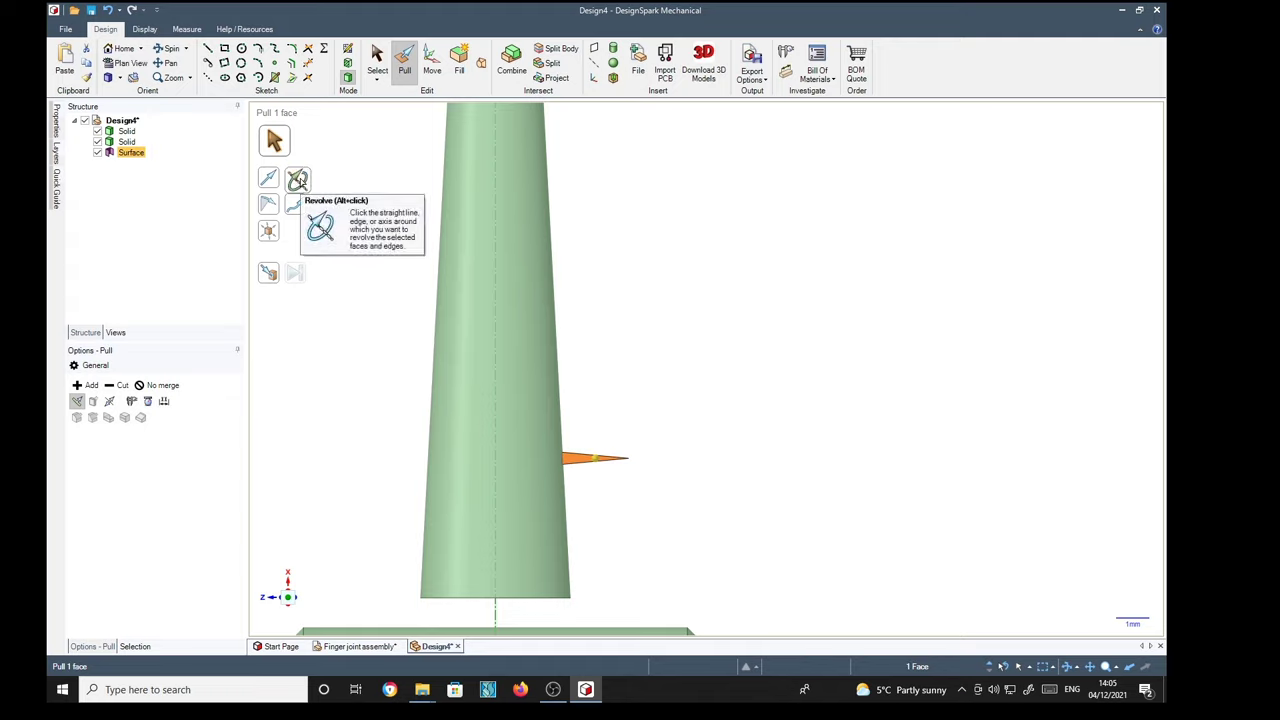
click(298, 180)
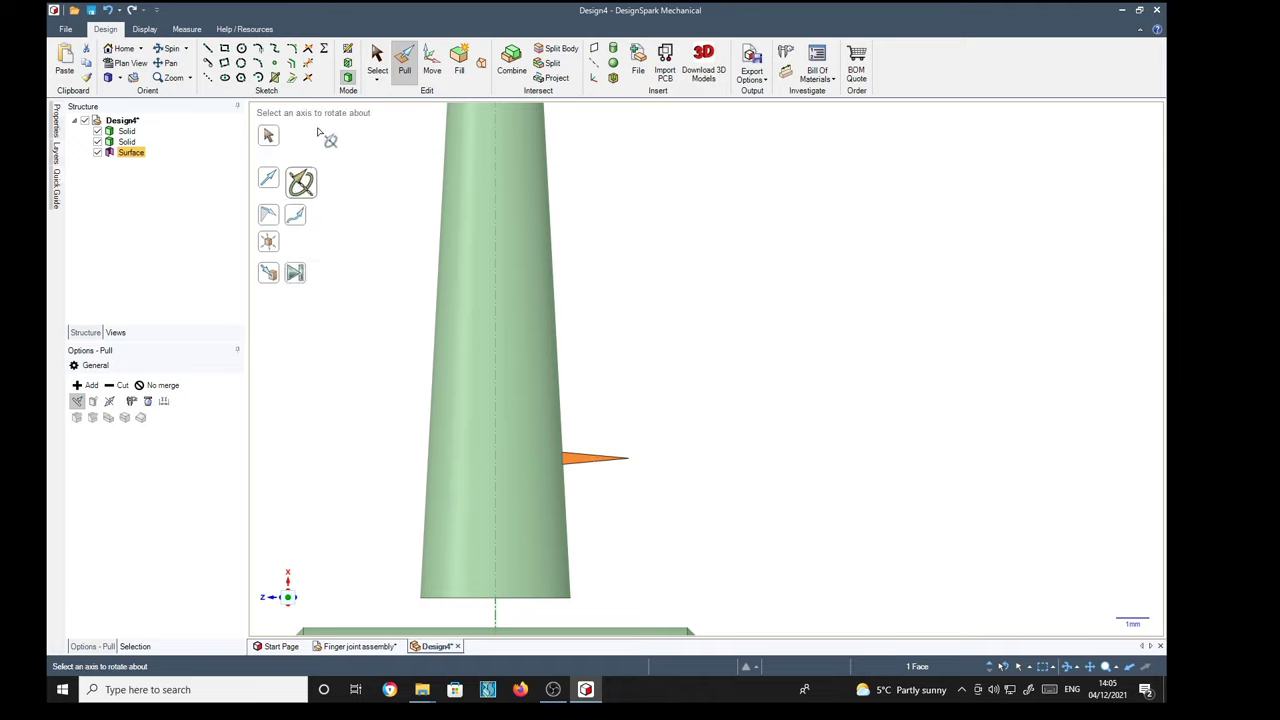
click(493, 624)
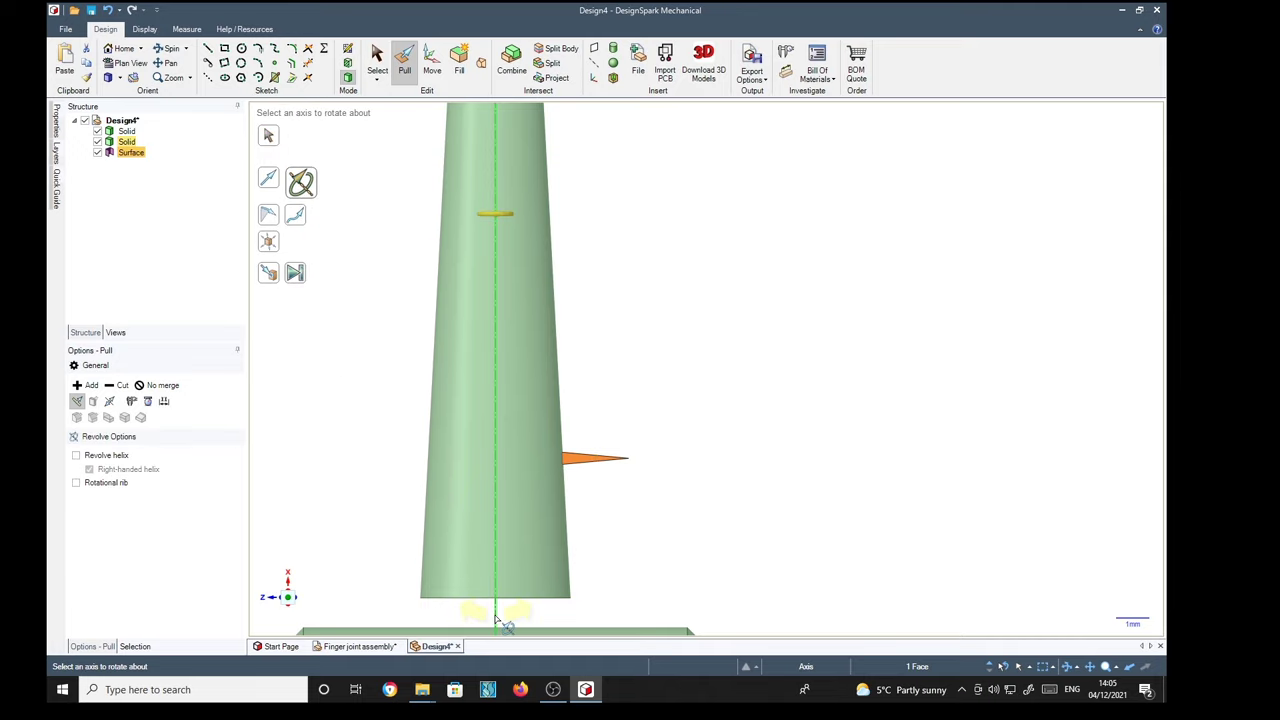
click(496, 618)
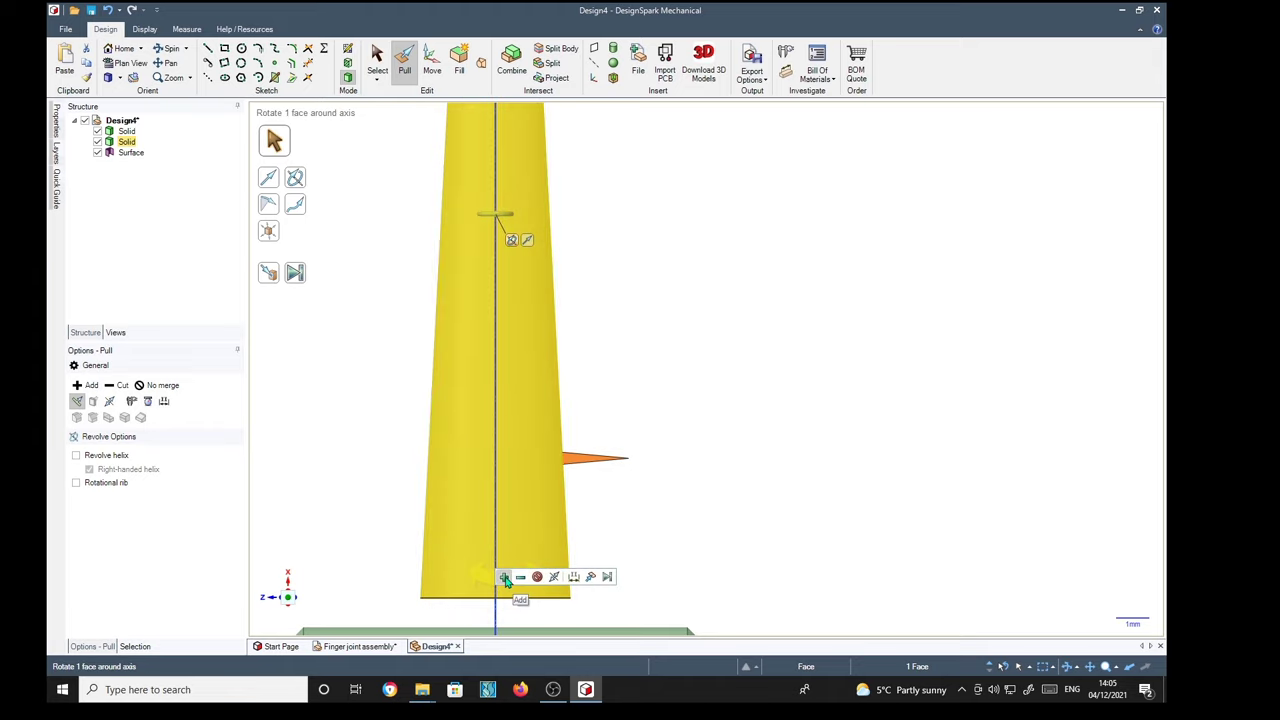
click(505, 578)
click(505, 578)
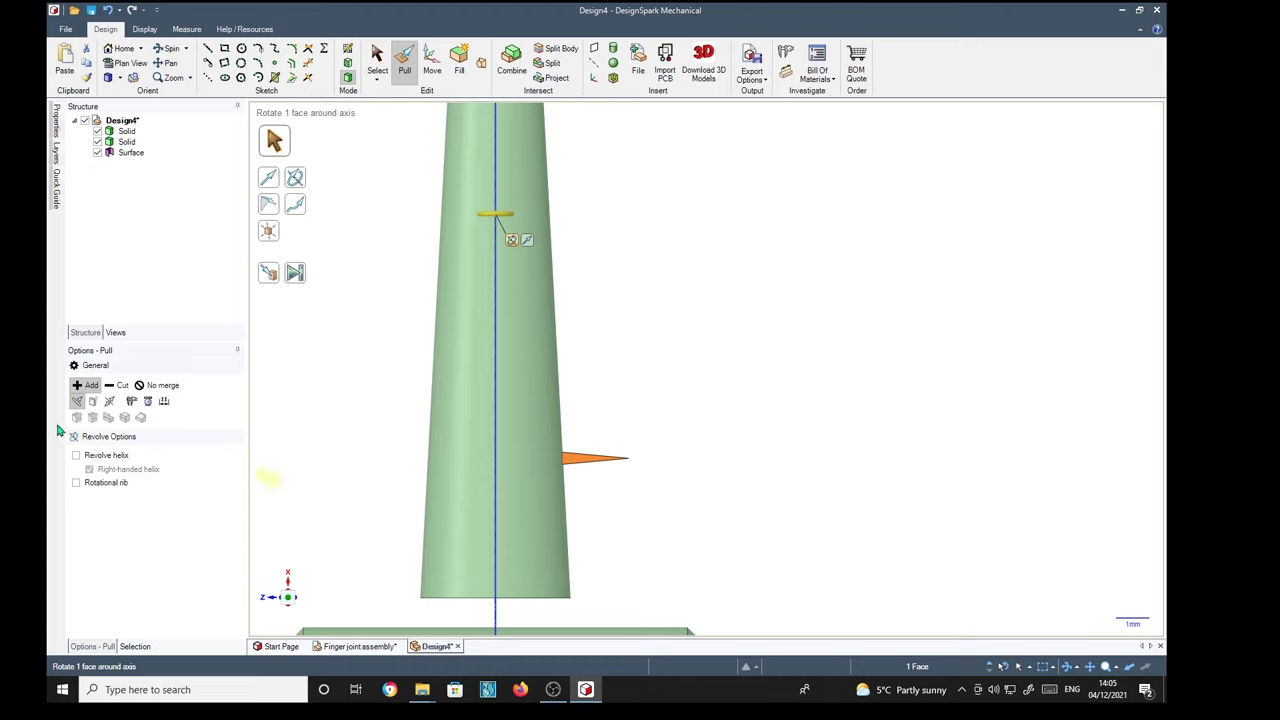
Revolve the face as a 2 mm pitch, -6.2° taper helix with -18.5 height
click(77, 456)
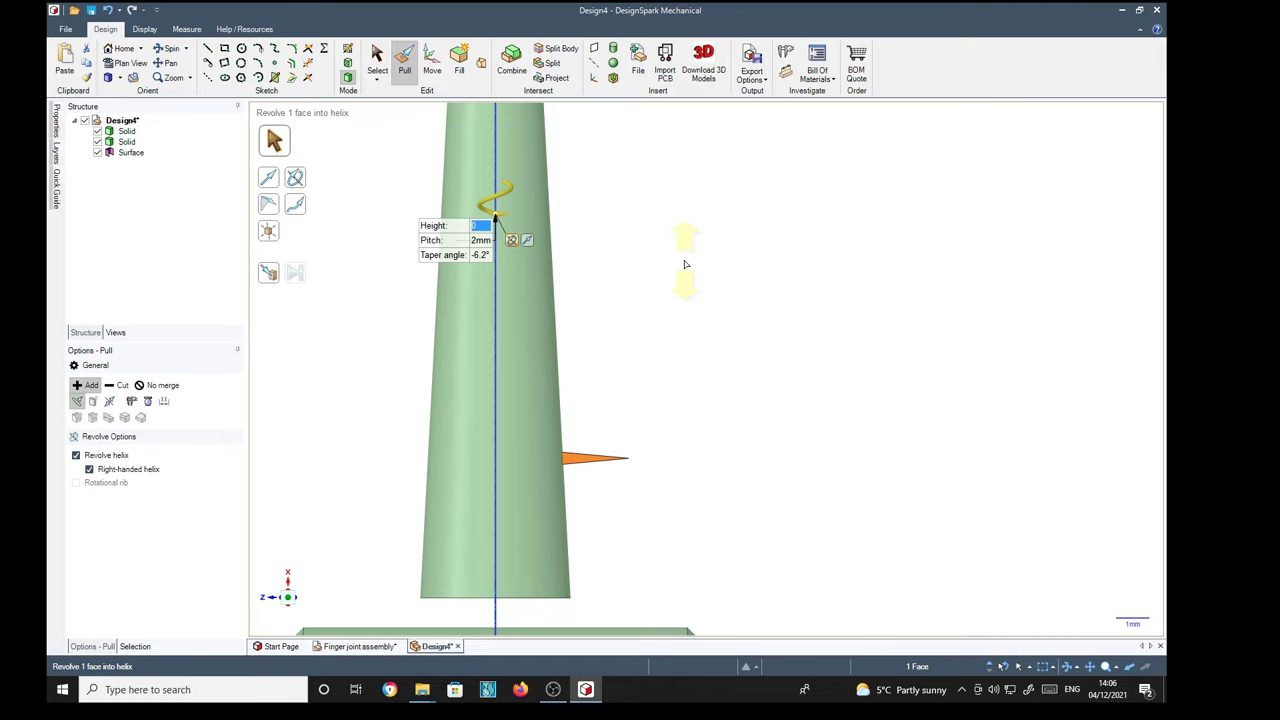
text(18.5)
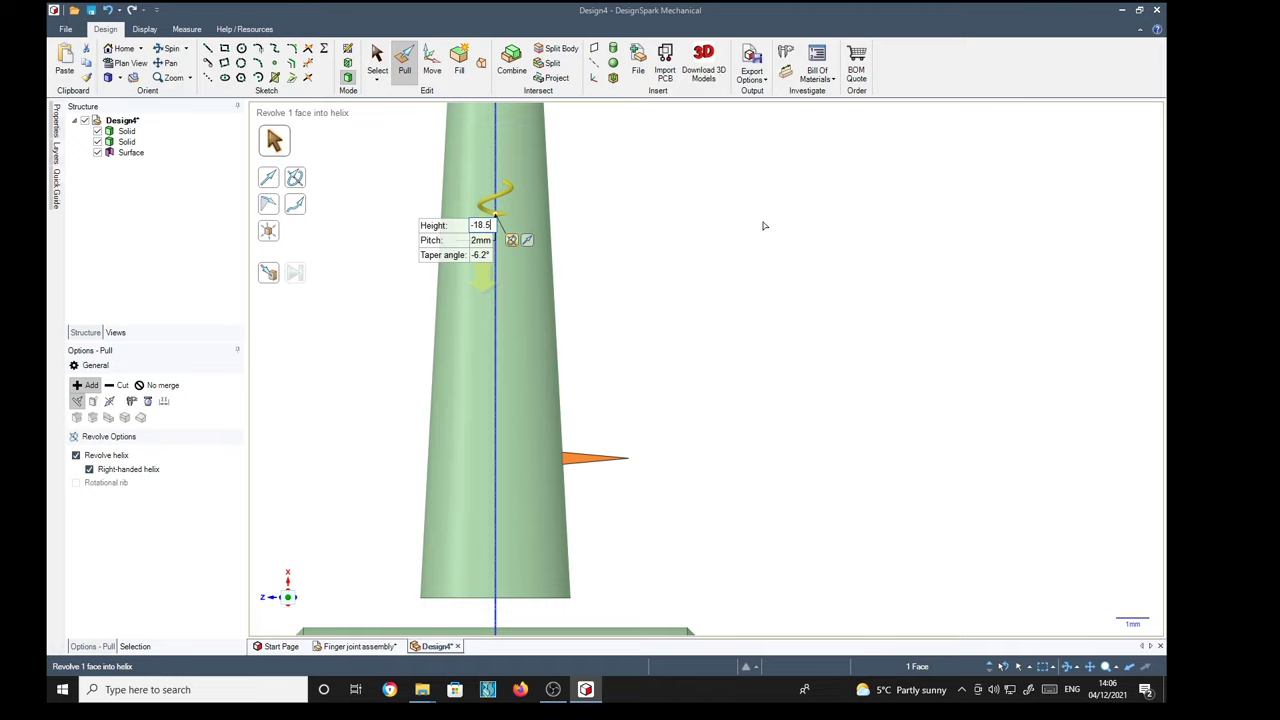
key(Return)
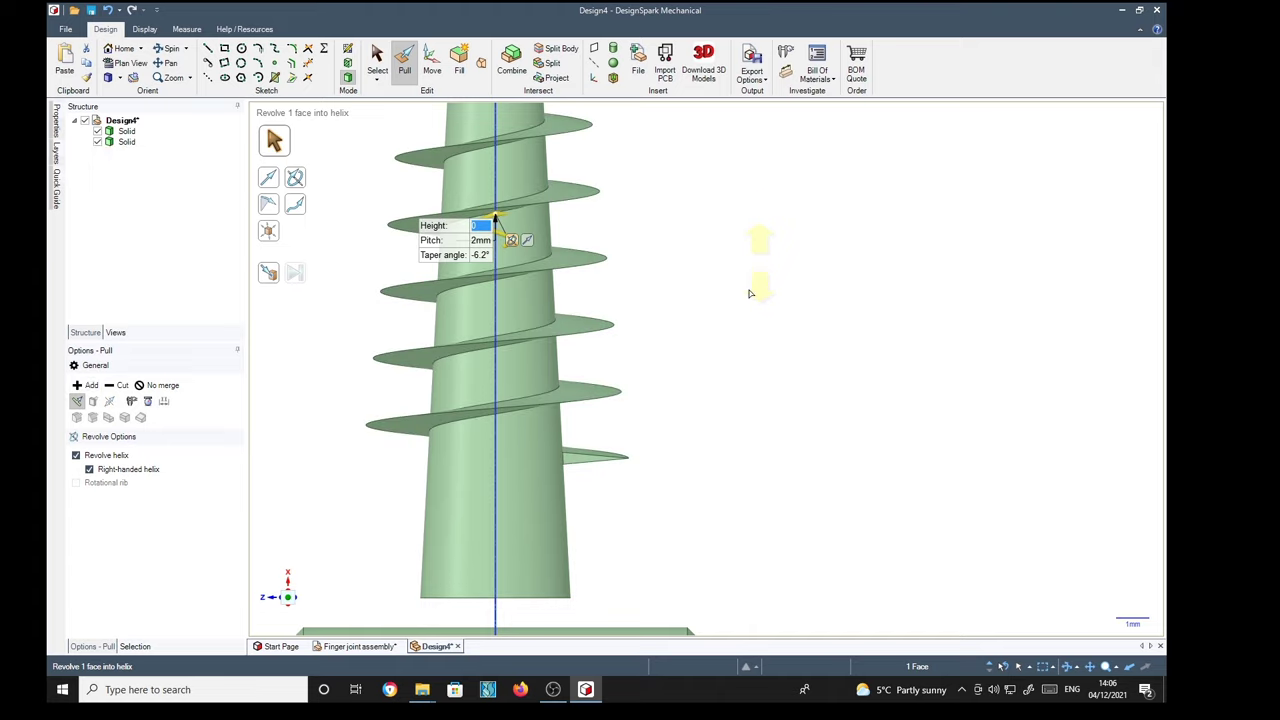
scroll(700, 268, down, 1)
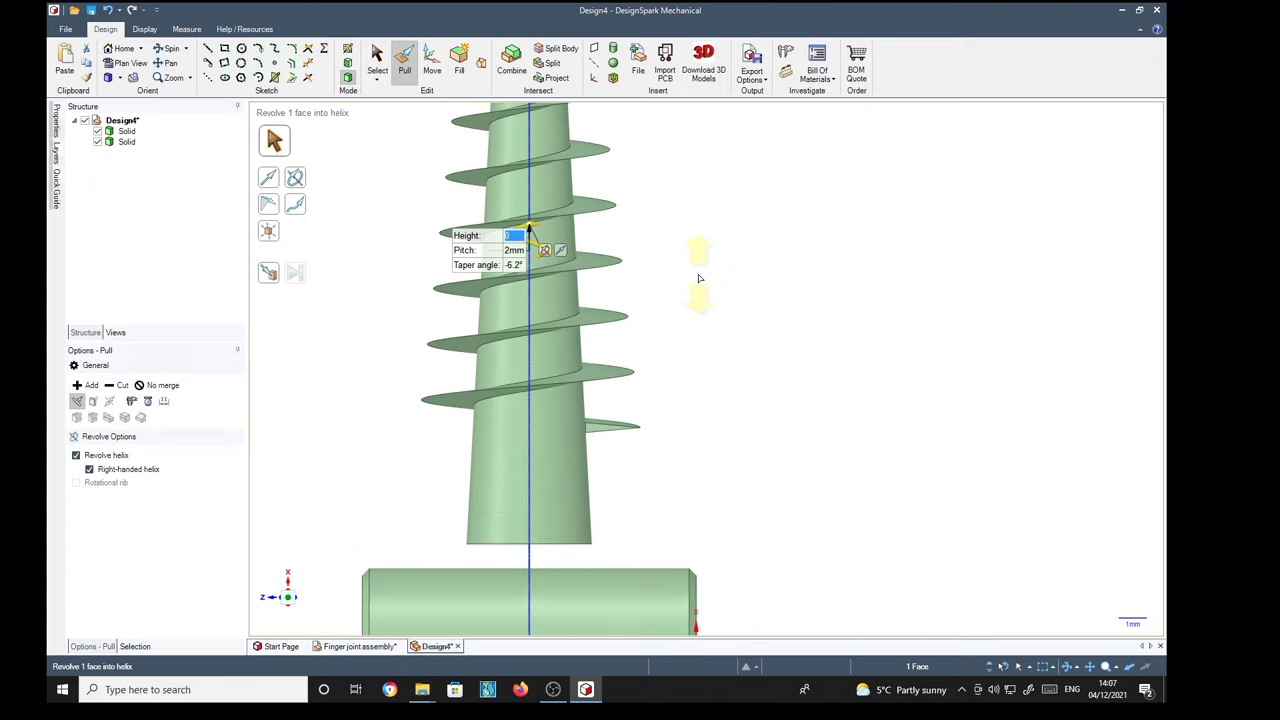
scroll(700, 278, down, 1)
shift+middle_drag(749, 203, 698, 440)
scroll(638, 226, down, 1)
scroll(640, 186, up, 1)
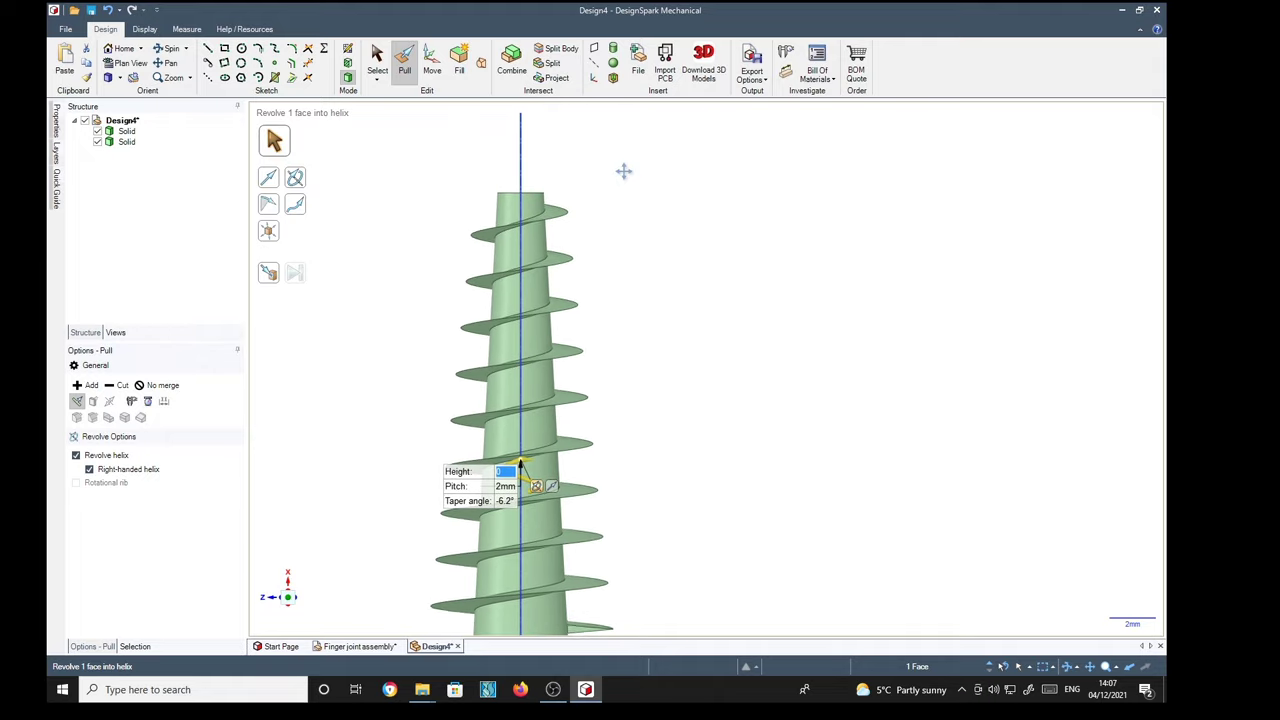
middle_drag(623, 174, 614, 149)
middle_drag(634, 334, 712, 268)
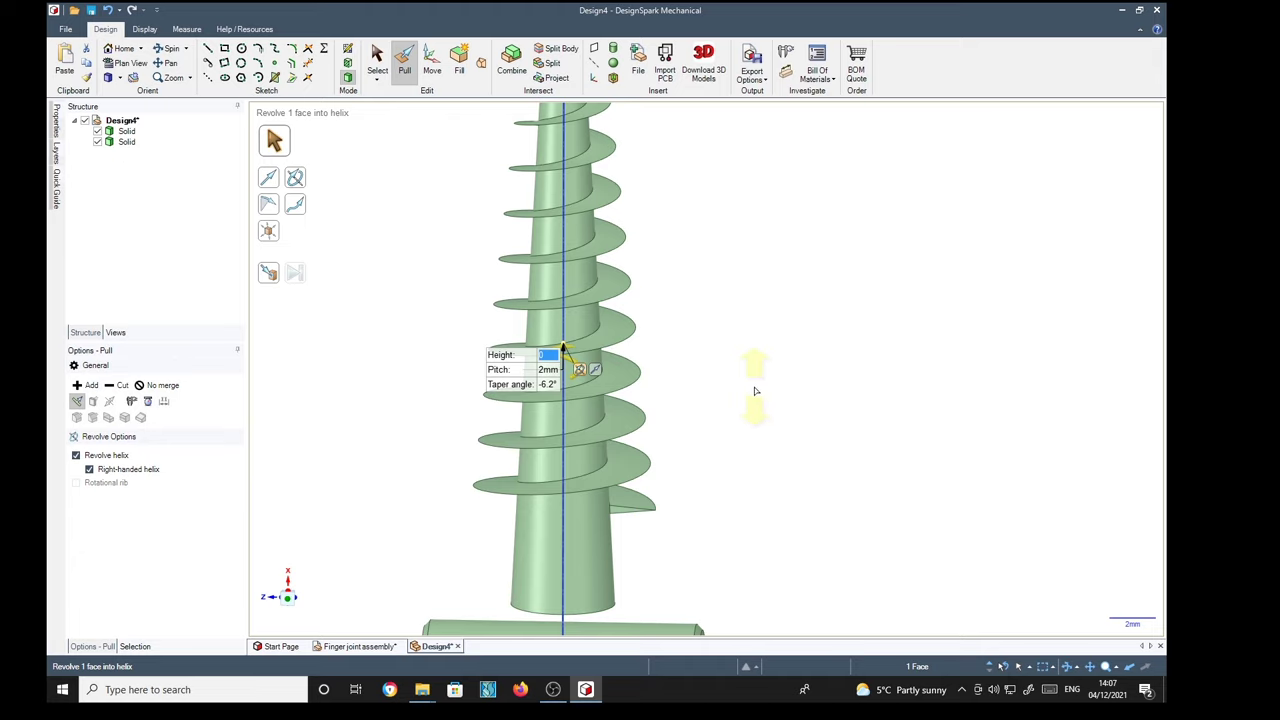
scroll(755, 391, down, 3)
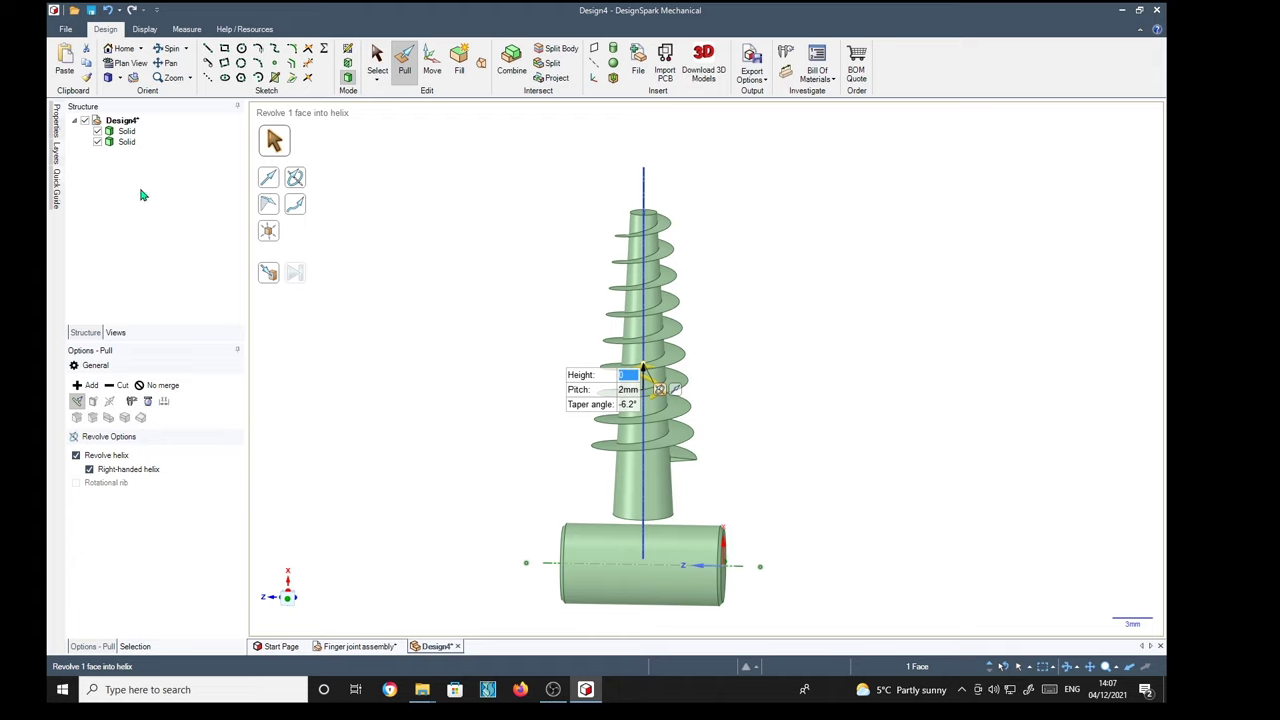
Move the screw solid with Up To so its base seats on the cylinder's end face
click(126, 143)
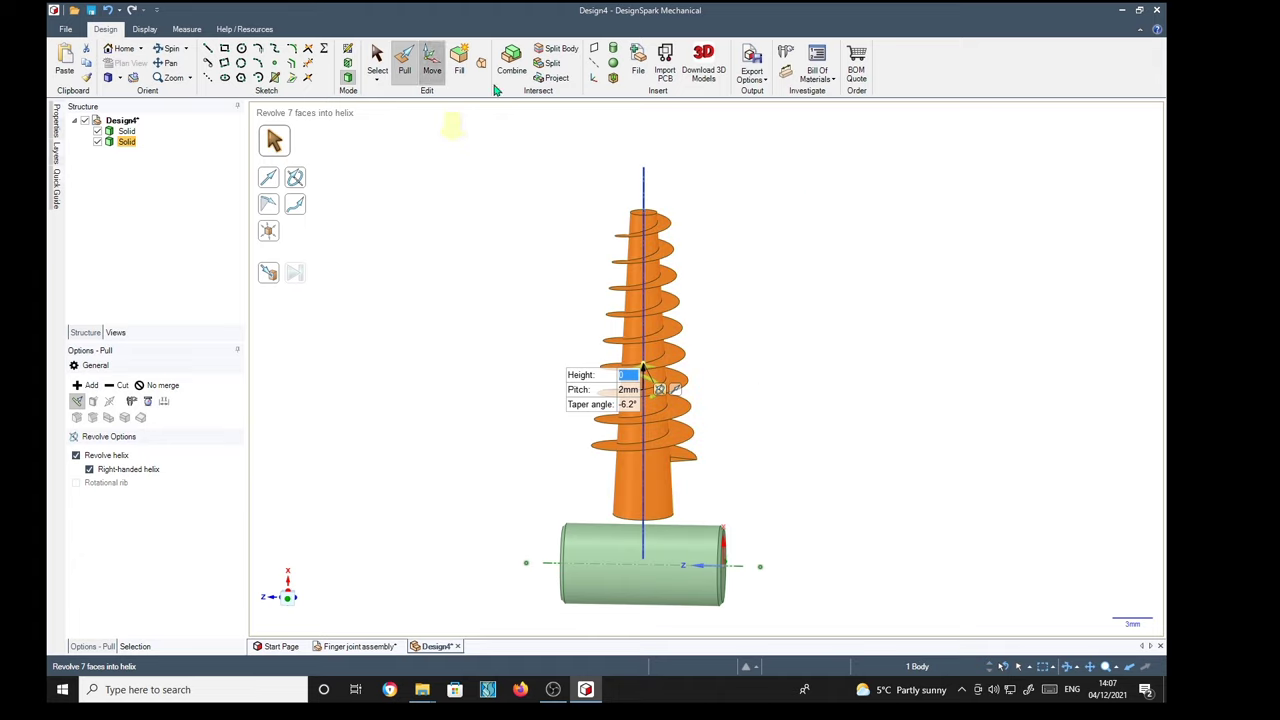
key(m)
middle_drag(792, 471, 786, 381)
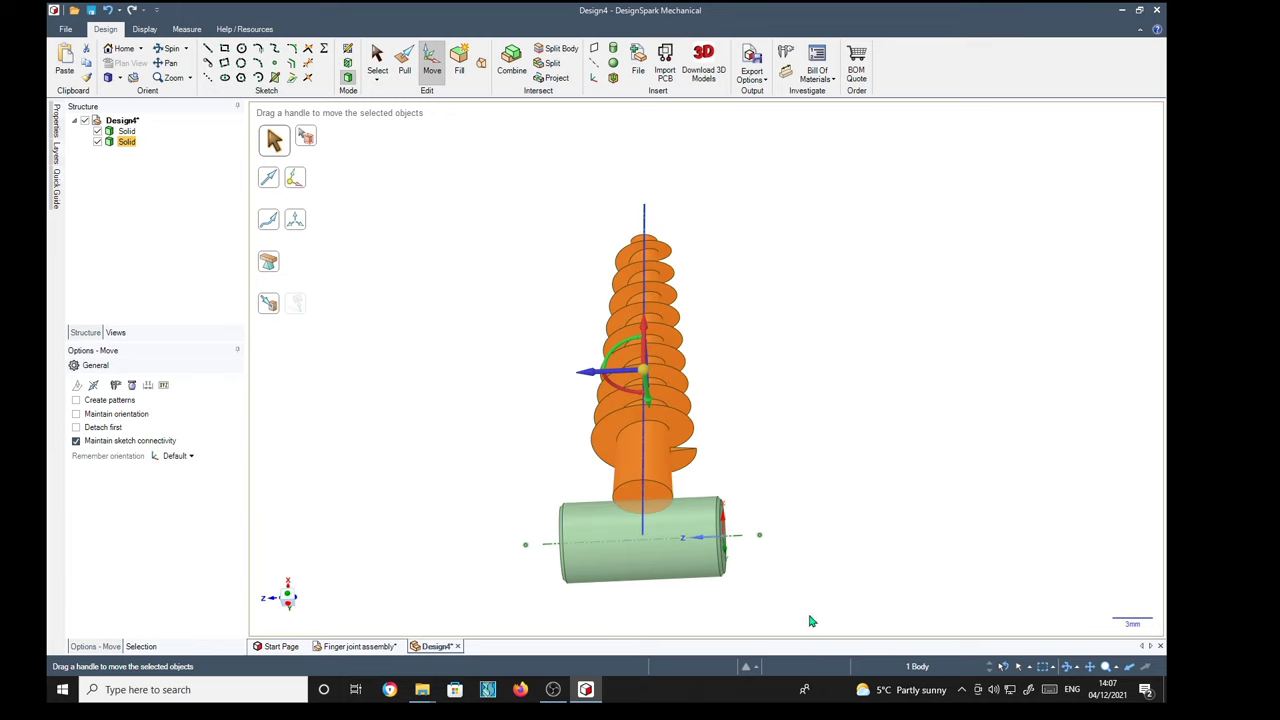
middle_drag(808, 611, 720, 611)
middle_drag(775, 425, 775, 383)
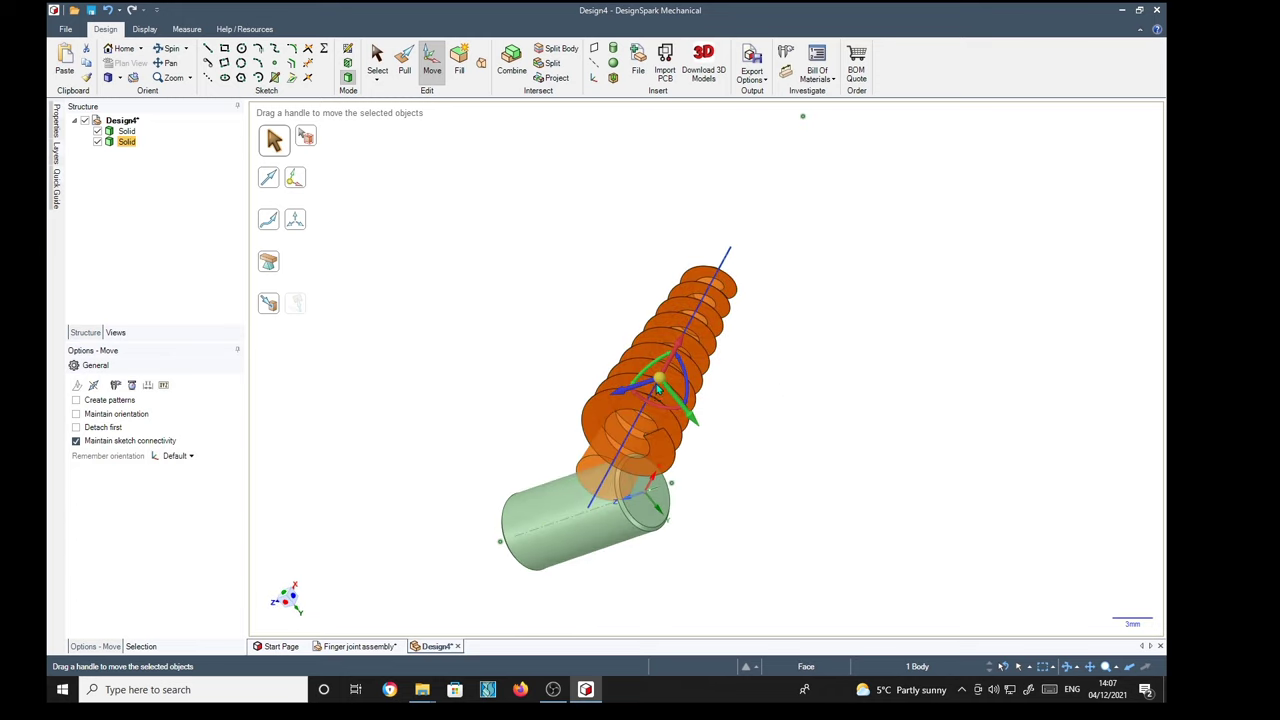
drag(660, 380, 592, 470)
middle_drag(812, 484, 889, 543)
middle_drag(739, 528, 723, 443)
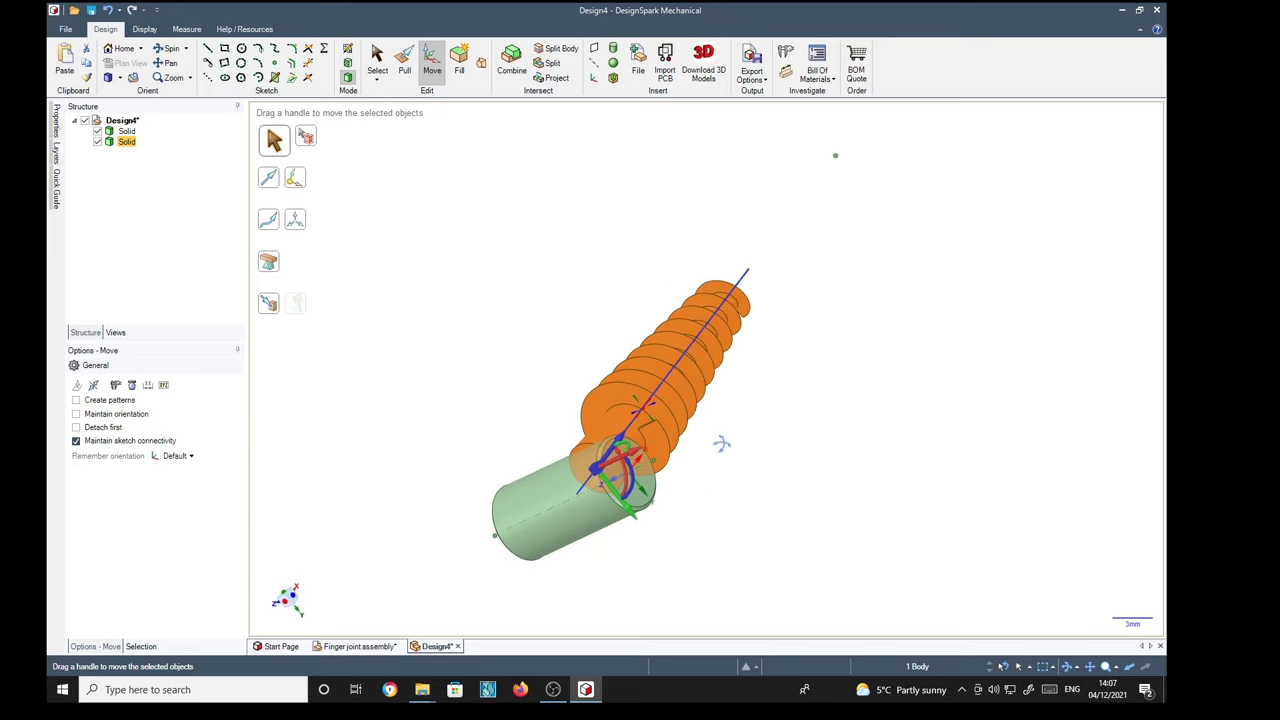
click(268, 303)
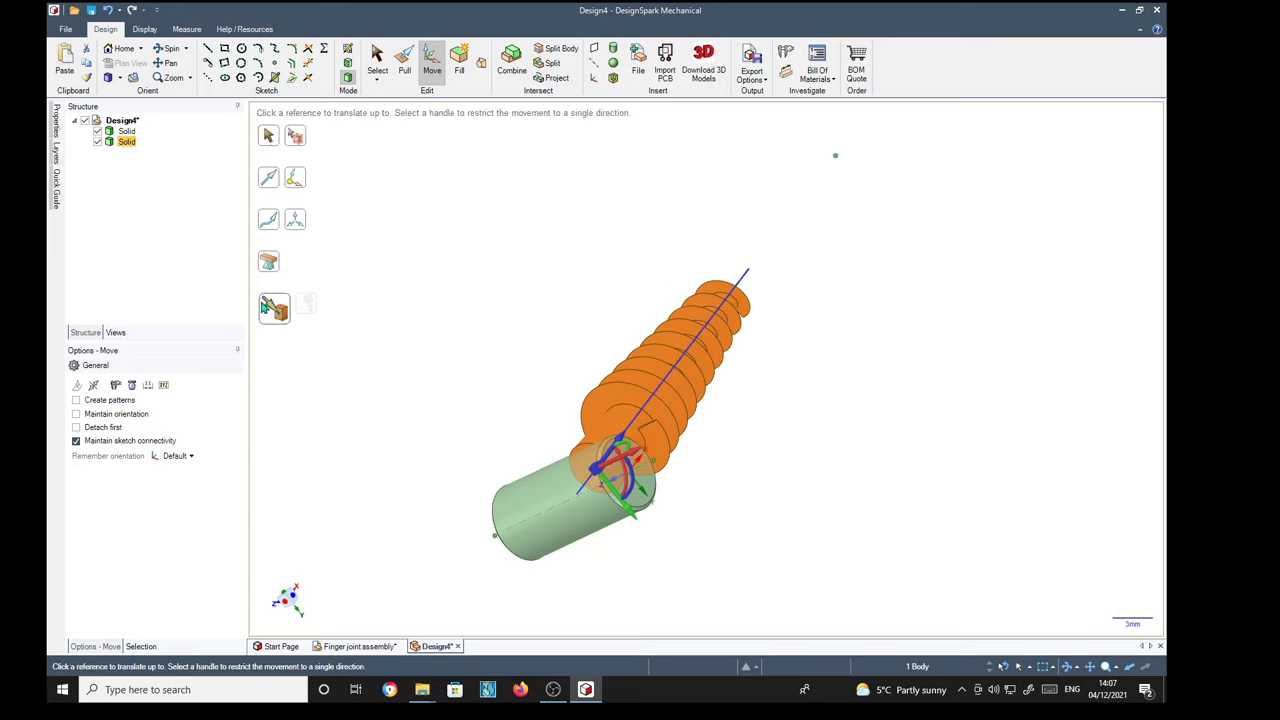
click(564, 523)
middle_drag(774, 367, 763, 217)
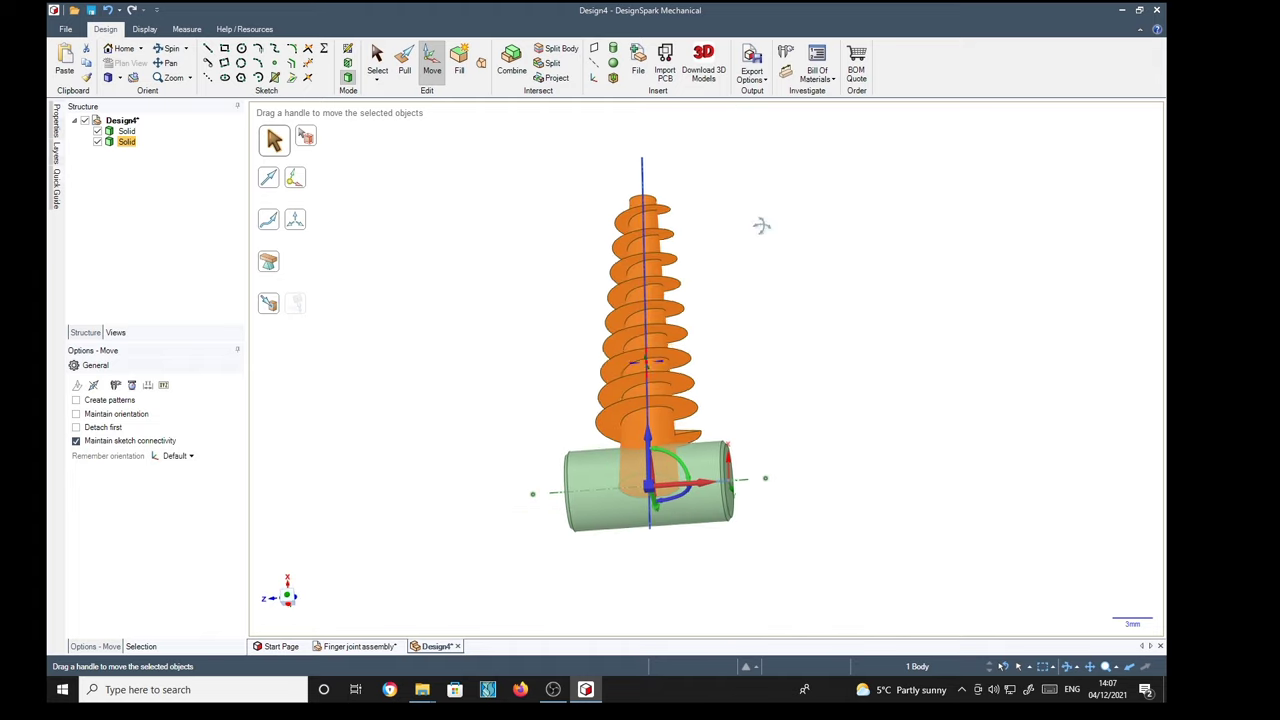
click(782, 312)
mouse_move(815, 277)
middle_down()
mouse_move(811, 300)
mouse_move(809, 197)
mouse_move(800, 362)
mouse_move(786, 340)
middle_up()
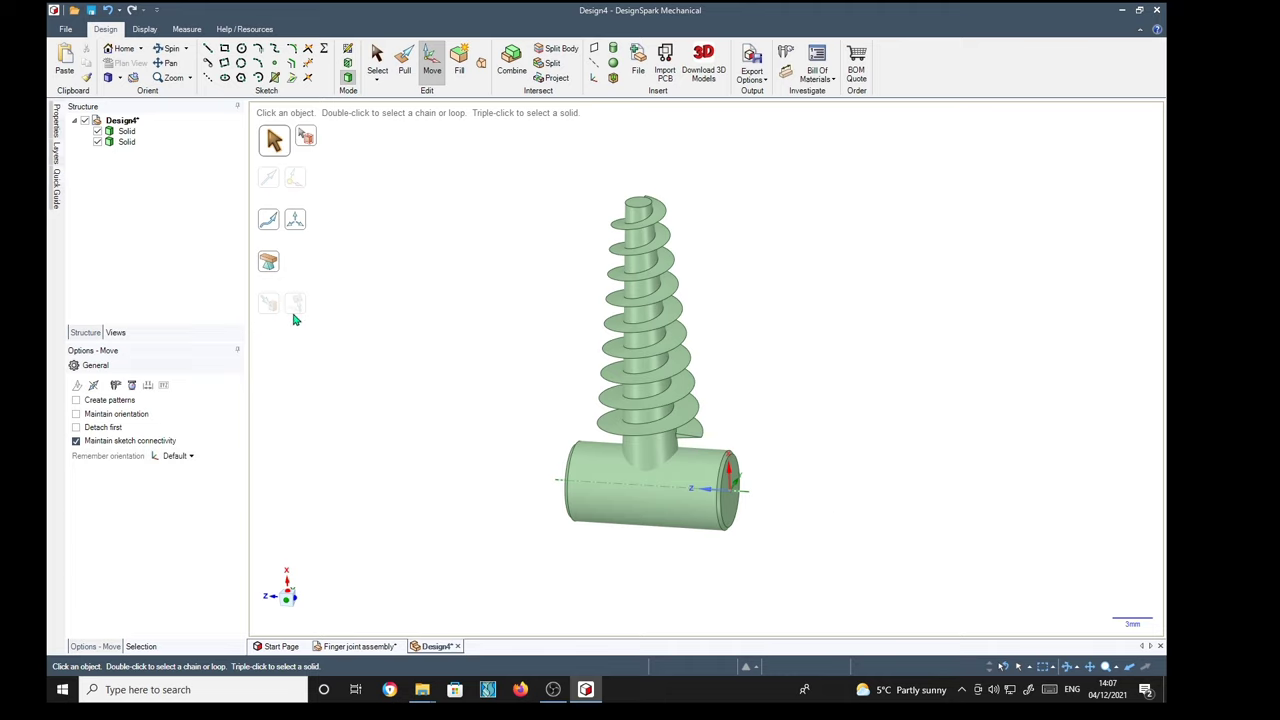
Combine the screw and cylinder solids from the Structure tree into one body
click(124, 141)
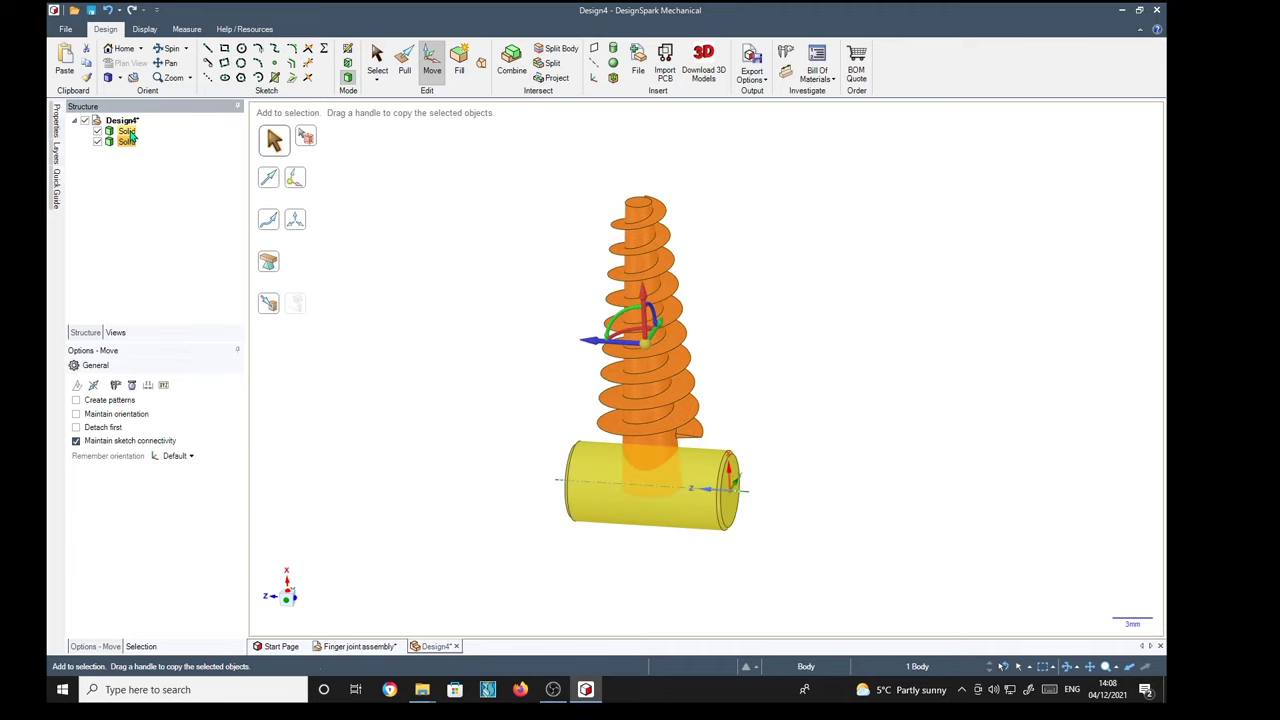
ctrl+click(127, 132)
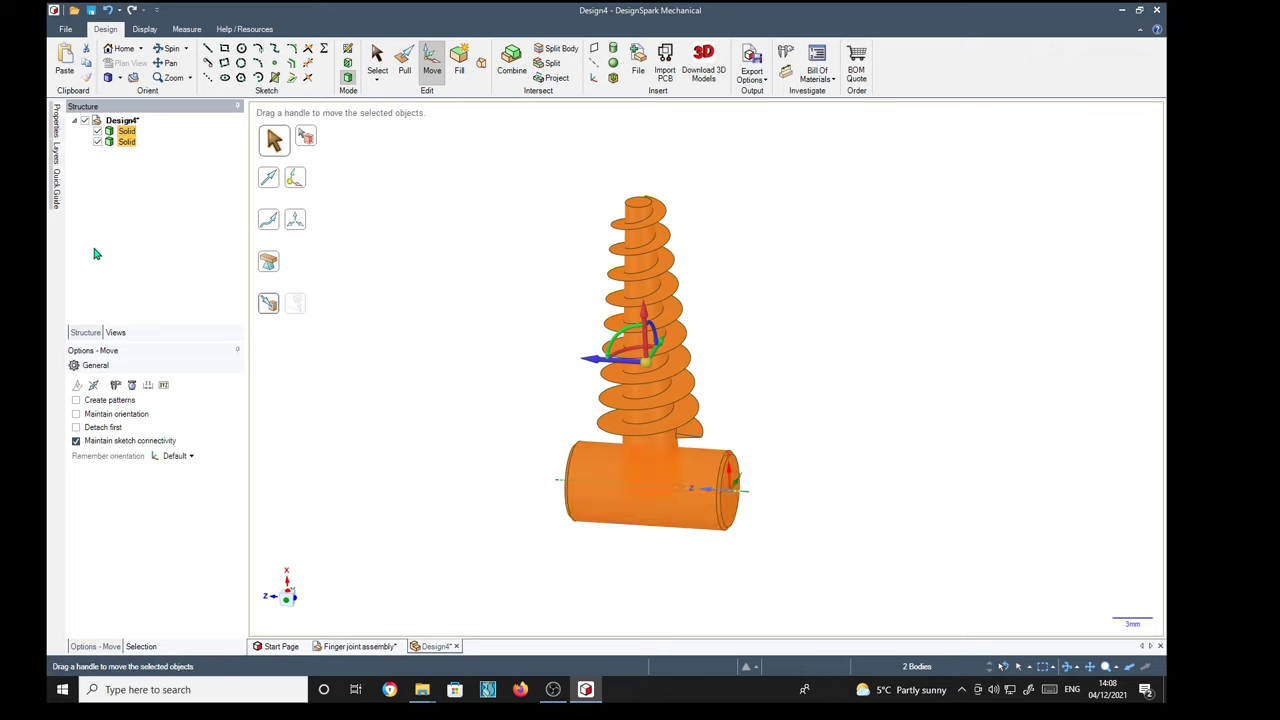
click(511, 60)
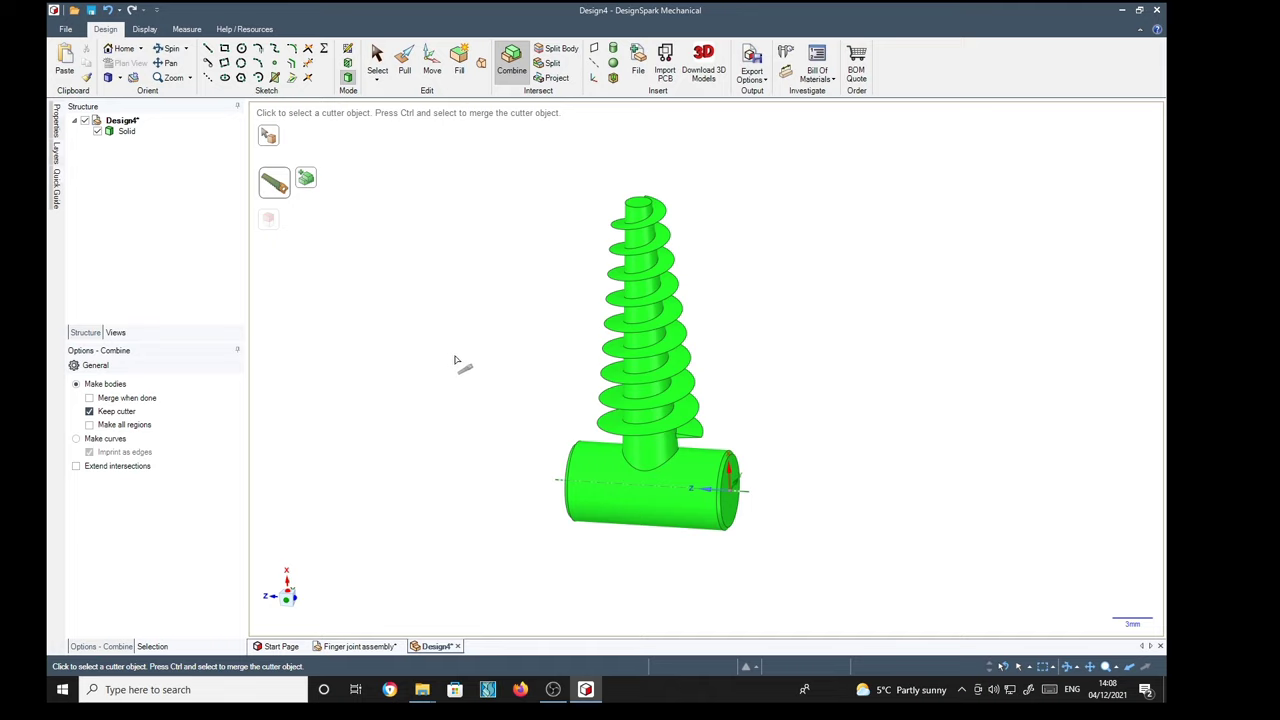
key(Escape)
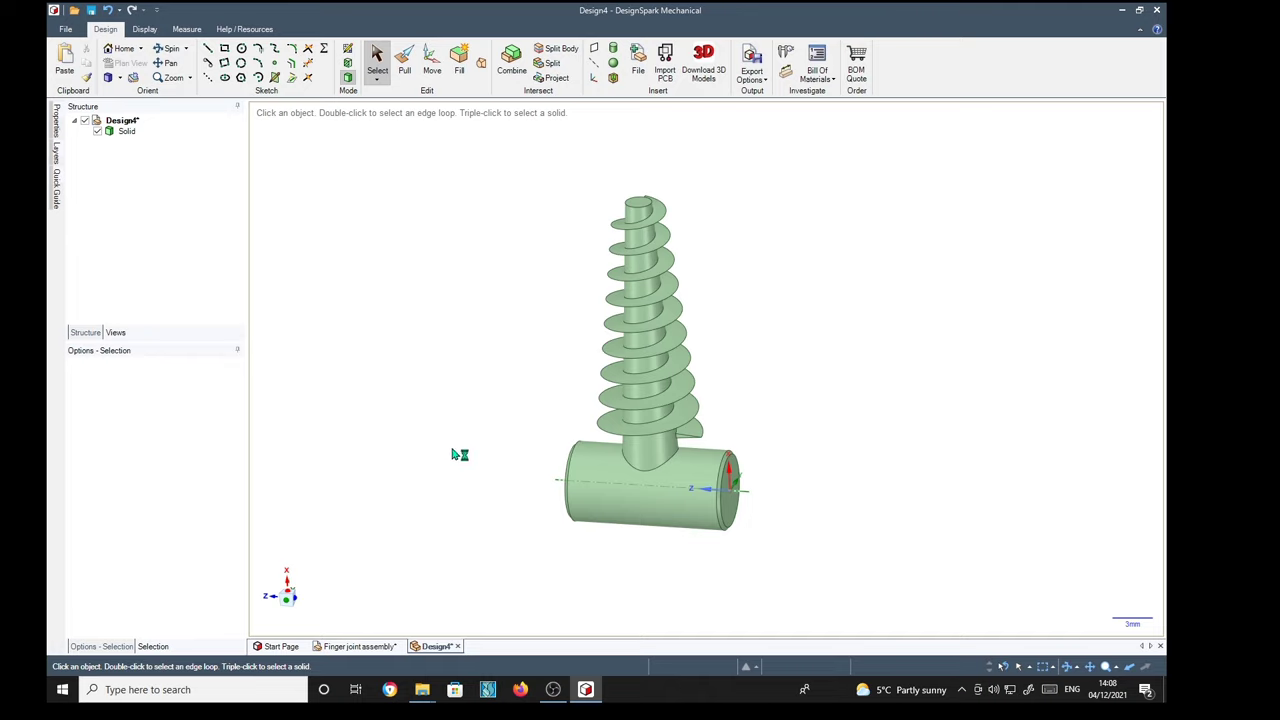
middle_drag(414, 357, 741, 320)
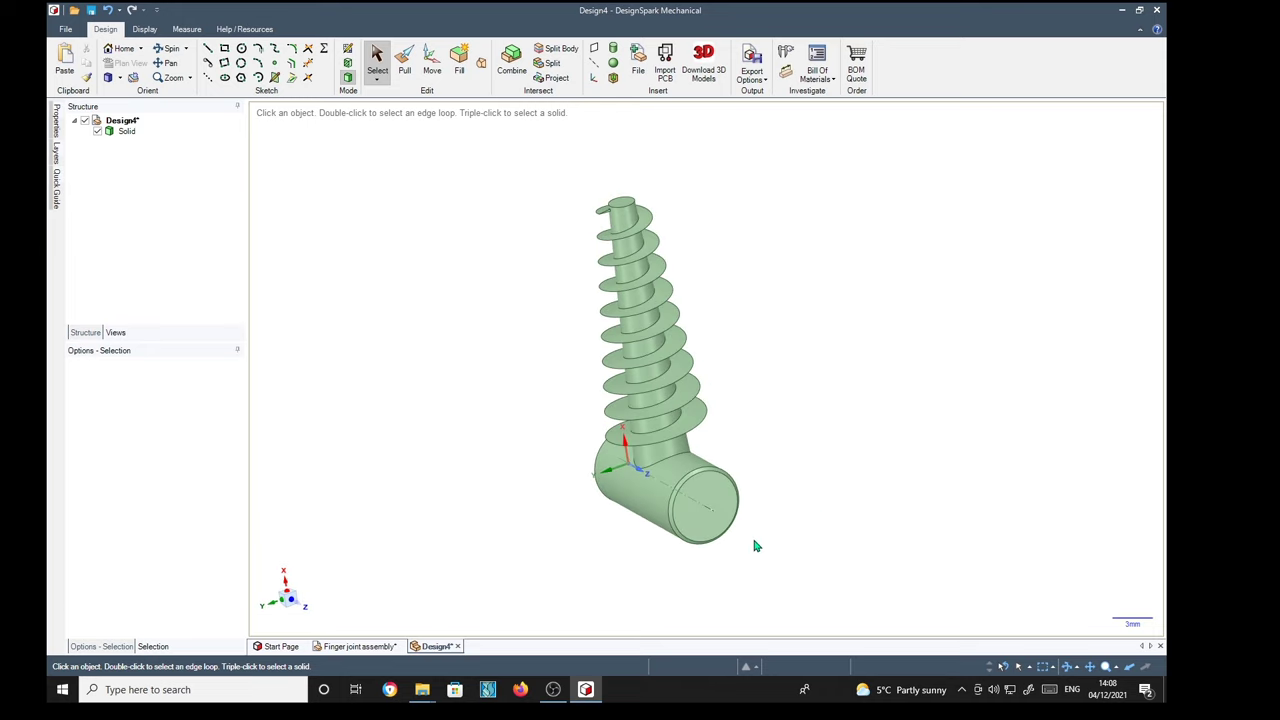
Sketch a hexagon centred on the cylinder's end face in plan view
click(725, 512)
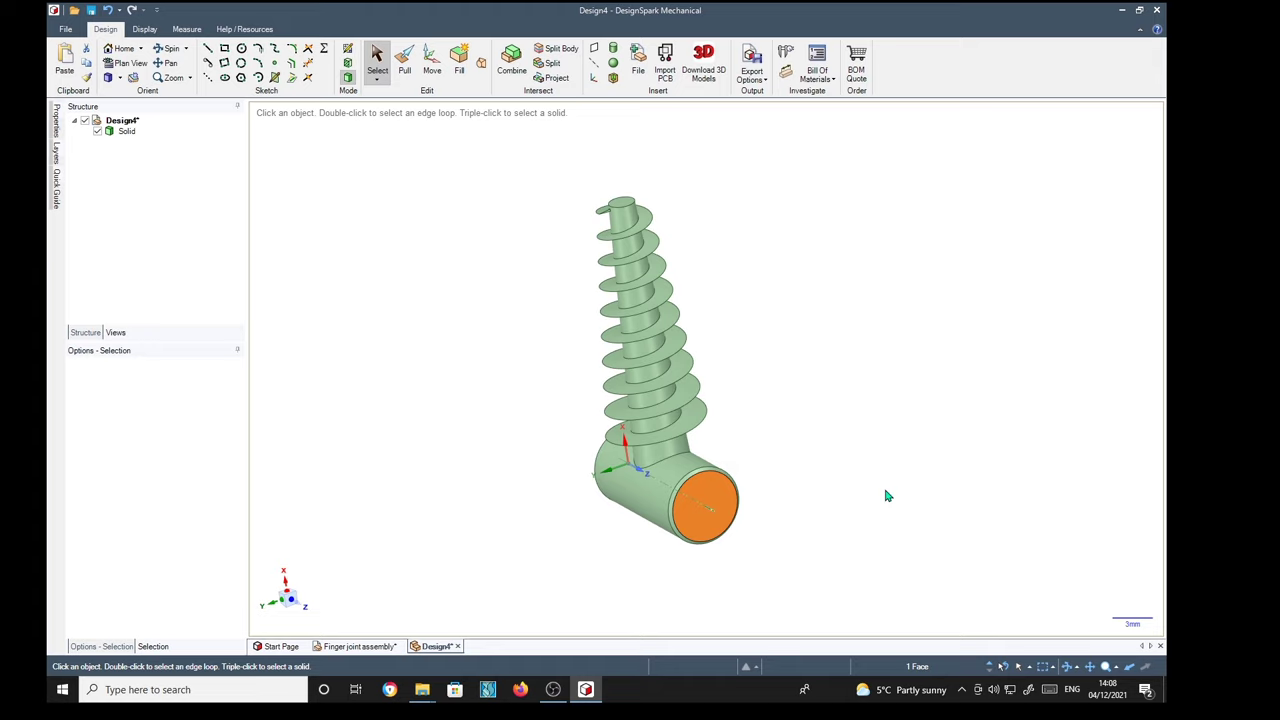
key(v)
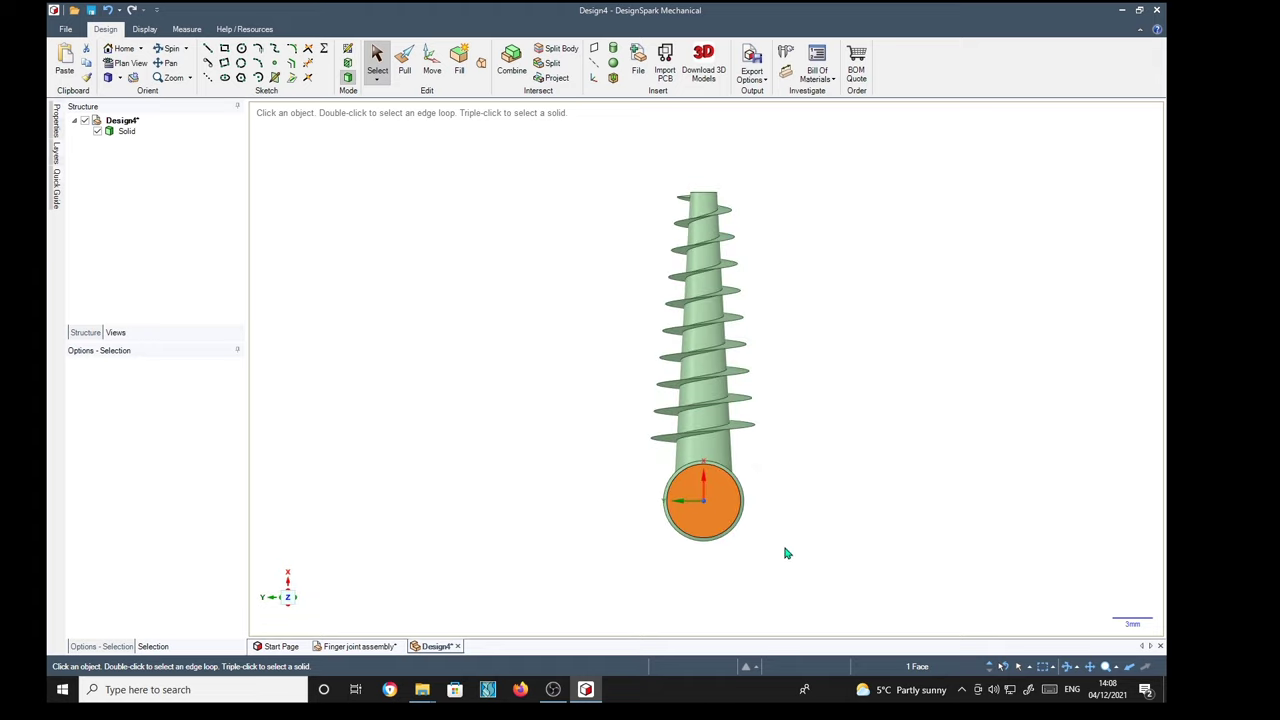
scroll(785, 560, up, 5)
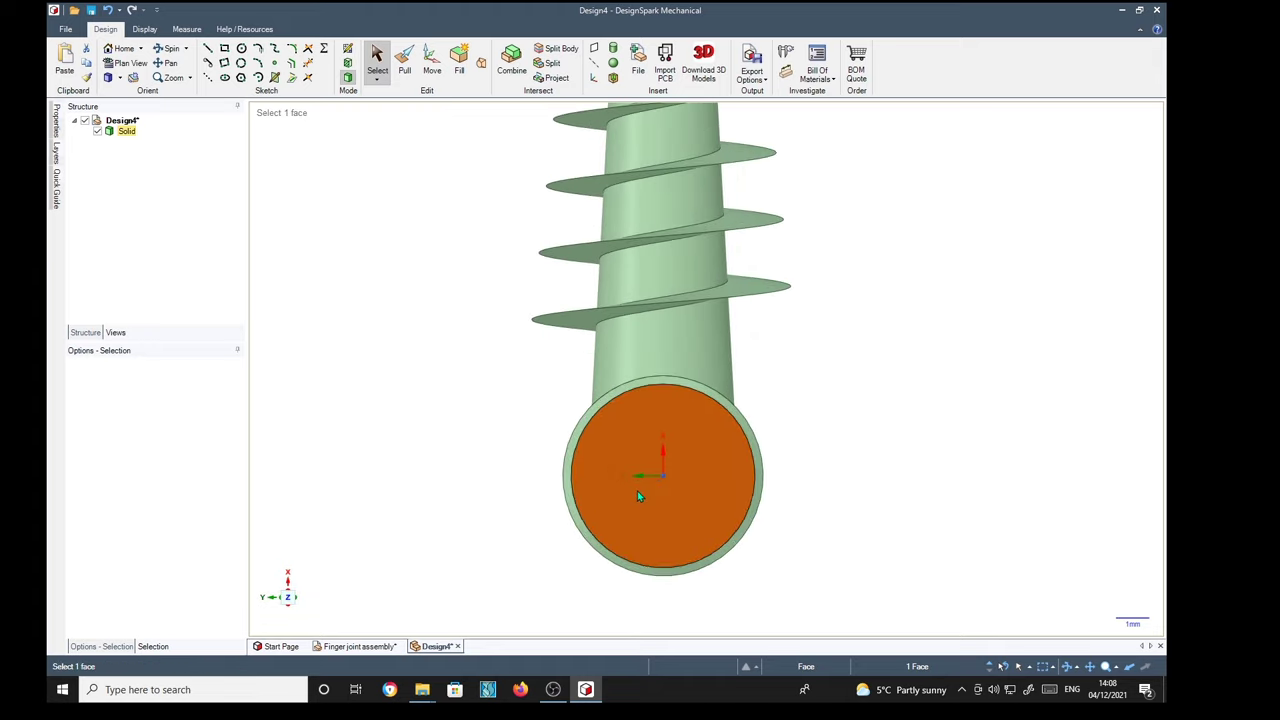
scroll(806, 554, up, 1)
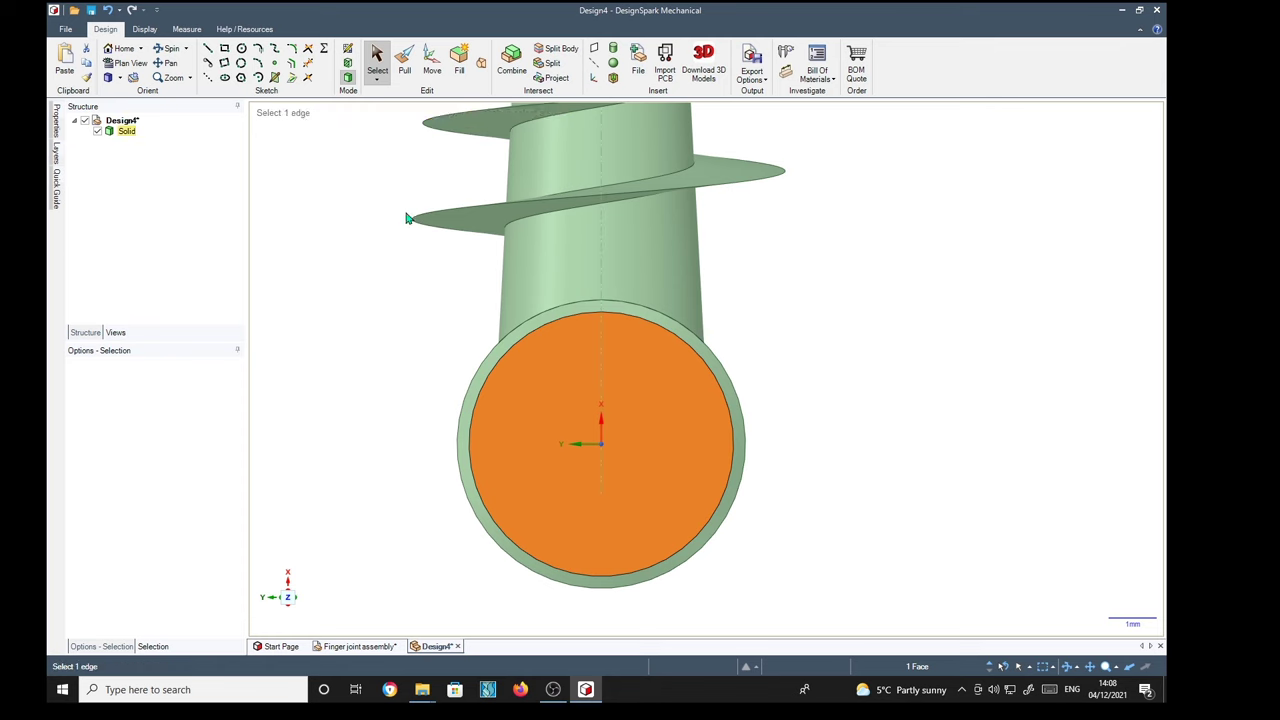
click(241, 77)
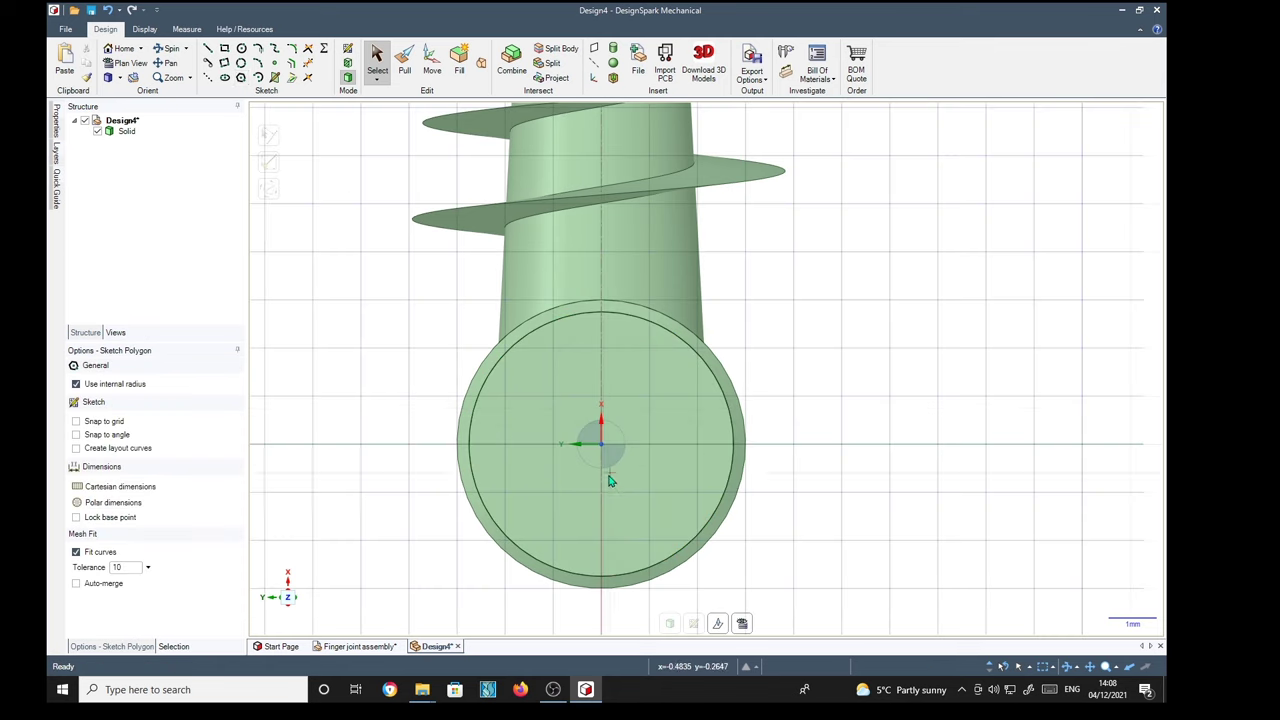
click(600, 444)
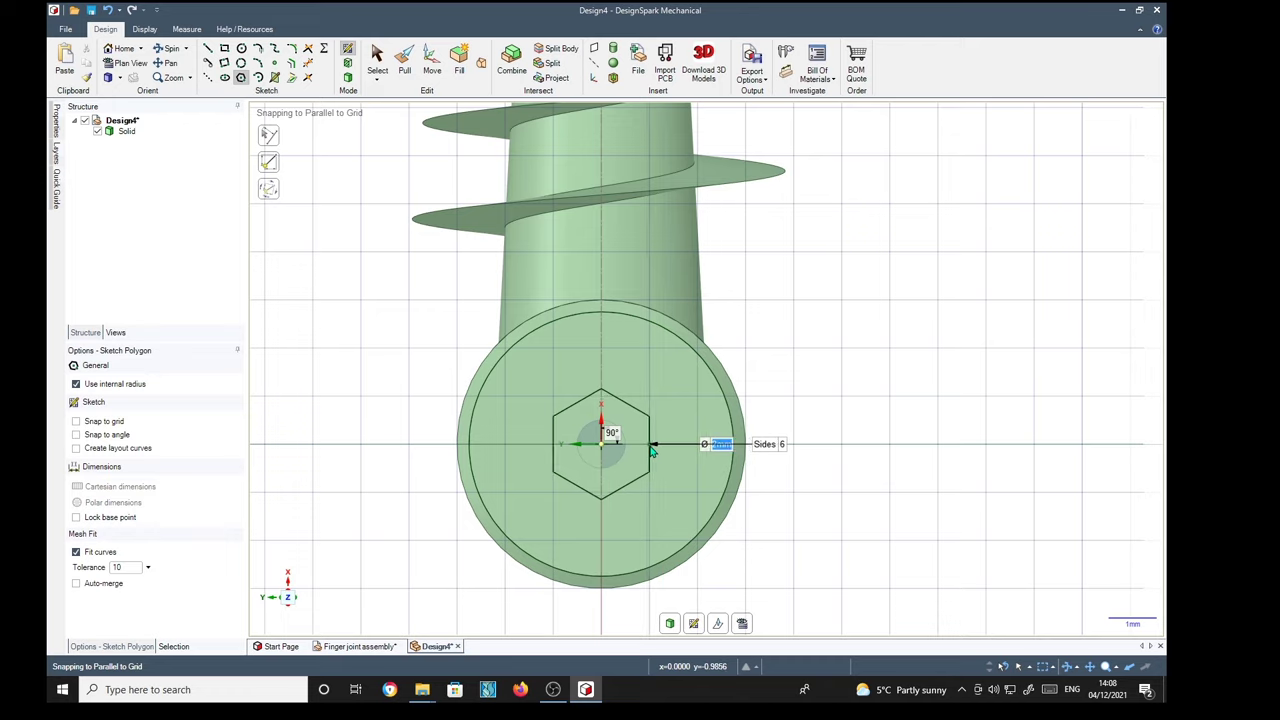
click(651, 452)
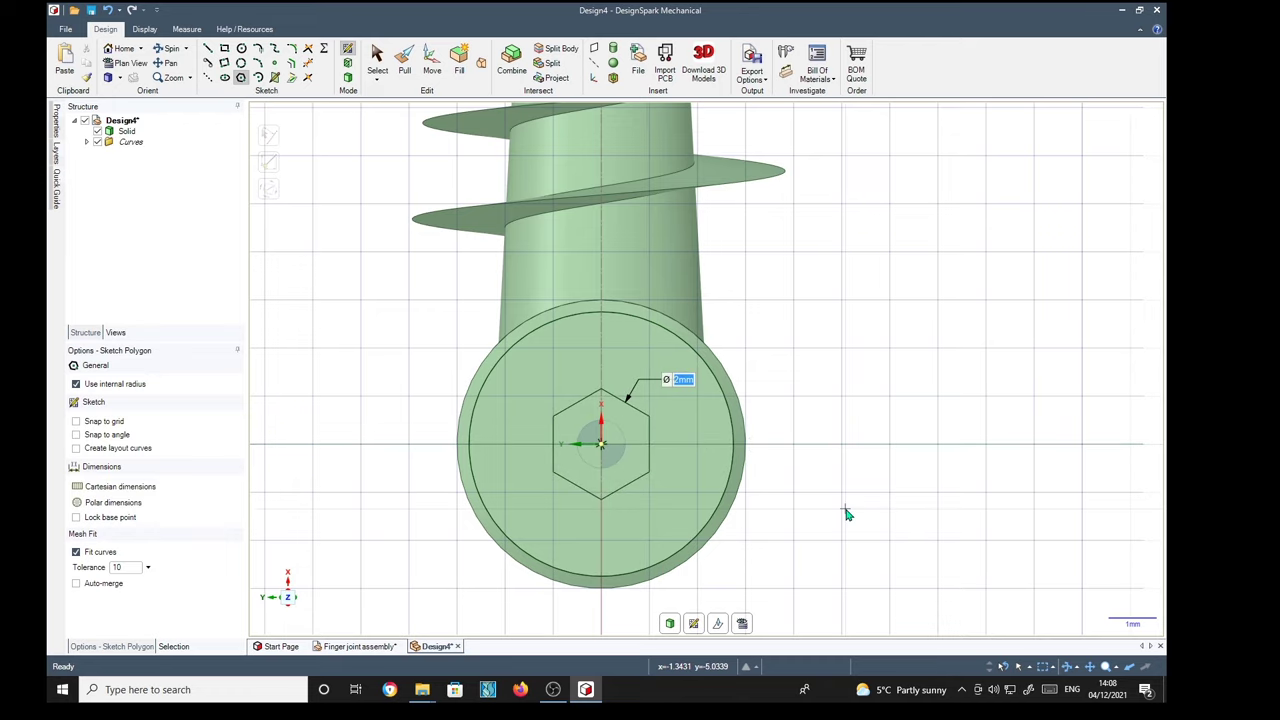
Pull the hexagon into the cylinder to form the socket recess
key(p)
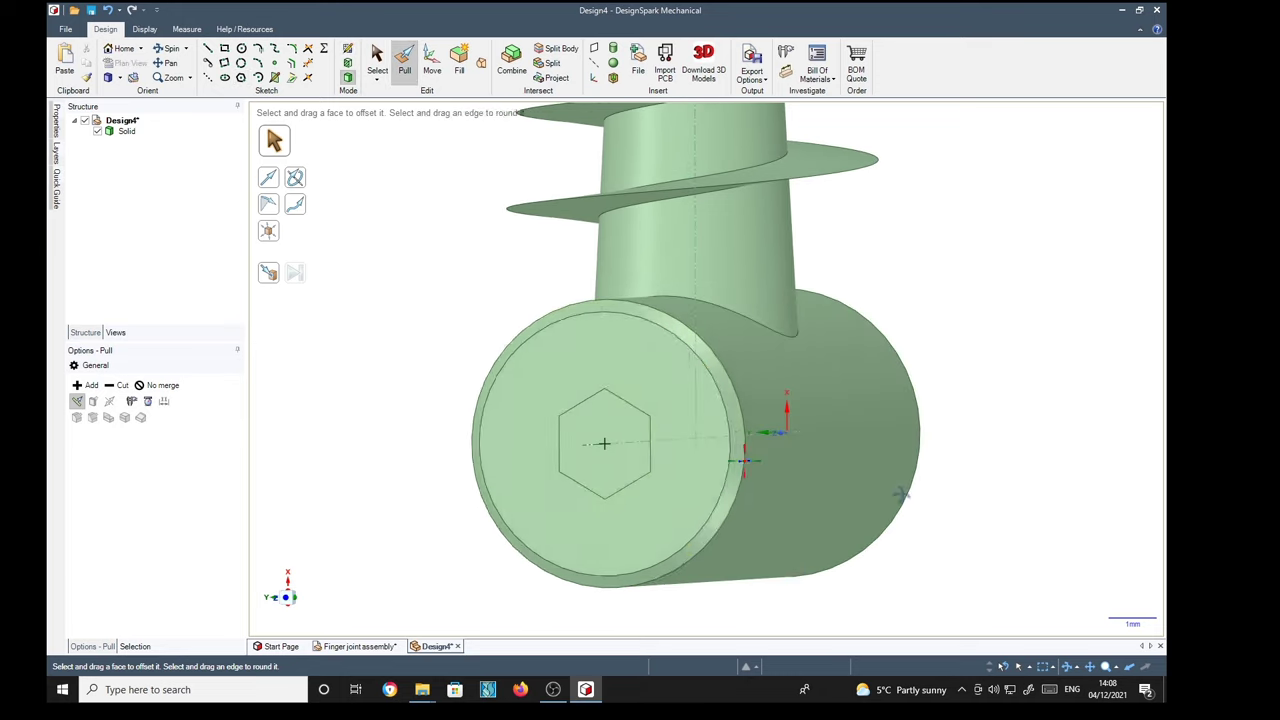
click(604, 482)
drag(657, 481, 999, 493)
middle_drag(999, 493, 943, 500)
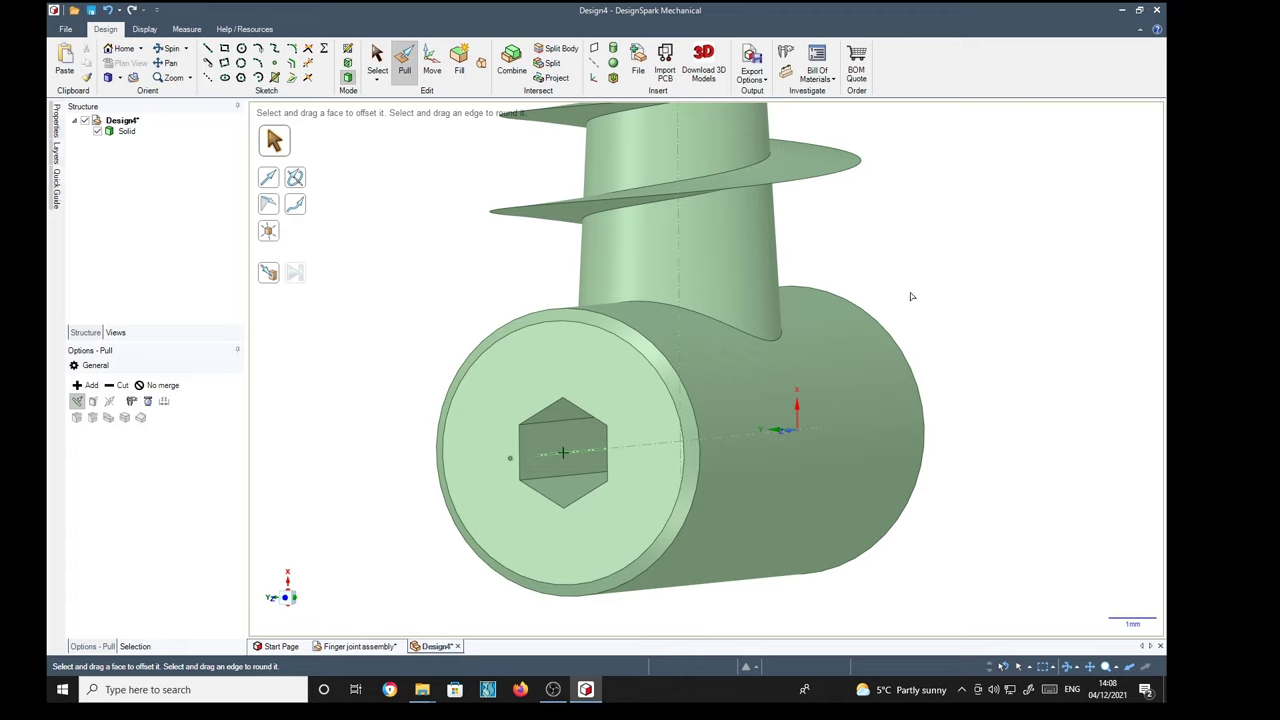
scroll(908, 304, down, 5)
middle_drag(948, 277, 903, 477)
middle_drag(929, 357, 844, 466)
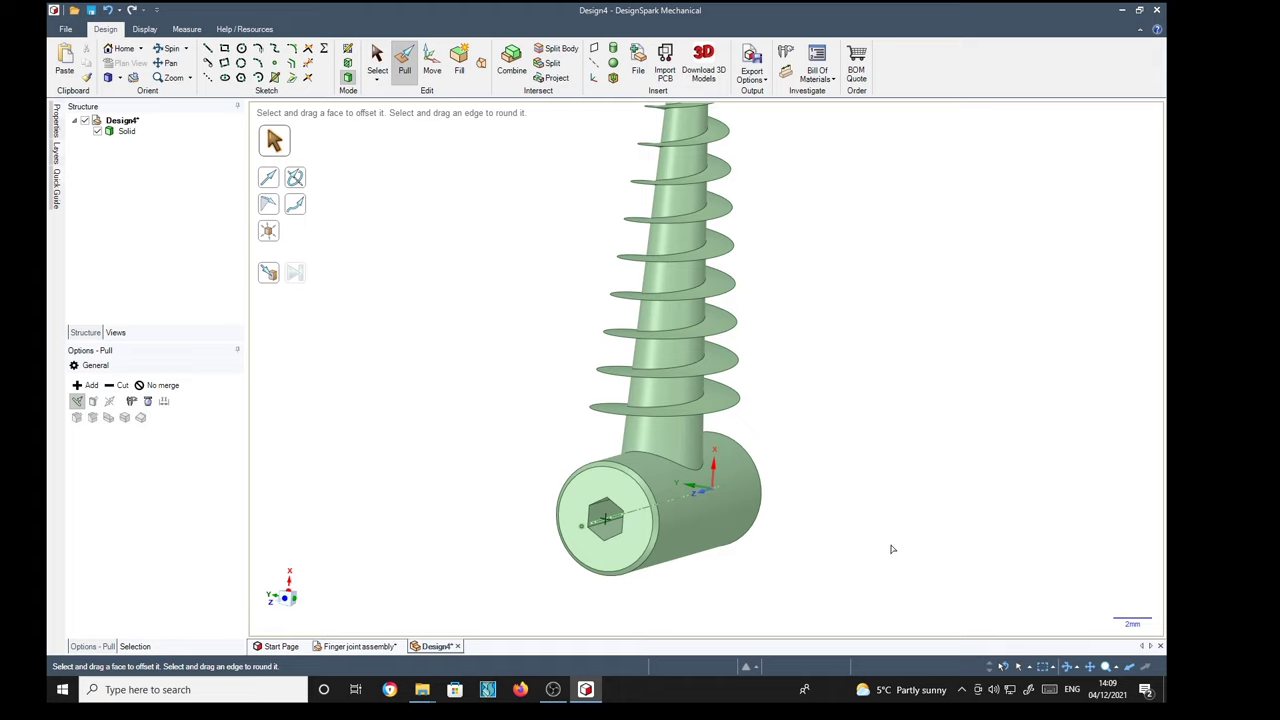
shift+middle_drag(885, 543, 877, 466)
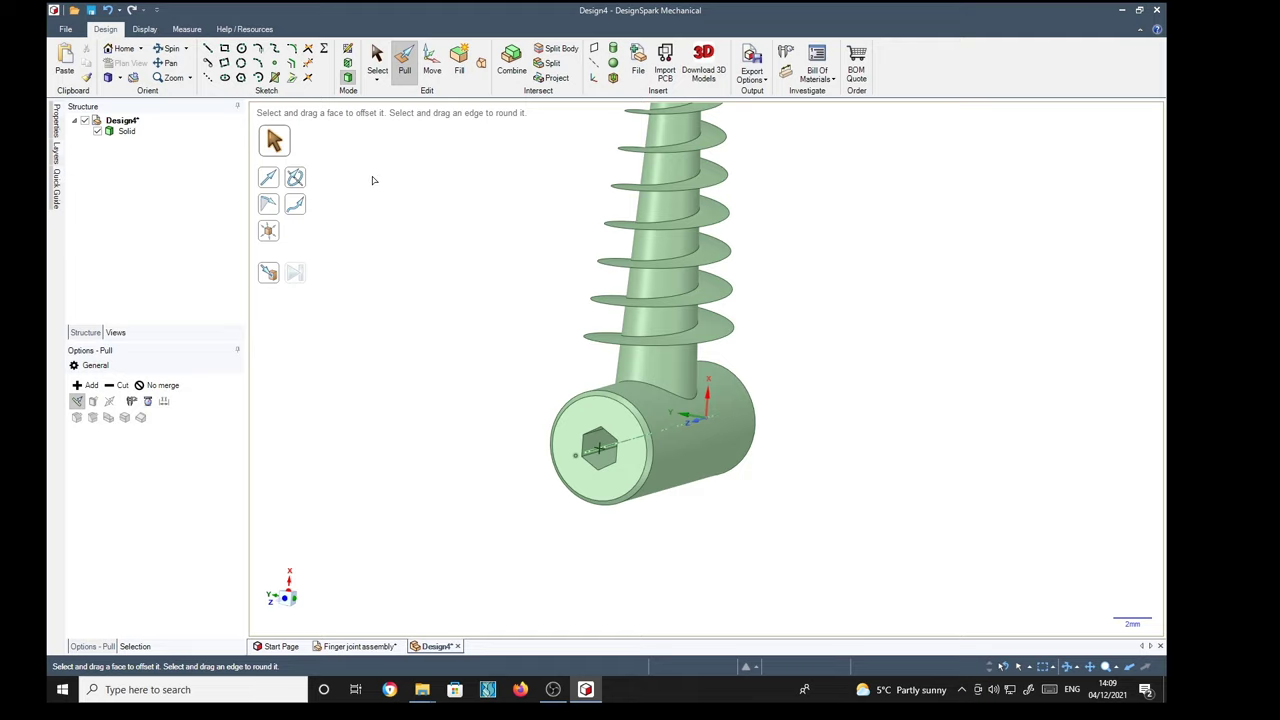
Colour the whole solid body light grey
double_click(145, 30)
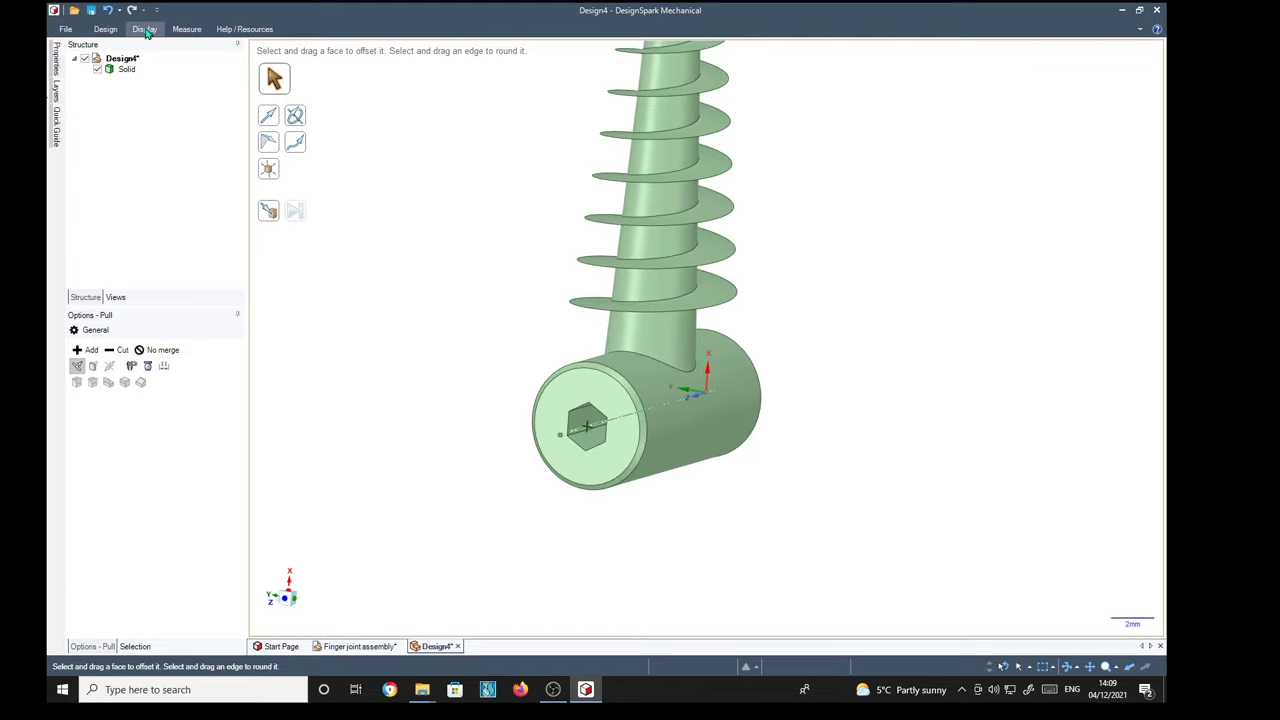
click(127, 70)
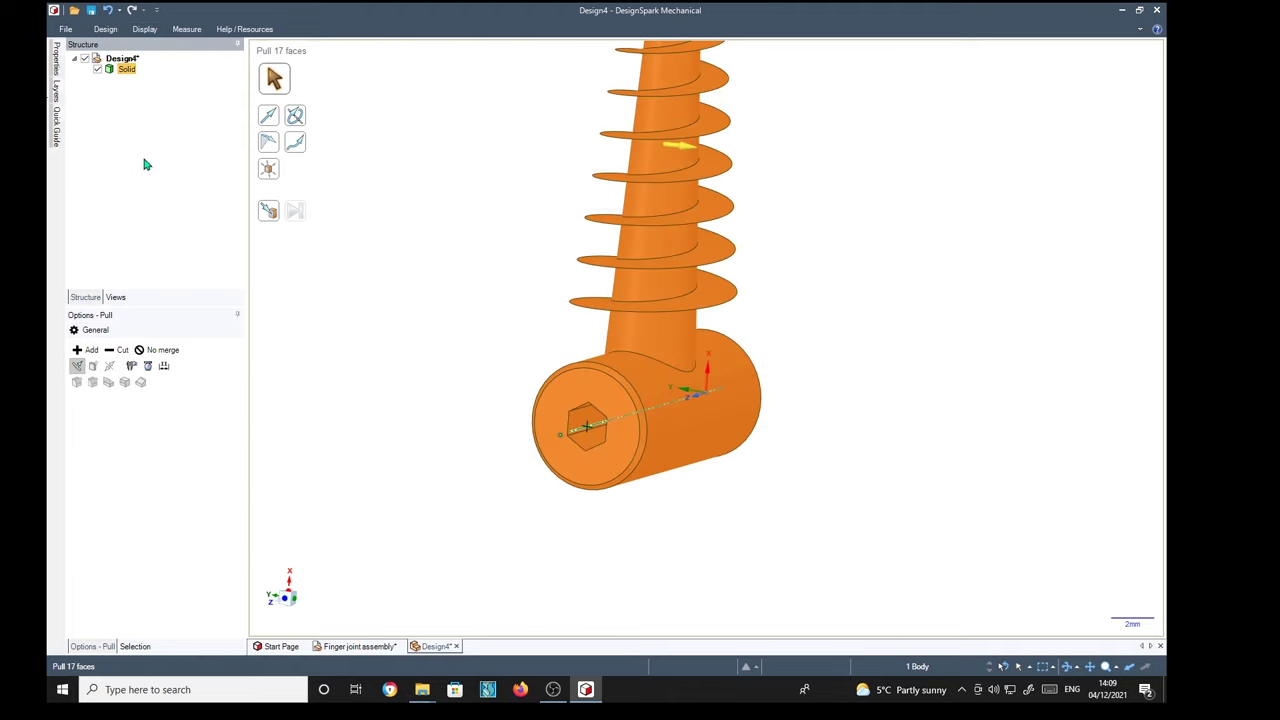
click(150, 30)
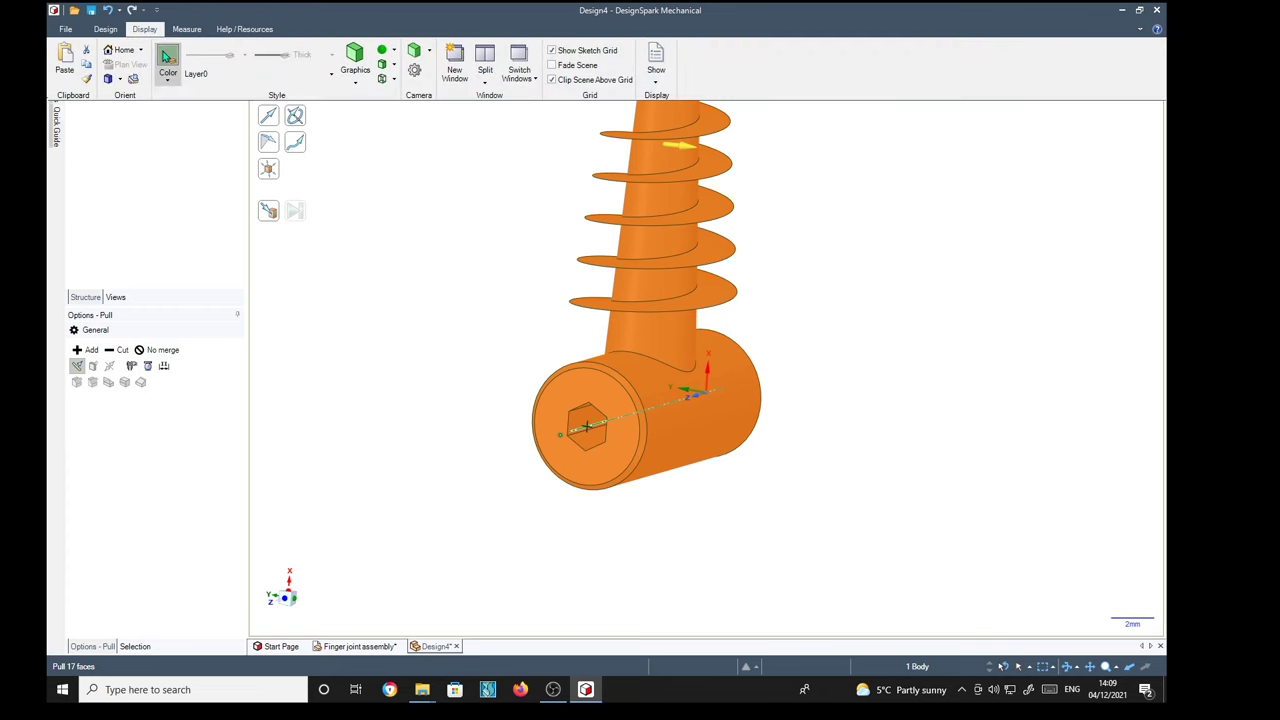
click(167, 60)
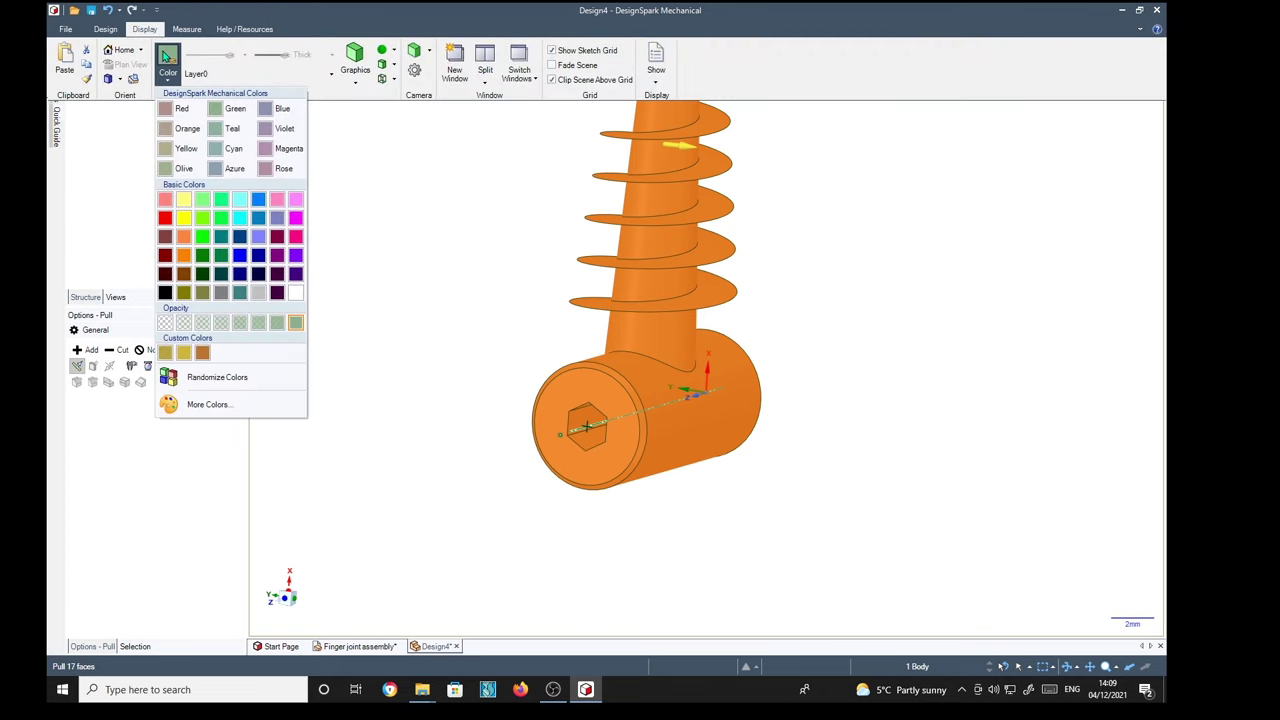
click(262, 292)
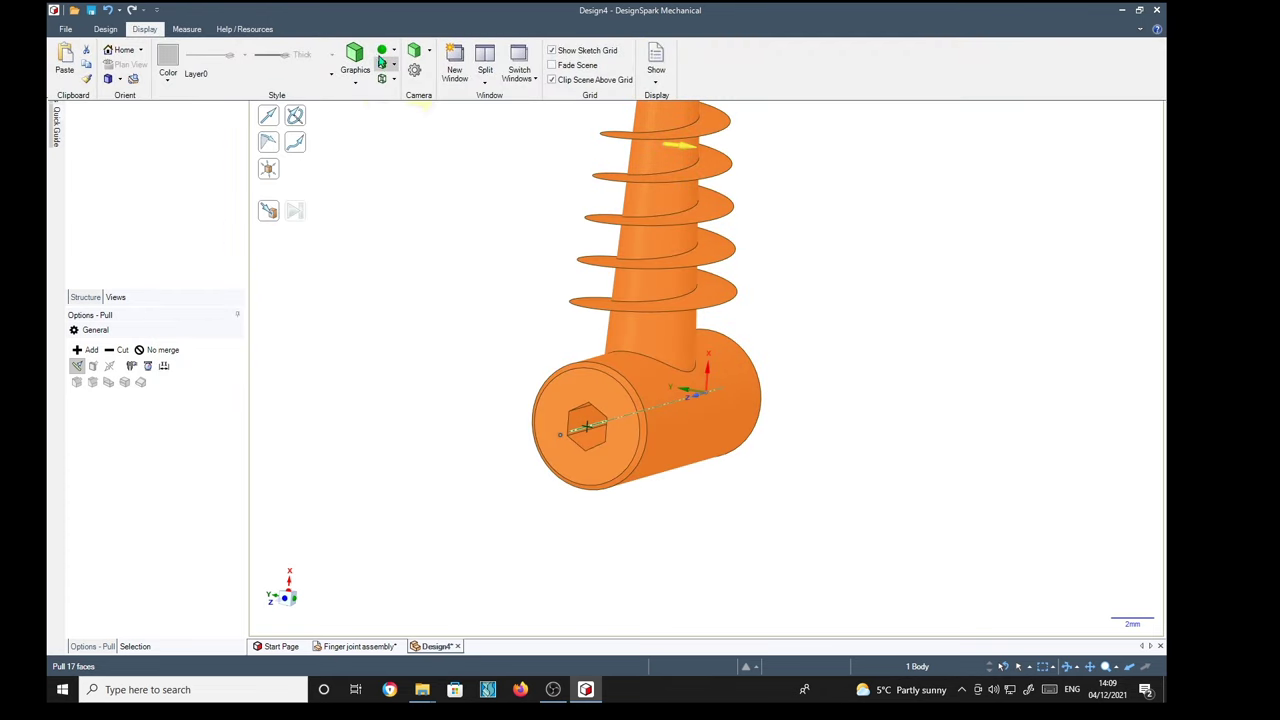
Apply the High Gloss finish to the part and view it from the side
click(386, 51)
mouse_move(402, 126)
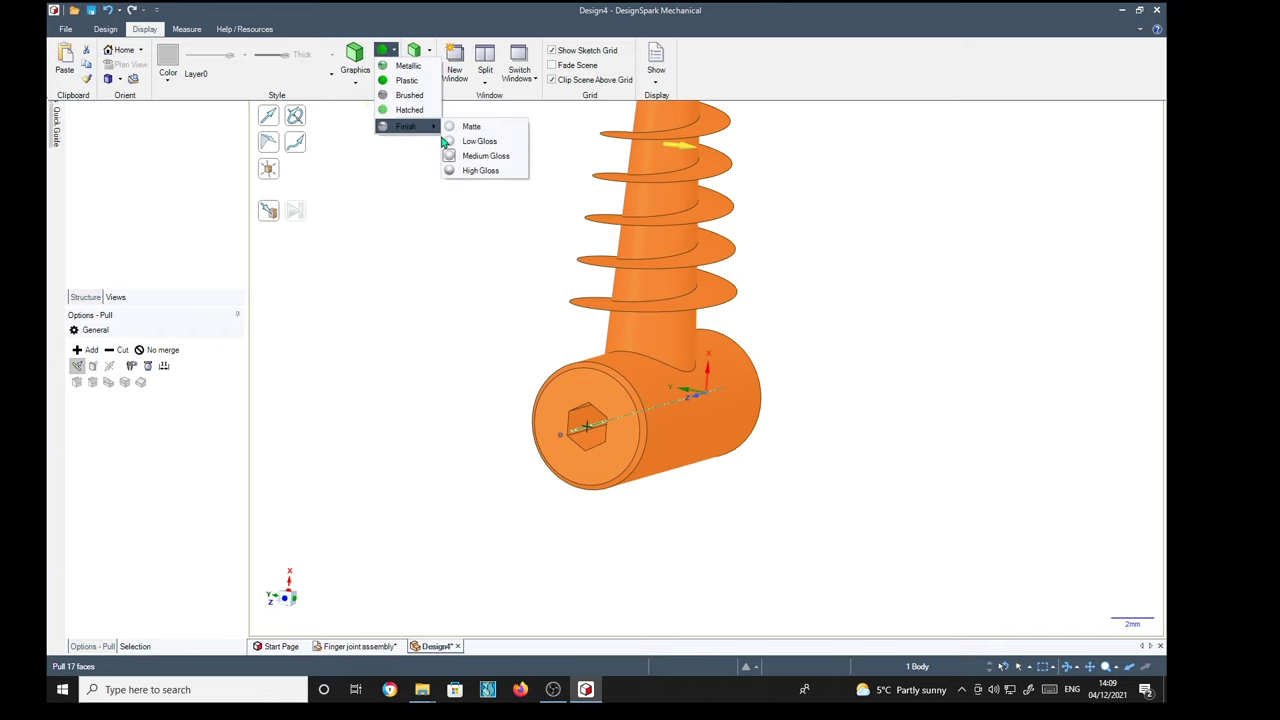
click(472, 172)
click(423, 394)
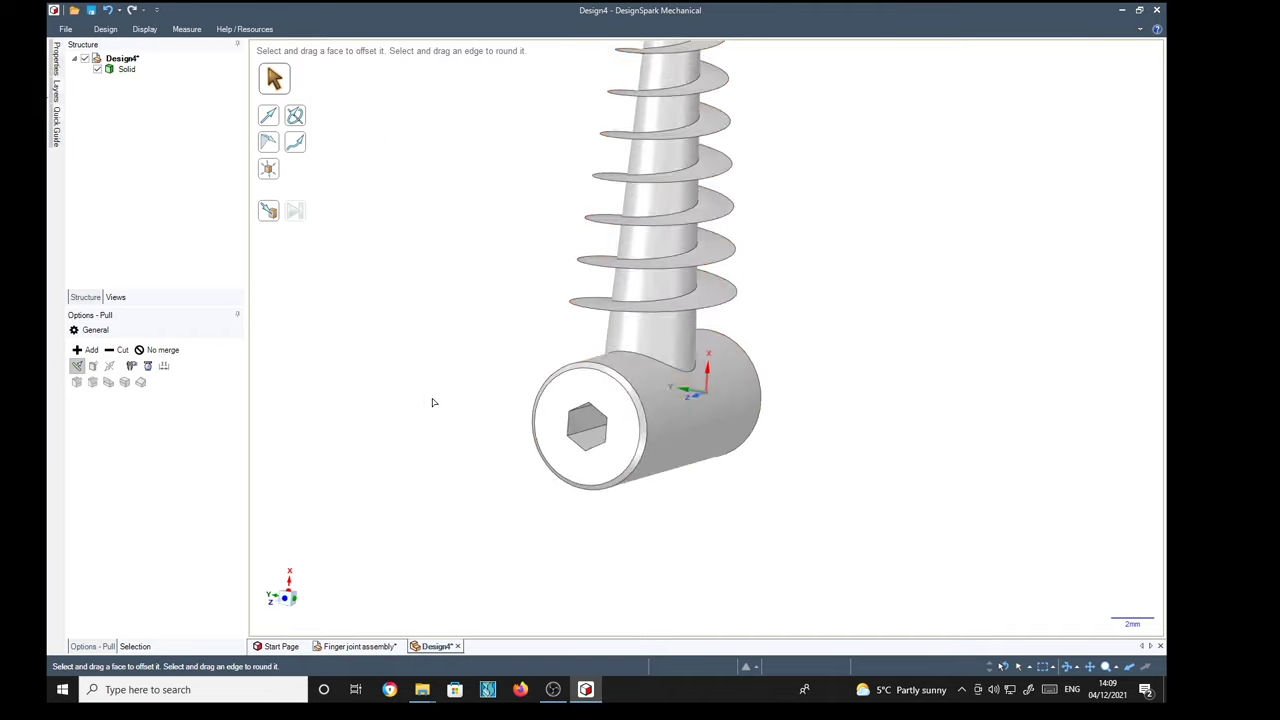
middle_drag(423, 394, 396, 362)
Rename Design4 to 'Distal piece' in the Structure tree
click(122, 59)
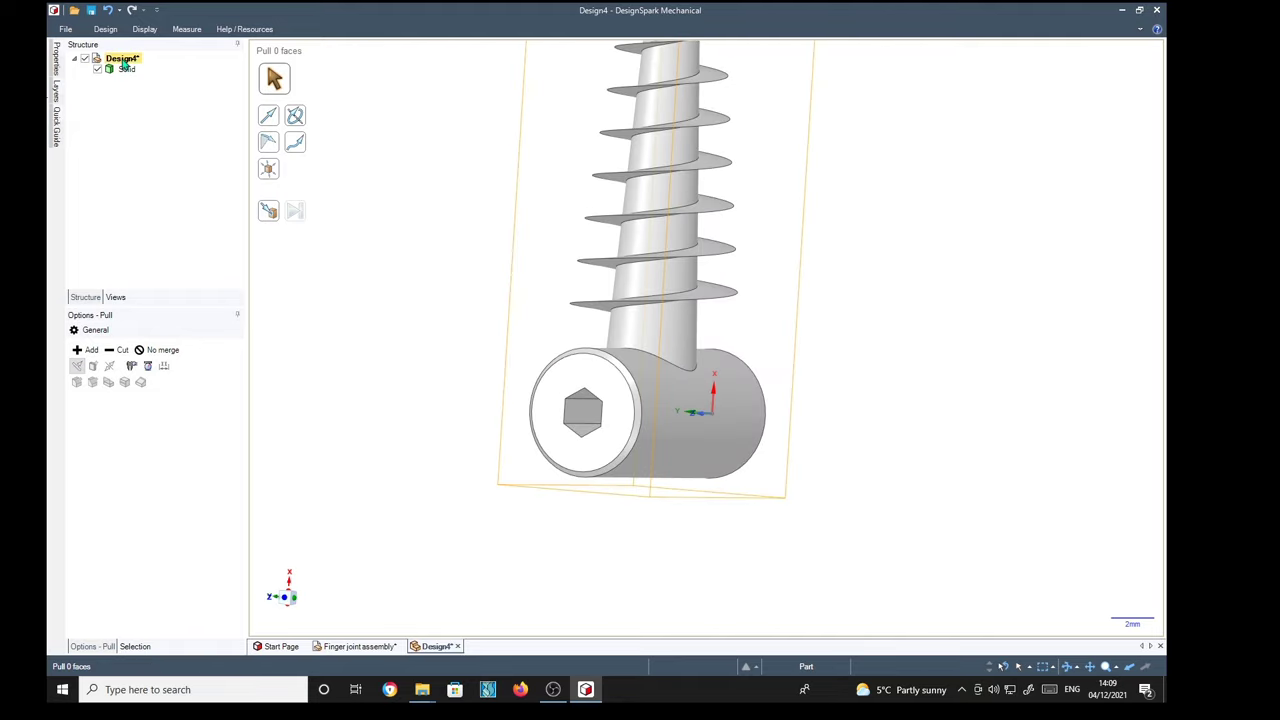
right_click(124, 63)
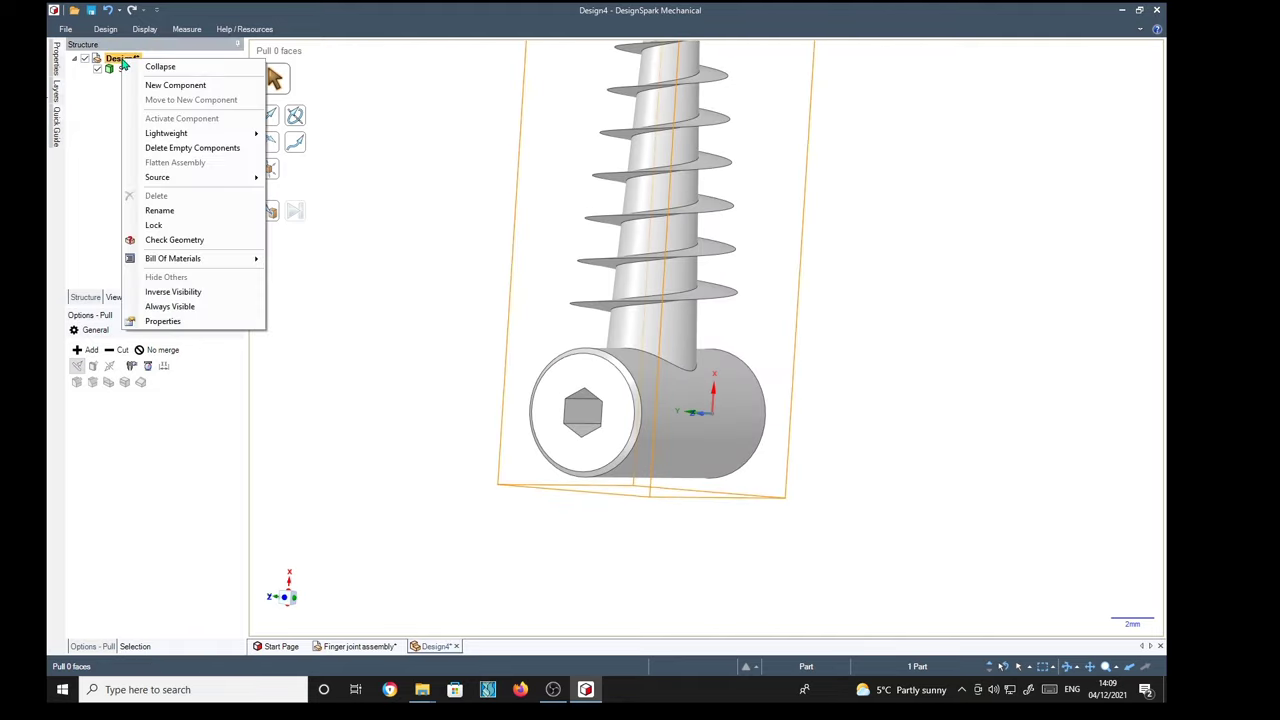
click(160, 211)
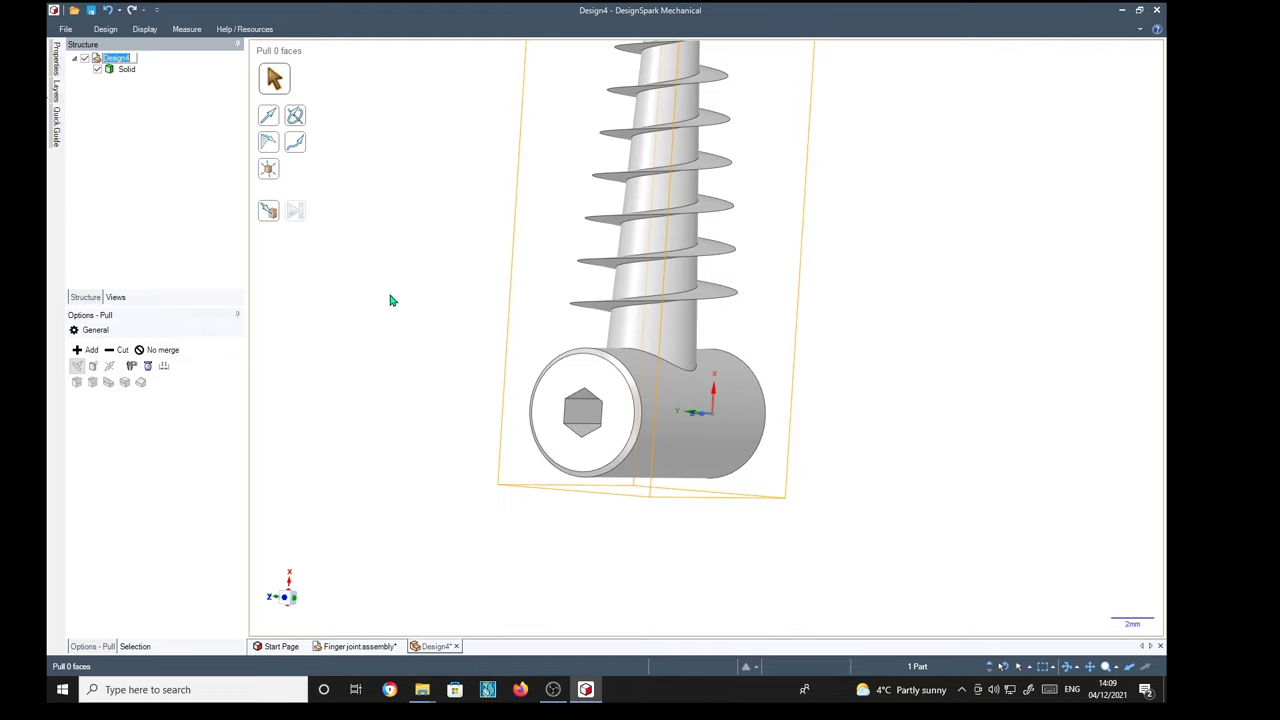
text(Distal piece)
key(Return)
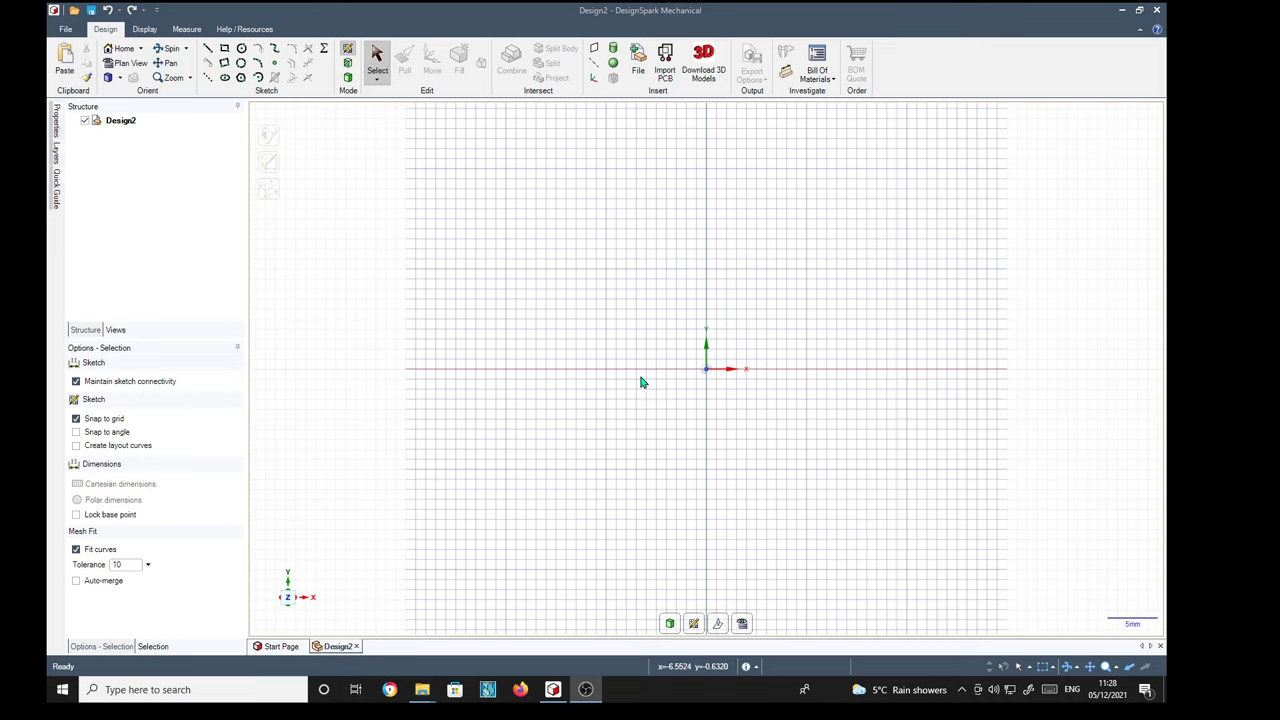
Sketch an 8 mm circle at the origin, then a 6.1 mm circle on the same centre
click(241, 48)
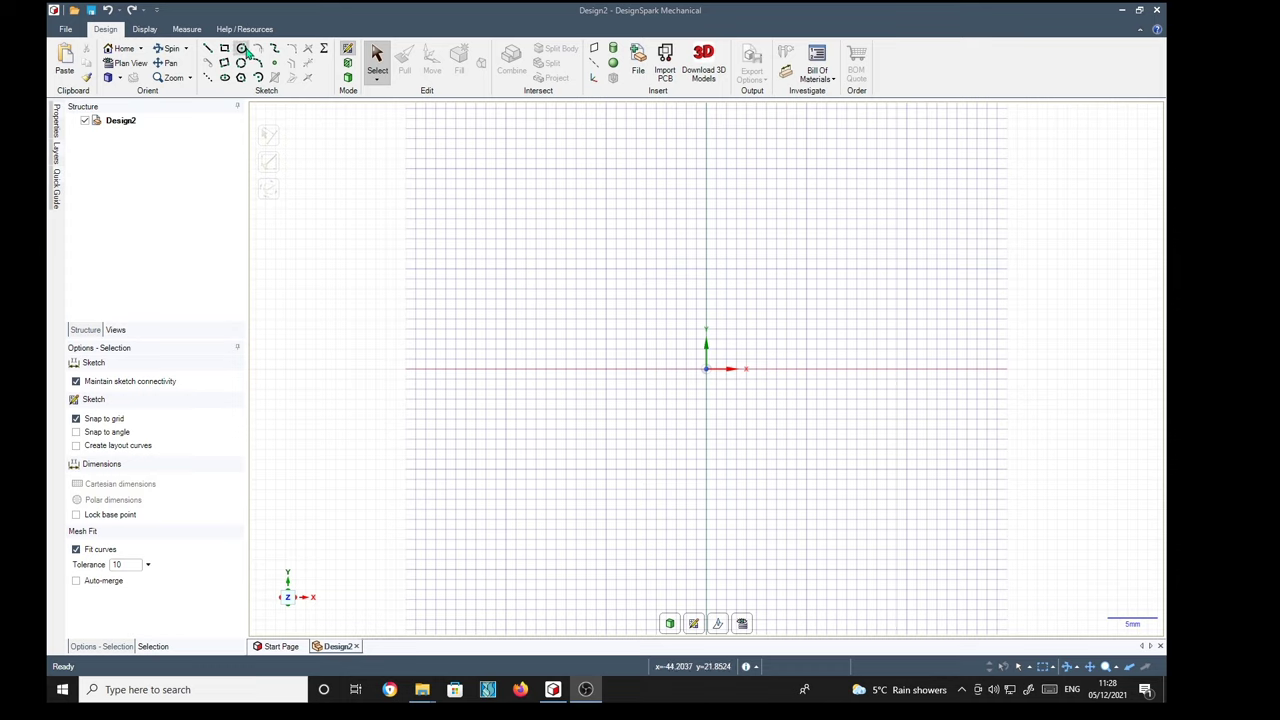
click(707, 370)
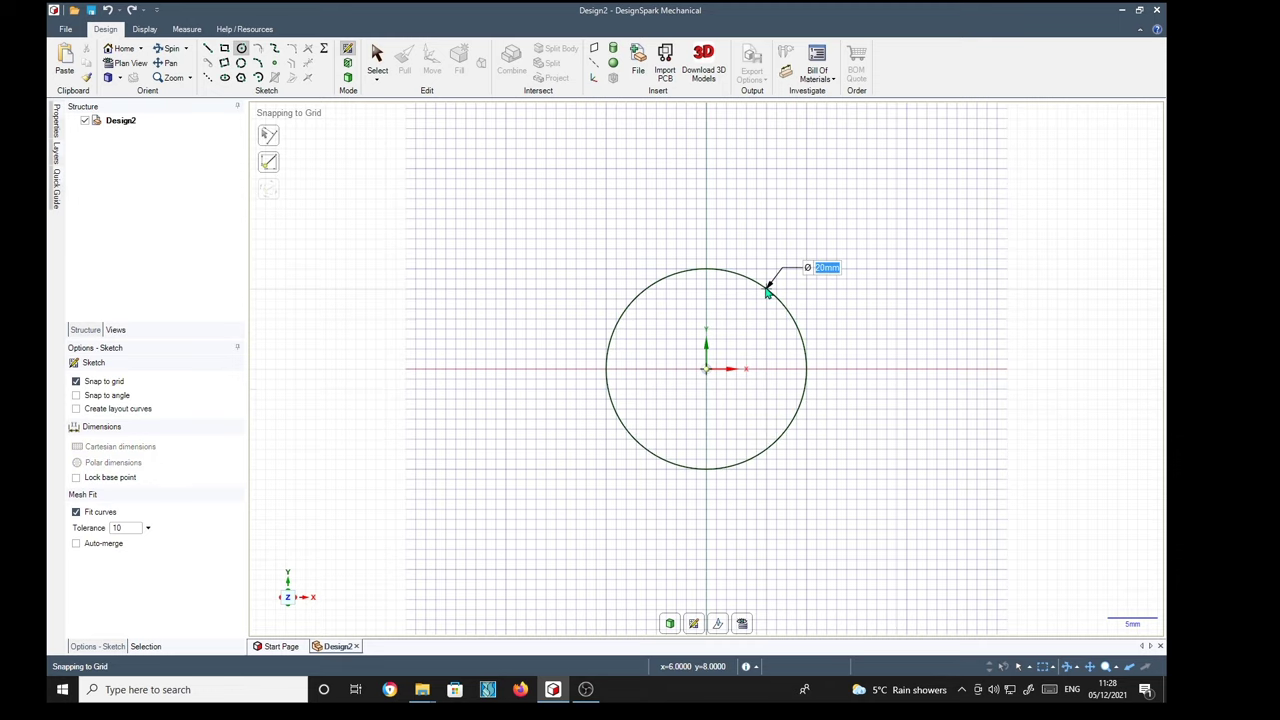
text(8.87)
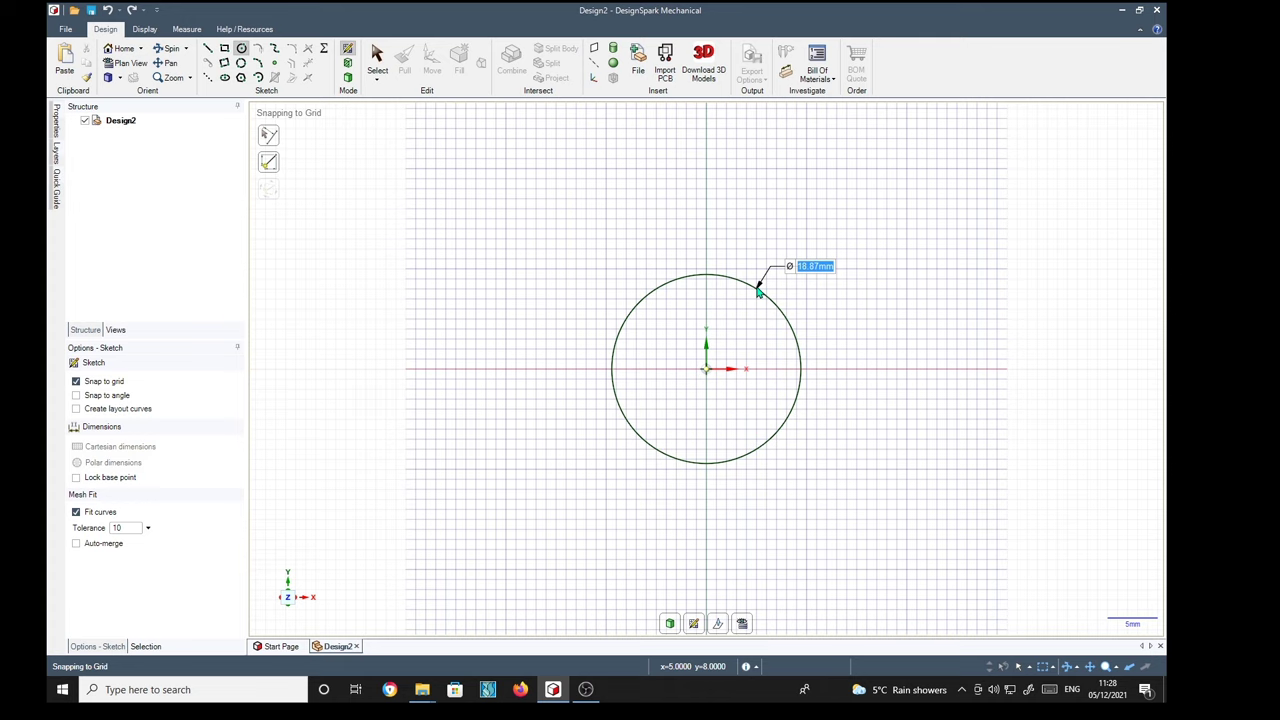
key(Return)
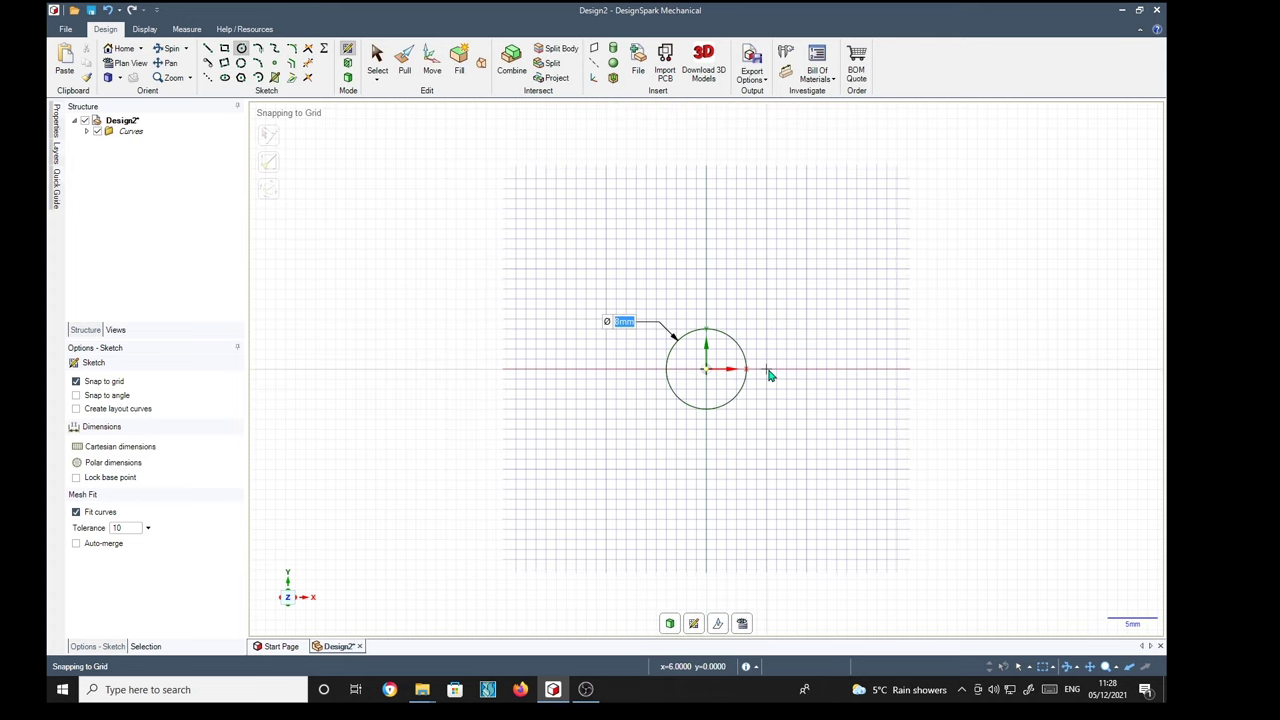
scroll(770, 372, up, 5)
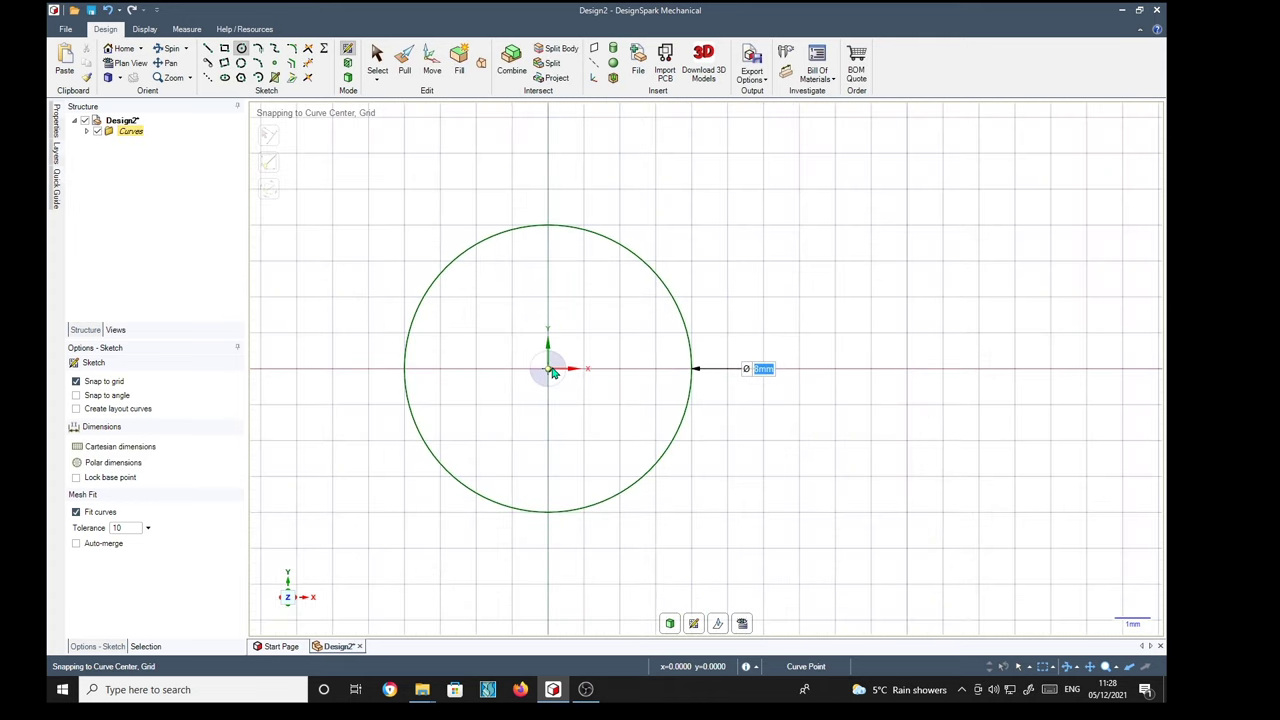
click(549, 370)
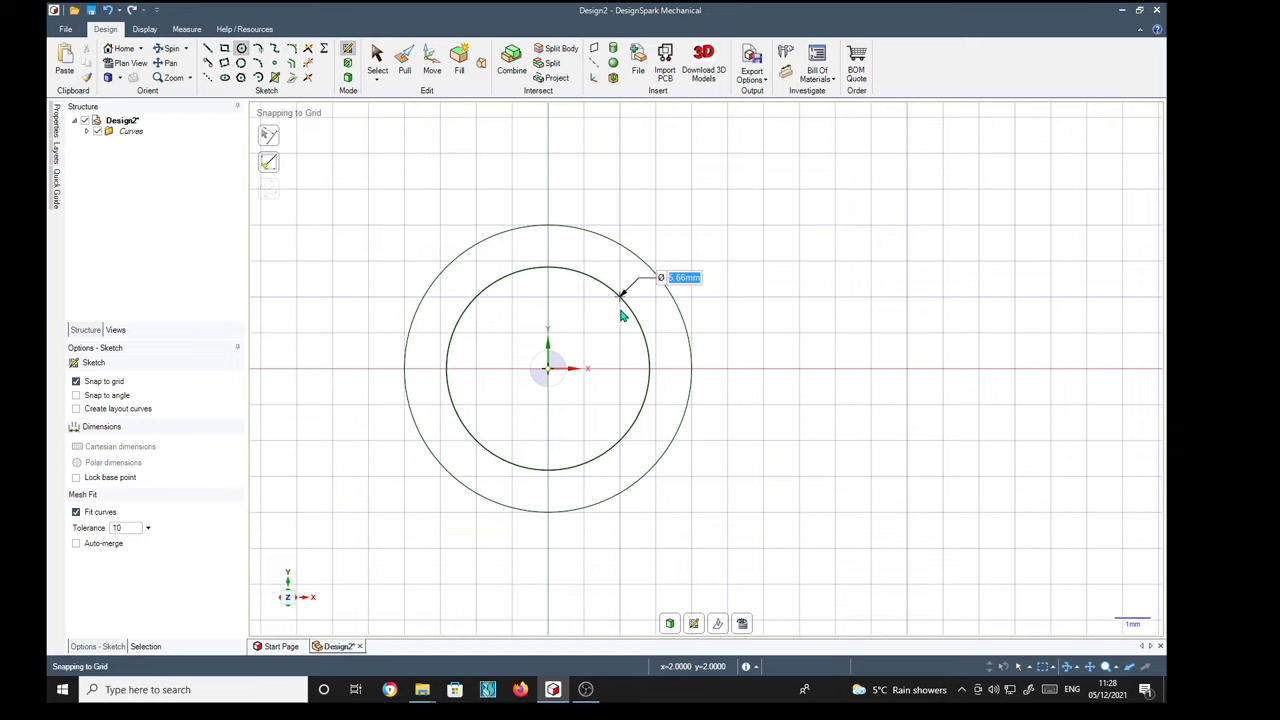
text(6)
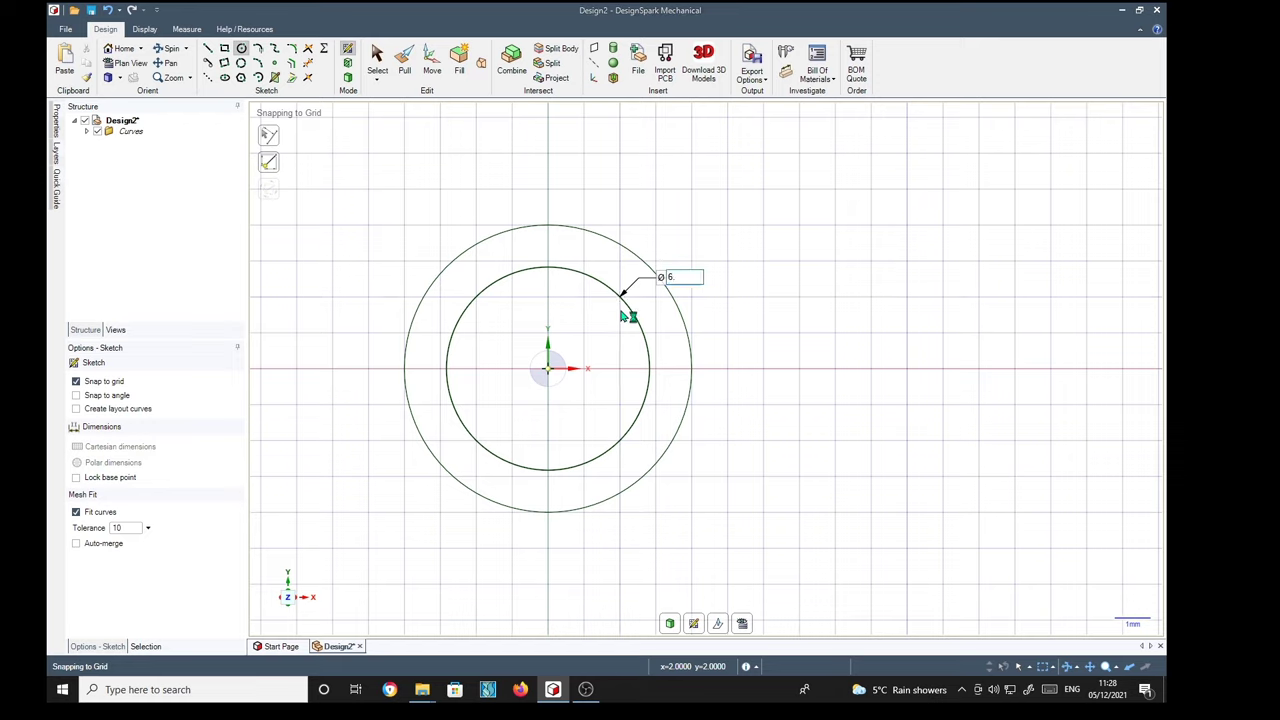
text(.1)
key(Return)
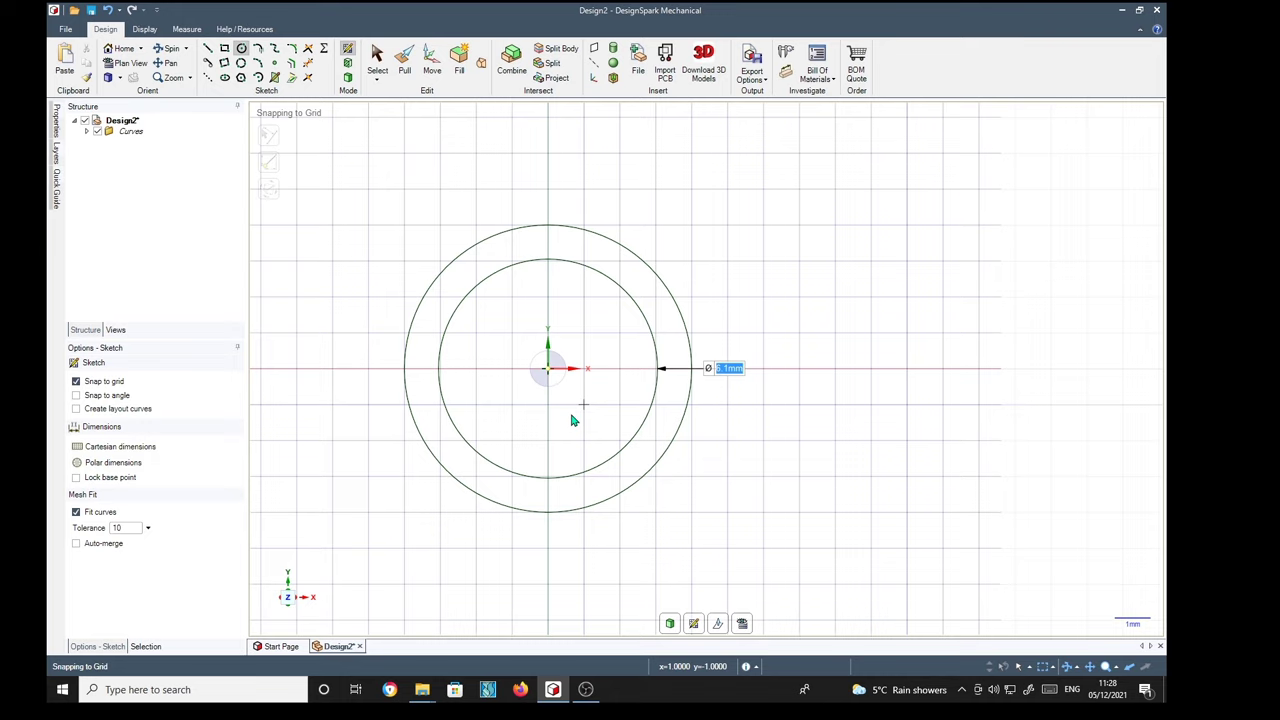
Draw a line from (-1,-1) to (-3,-3) and a 25° line from the circle centre
click(207, 48)
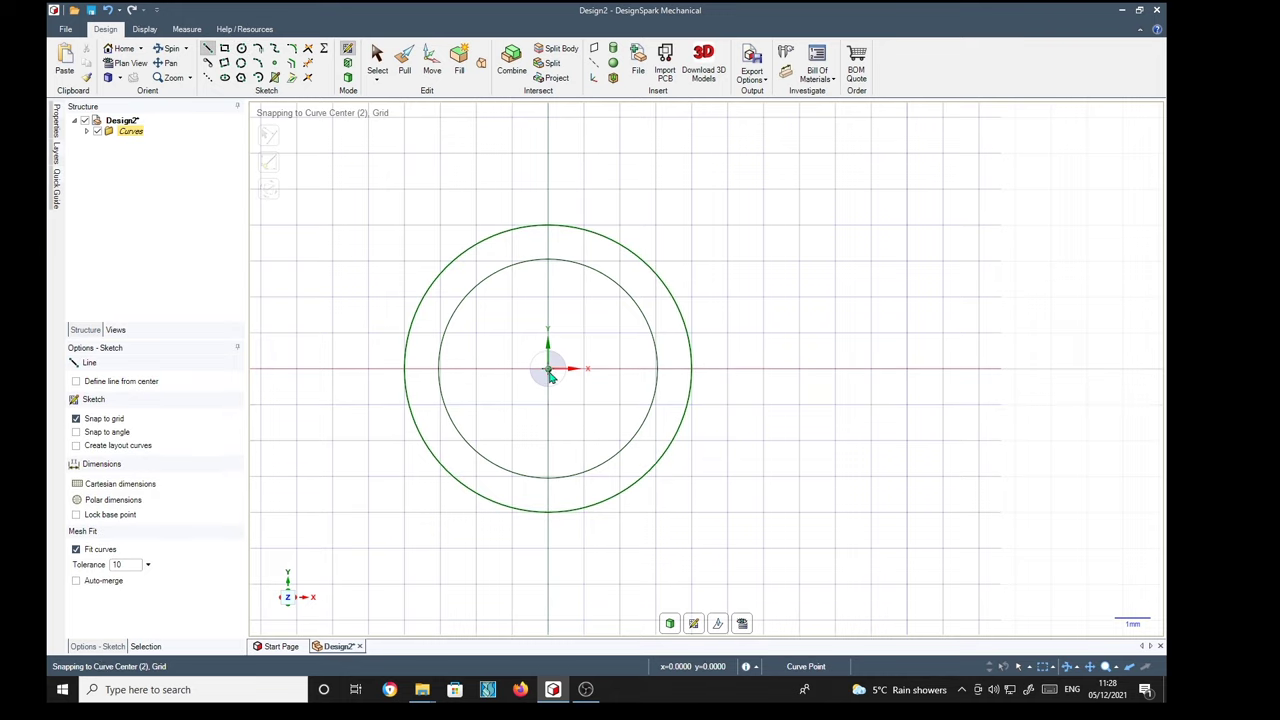
click(512, 405)
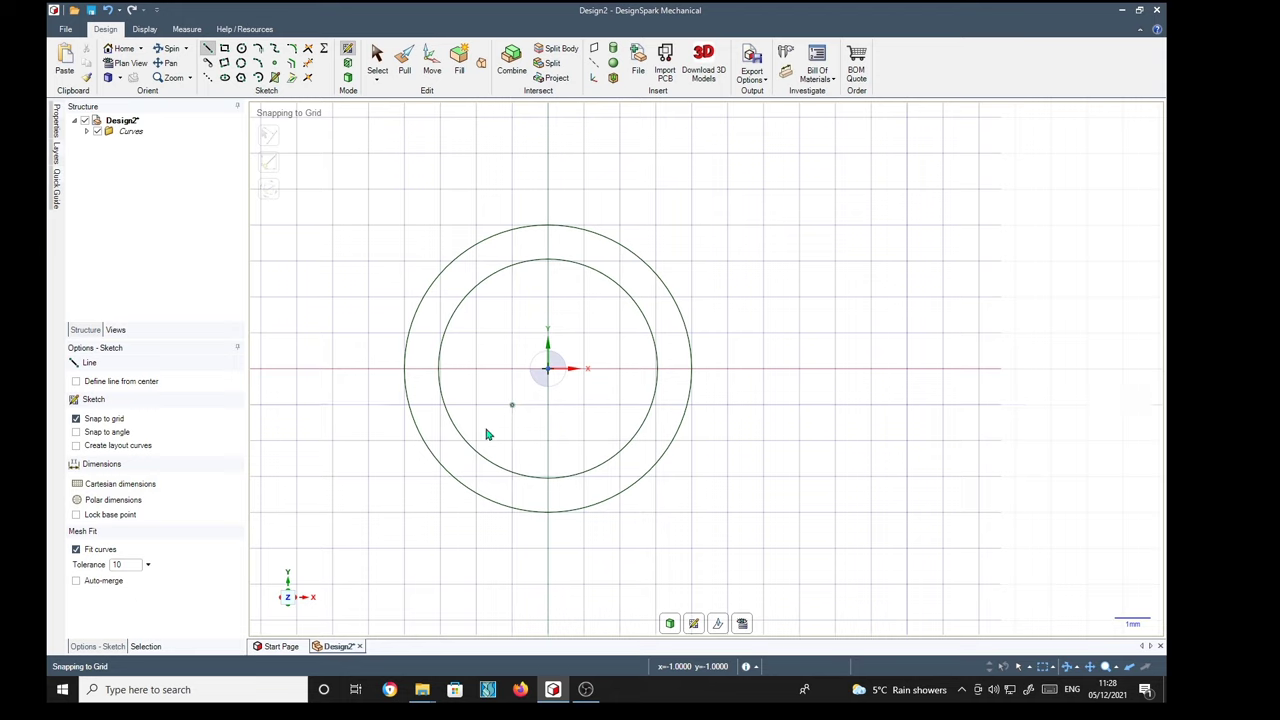
click(432, 489)
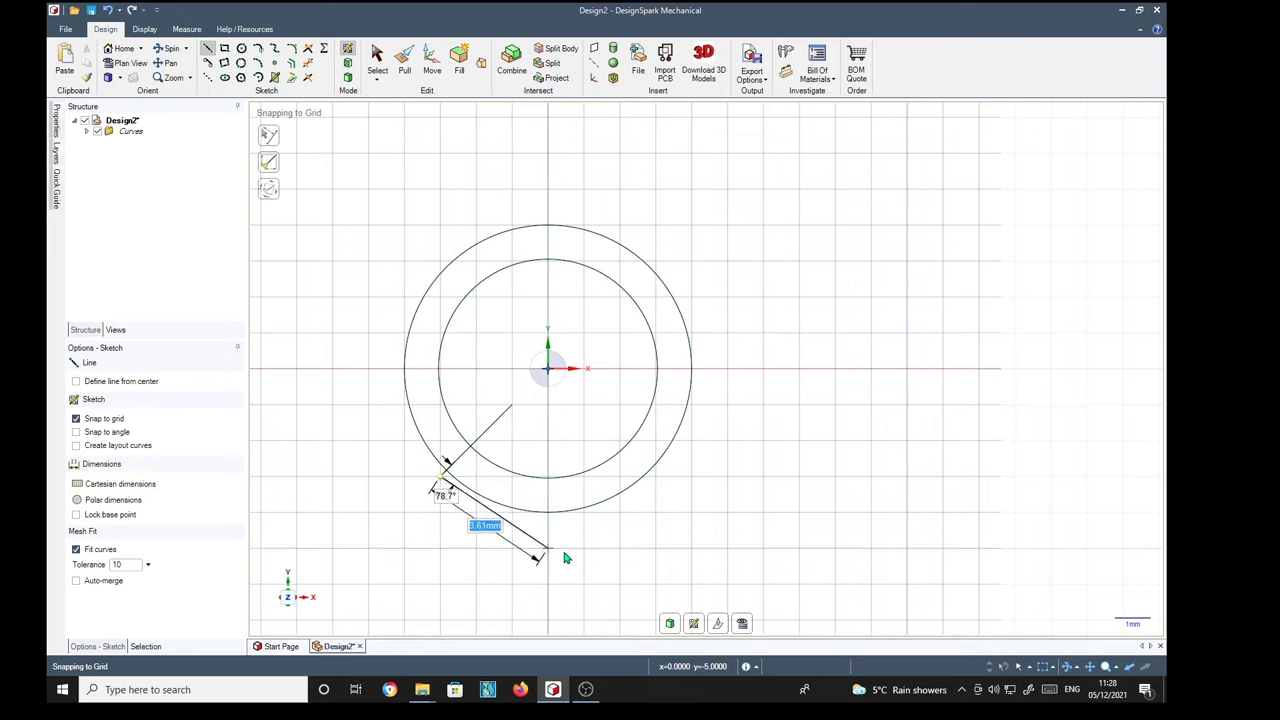
key(Escape)
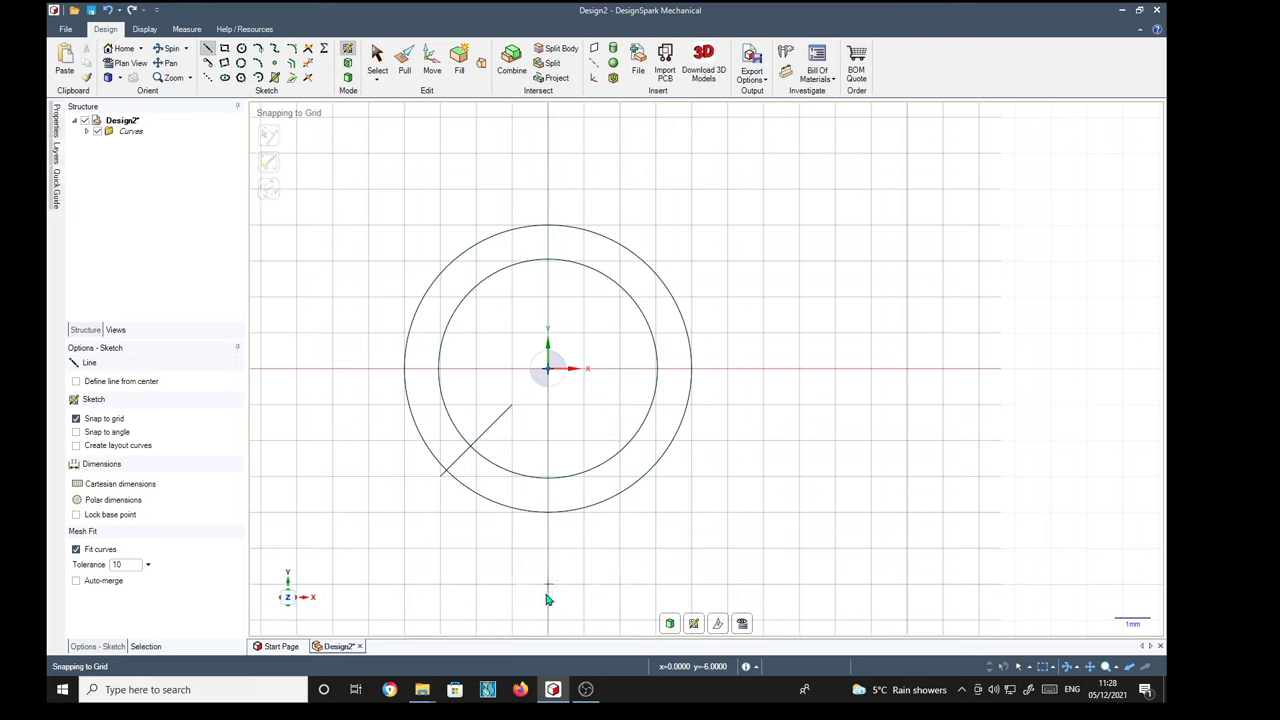
click(549, 366)
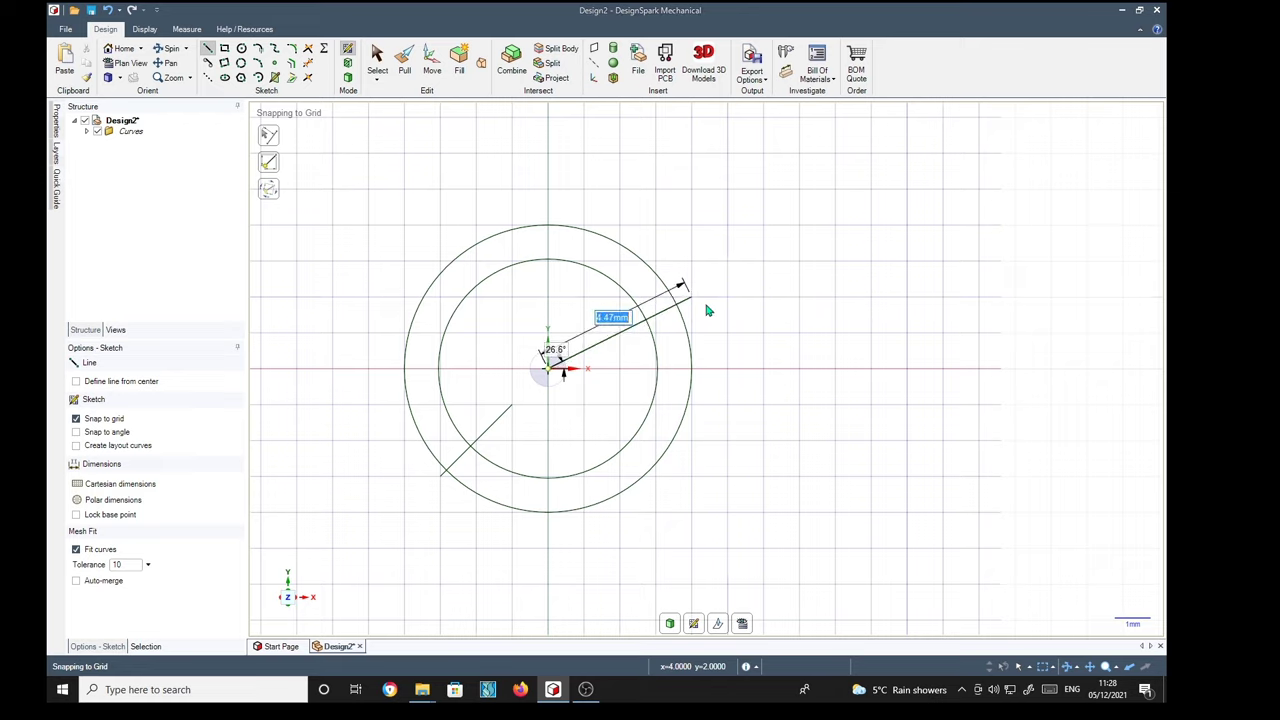
key(Tab)
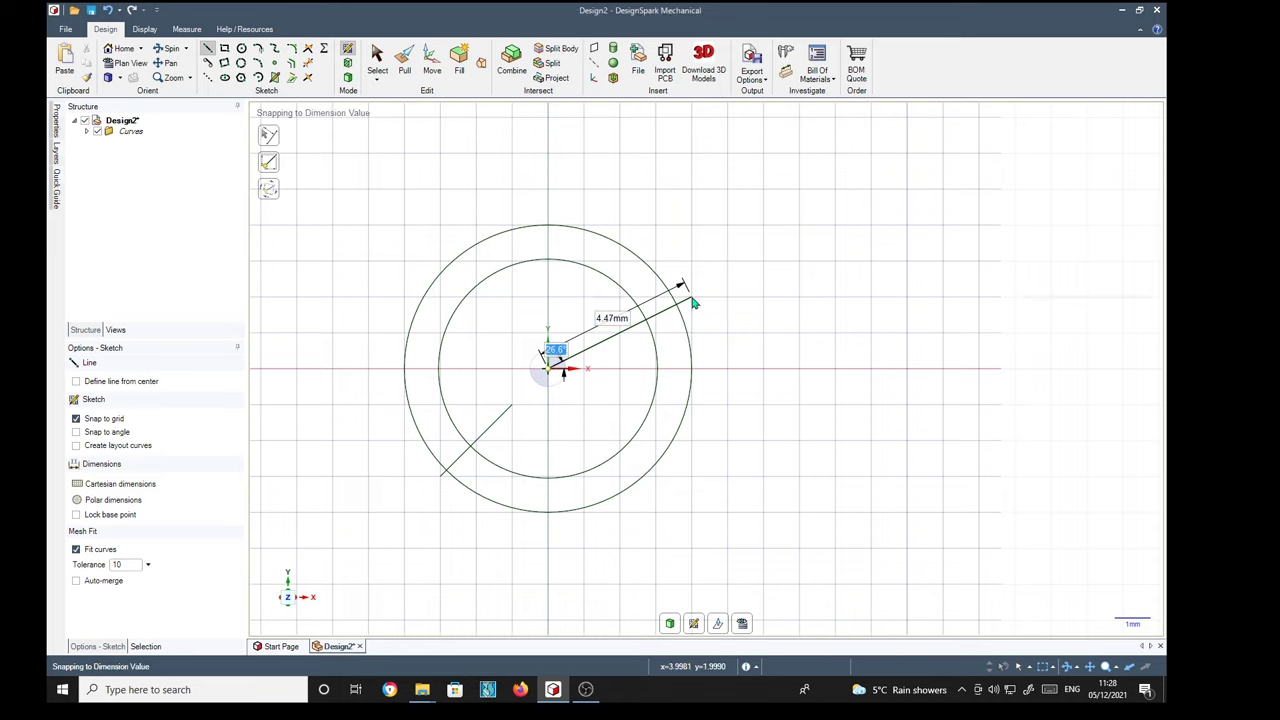
text(25)
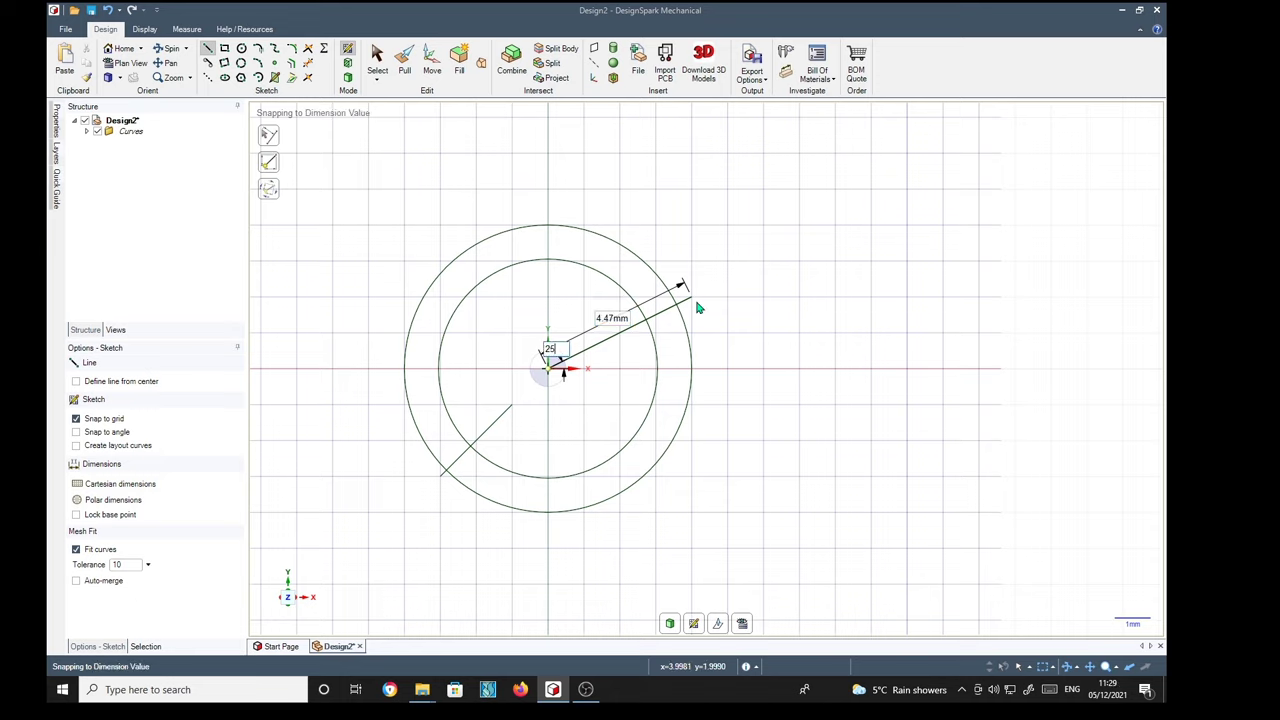
key(Return)
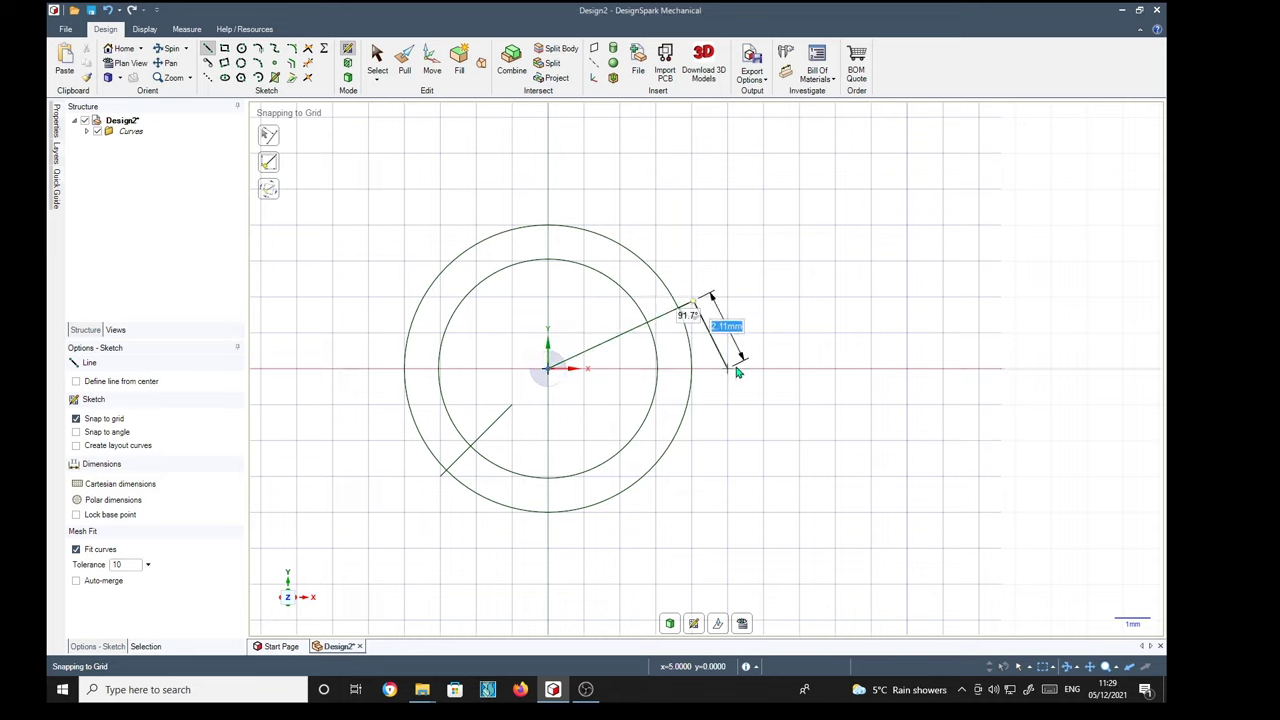
key(Escape)
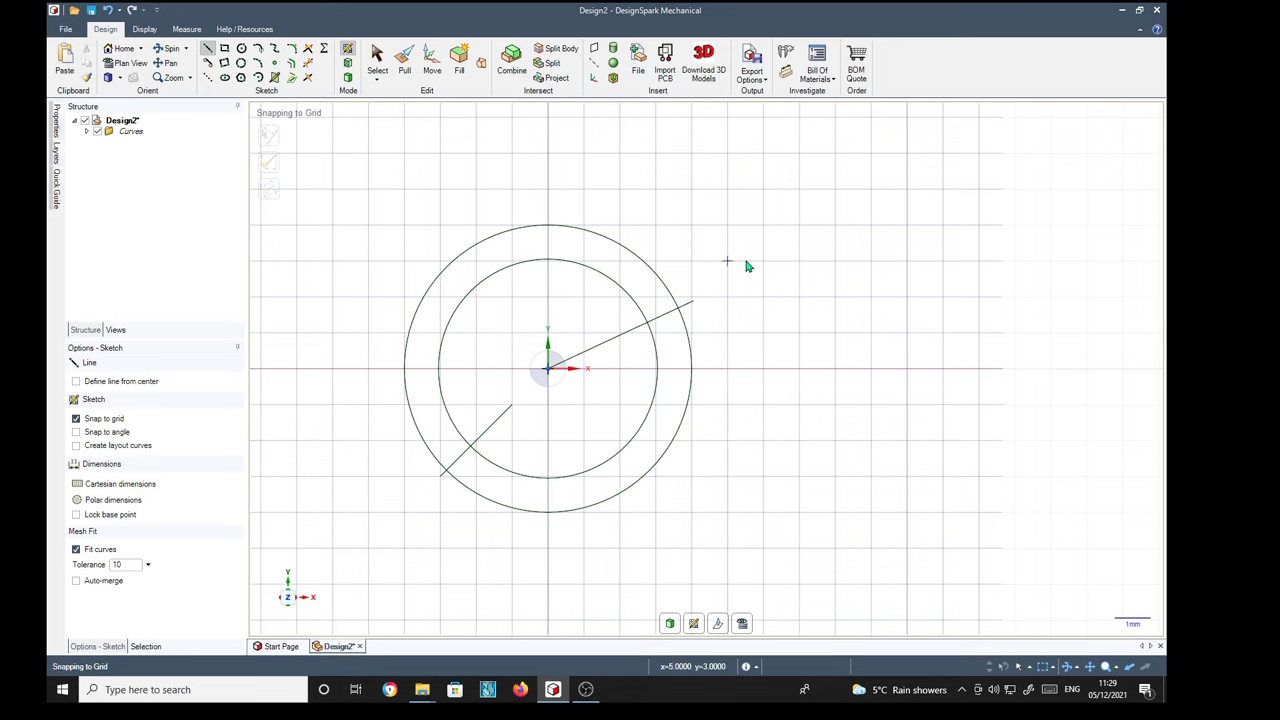
Start an angle dimension between the two lines, then cancel it
click(789, 75)
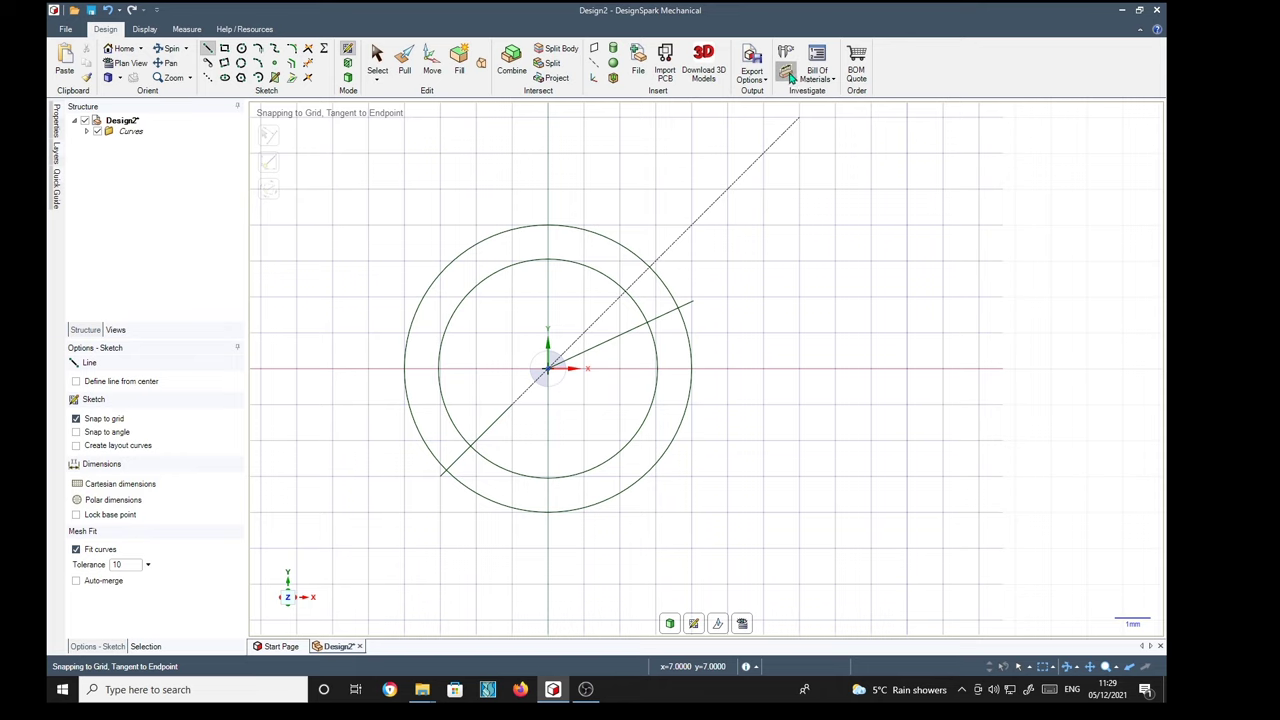
click(667, 318)
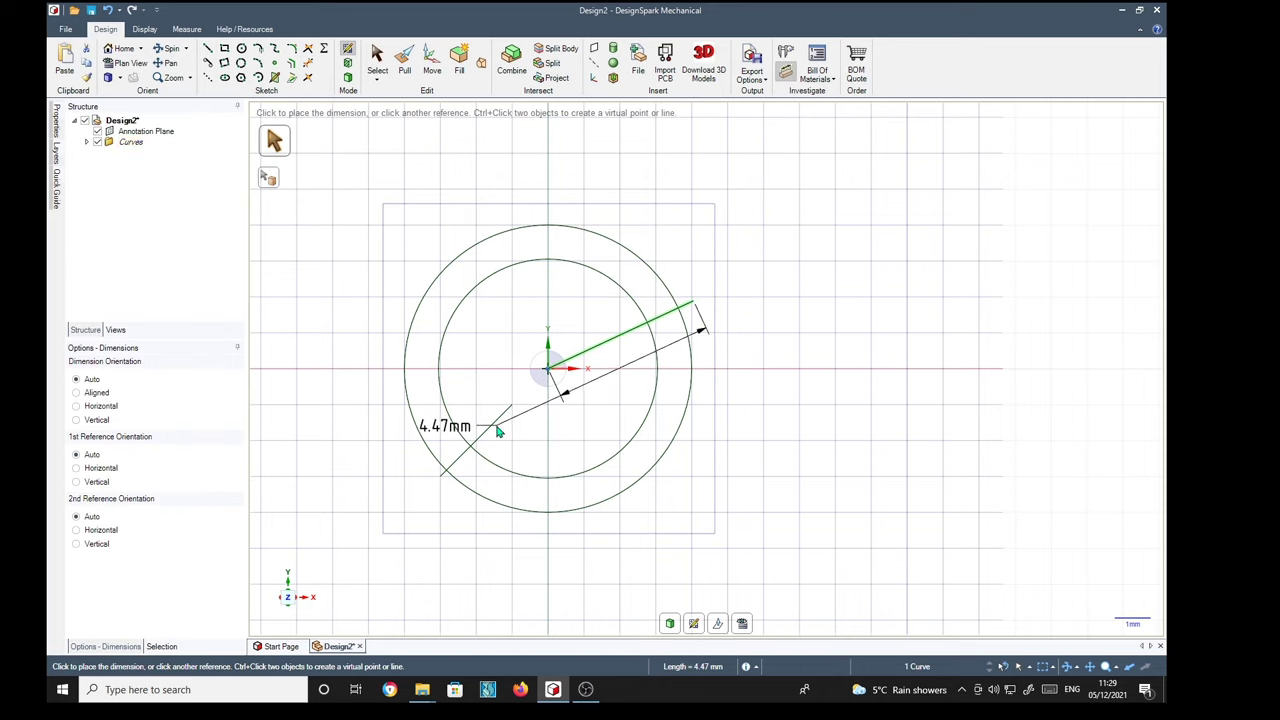
click(497, 430)
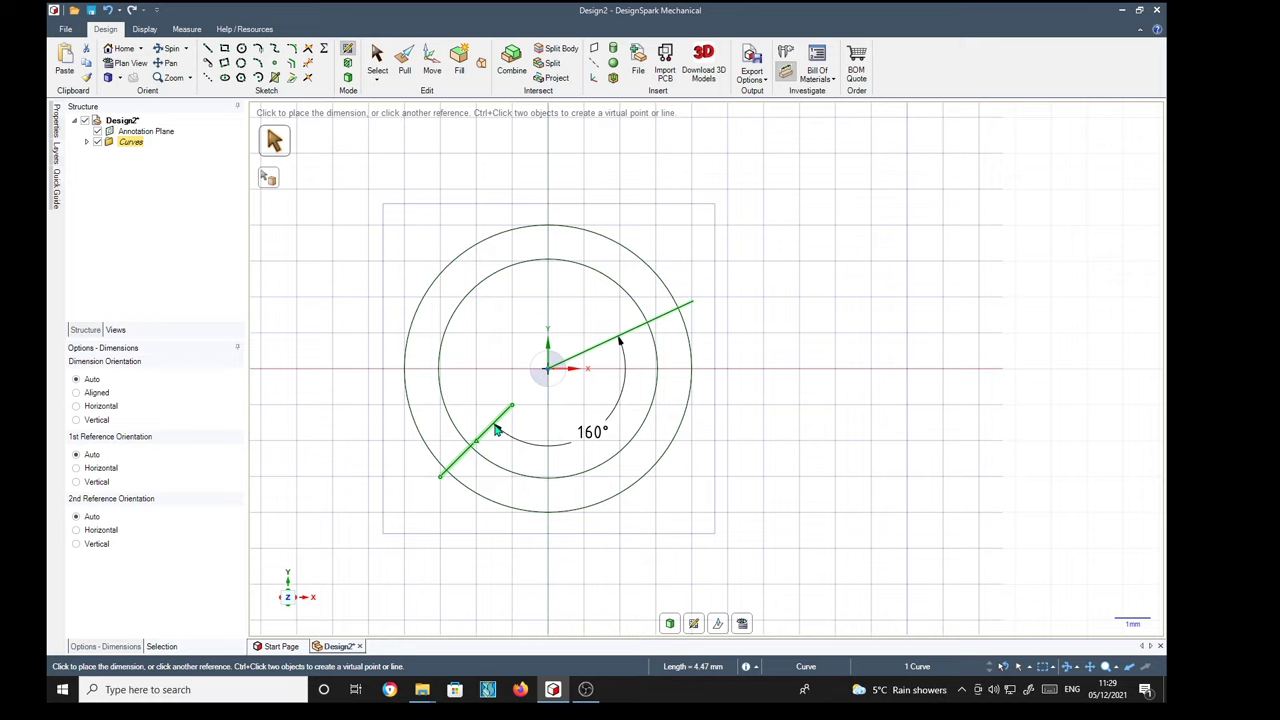
key(Escape)
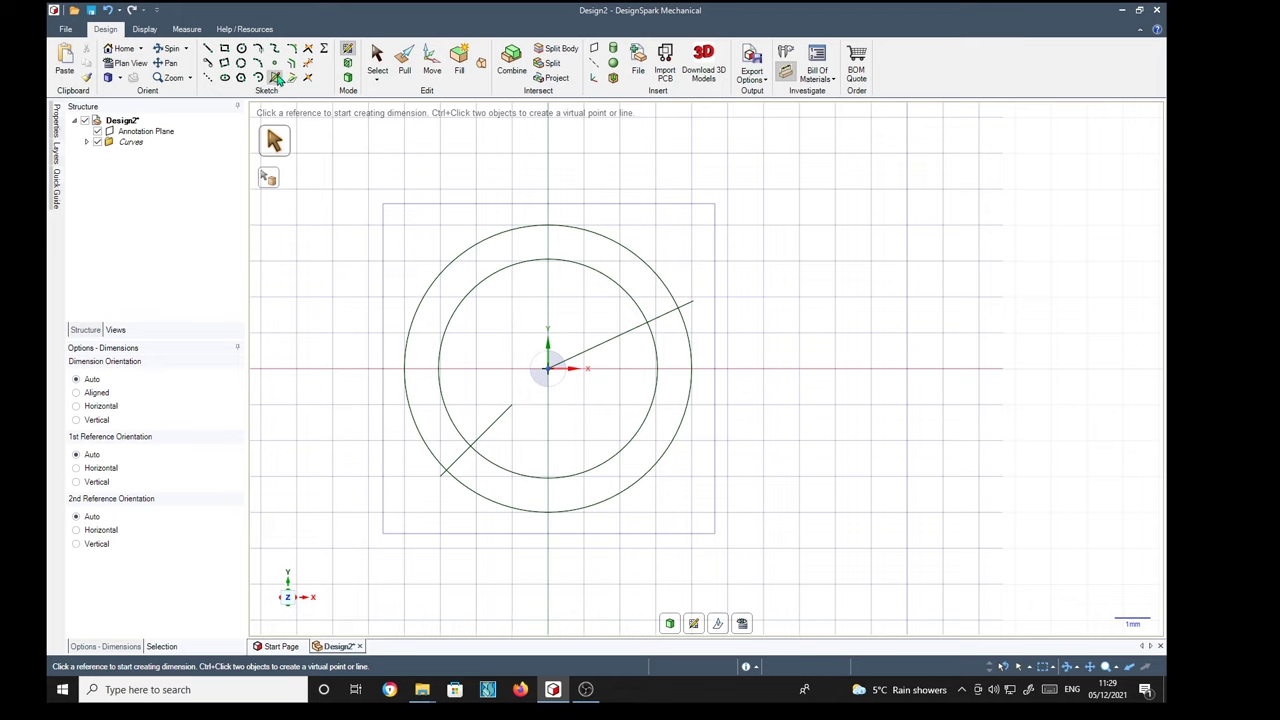
Trim the lower-right arcs and excess line ends to a C-shaped band, then make it a surface
key(t)
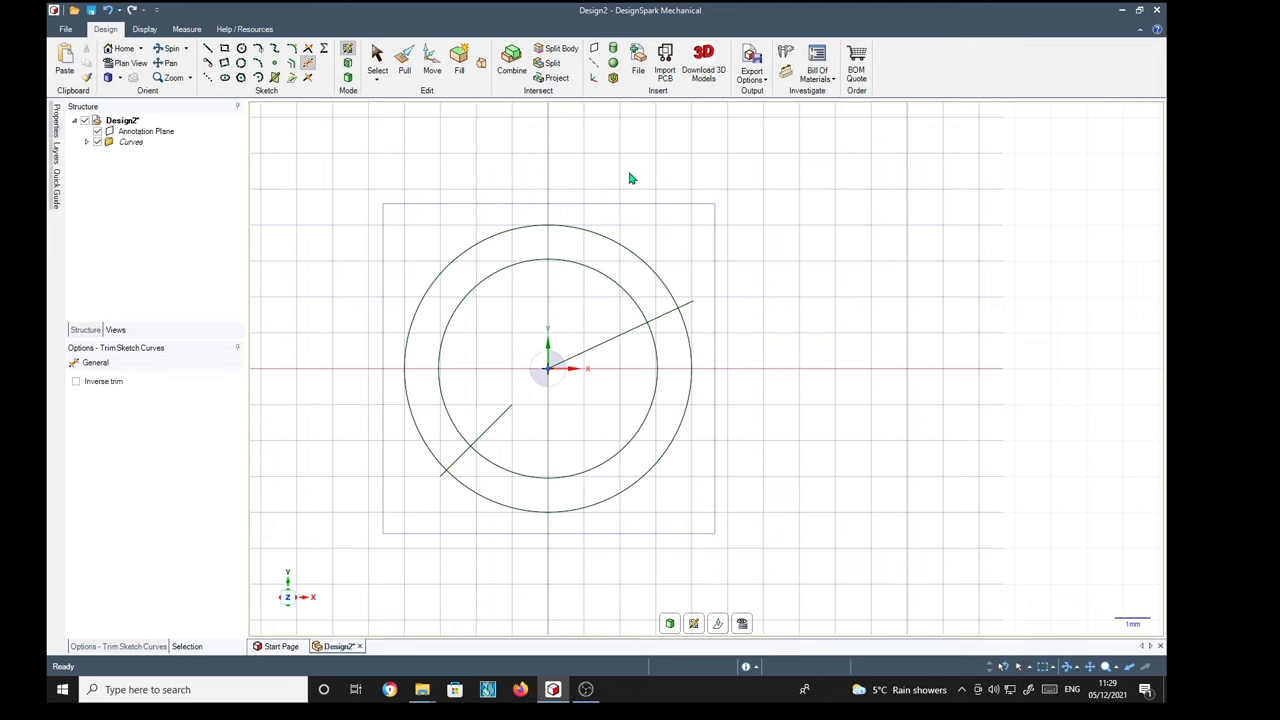
click(689, 338)
click(654, 337)
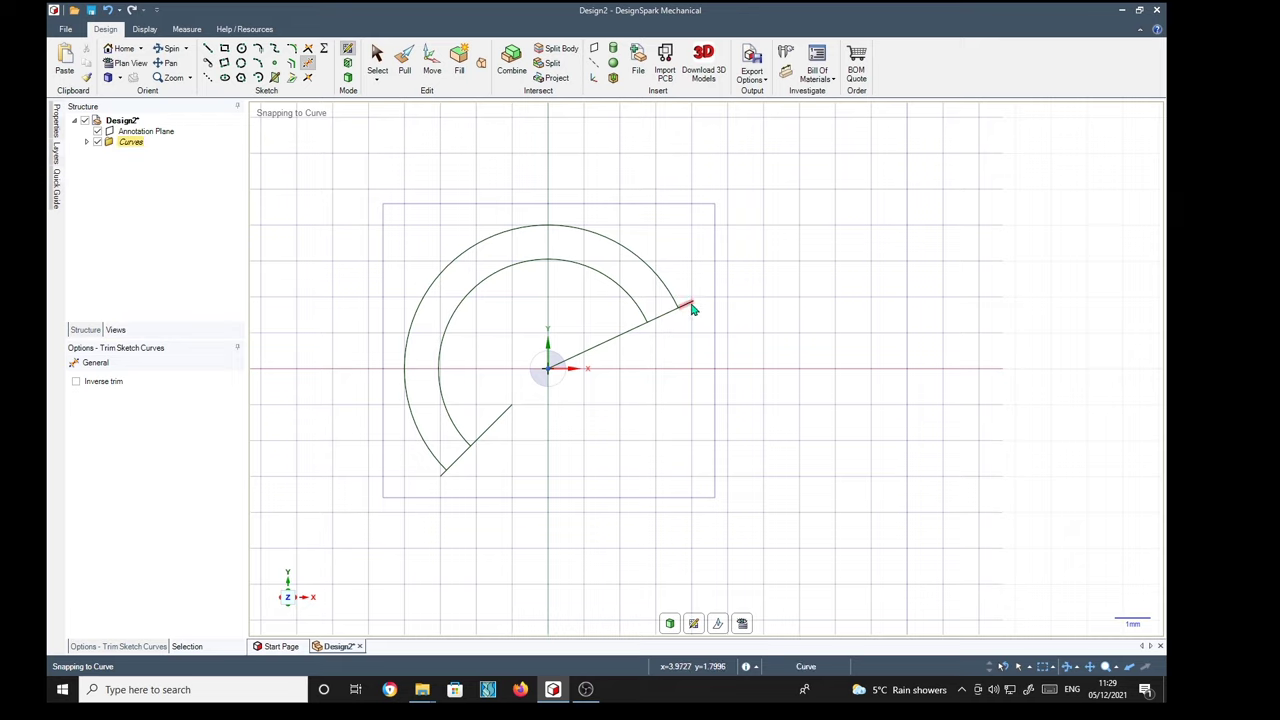
click(688, 305)
click(637, 331)
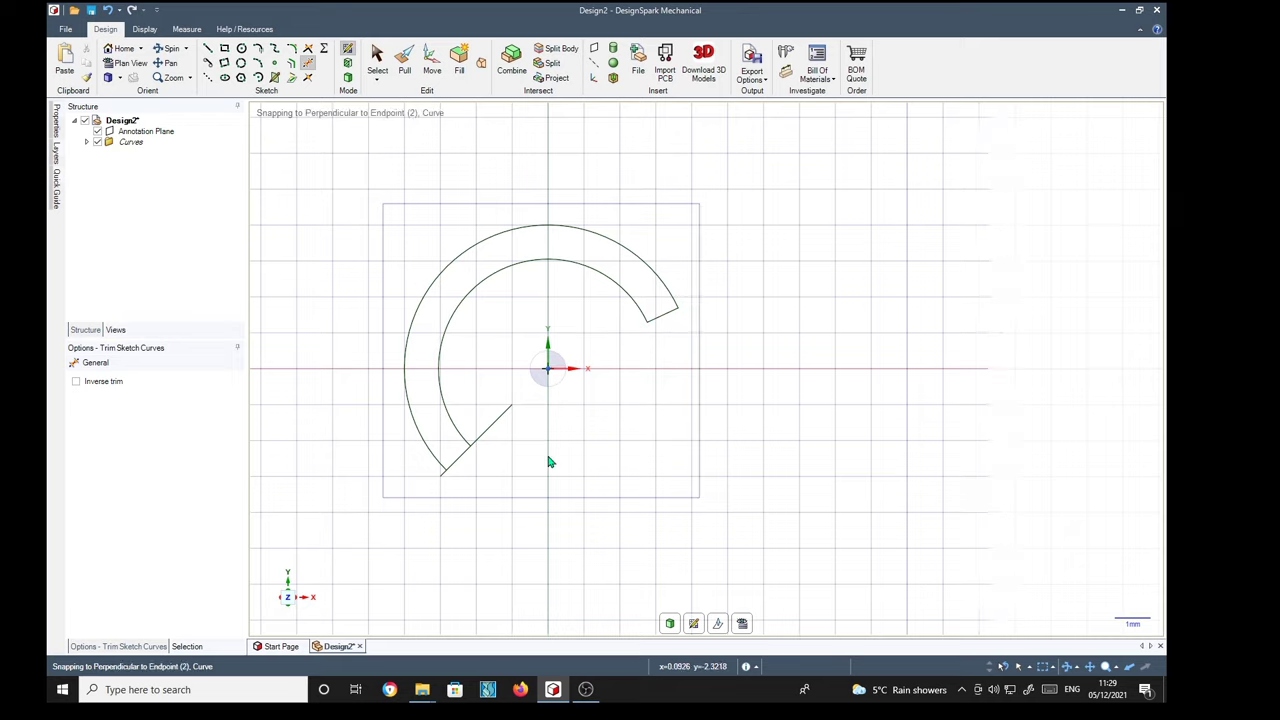
click(499, 426)
click(444, 477)
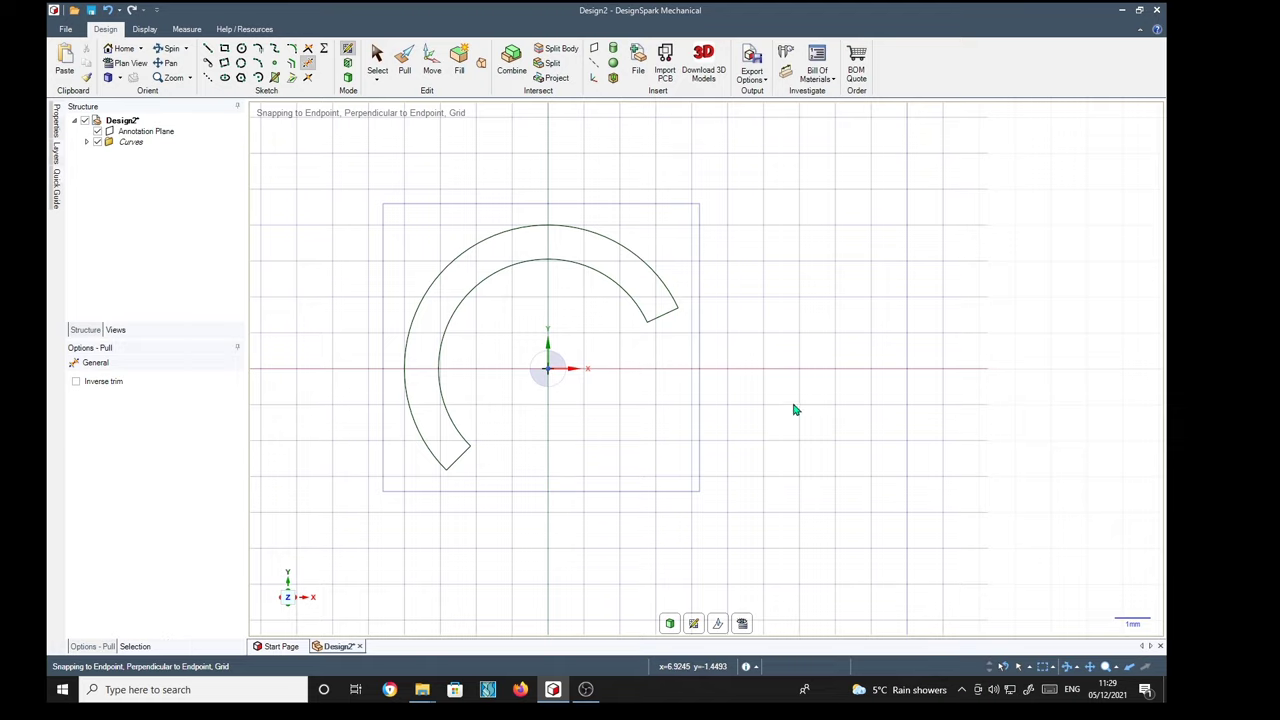
key(p)
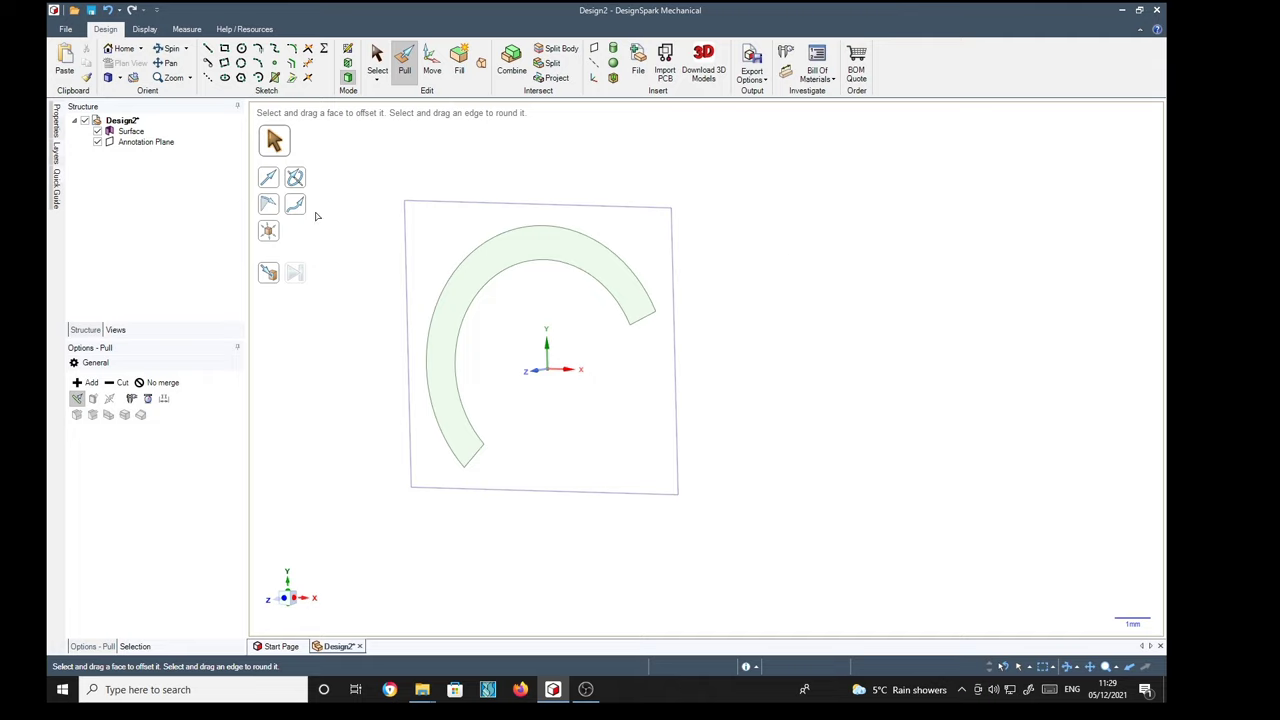
Delete the Annotation Plane
click(143, 148)
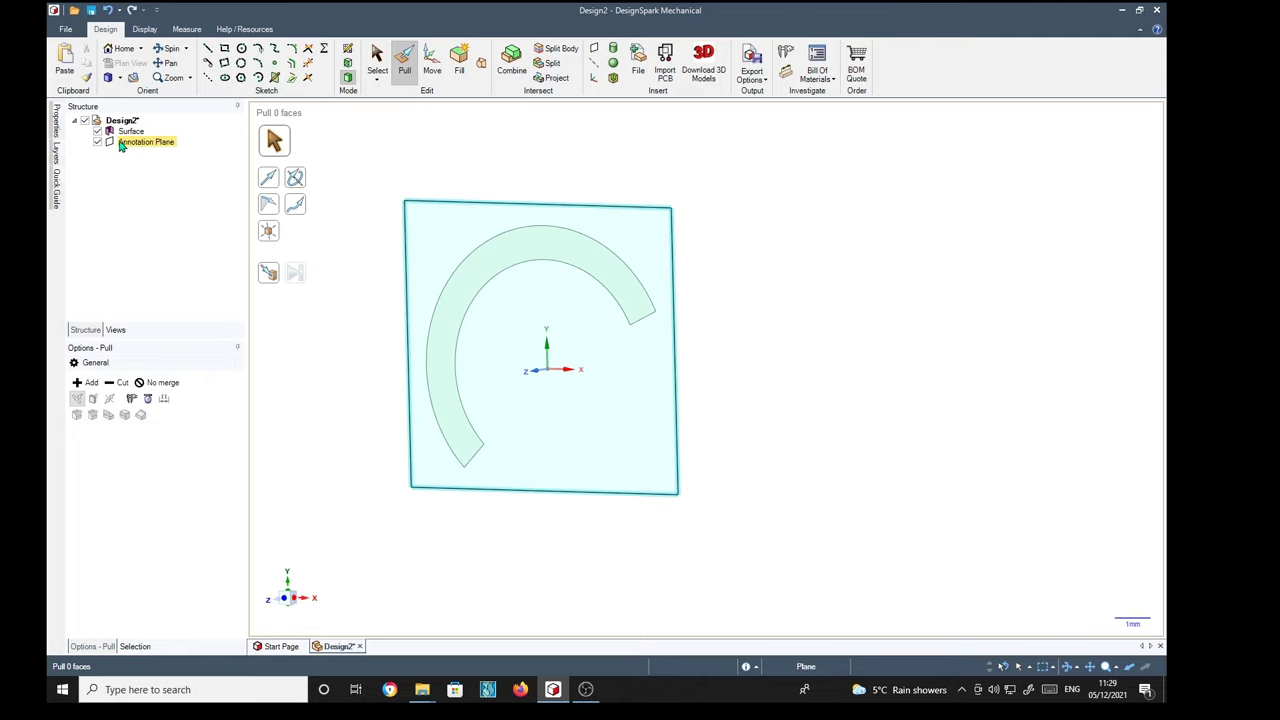
right_click(120, 146)
click(149, 216)
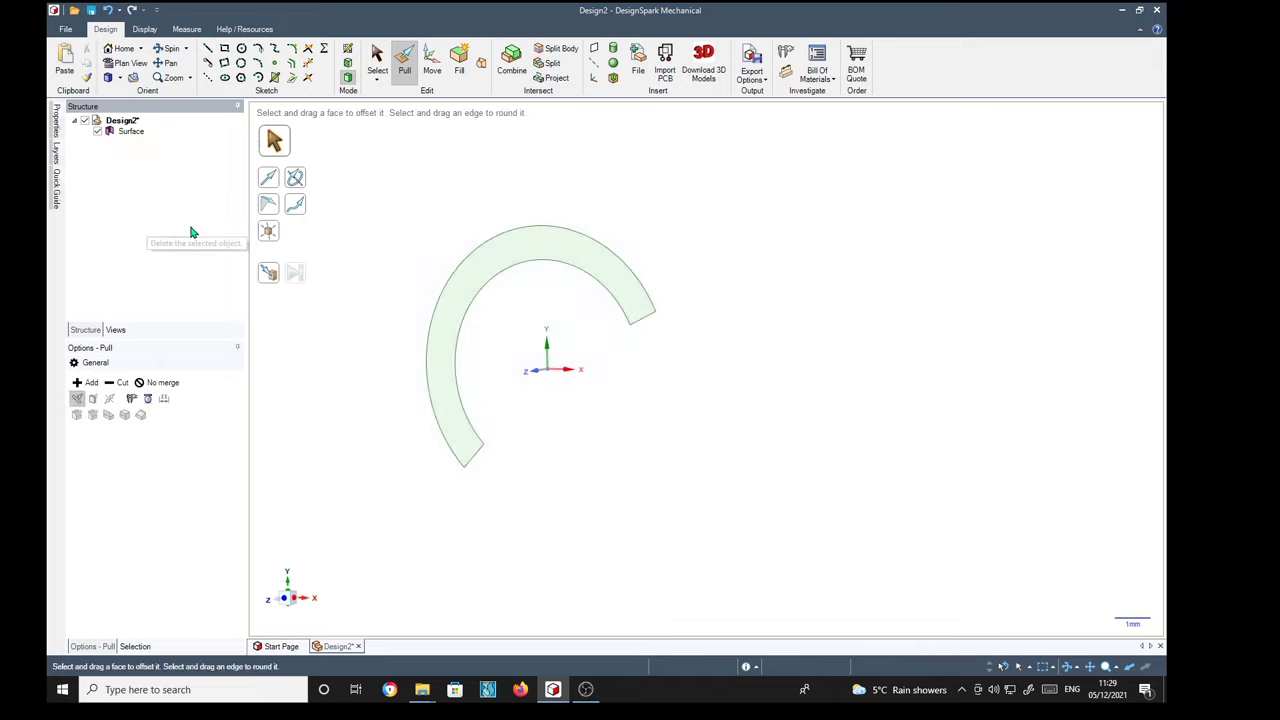
Pull the arc face 6 mm into a solid C-shaped piece and view it end-on
click(626, 290)
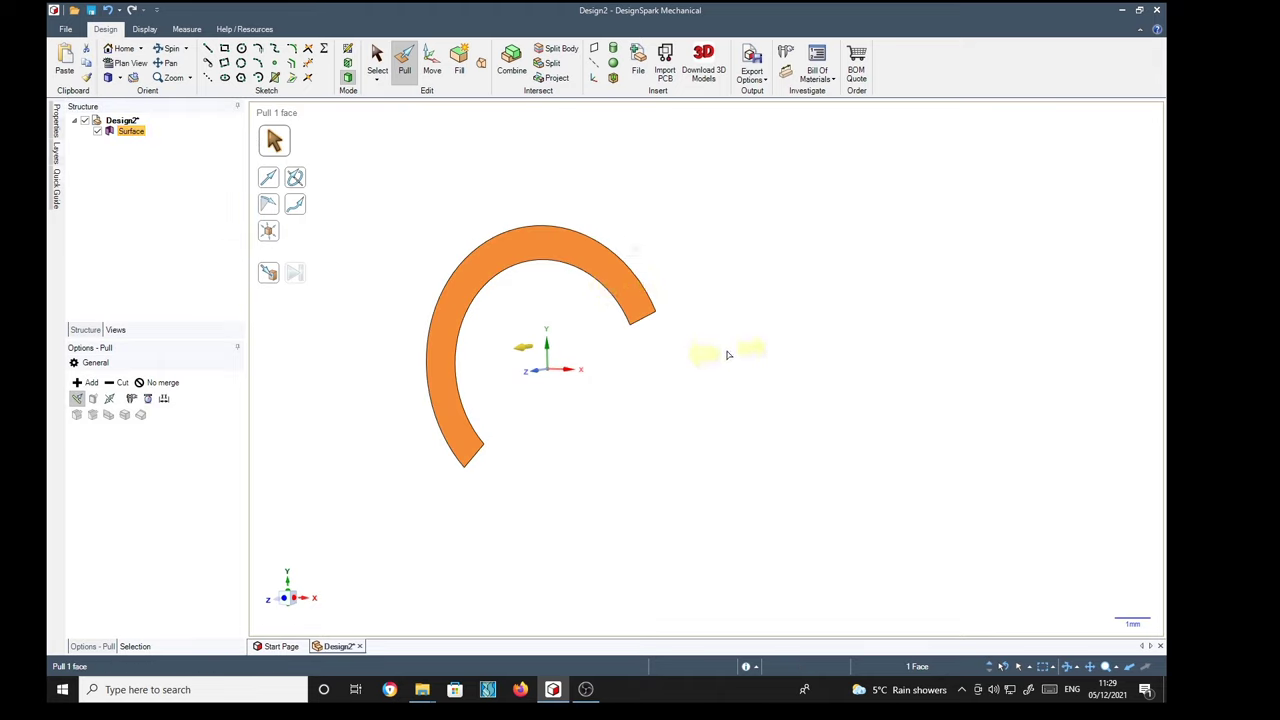
text(6)
key(Return)
middle_drag(728, 355, 526, 391)
click(509, 257)
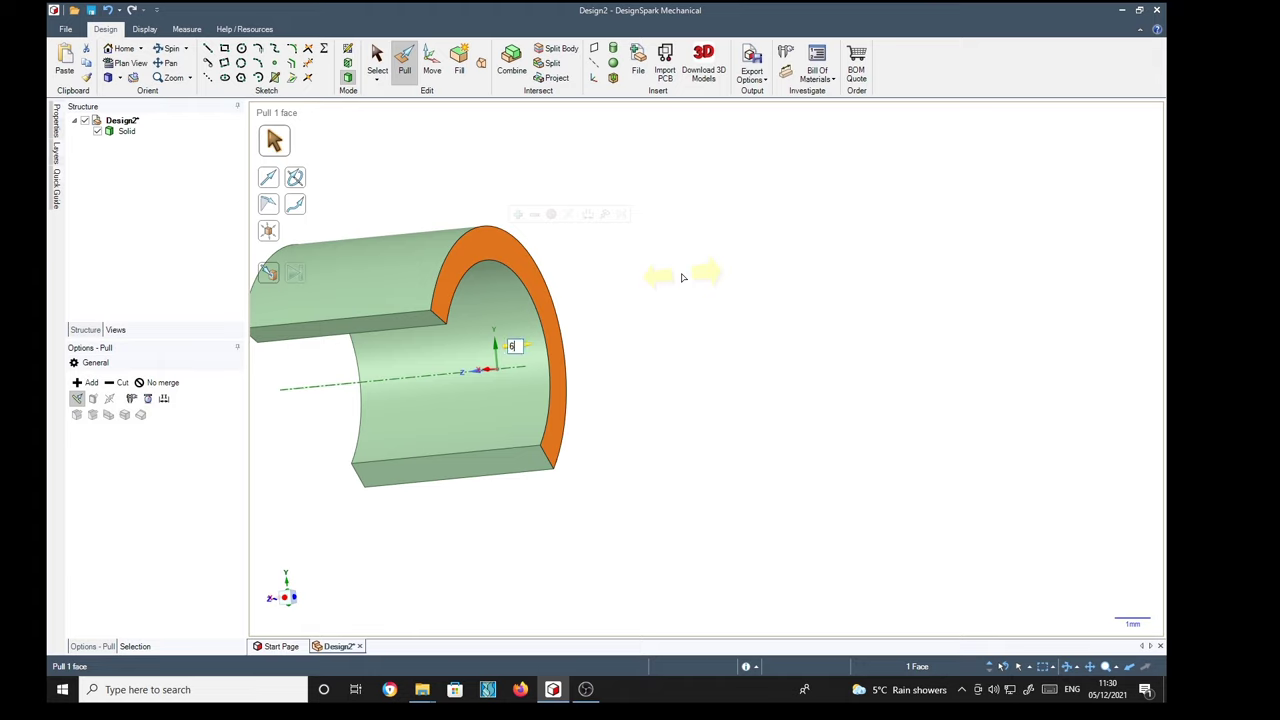
middle_drag(682, 277, 923, 346)
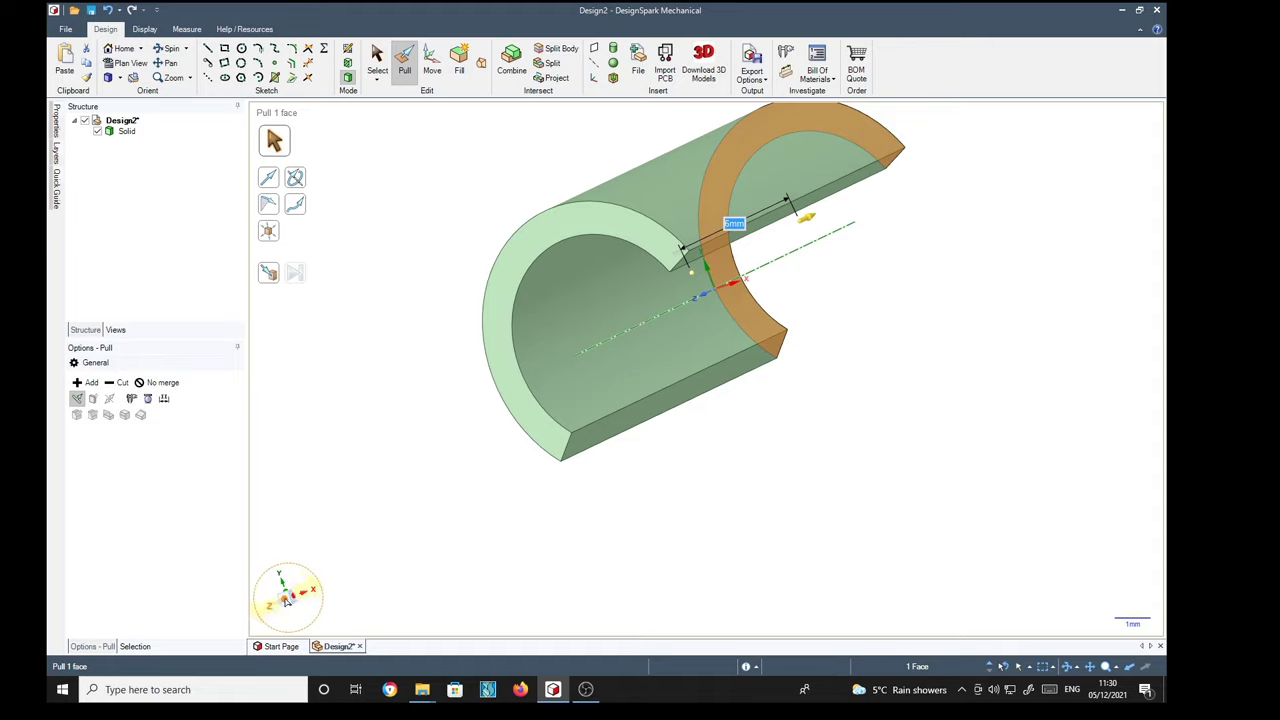
click(287, 598)
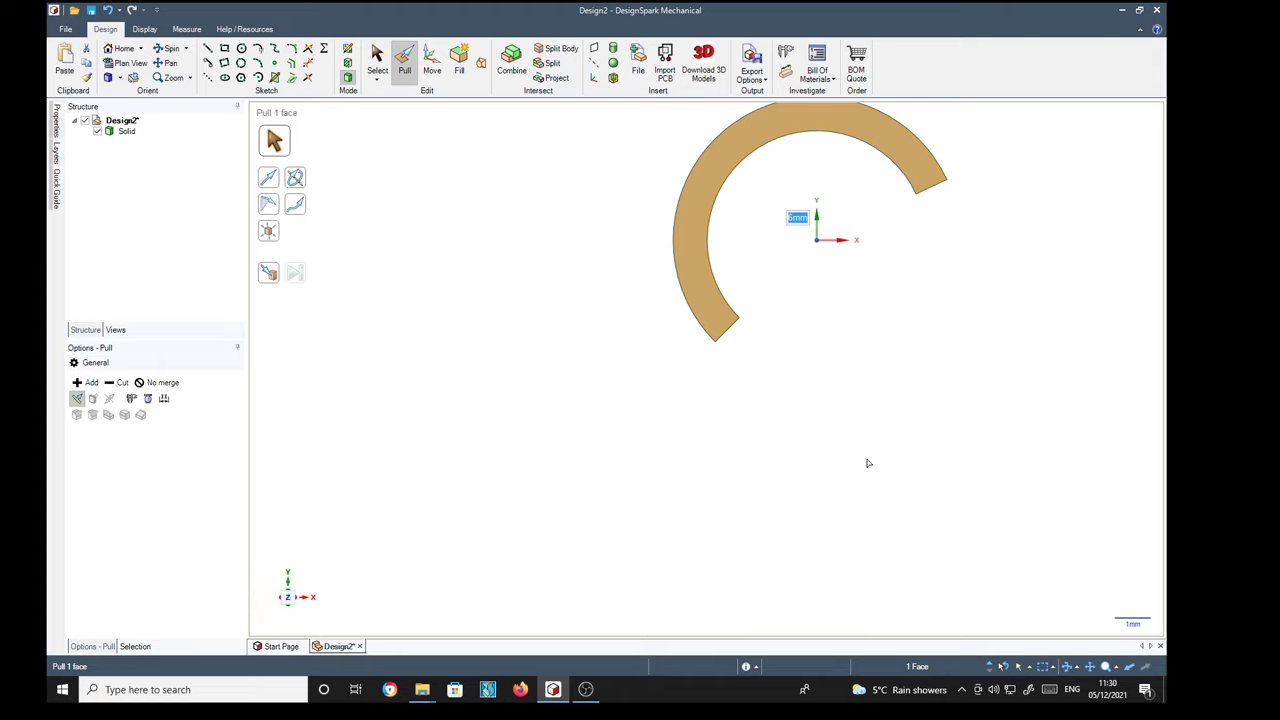
shift+middle_drag(997, 349, 846, 483)
Clear the edge and face selections and pick the origin's X axis as the sketch reference
click(840, 477)
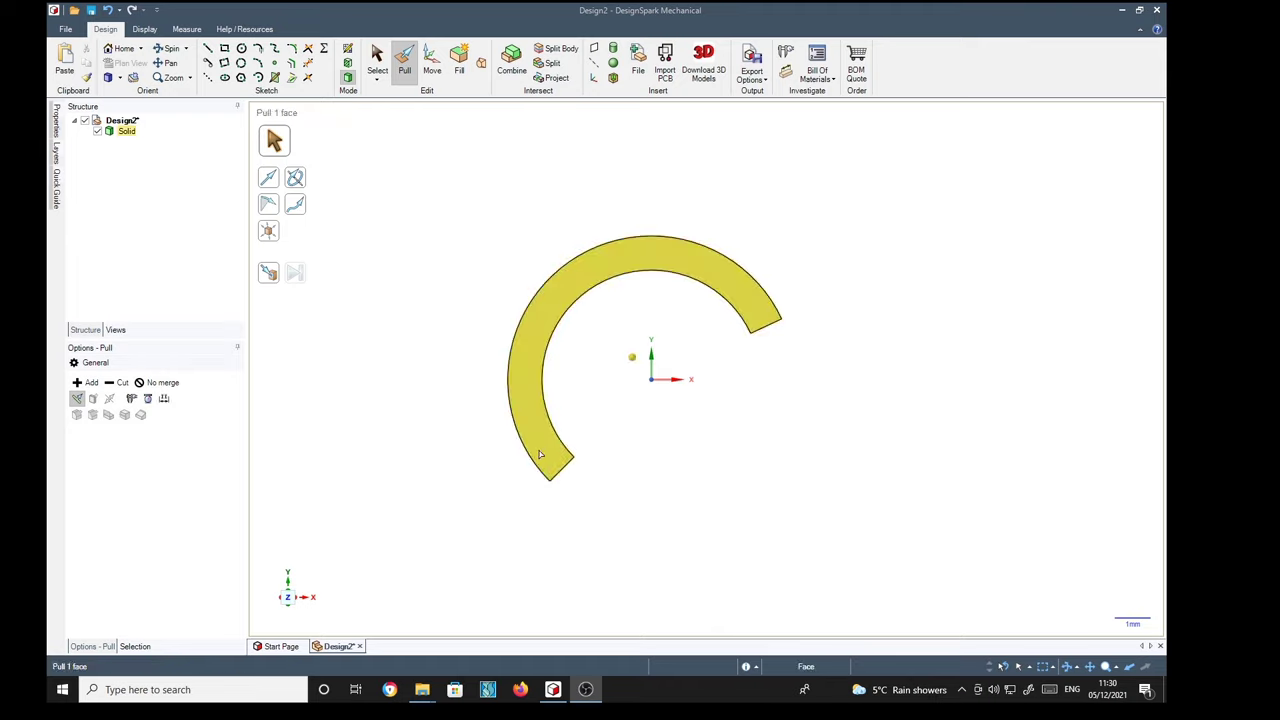
click(512, 360)
key(Escape)
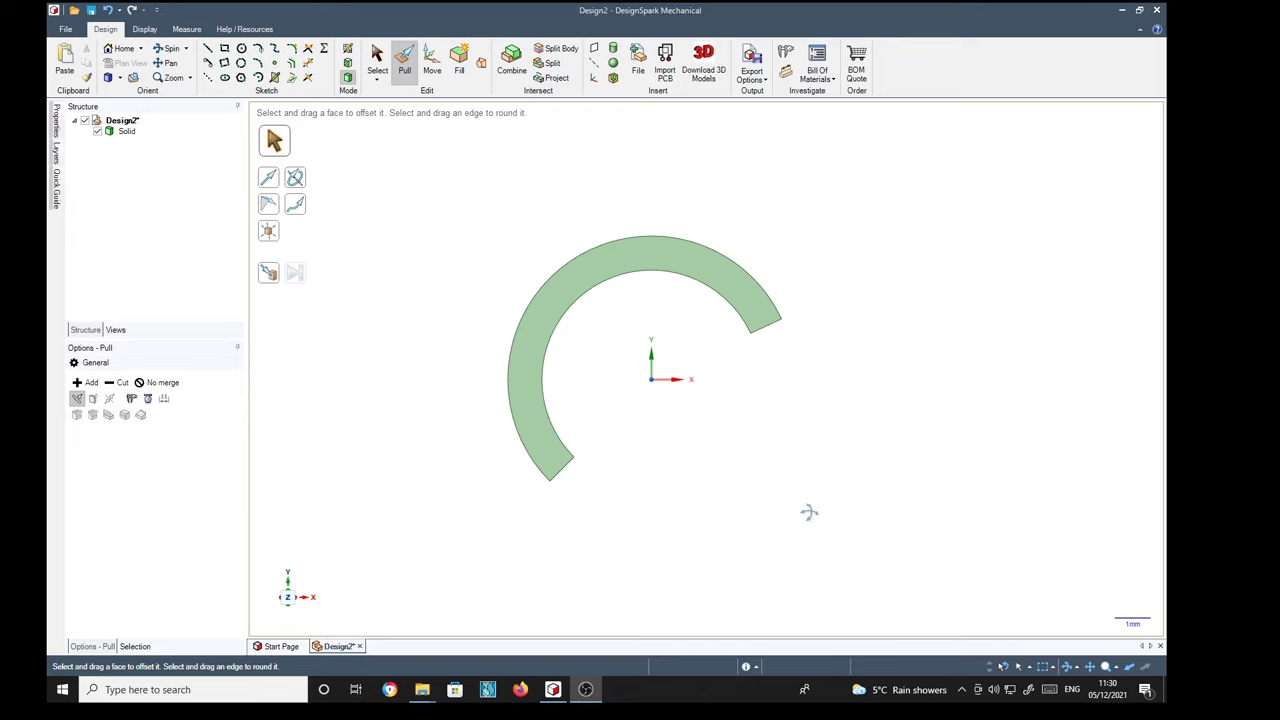
middle_drag(809, 511, 830, 513)
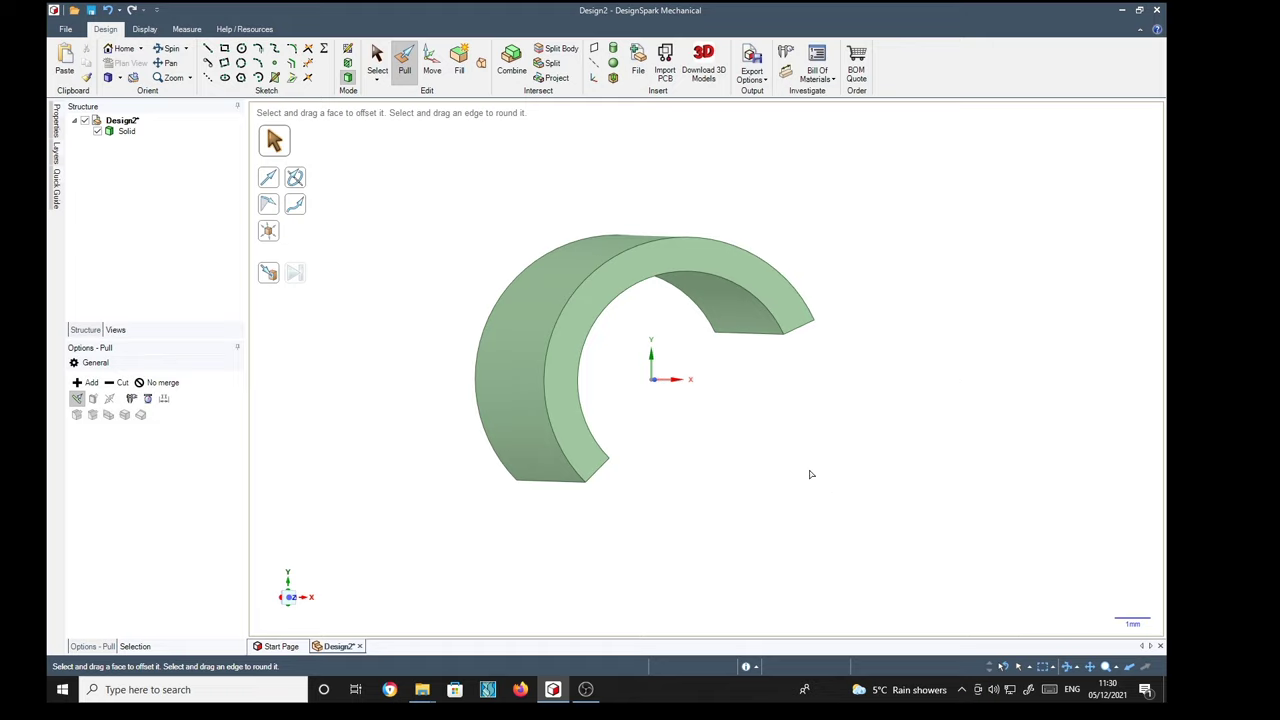
click(516, 384)
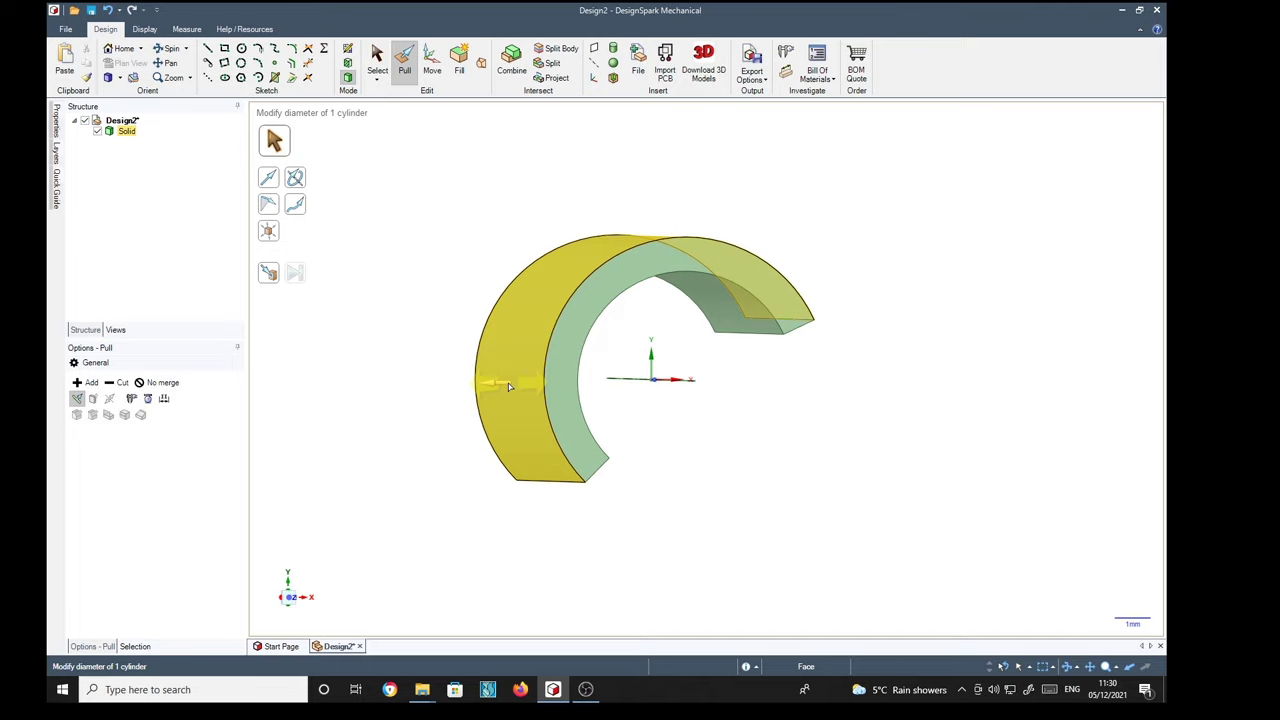
key(Escape)
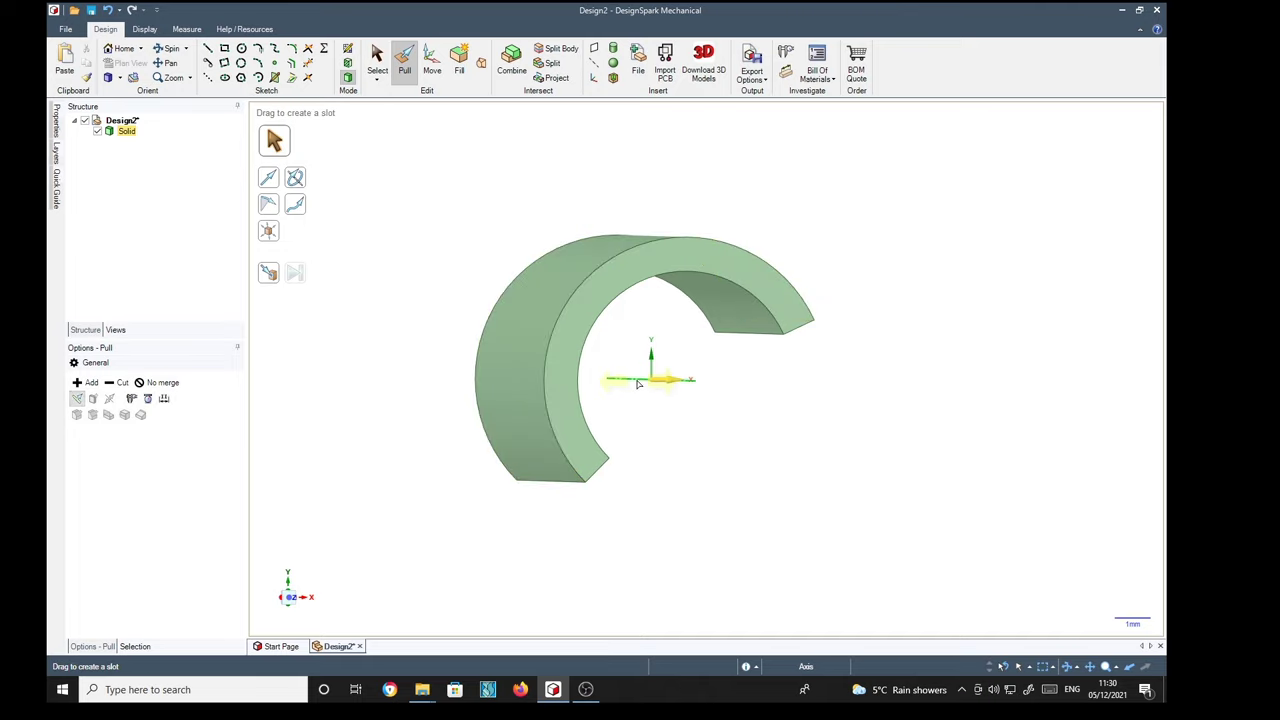
click(377, 60)
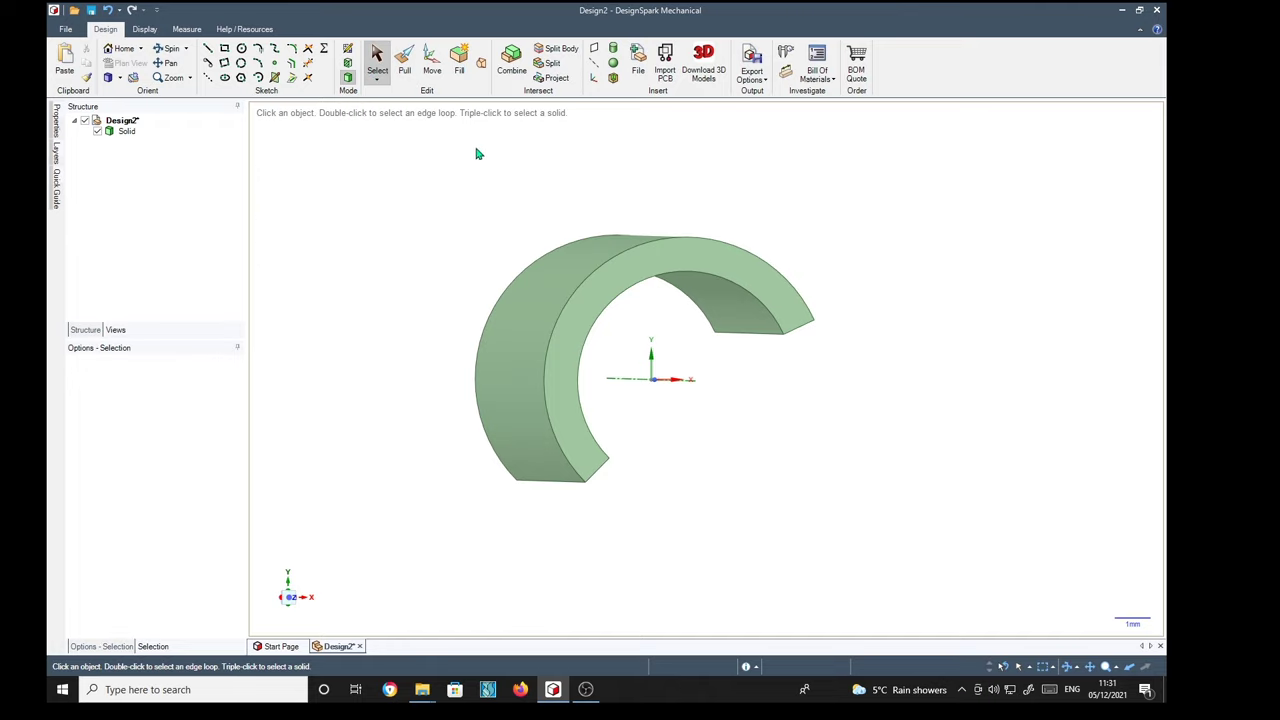
click(640, 379)
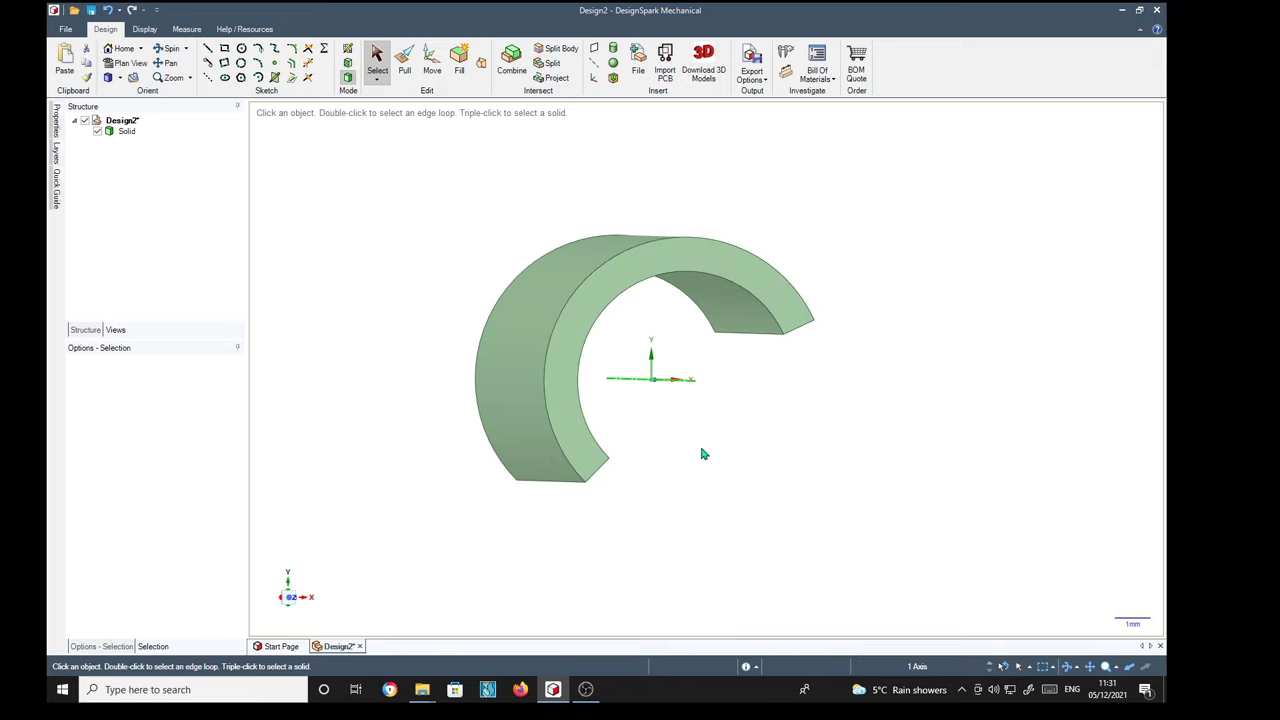
Sketch on the X axis plane, move the plane to the piece's outer side, and view it square-on
key(k)
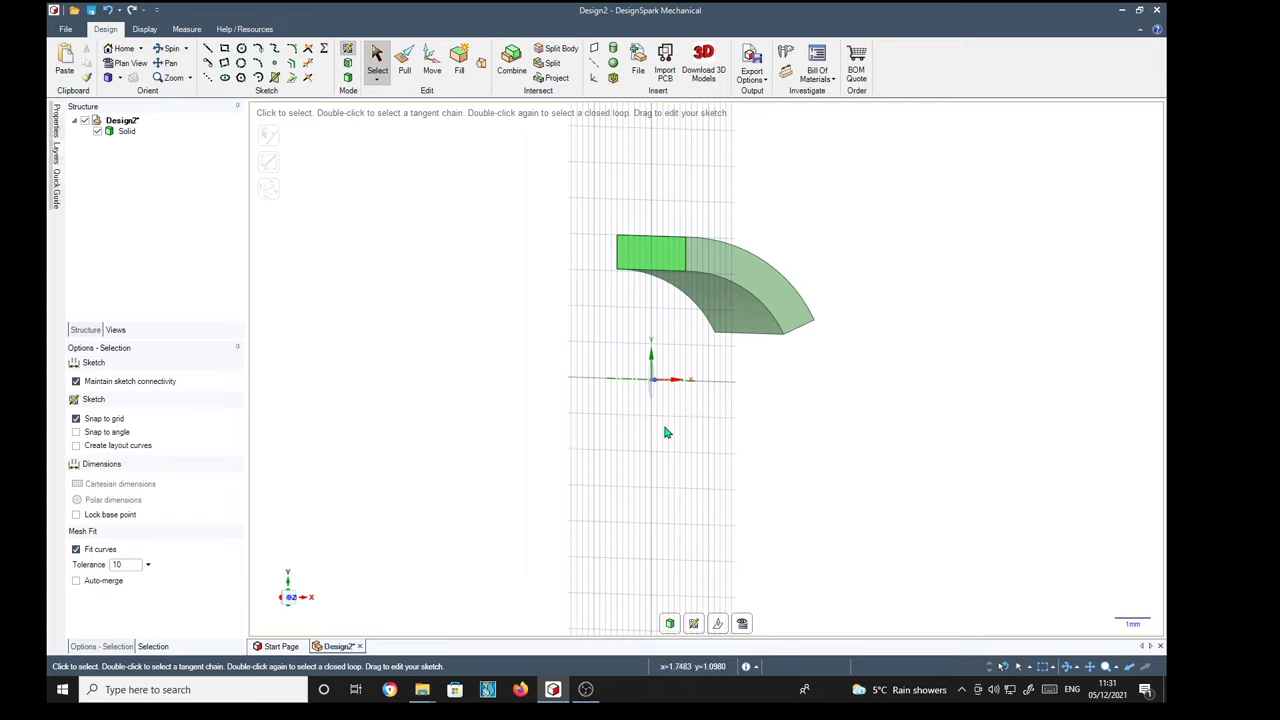
click(720, 625)
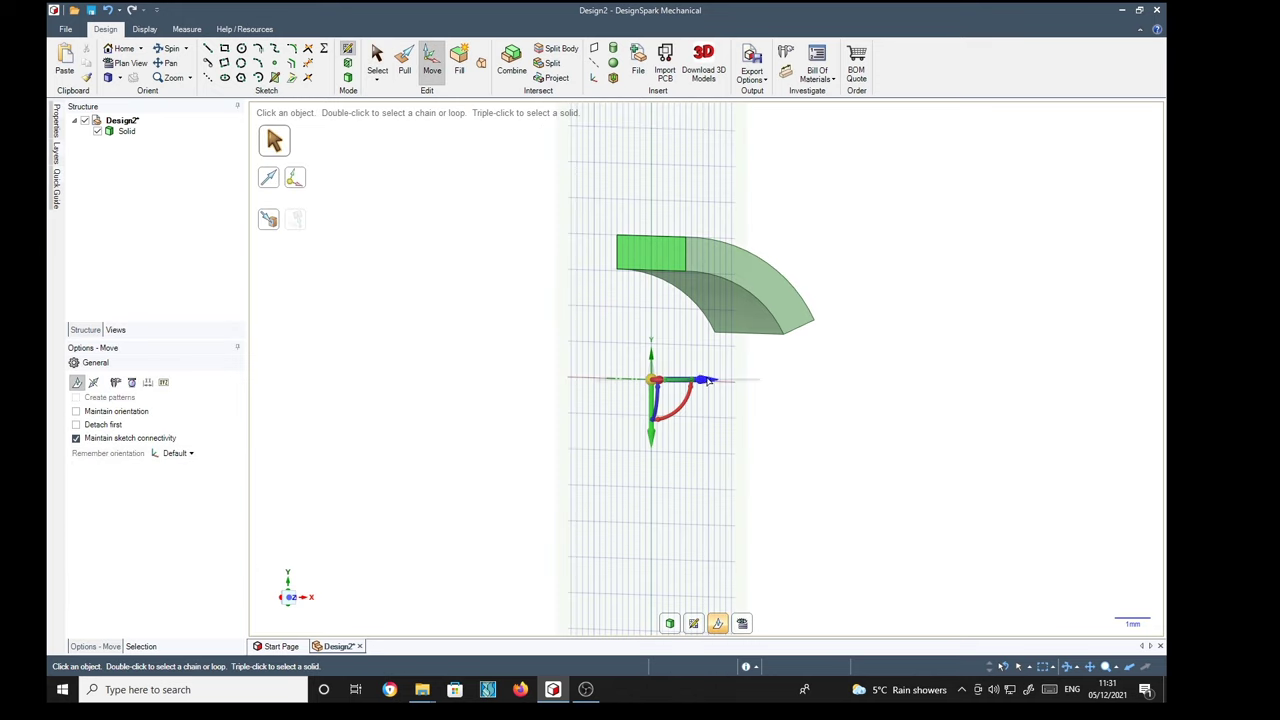
drag(706, 380, 533, 393)
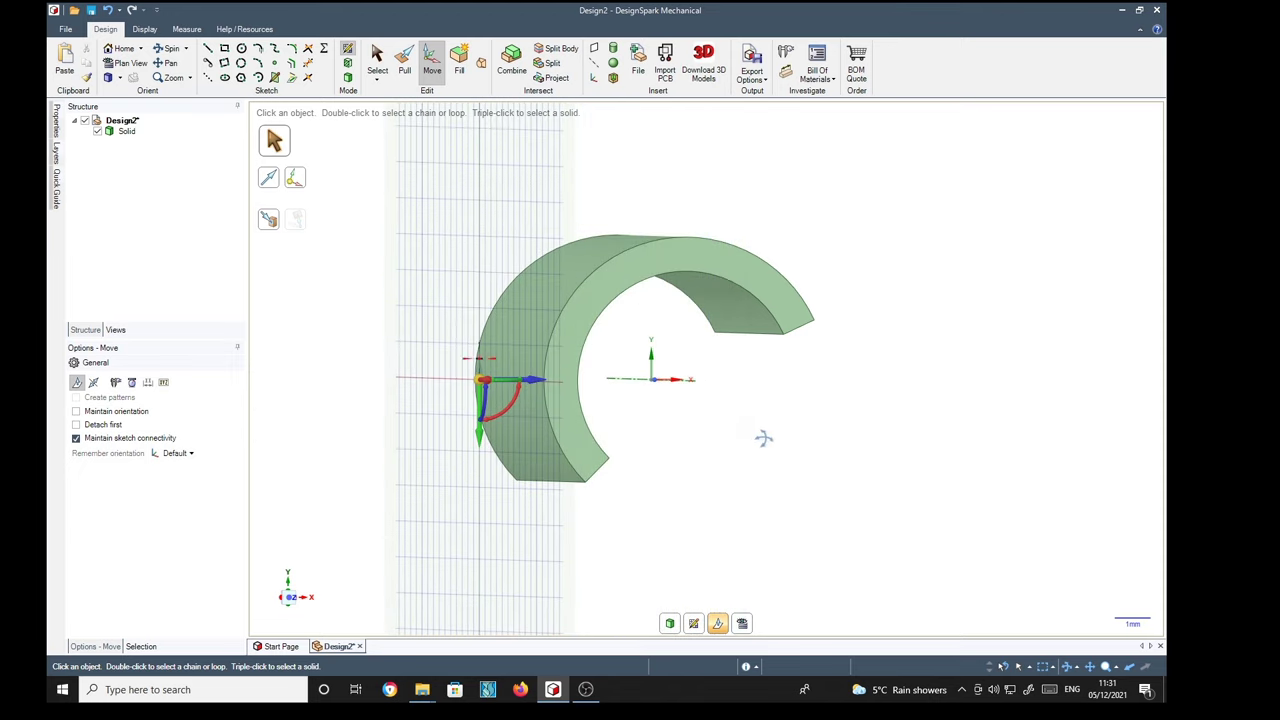
middle_drag(764, 437, 829, 449)
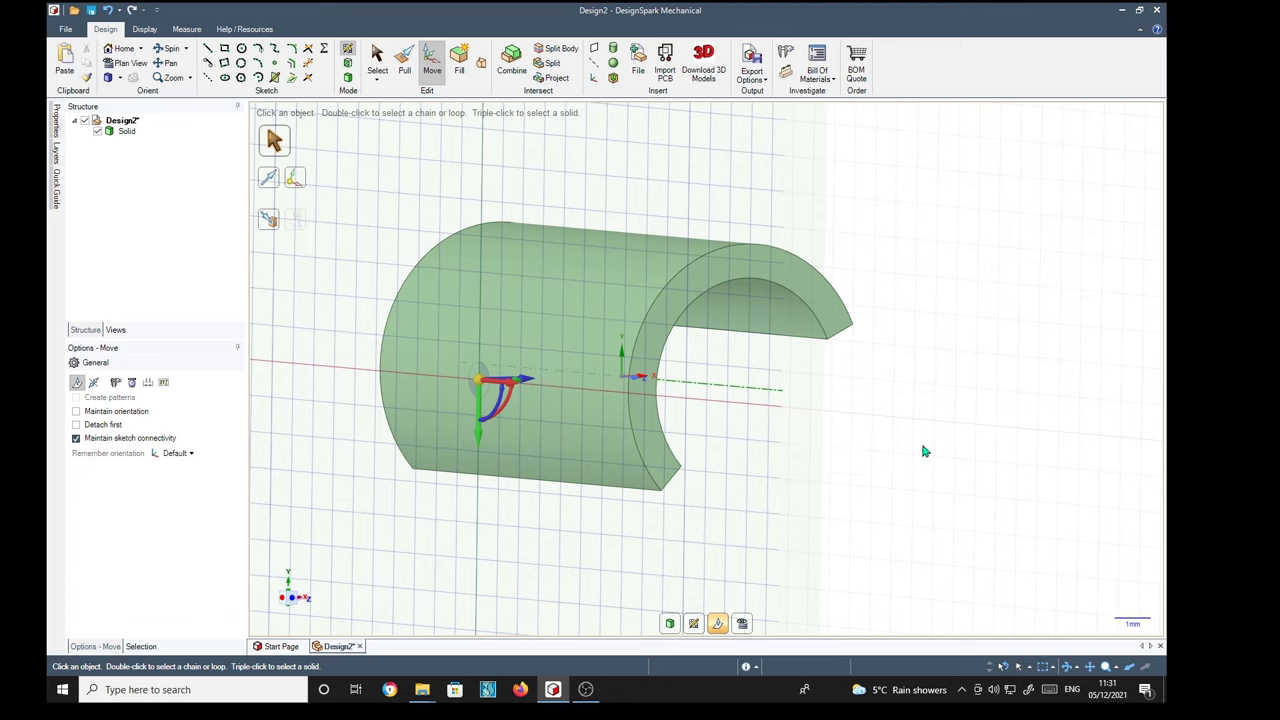
key(v)
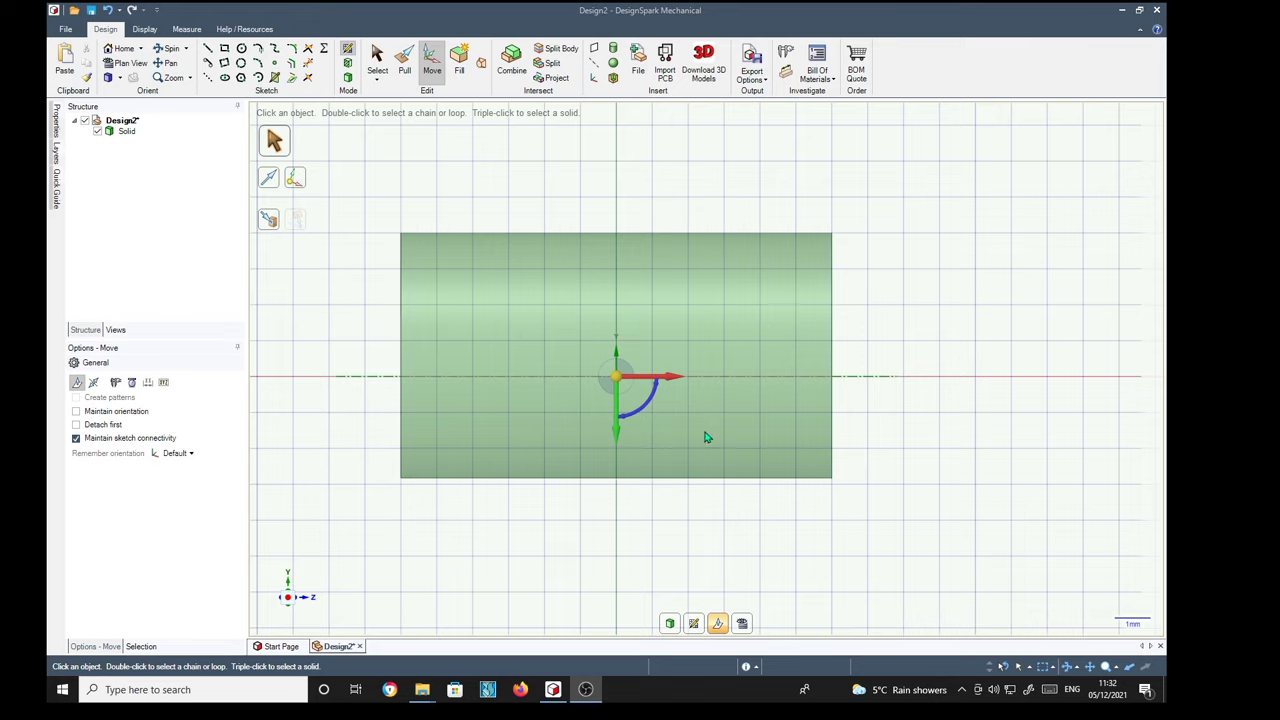
Sketch a 4 mm diameter circle centred on the origin
key(c)
click(616, 377)
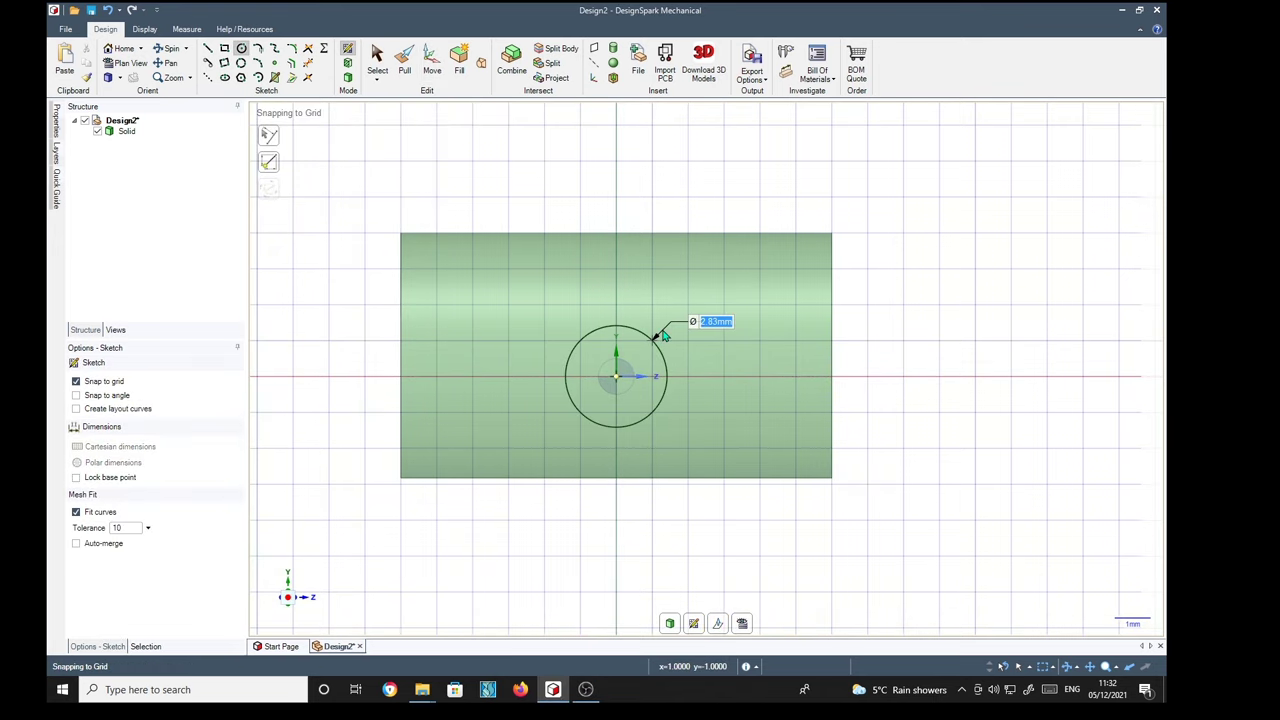
text(4)
key(Return)
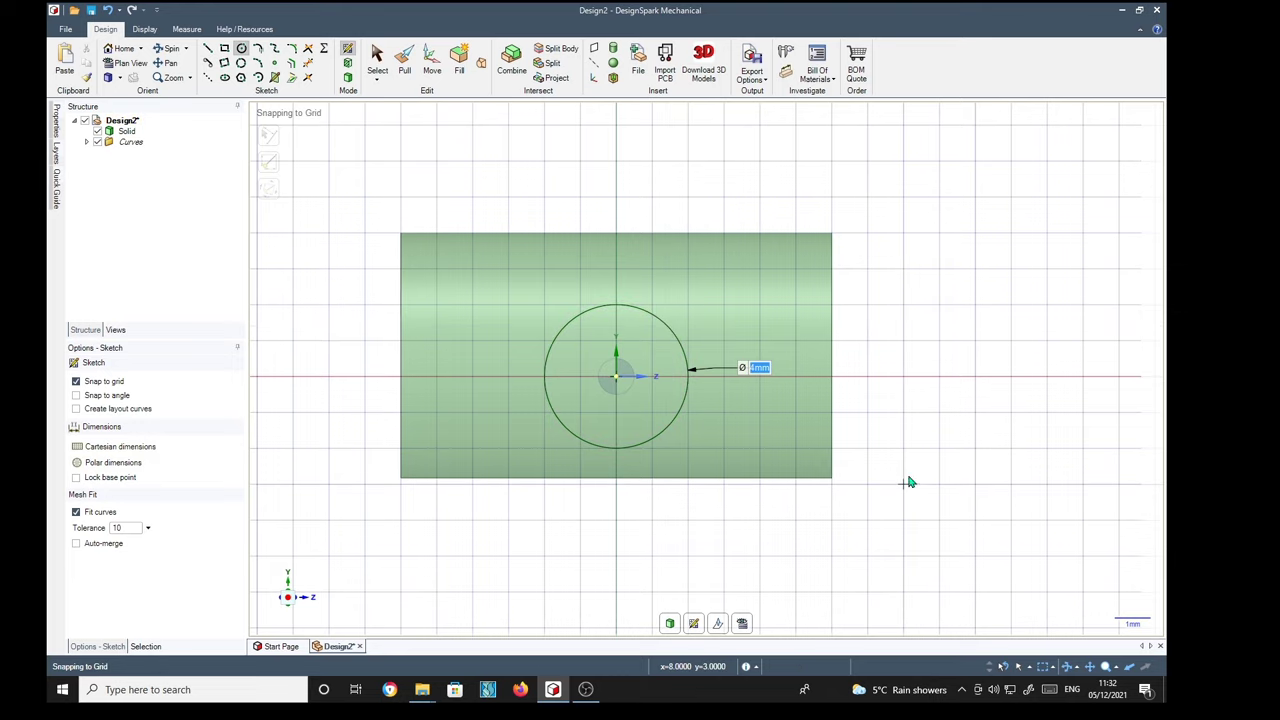
Pull the circle out 26 mm into a solid rod beside the arc piece
key(p)
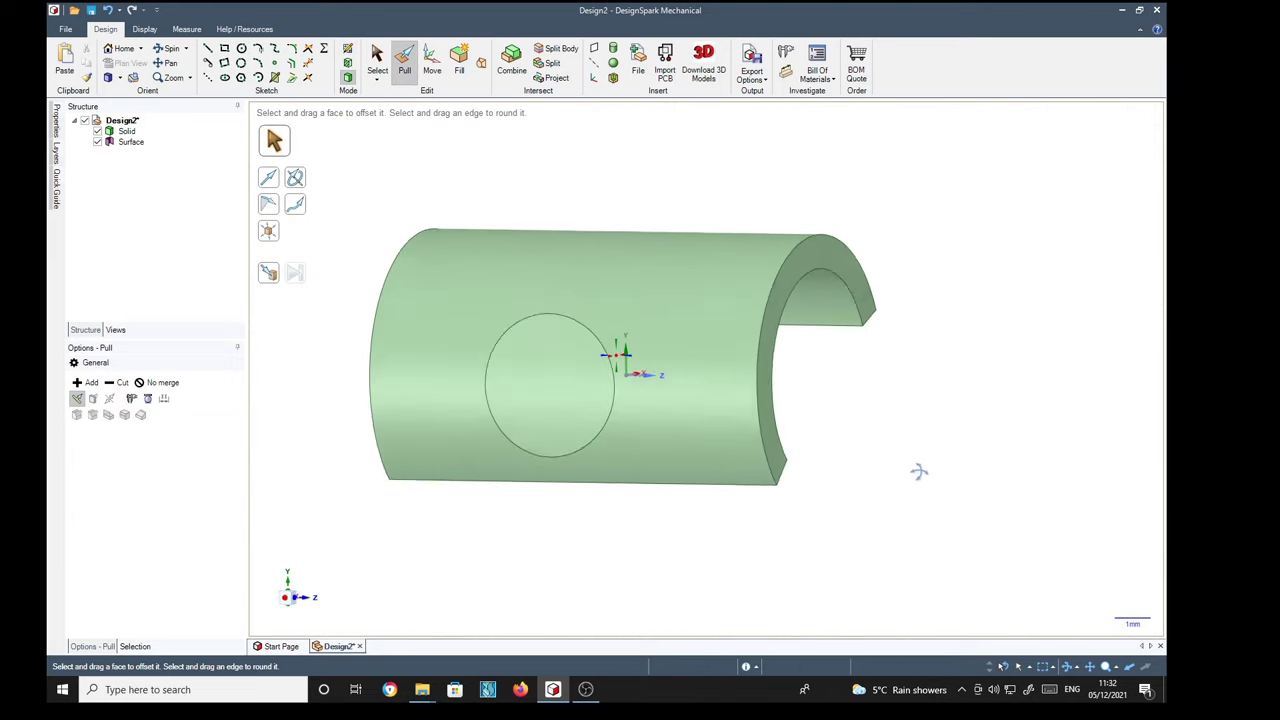
click(476, 418)
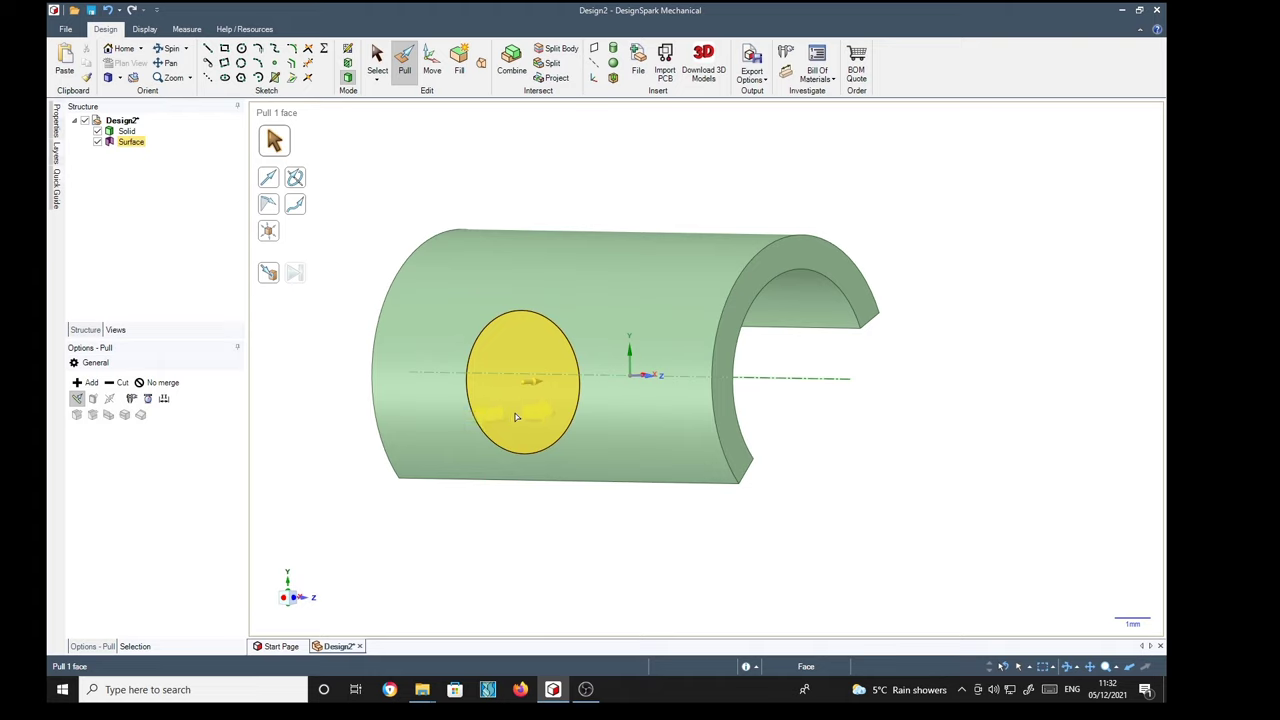
drag(516, 417, 465, 420)
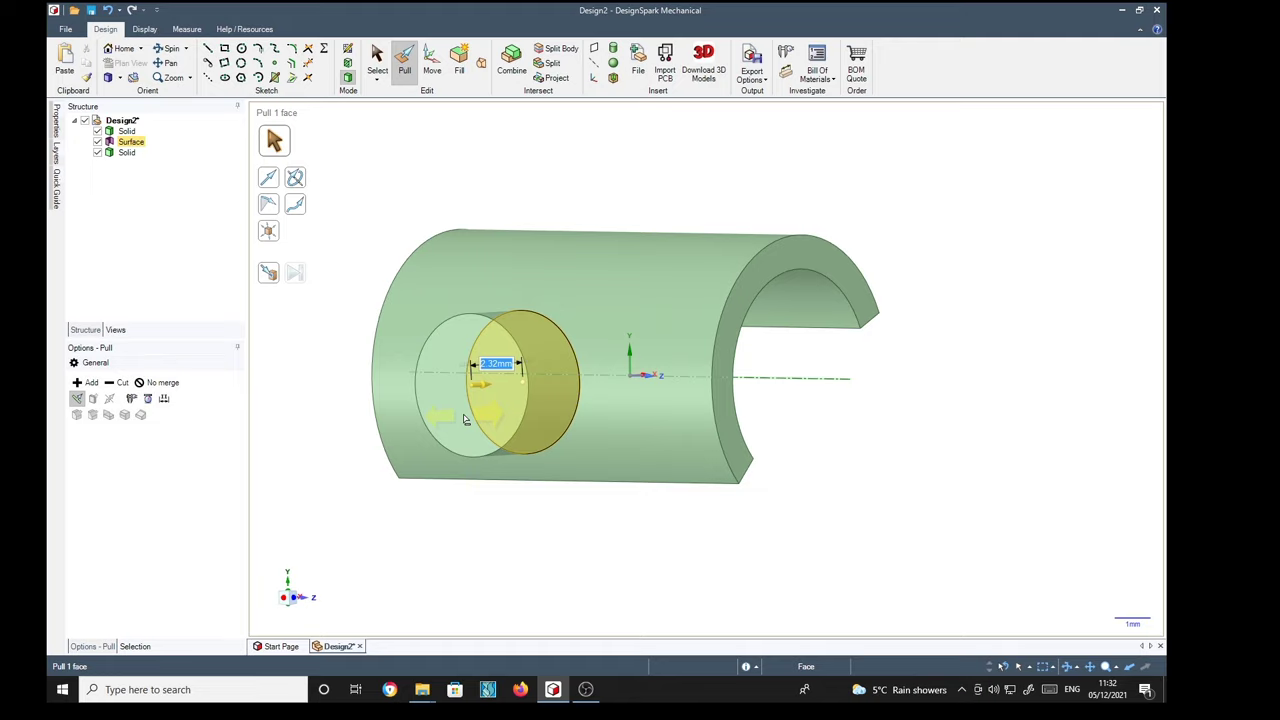
text(26)
key(Return)
scroll(466, 420, down, 3)
middle_drag(466, 420, 474, 497)
mouse_move(566, 503)
shift+middle_down()
mouse_move(740, 497)
mouse_move(716, 512)
mouse_move(723, 503)
shift+middle_up()
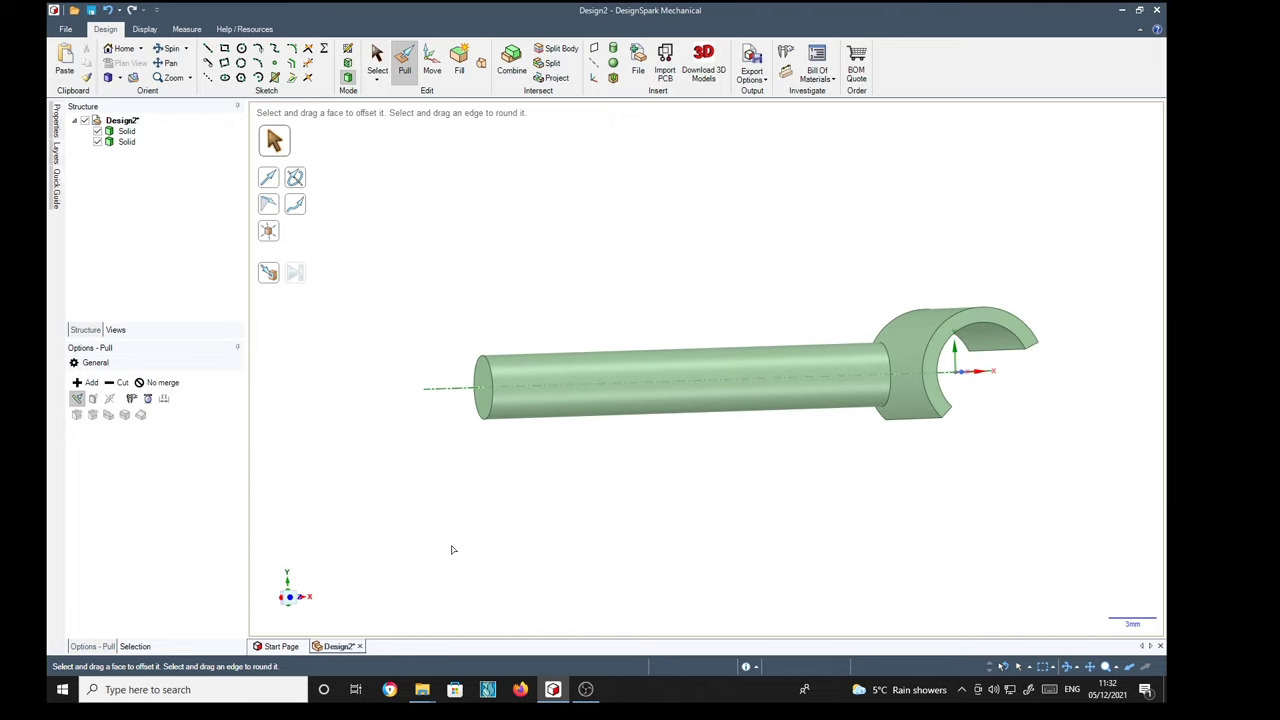
Copy the rod's free end edge 4 mm along the rod toward the arc piece
click(486, 404)
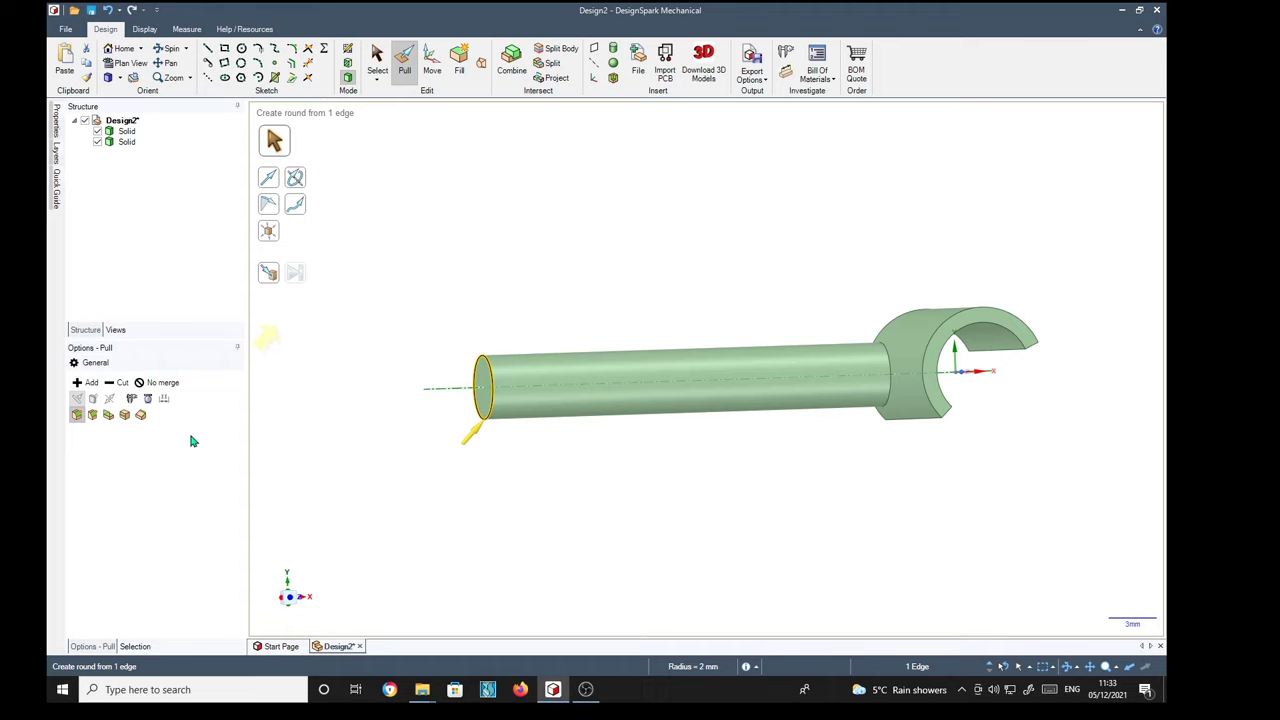
click(125, 416)
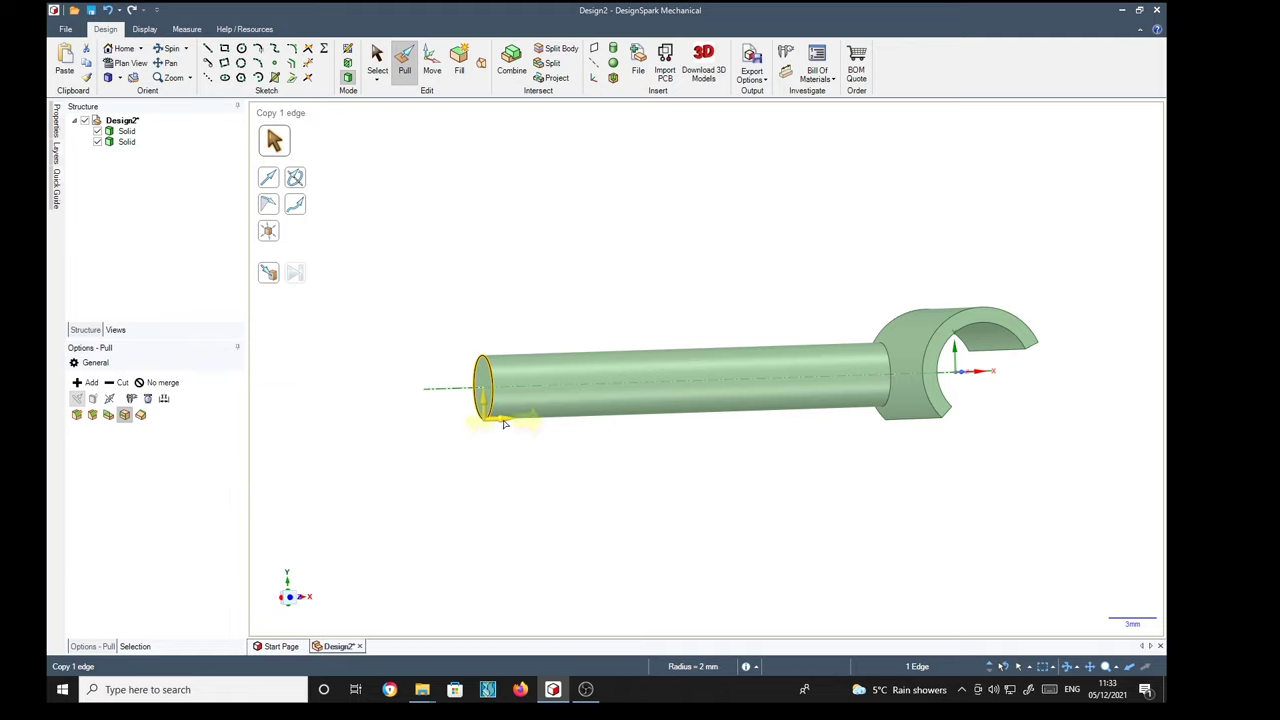
drag(509, 423, 535, 423)
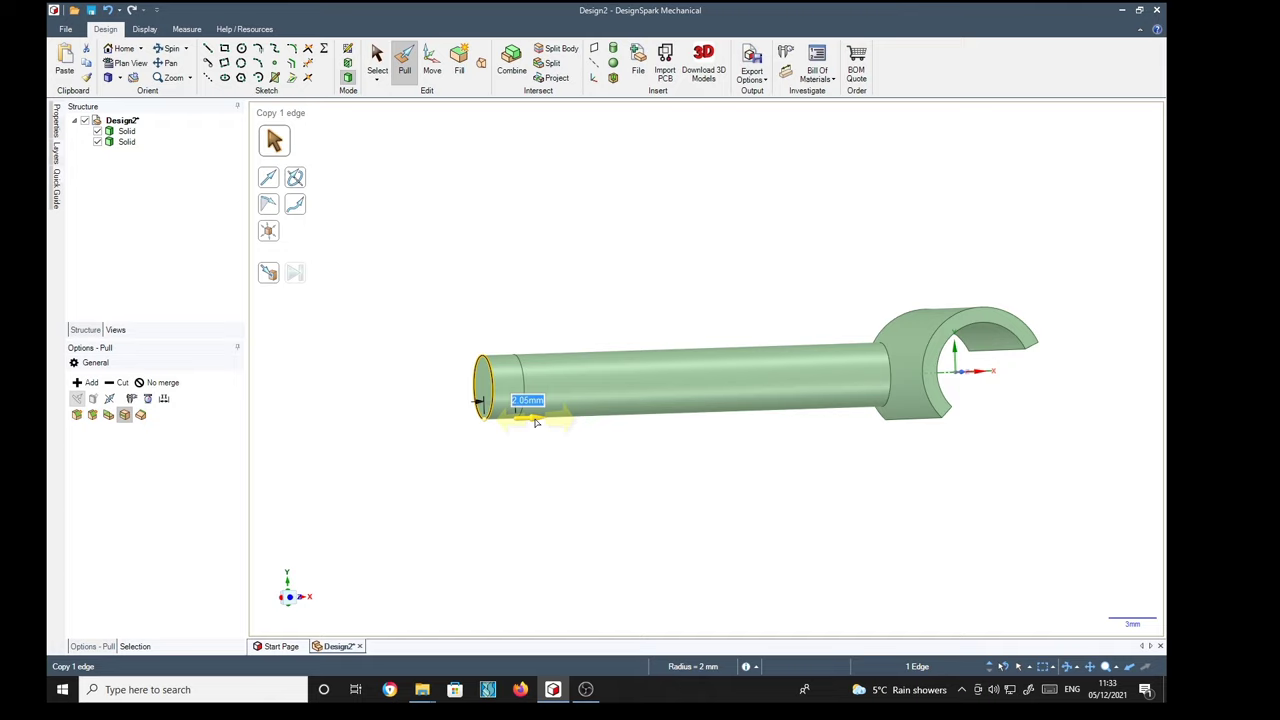
text(4)
key(Return)
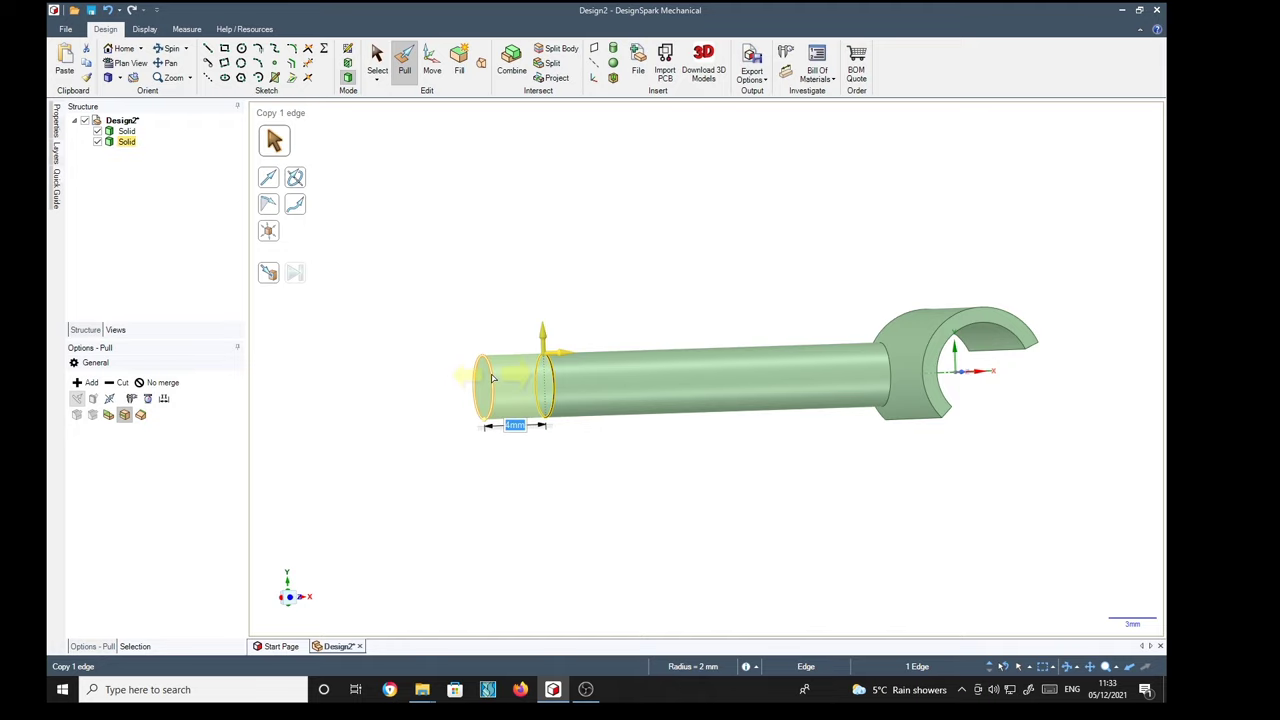
click(492, 378)
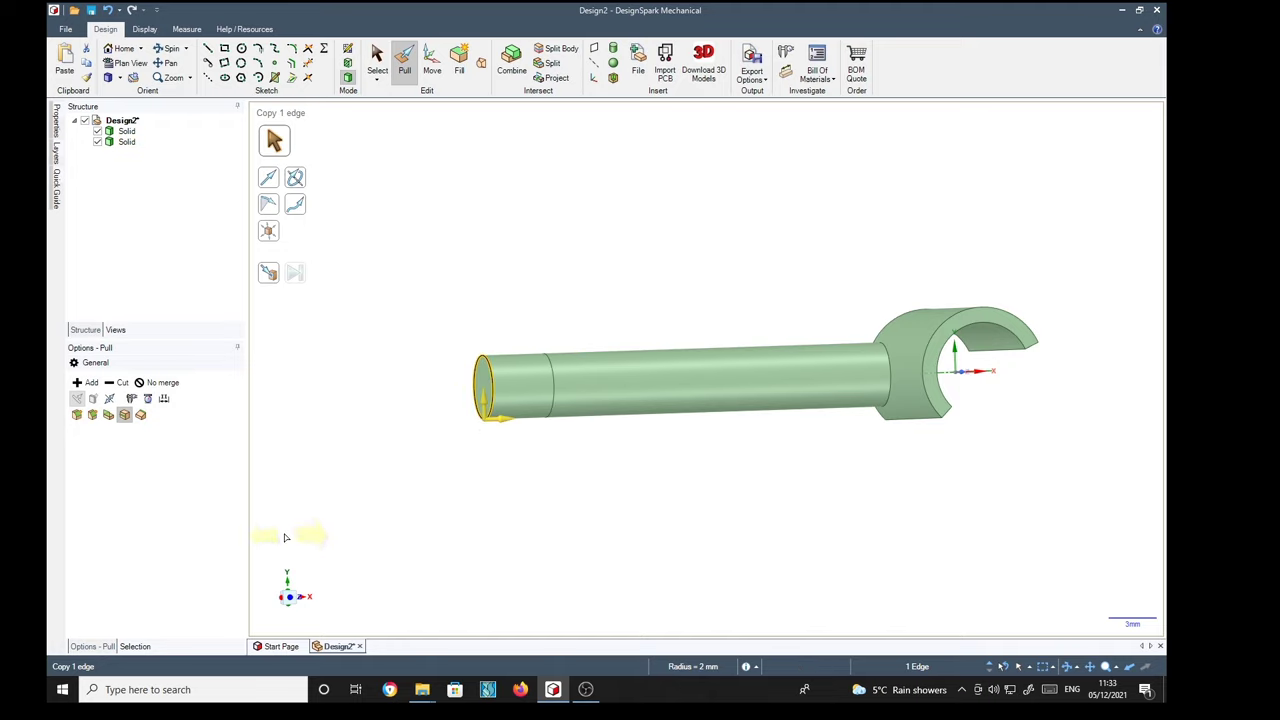
Pivot the rod's end face into a cone over the last 4 mm, entering 1.2 for the tip
click(140, 414)
scroll(457, 486, up, 3)
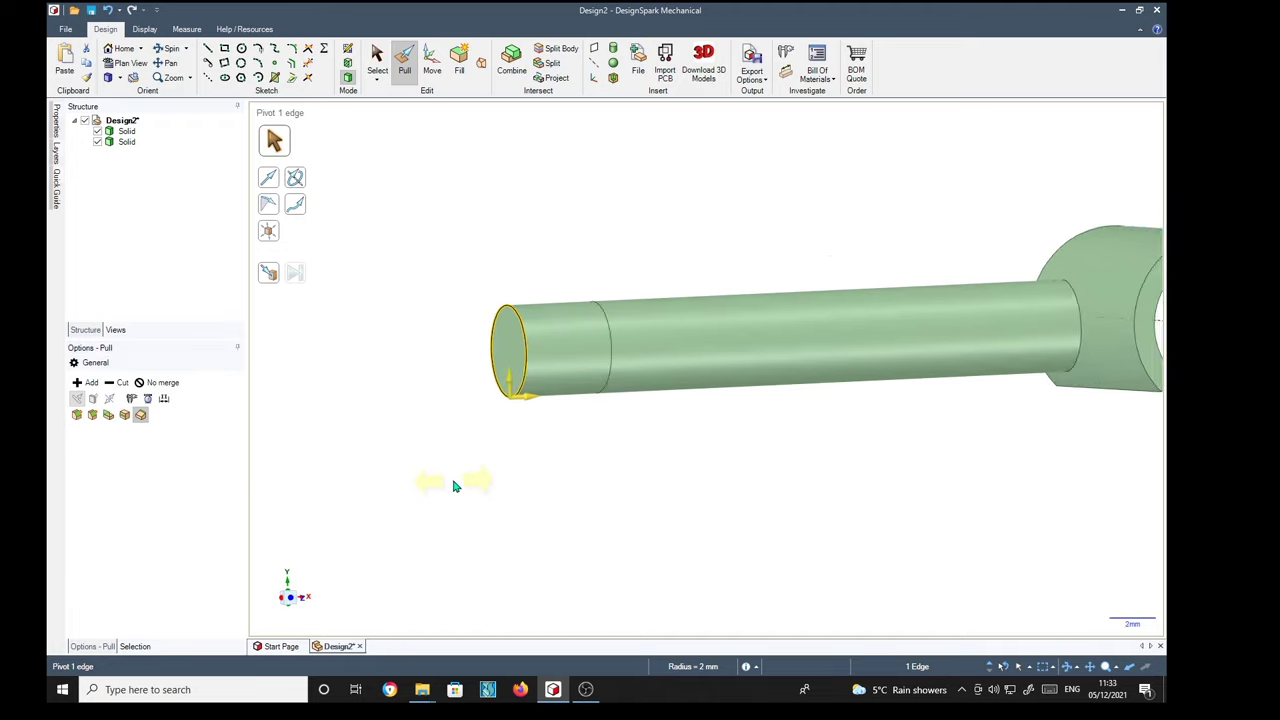
scroll(450, 371, up, 2)
click(575, 420)
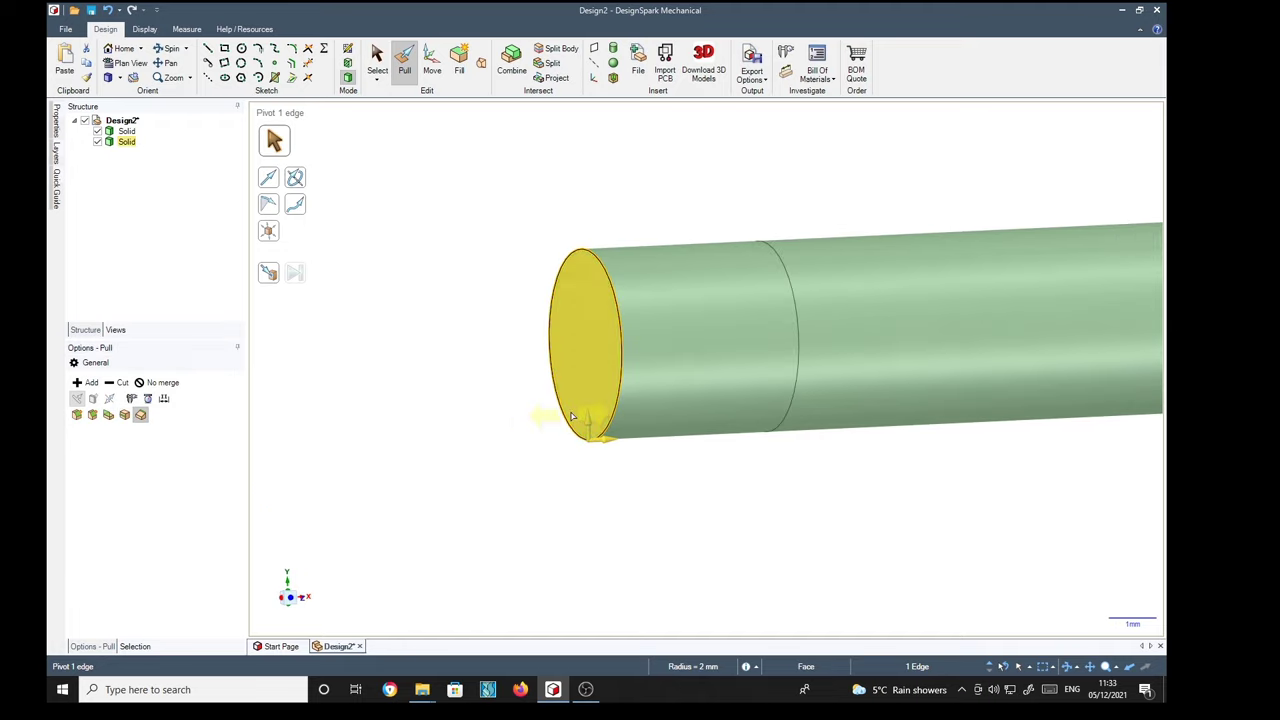
drag(586, 422, 586, 373)
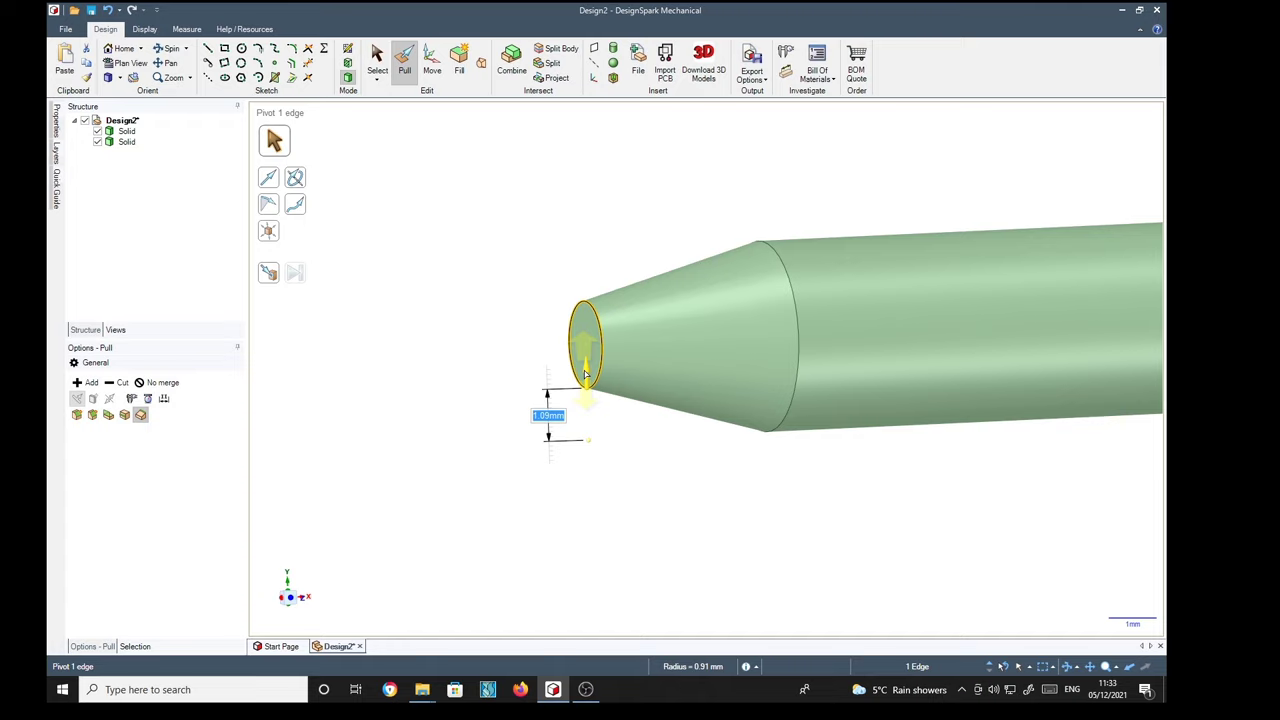
text(1)
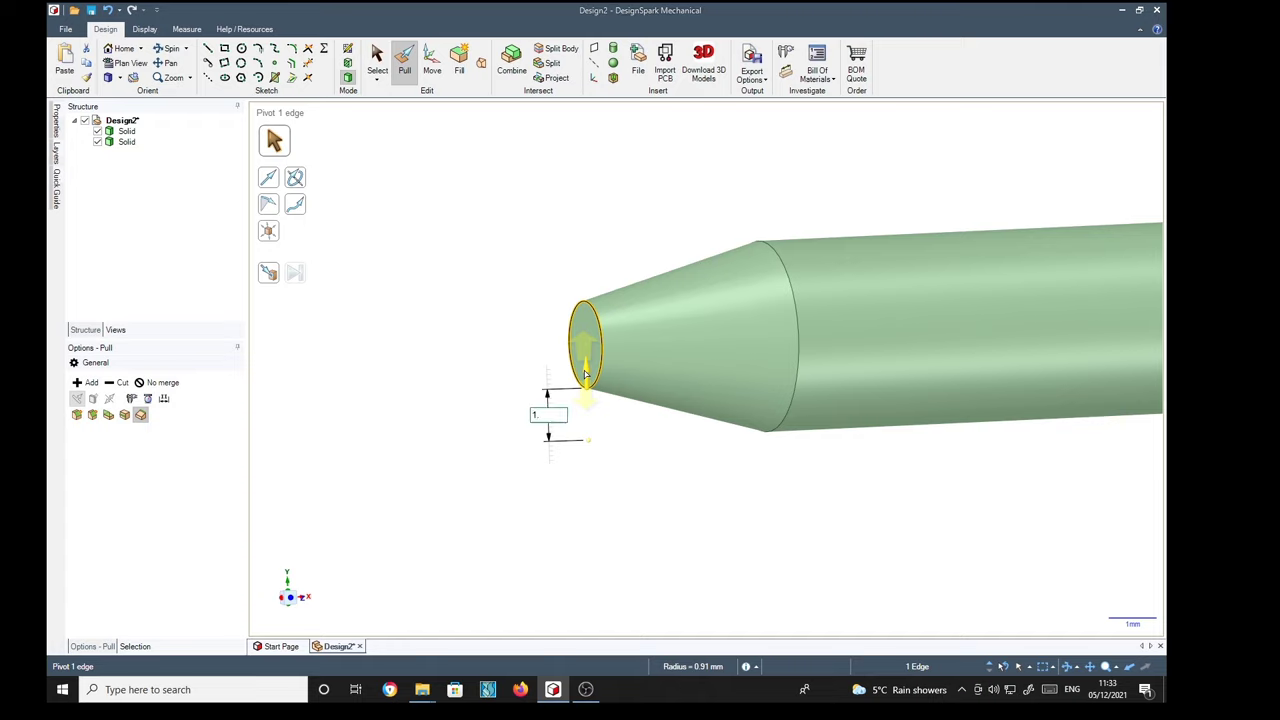
text(.2)
key(Return)
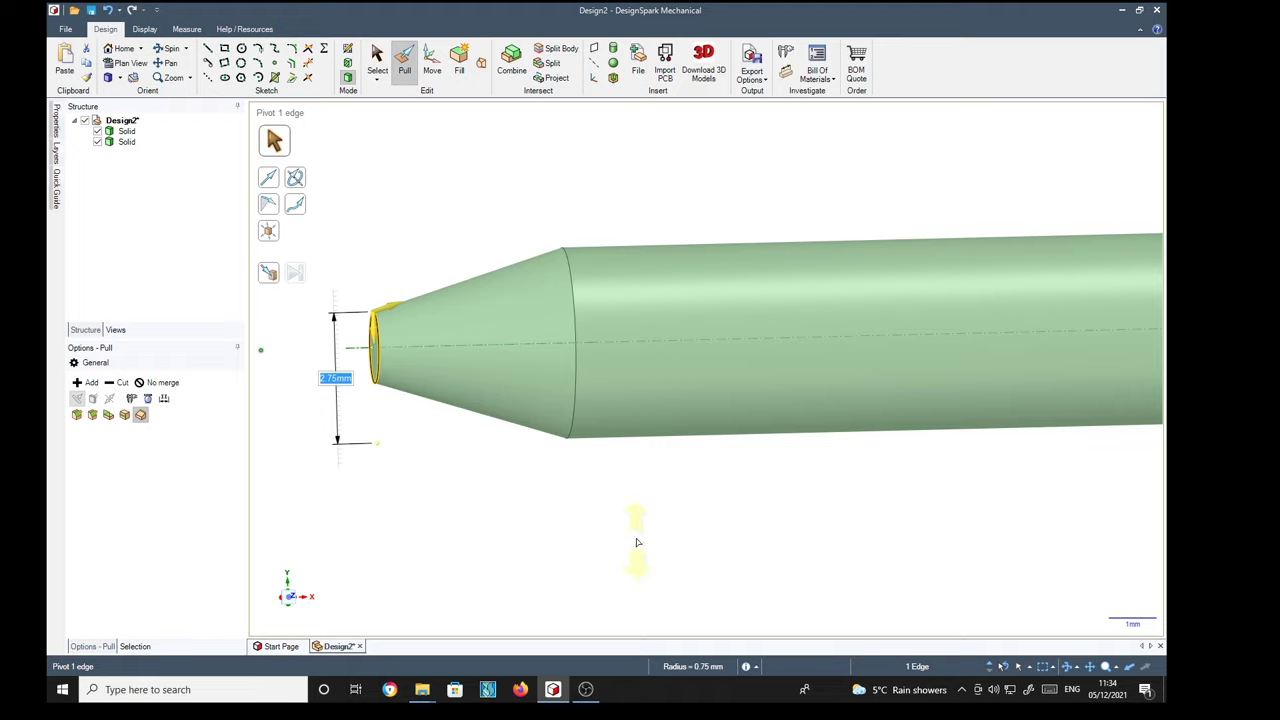
Copy the cone-to-rod edge twice along the rod, about 1.8 mm steps, bounding a narrow band
click(573, 413)
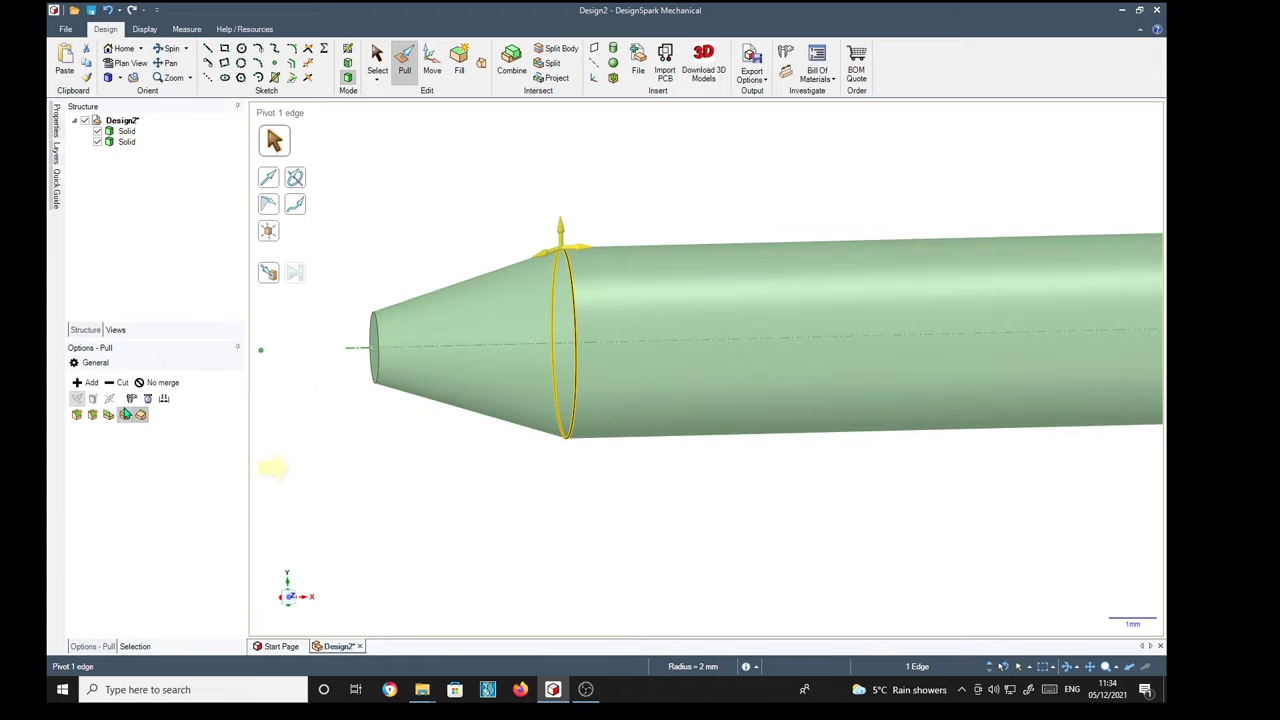
click(125, 413)
drag(583, 251, 698, 191)
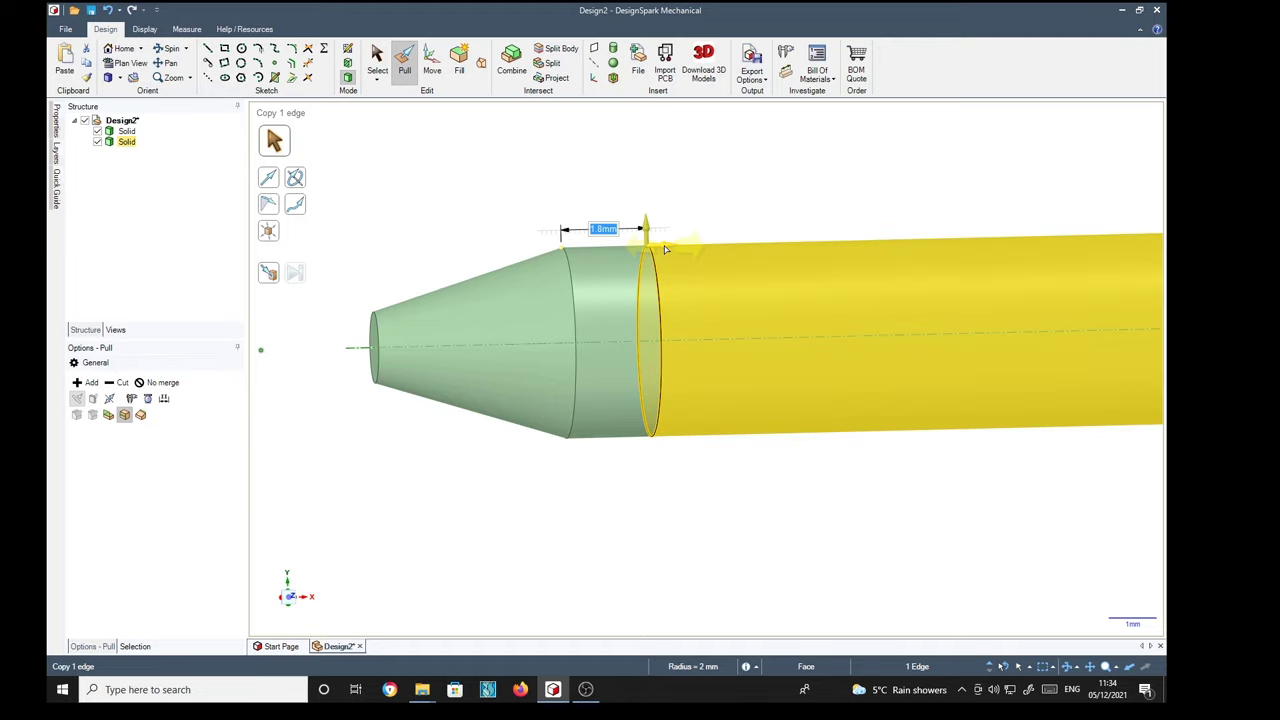
drag(665, 249, 711, 250)
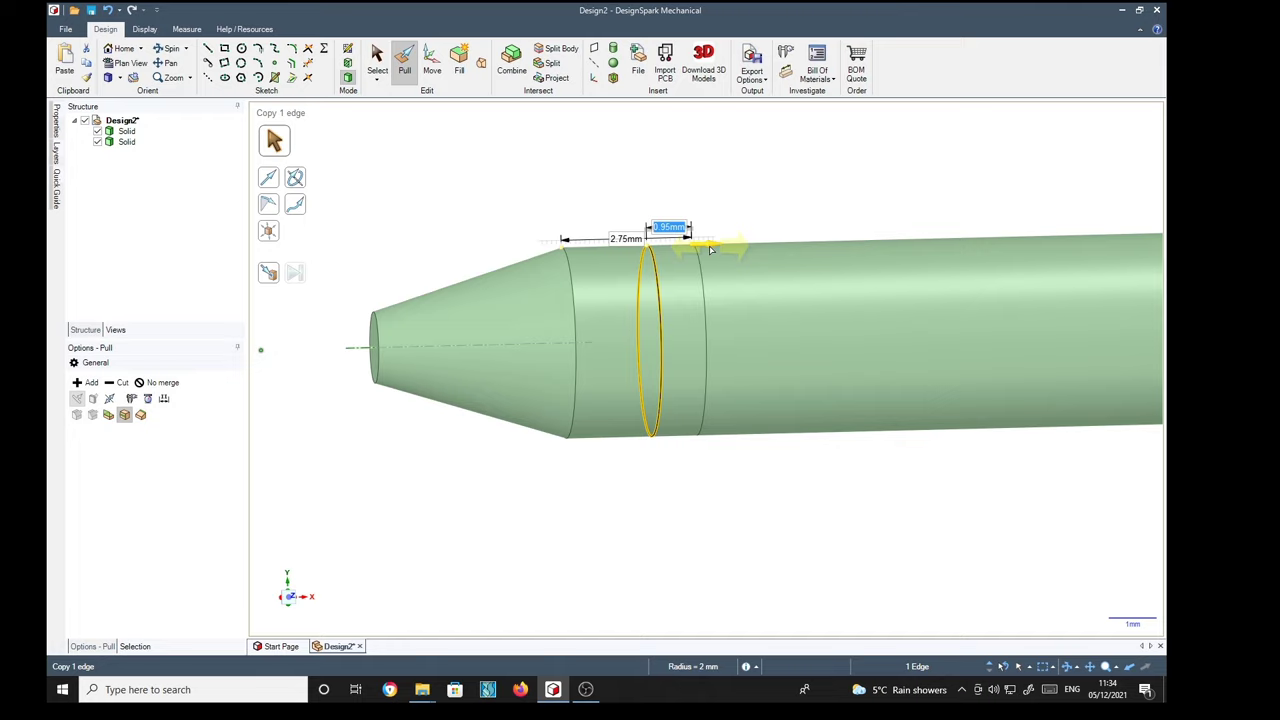
key(BackSpace)
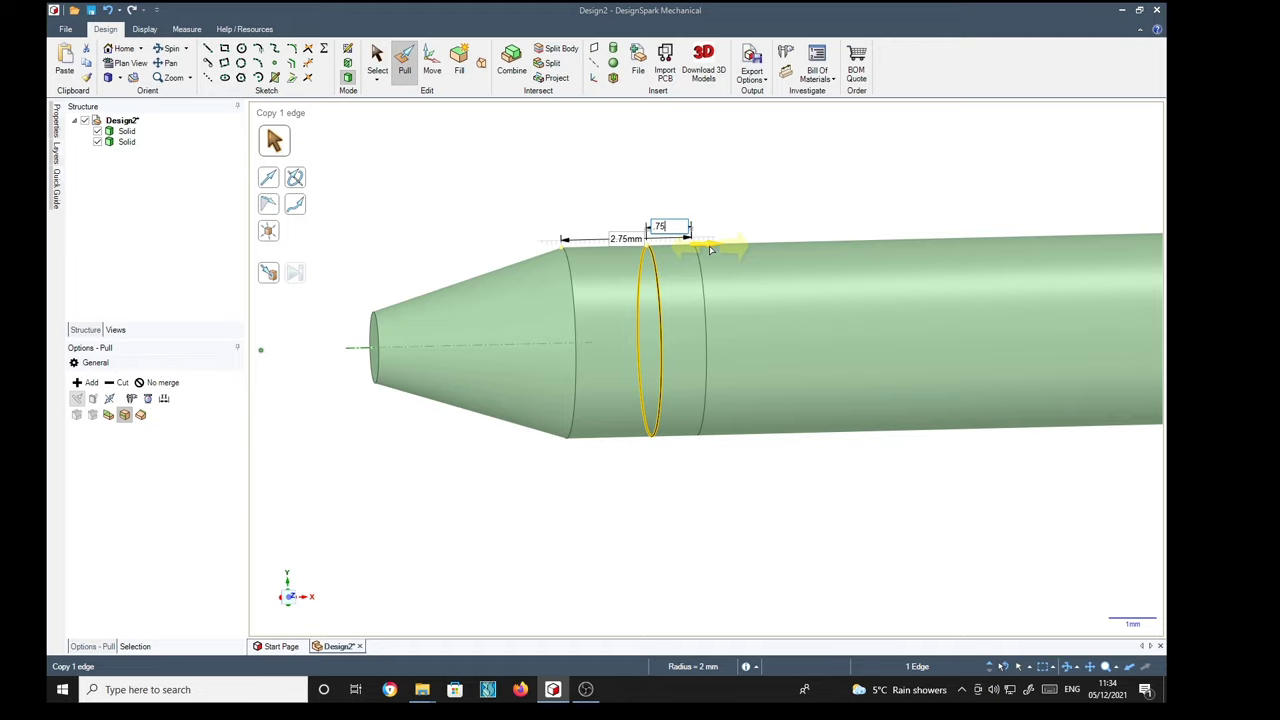
key(Return)
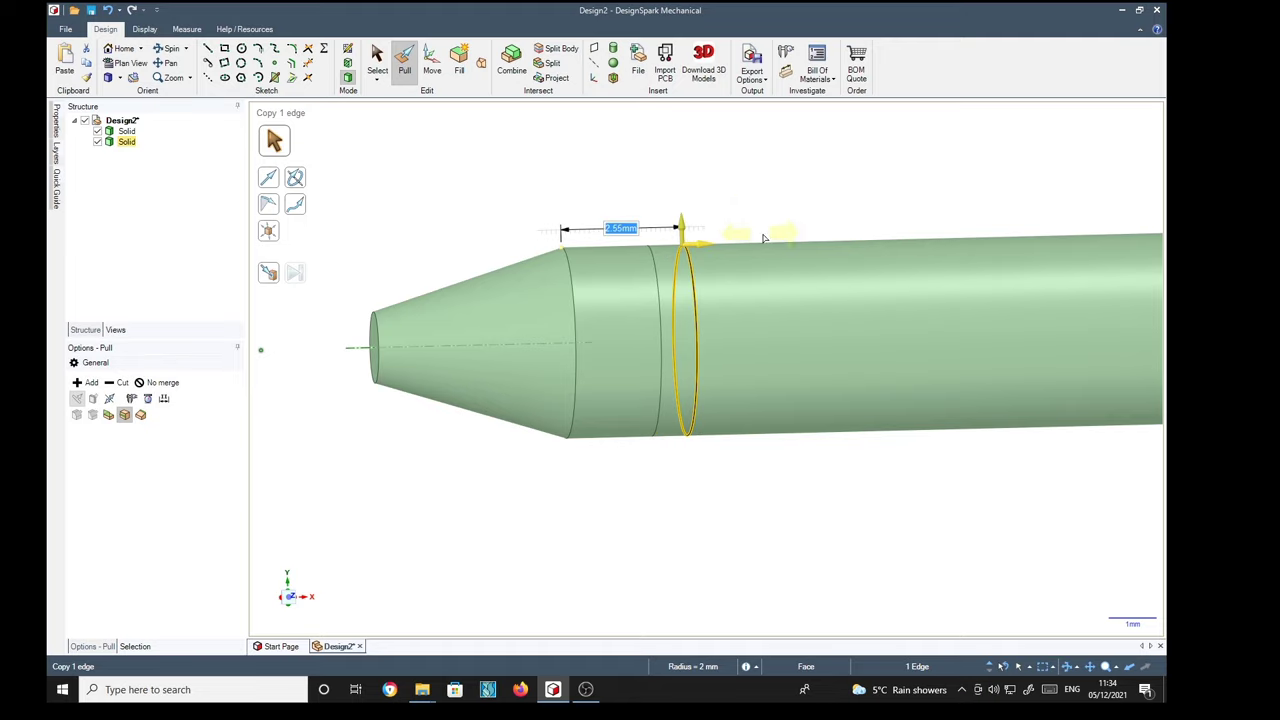
click(740, 571)
Pull the narrow band out 0.75 mm into a collar of 2.75 mm radius
click(673, 377)
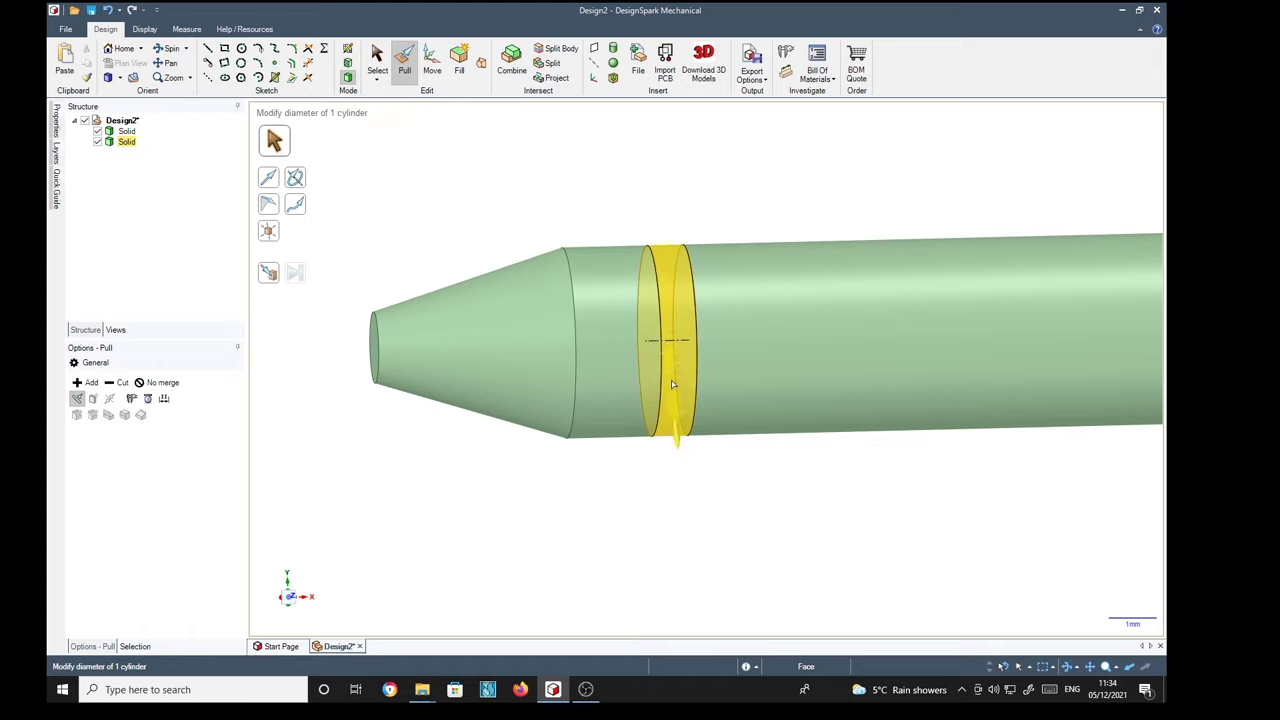
click(679, 364)
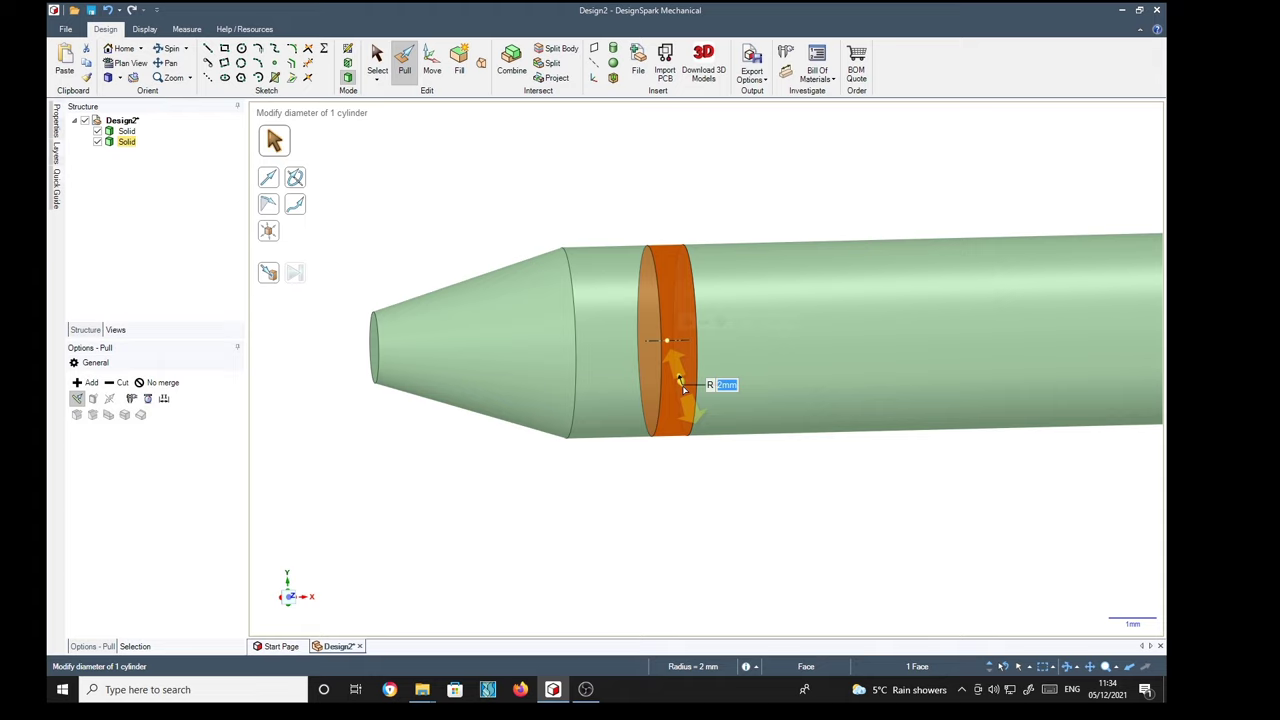
drag(683, 388, 687, 433)
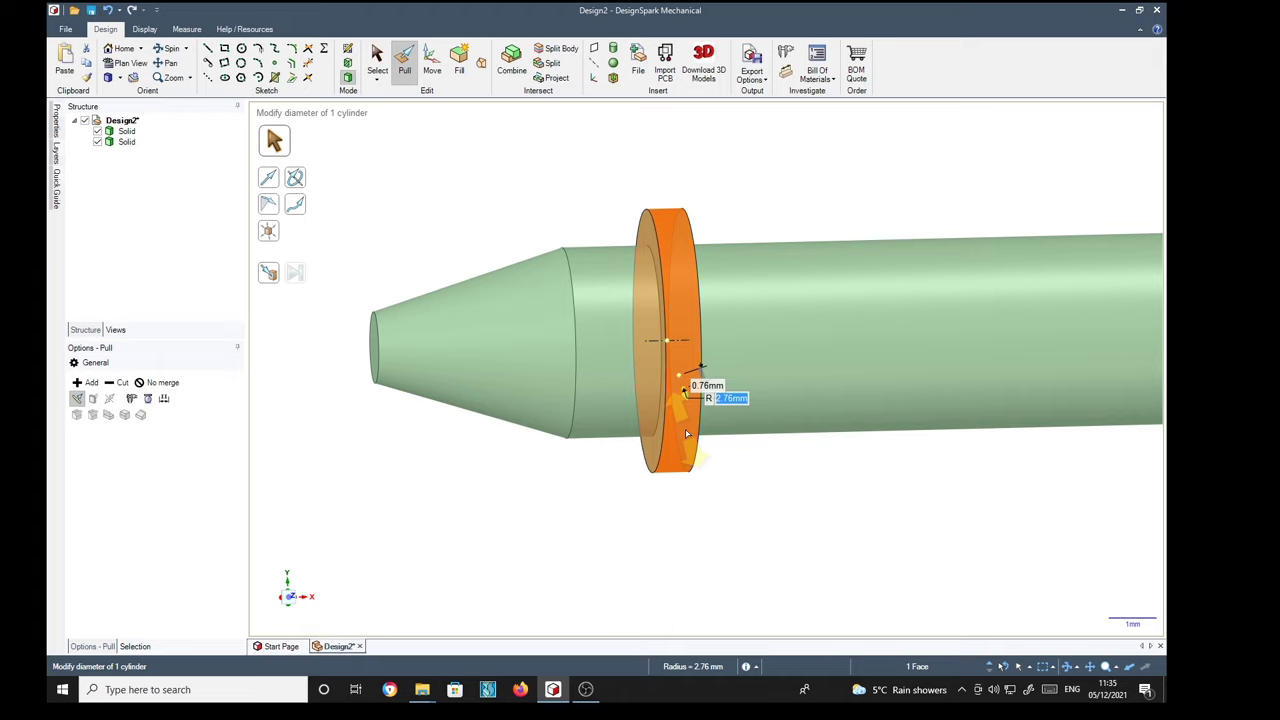
mouse_move(687, 433)
mouse_down()
mouse_move(688, 416)
mouse_move(691, 461)
mouse_move(688, 387)
mouse_move(690, 414)
mouse_up()
key(BackSpace)
text(.75)
key(Return)
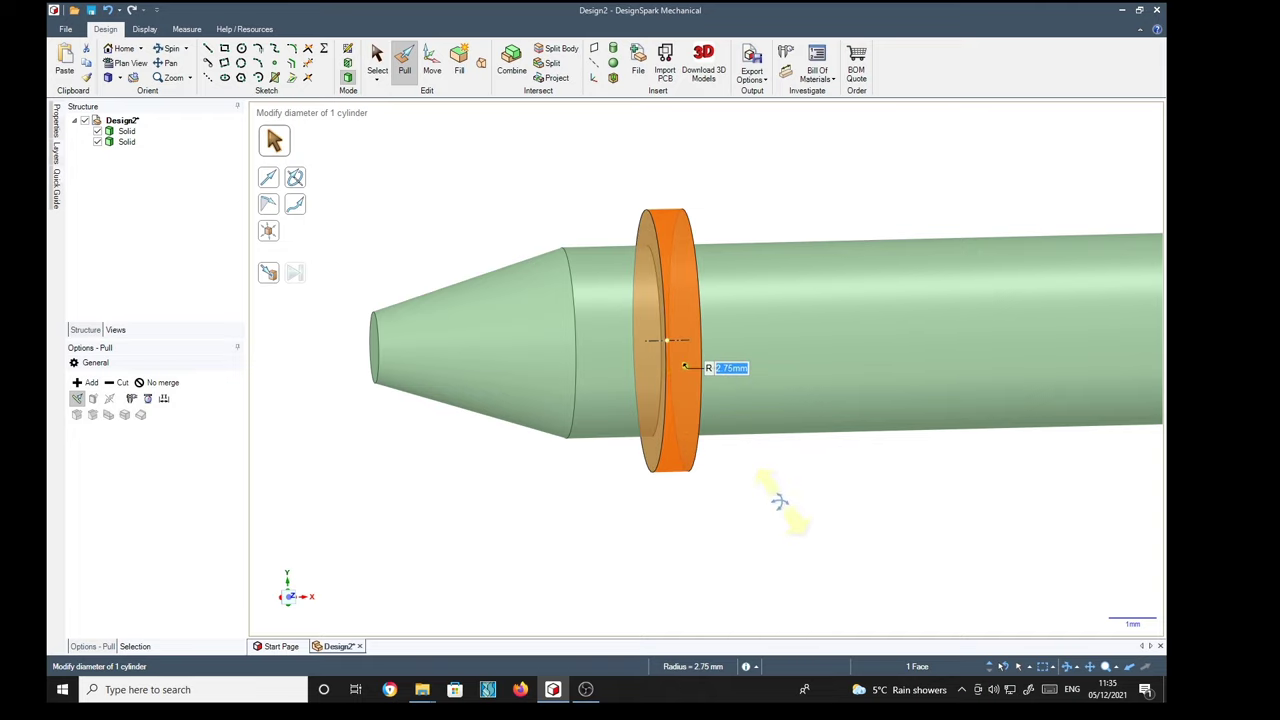
mouse_move(780, 500)
middle_down()
mouse_move(823, 503)
mouse_move(795, 512)
middle_up()
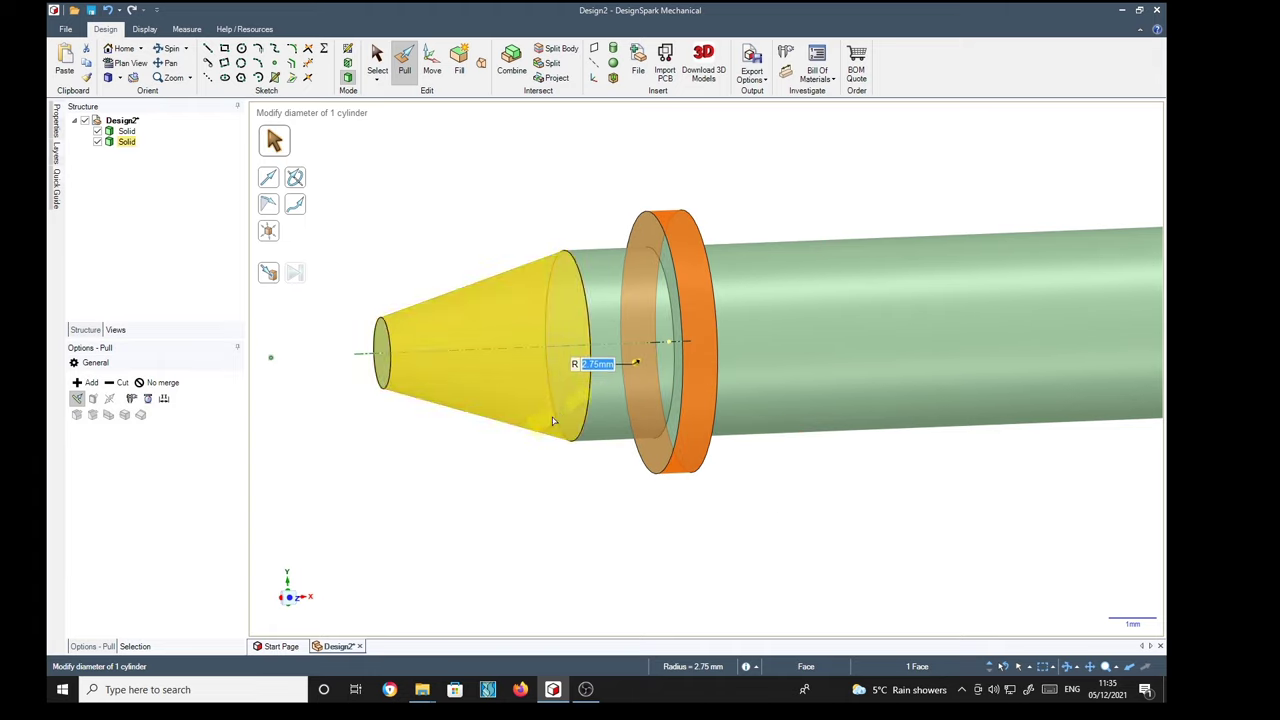
Pivot the collar's front edge up to the rod surface, flaring it into a barb-like ridge
click(638, 553)
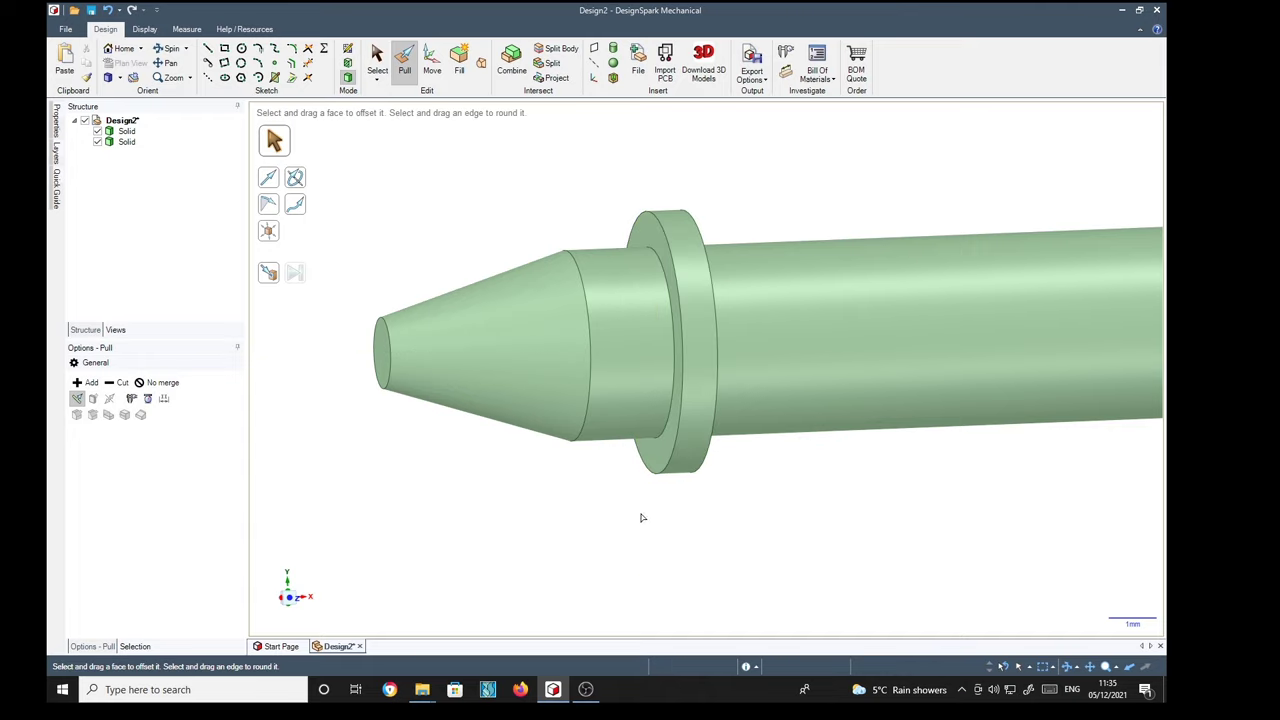
click(659, 481)
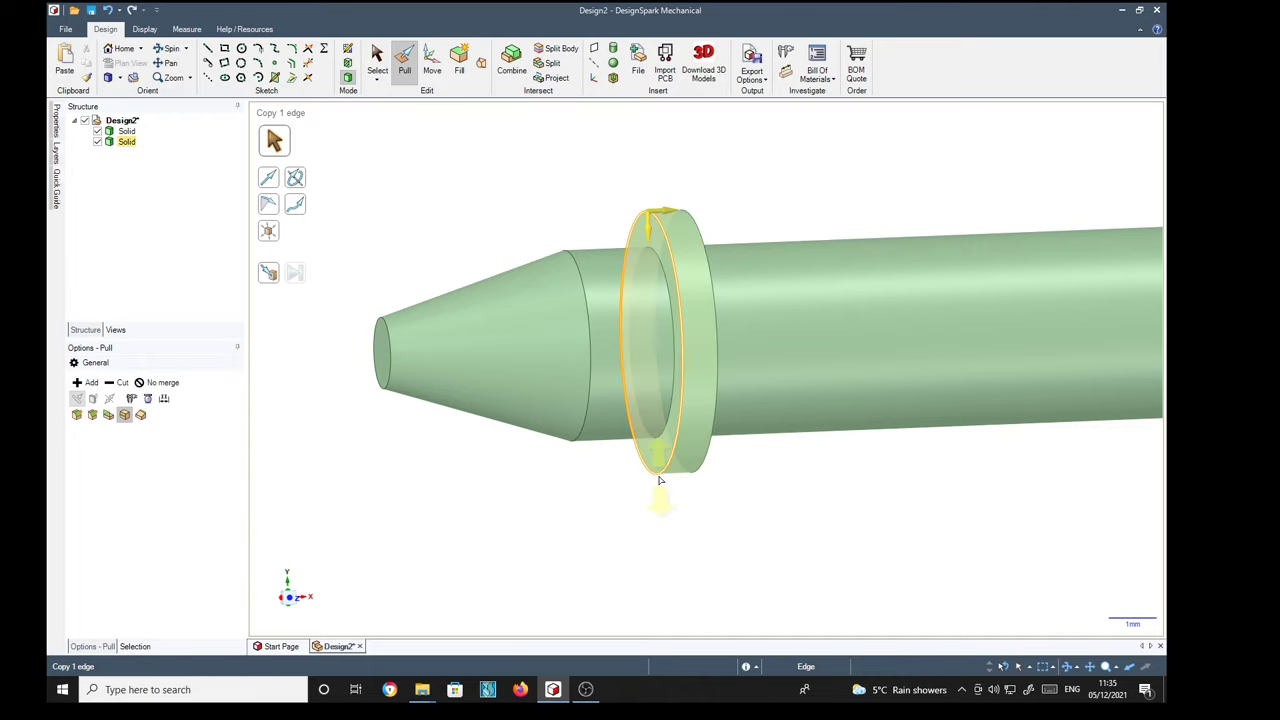
click(659, 481)
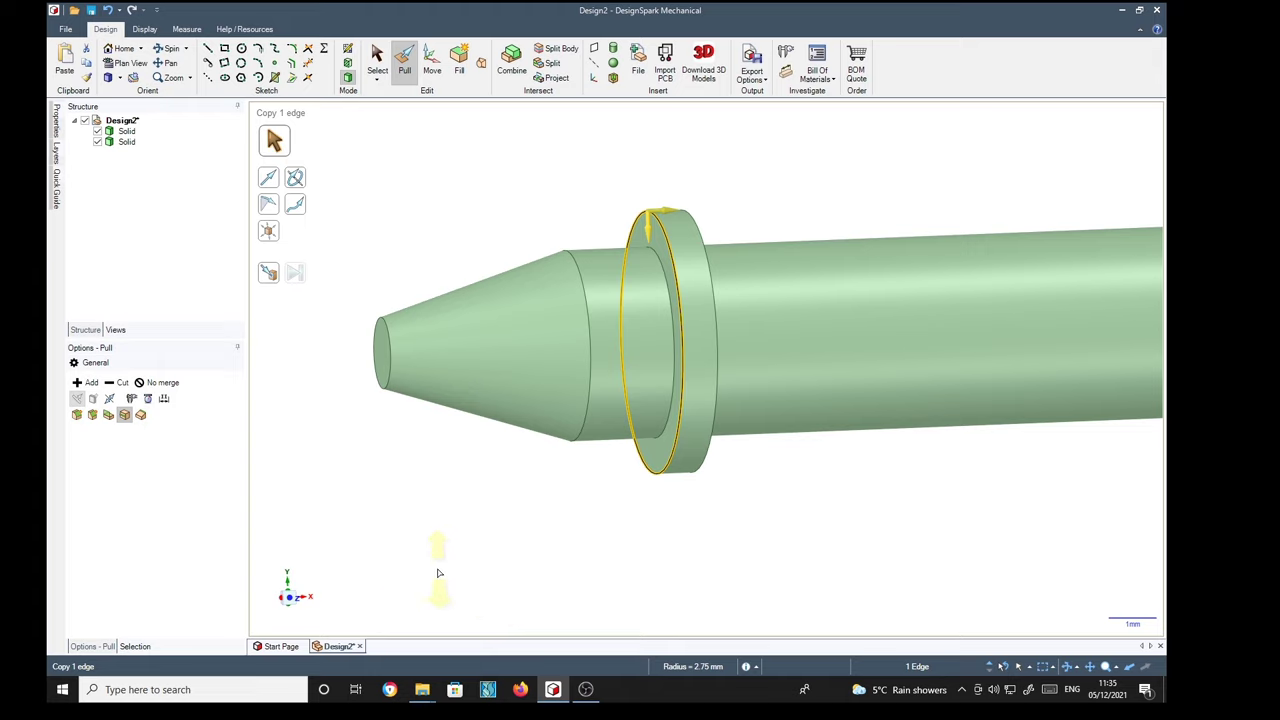
click(140, 414)
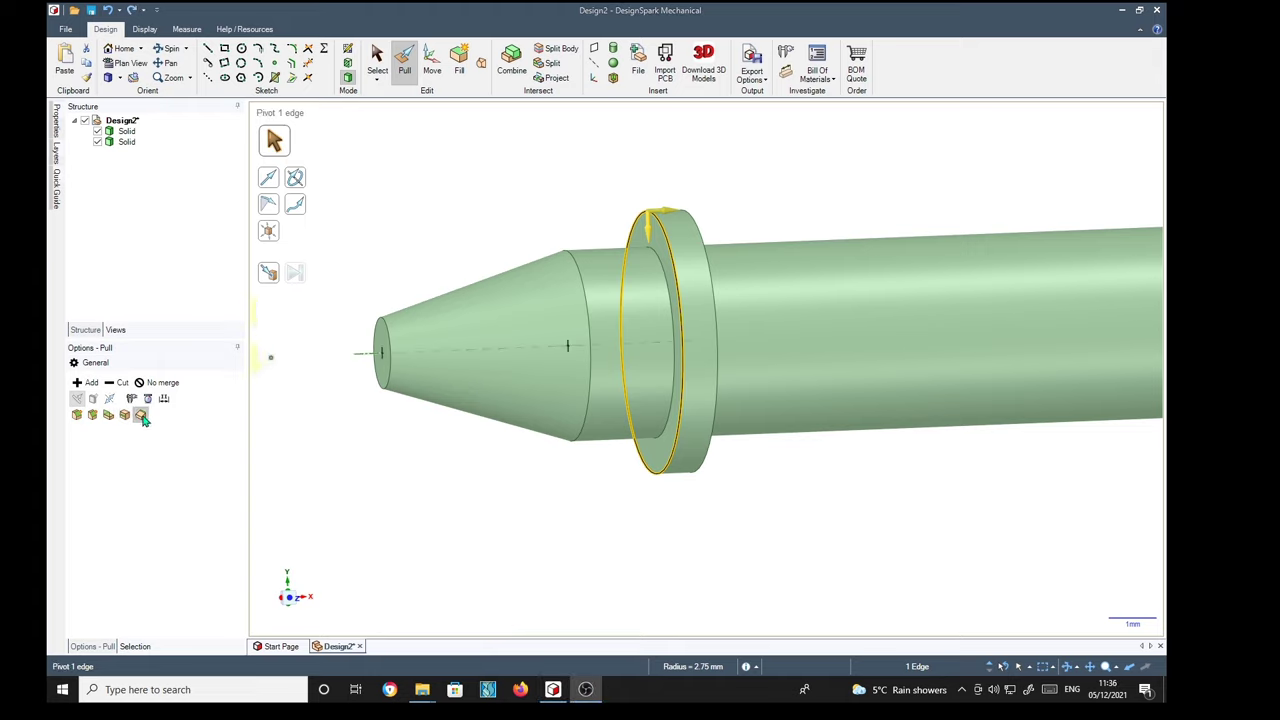
click(141, 416)
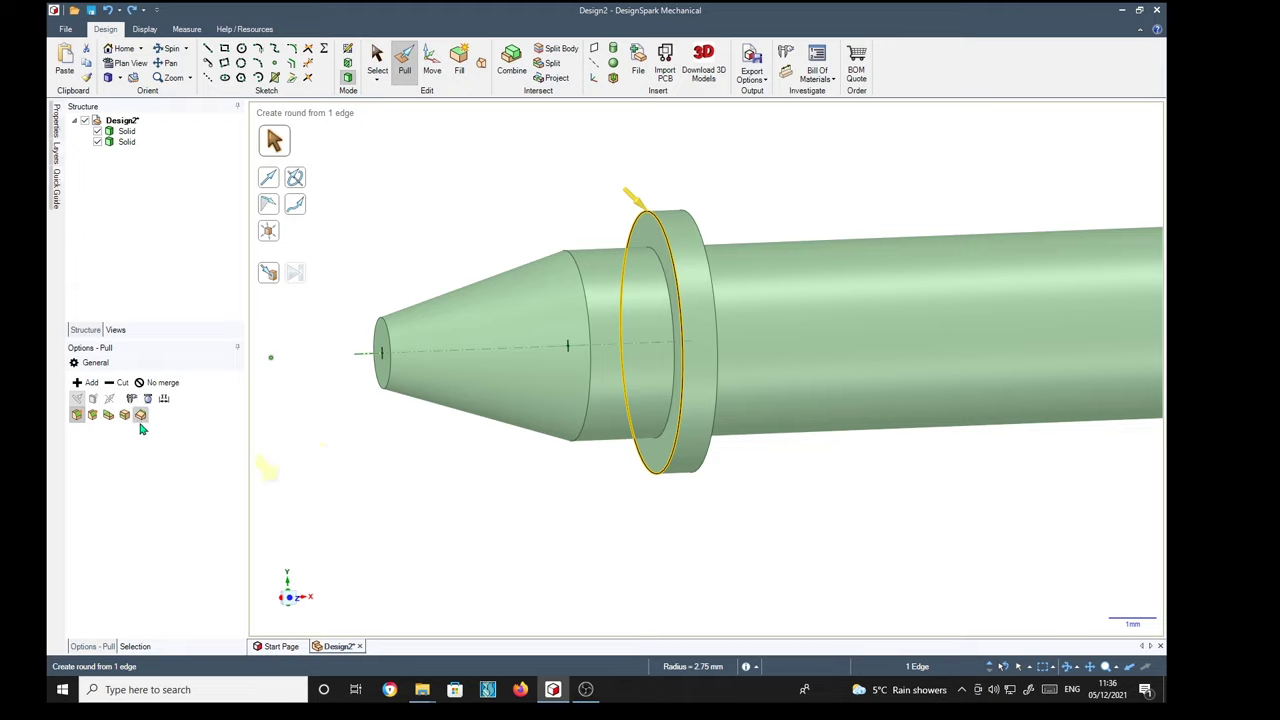
click(141, 415)
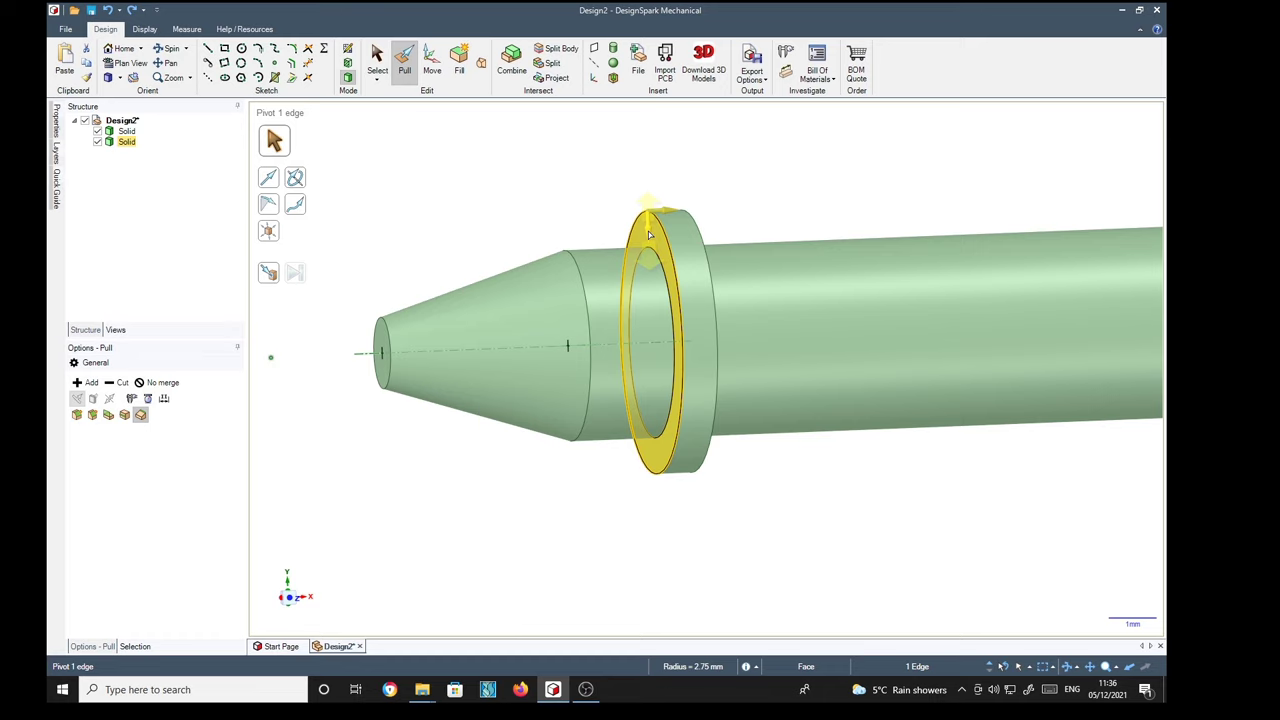
click(272, 278)
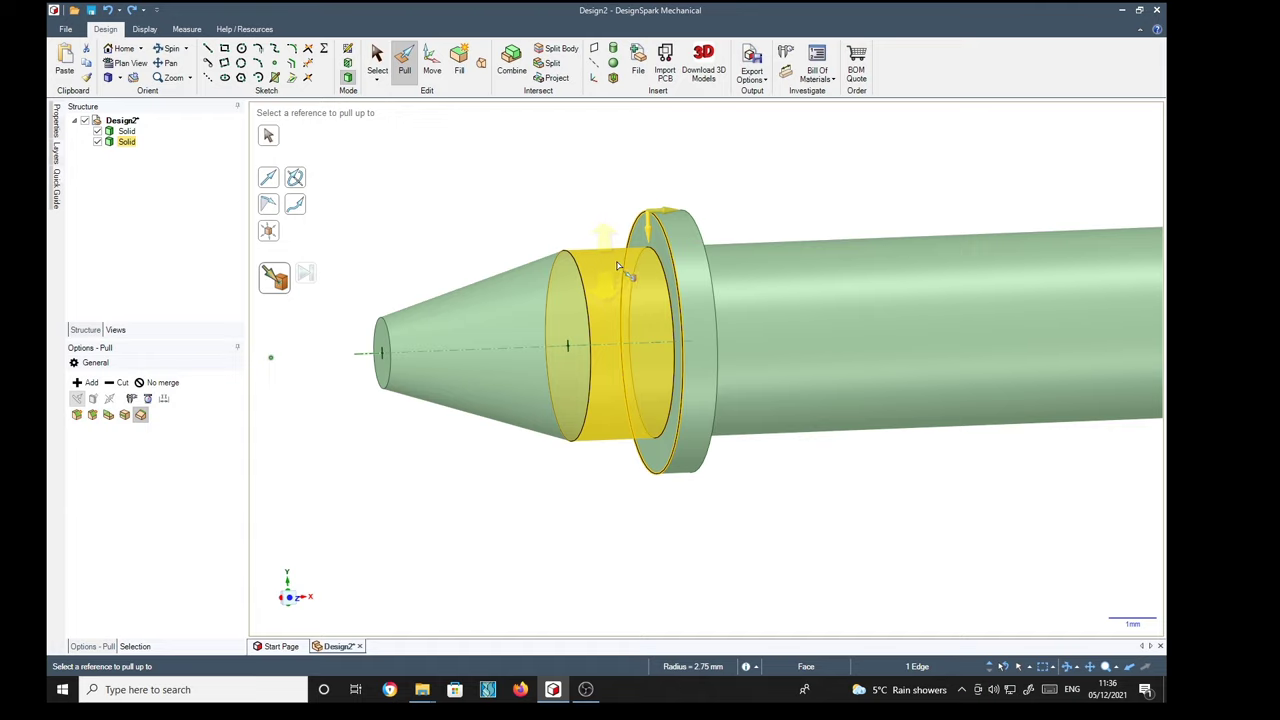
click(597, 266)
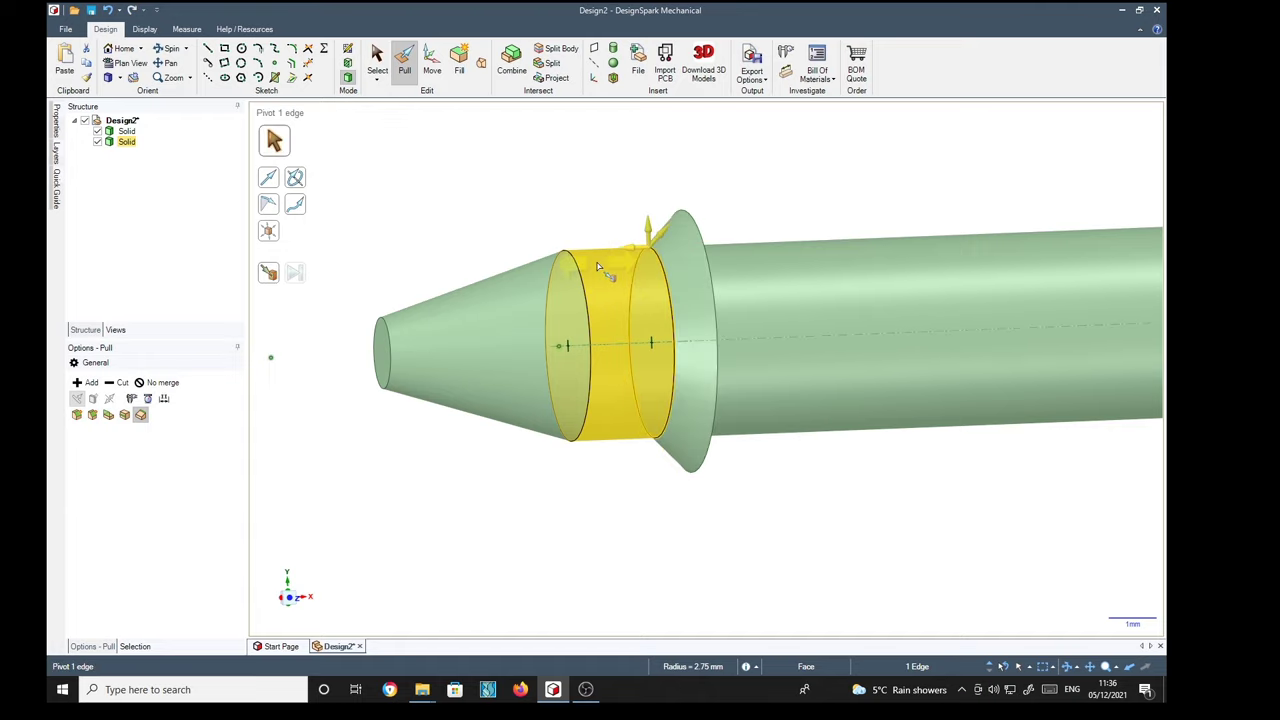
mouse_move(855, 592)
middle_down()
mouse_move(957, 571)
mouse_move(929, 571)
mouse_move(951, 560)
mouse_move(926, 531)
mouse_move(940, 540)
mouse_move(925, 561)
mouse_move(943, 560)
middle_up()
click(904, 565)
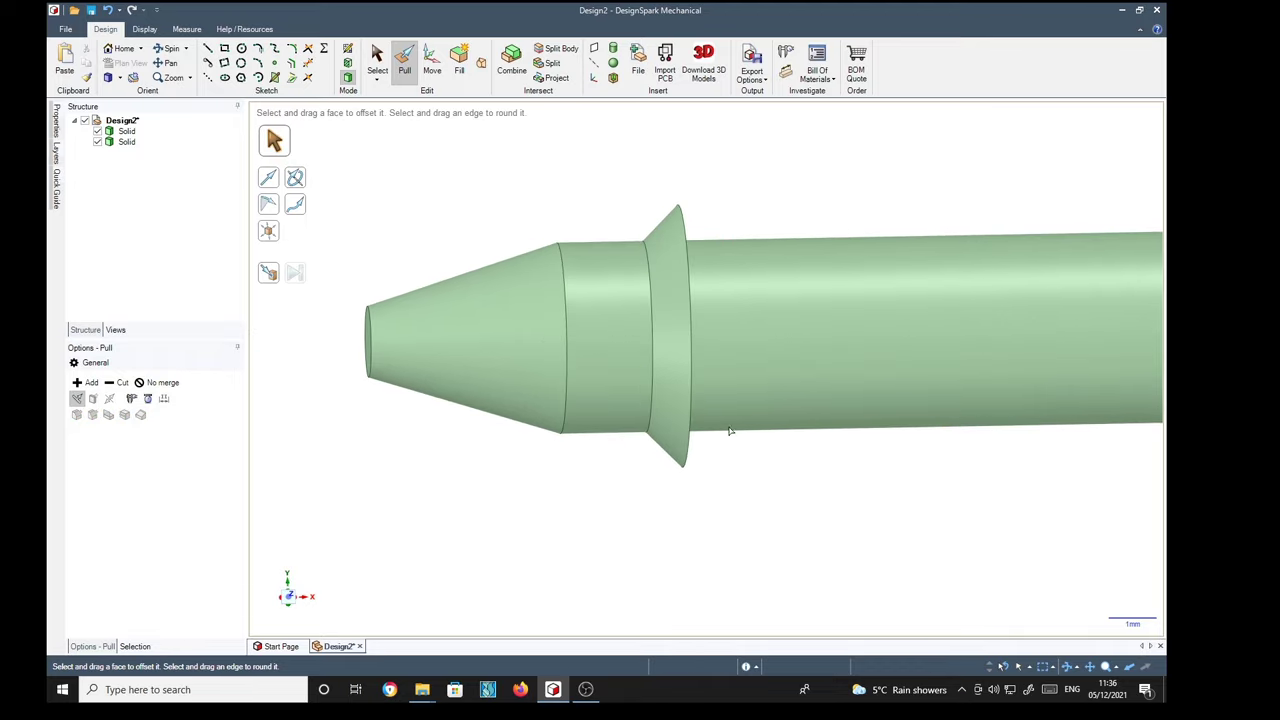
Move the flared collar's two faces along the rod axis up to the cone's large end
click(434, 64)
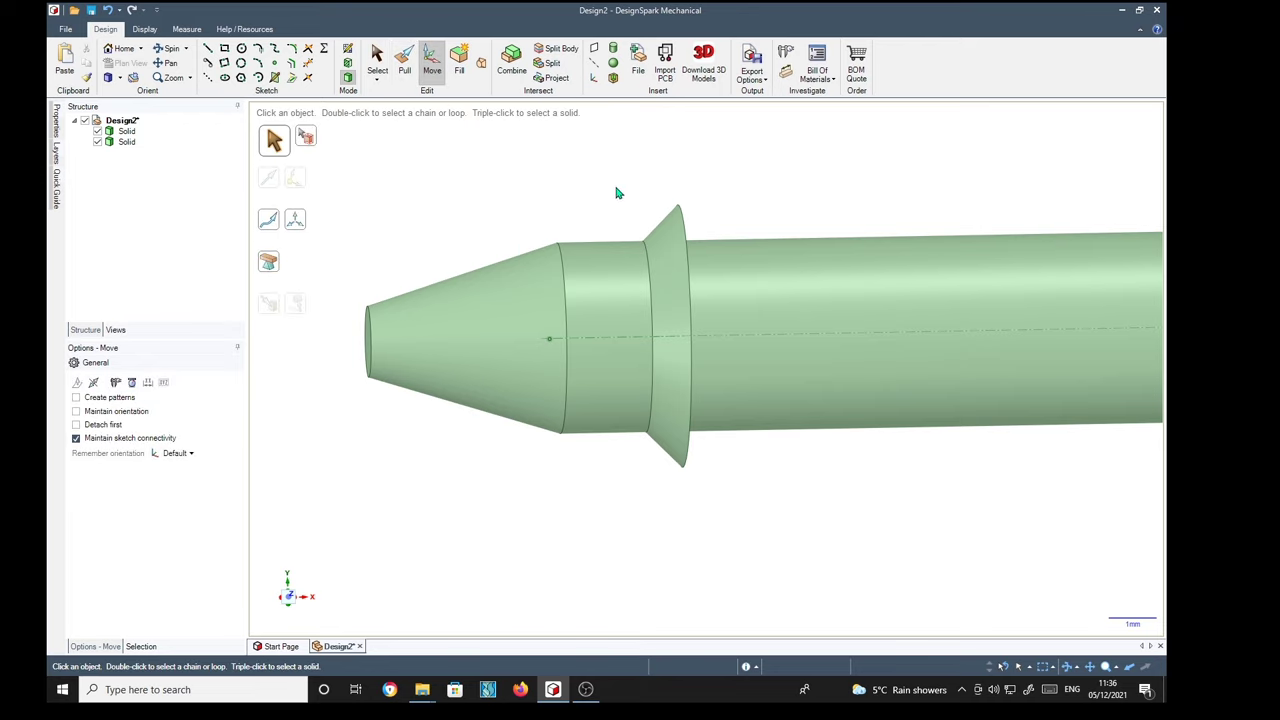
drag(616, 200, 738, 524)
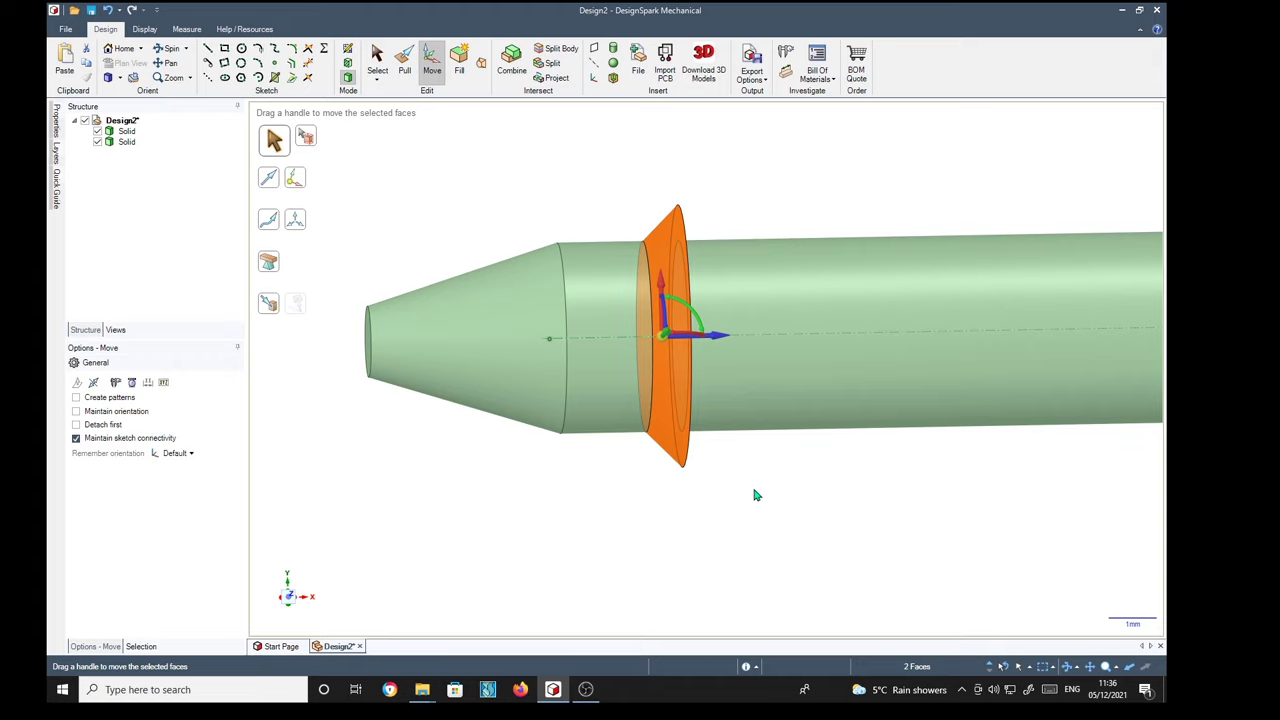
middle_drag(791, 503, 823, 517)
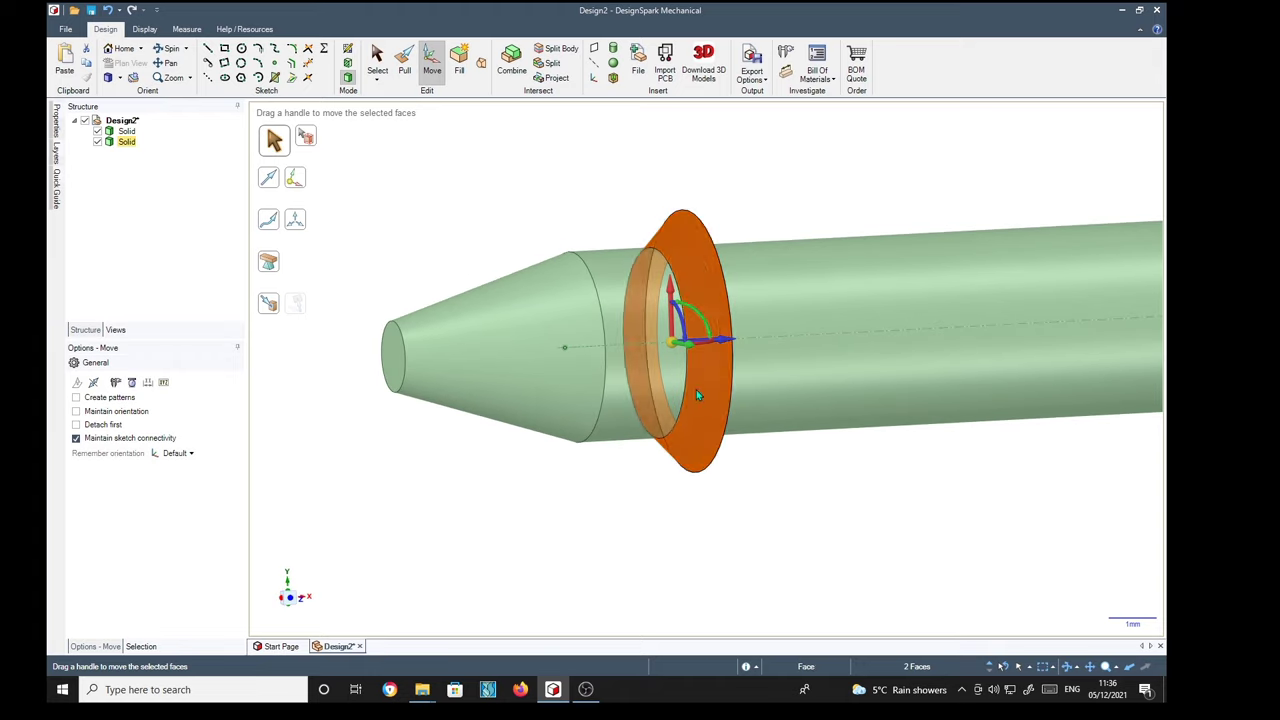
drag(675, 355, 686, 381)
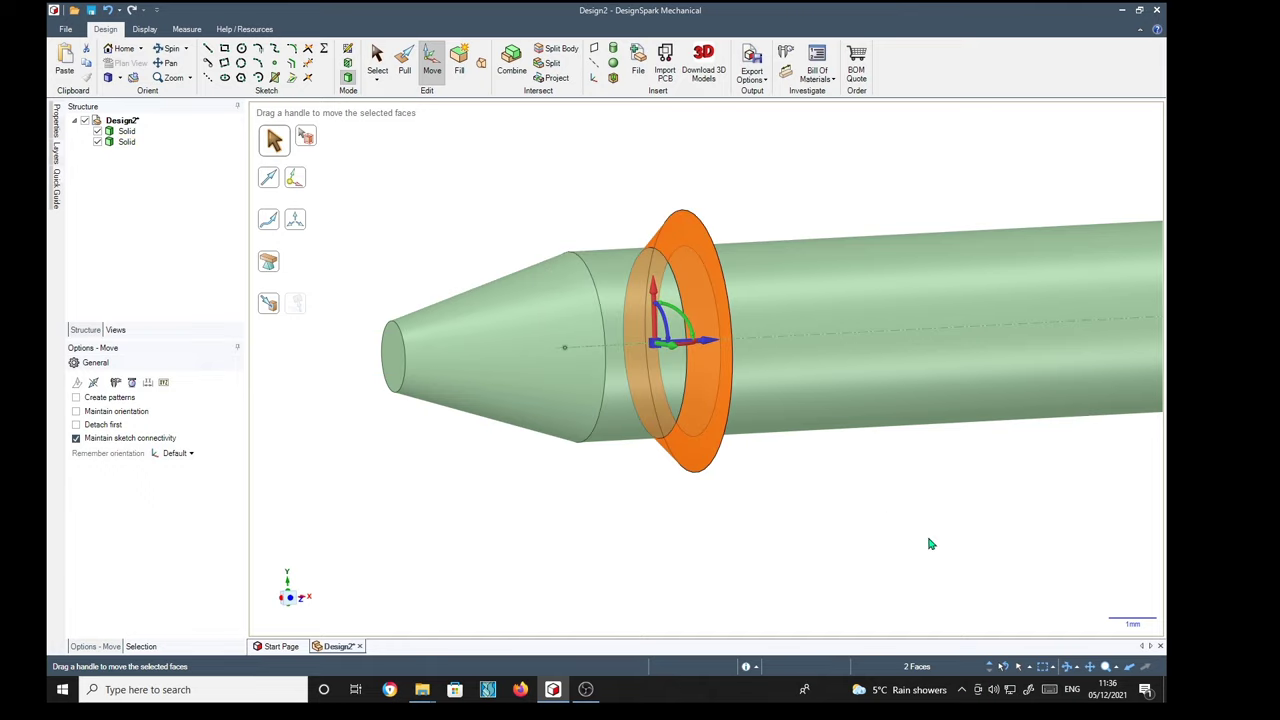
middle_drag(930, 545, 862, 537)
click(703, 341)
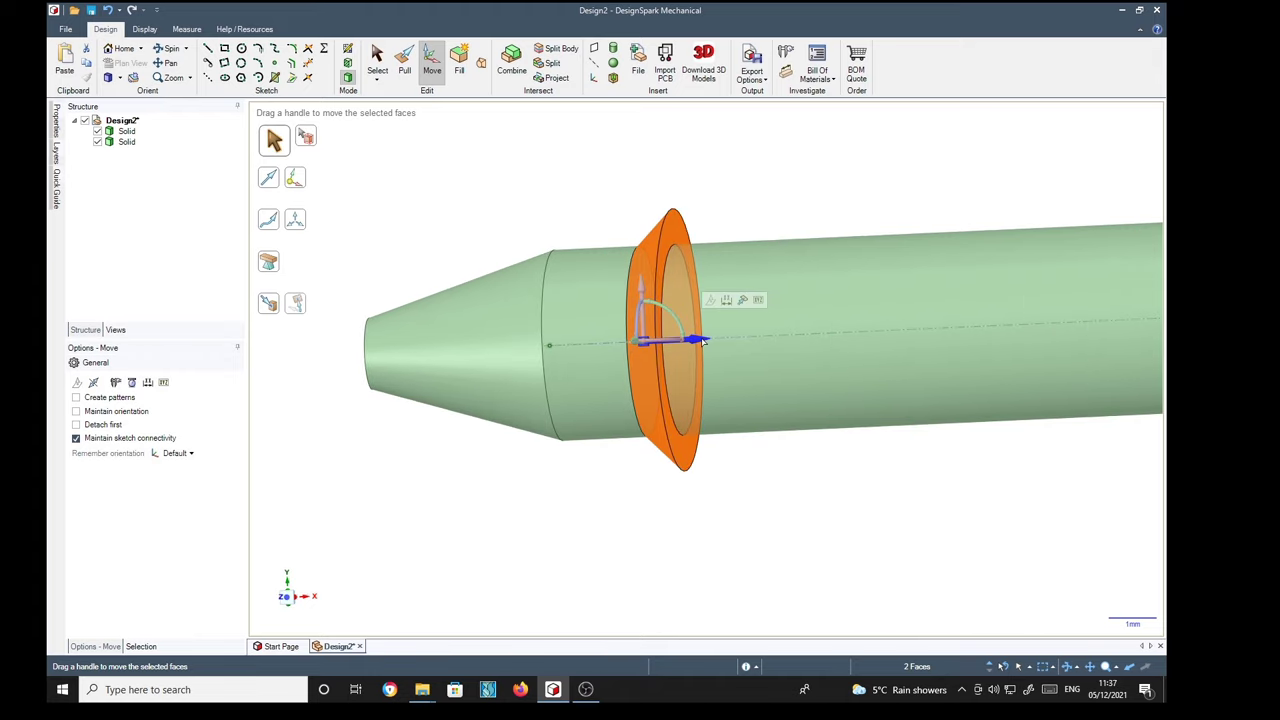
click(268, 303)
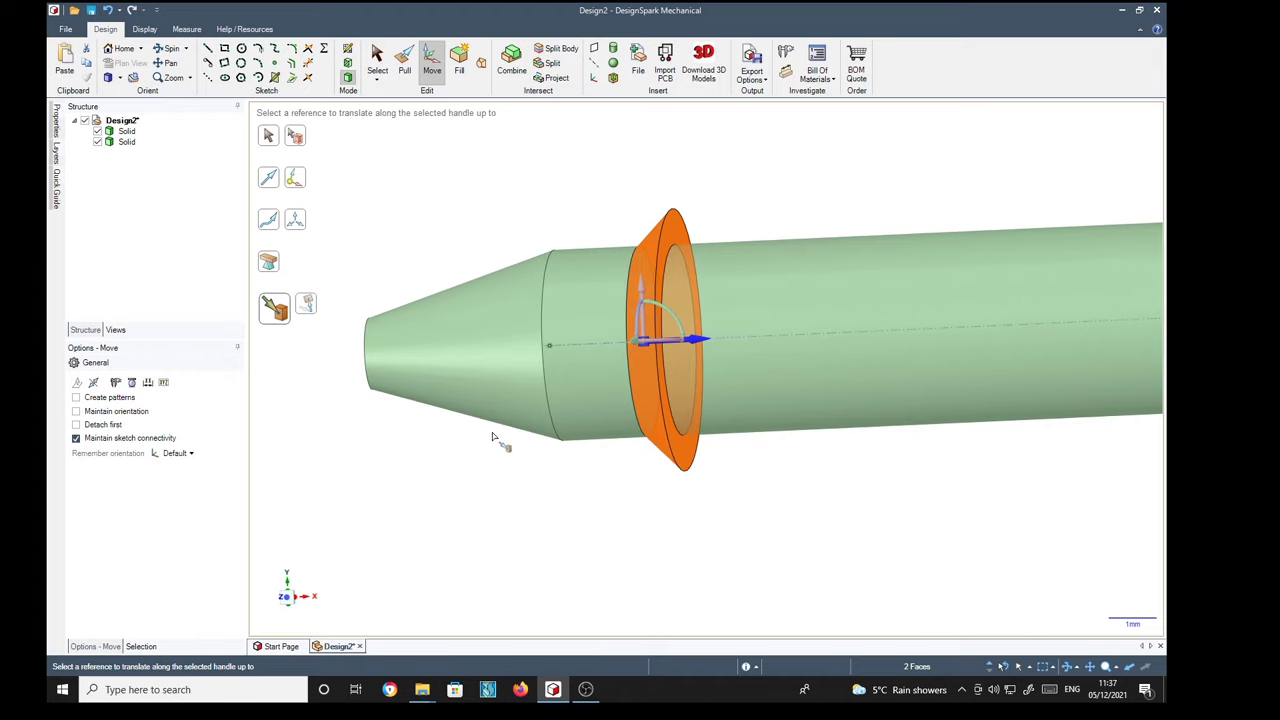
click(548, 412)
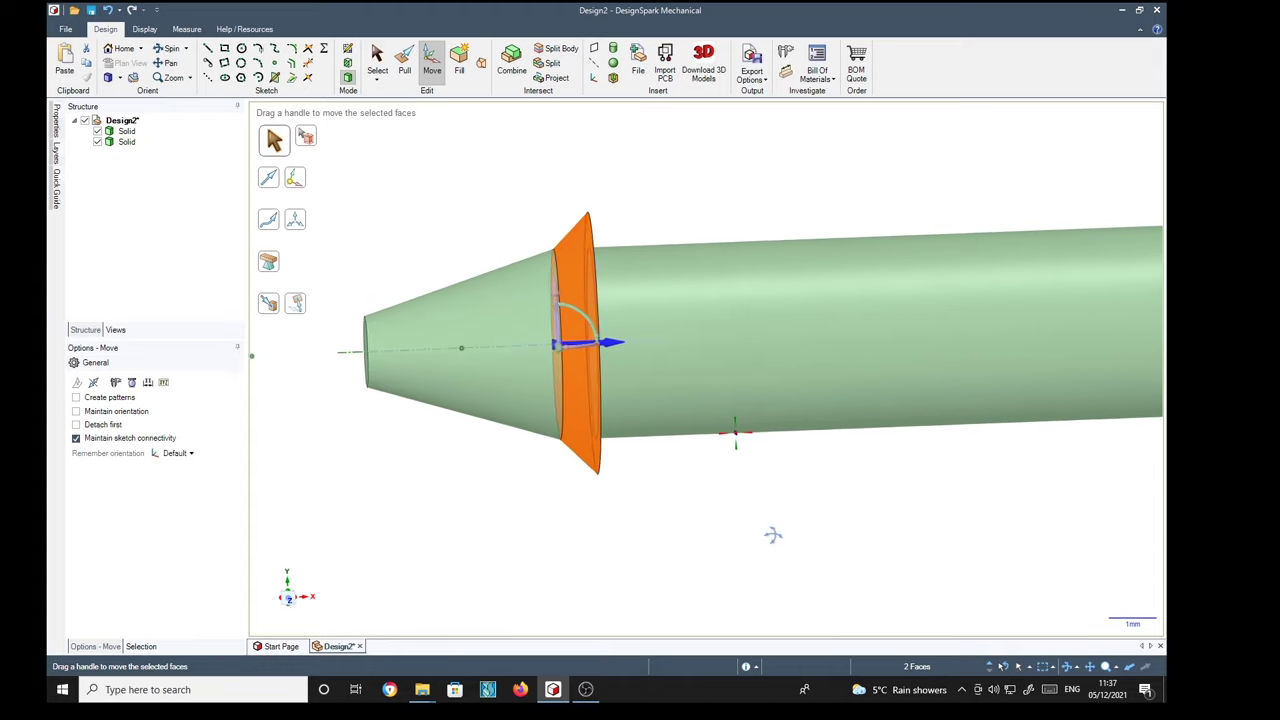
shift+middle_drag(862, 538, 740, 494)
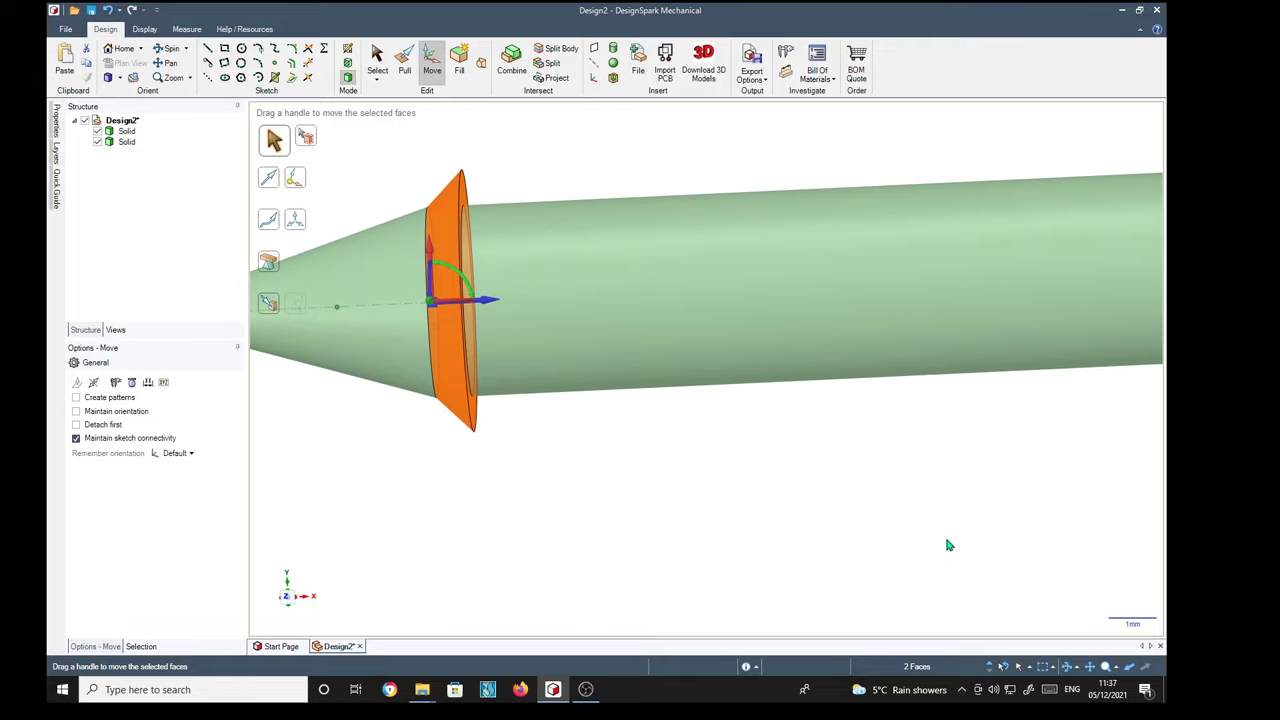
scroll(914, 545, down, 5)
shift+middle_drag(914, 551, 832, 452)
scroll(846, 486, down, 3)
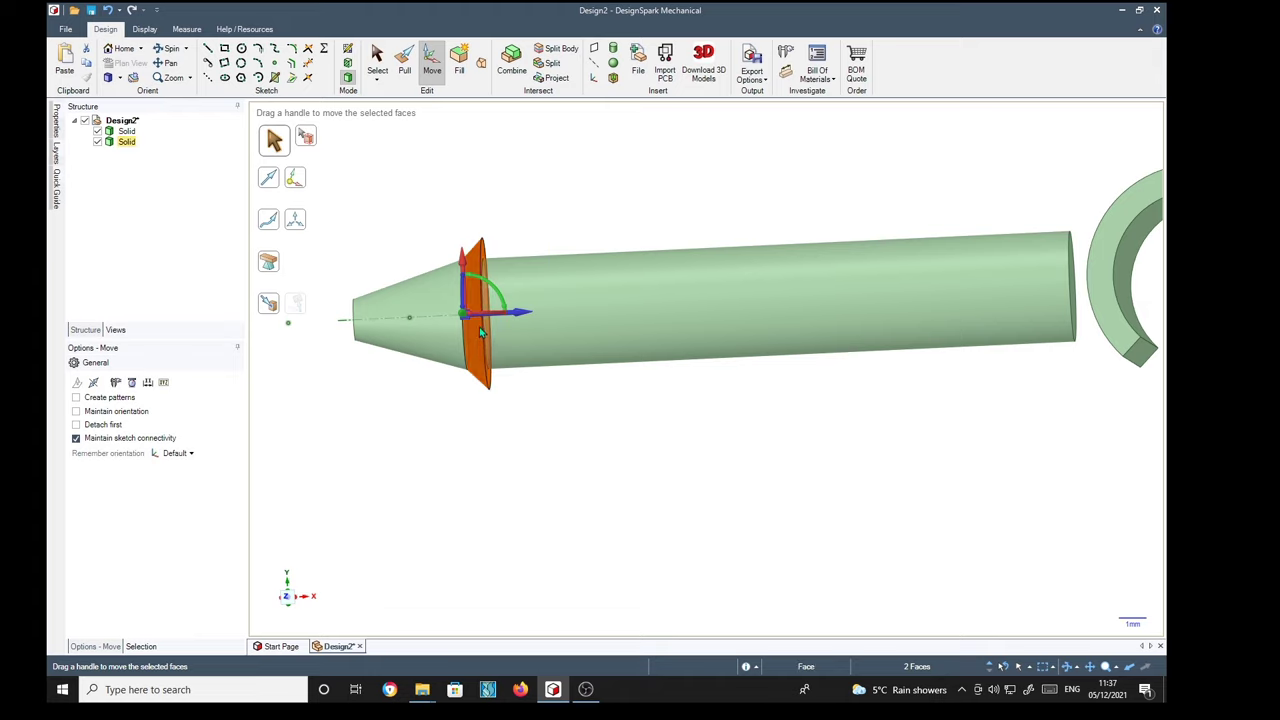
Pattern the flange along the shaft into 5 copies spaced 10 mm apart
click(77, 398)
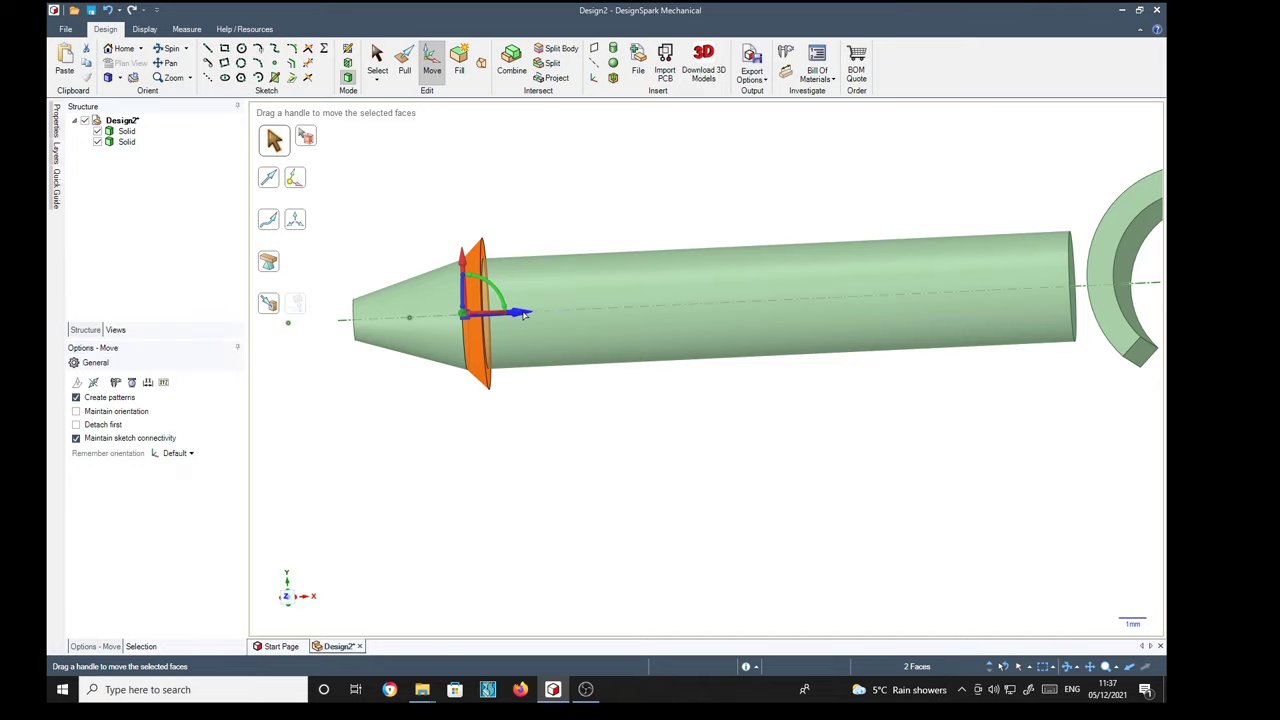
drag(534, 315, 742, 317)
text(10)
key(Tab)
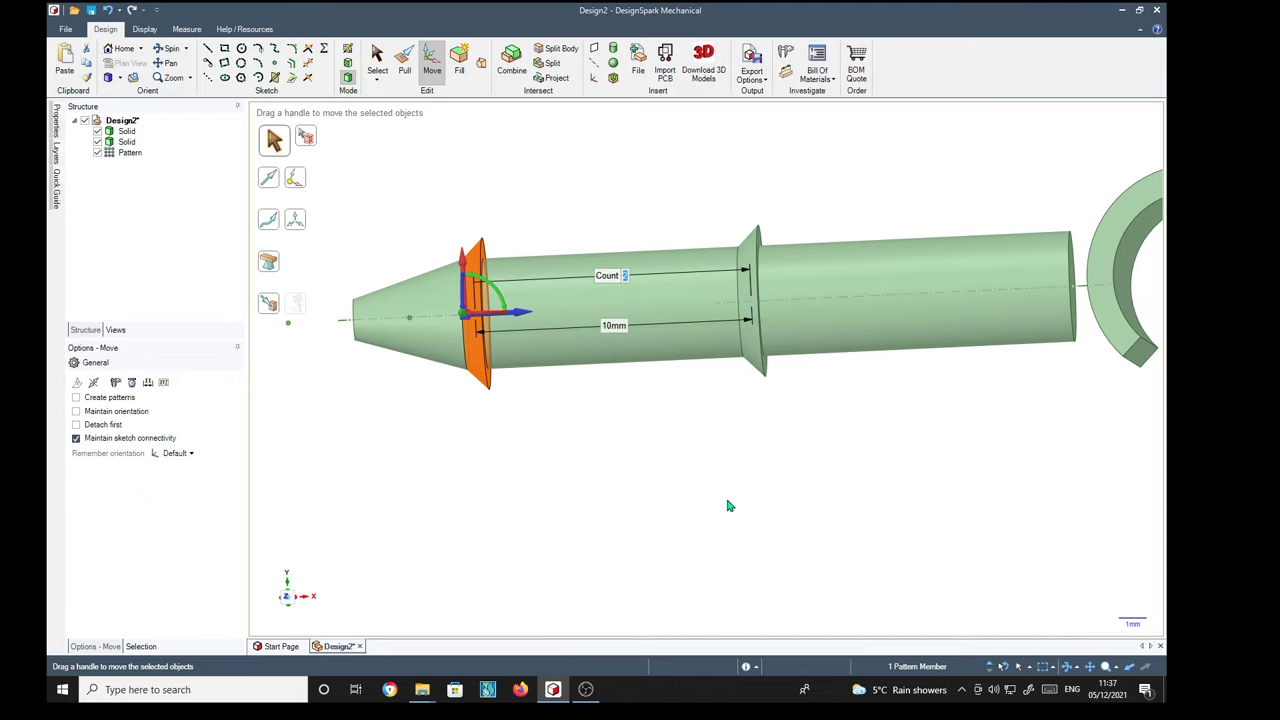
text(5)
click(750, 558)
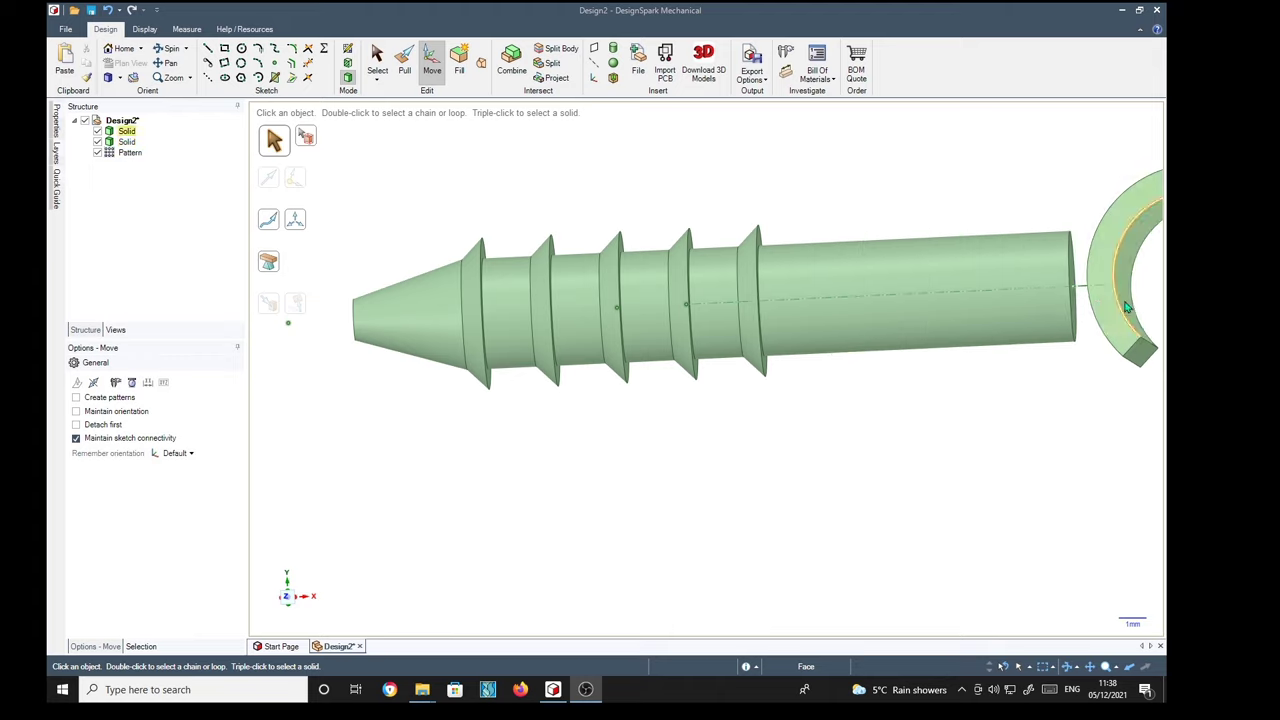
Move the shaft solid, anchored on its end face, Up To the hook face
shift+middle_drag(997, 497, 929, 500)
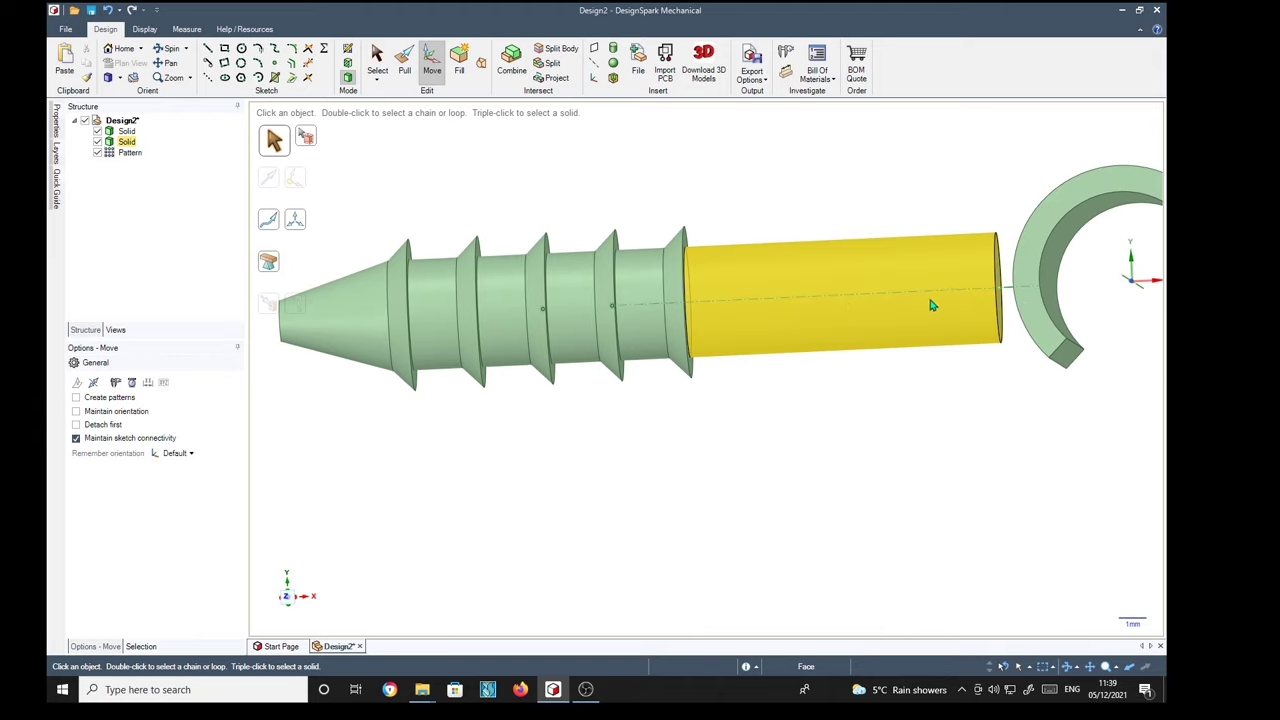
mouse_move(1005, 481)
middle_down()
mouse_move(980, 477)
mouse_move(1003, 486)
middle_up()
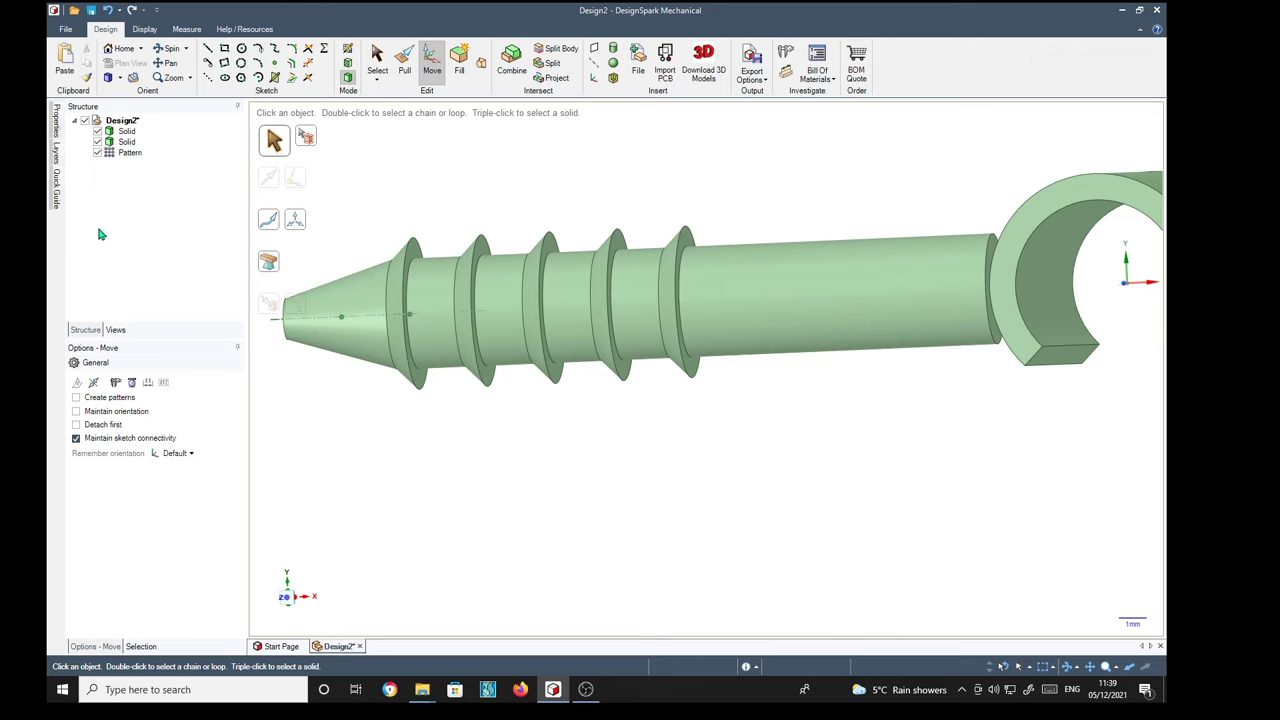
click(127, 141)
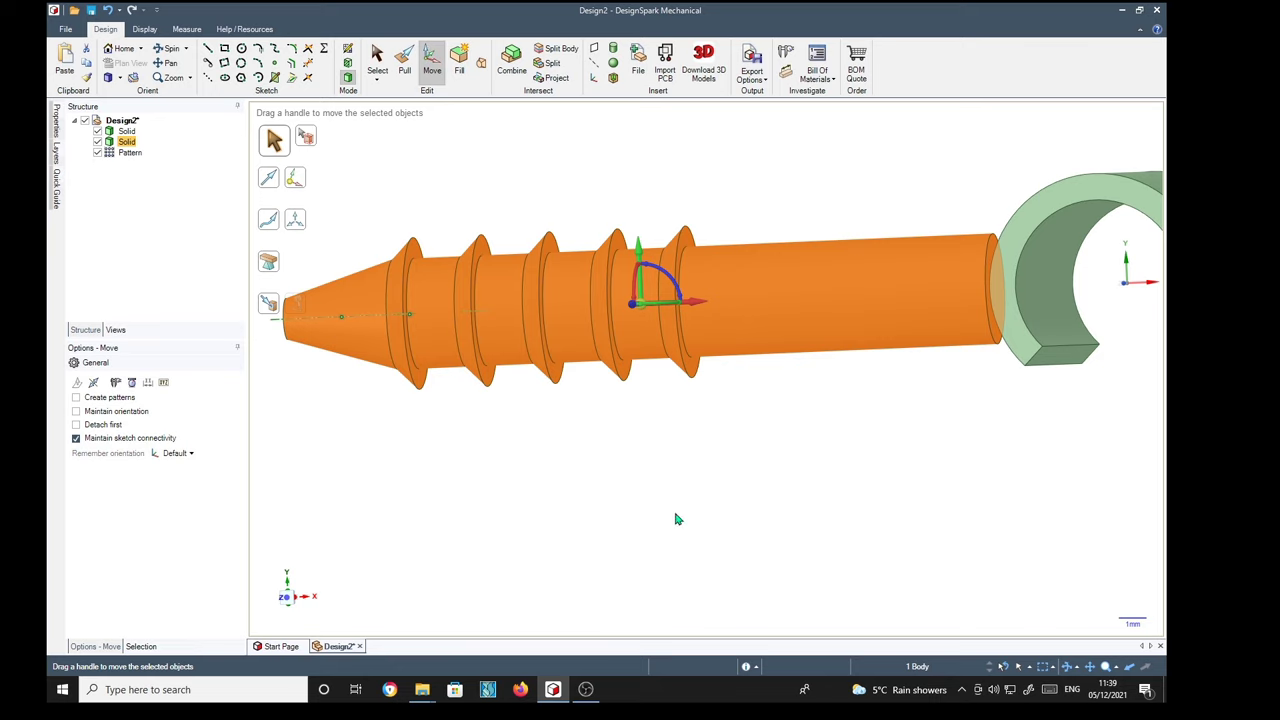
middle_drag(858, 511, 840, 423)
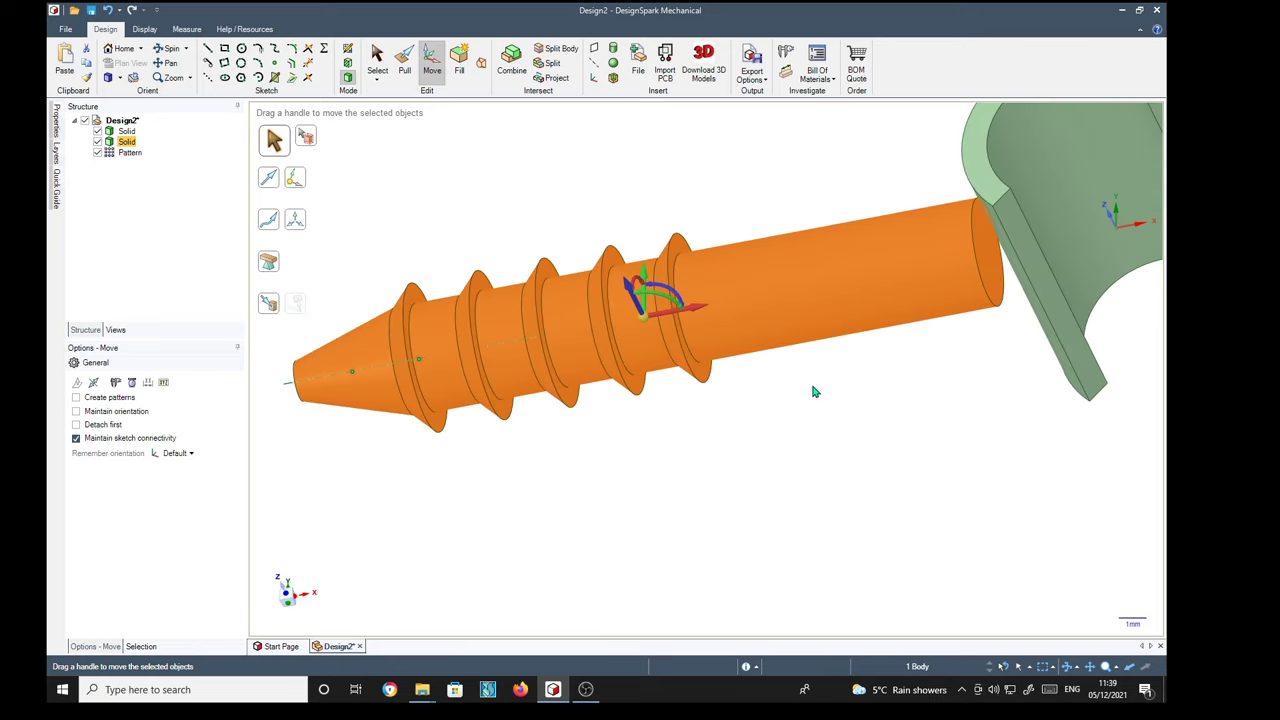
drag(646, 320, 995, 274)
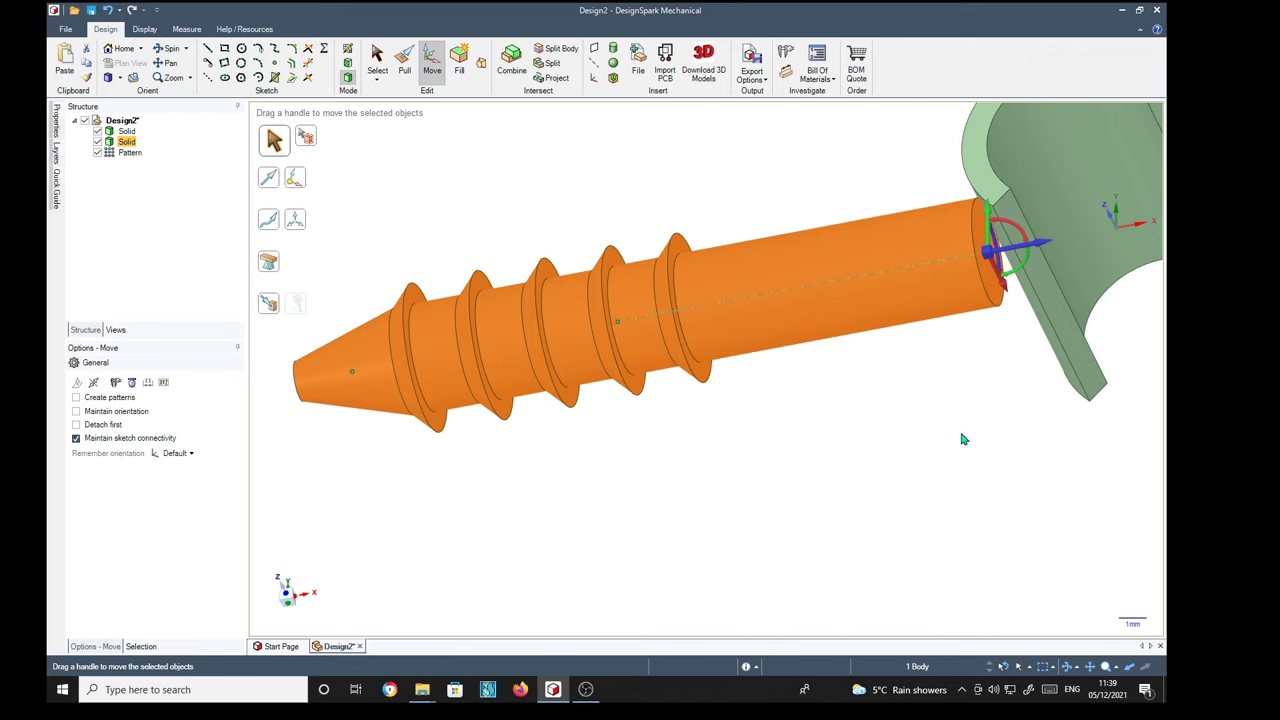
middle_drag(963, 439, 991, 533)
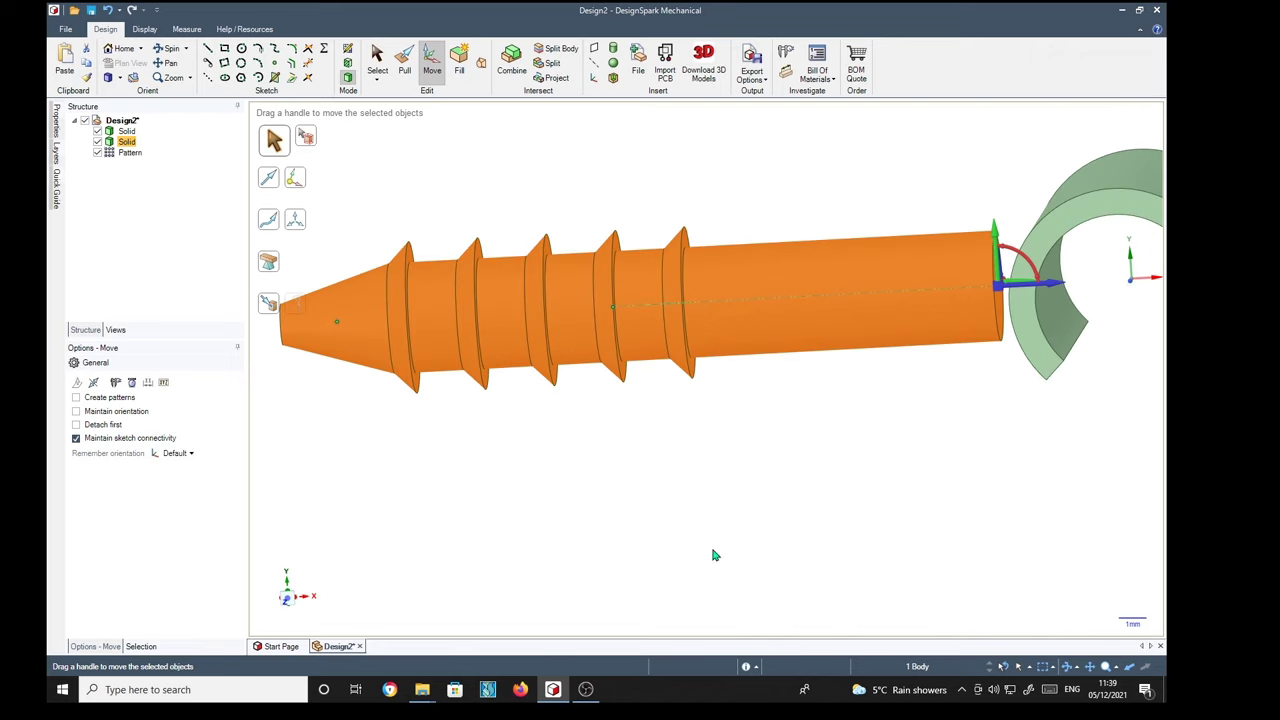
click(268, 304)
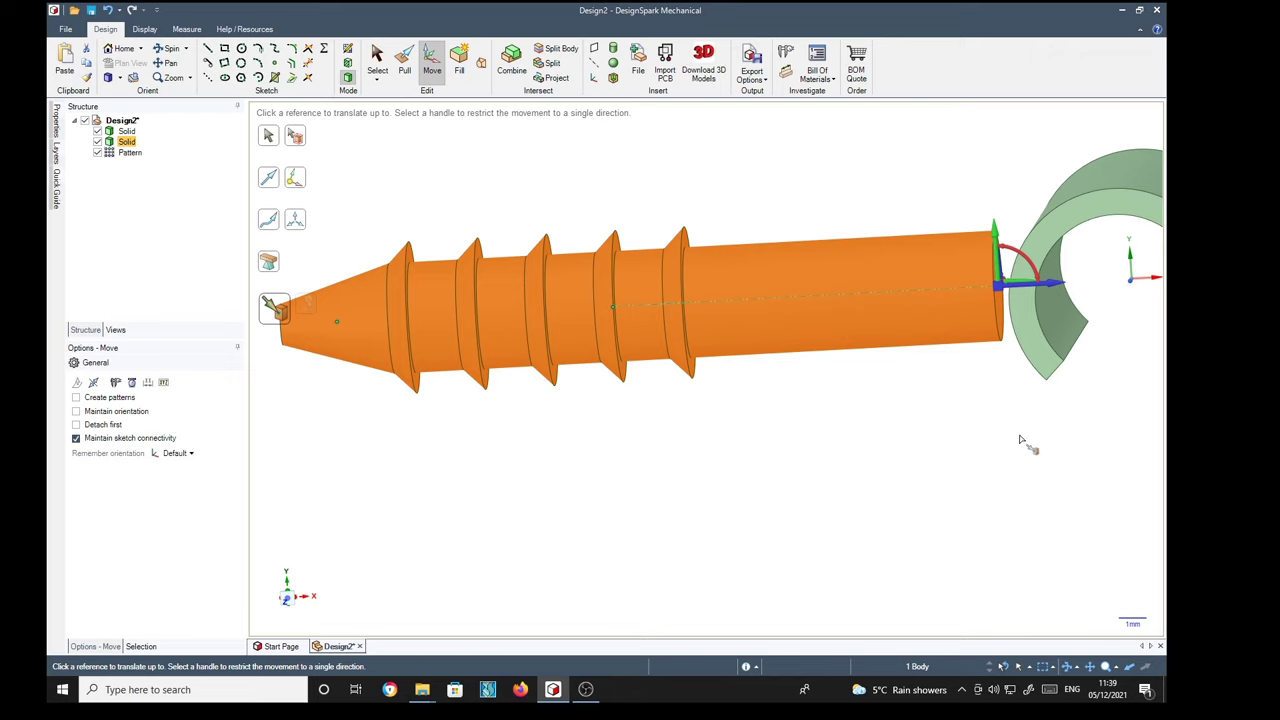
click(1051, 320)
middle_drag(1063, 491, 843, 511)
click(786, 488)
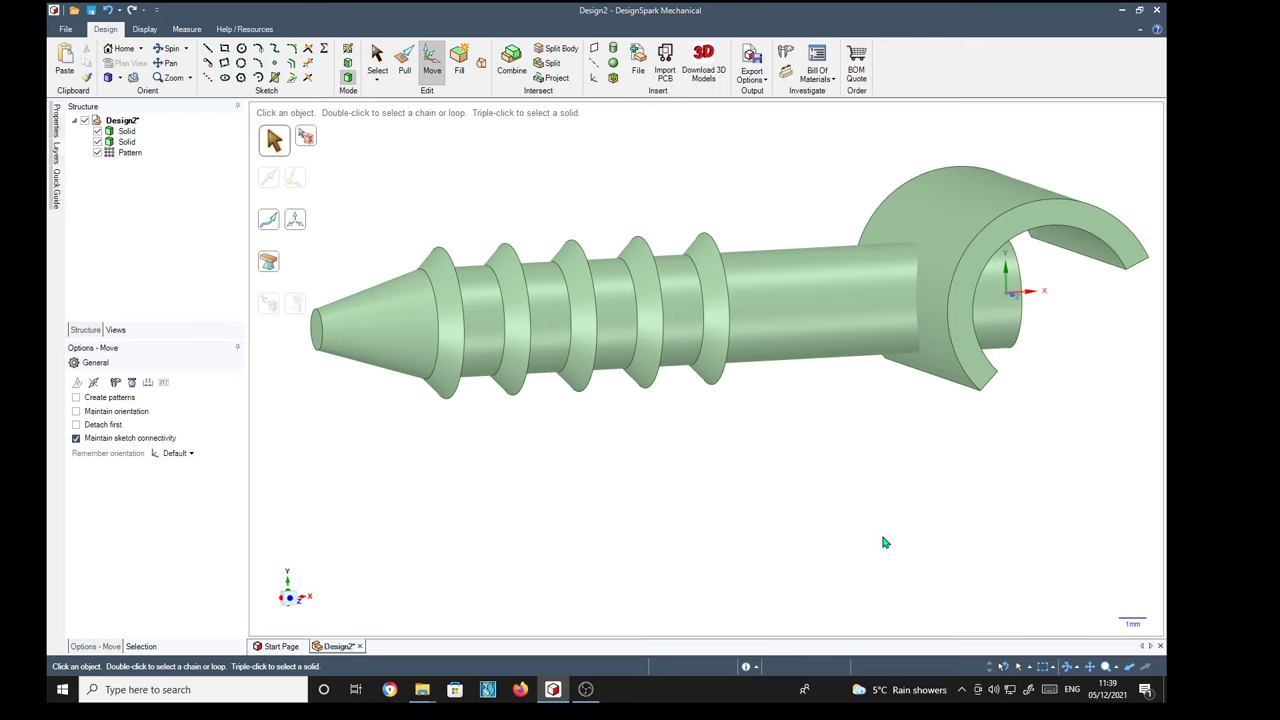
middle_drag(1035, 517, 979, 512)
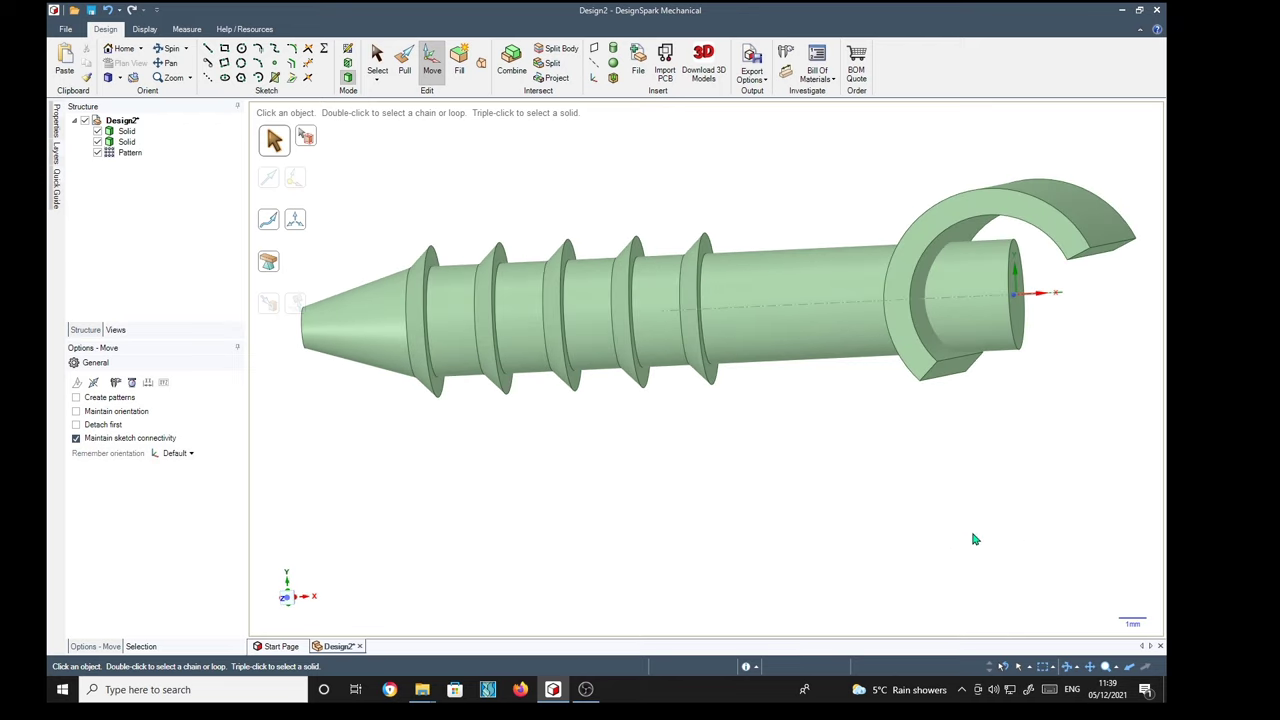
middle_drag(978, 540, 927, 545)
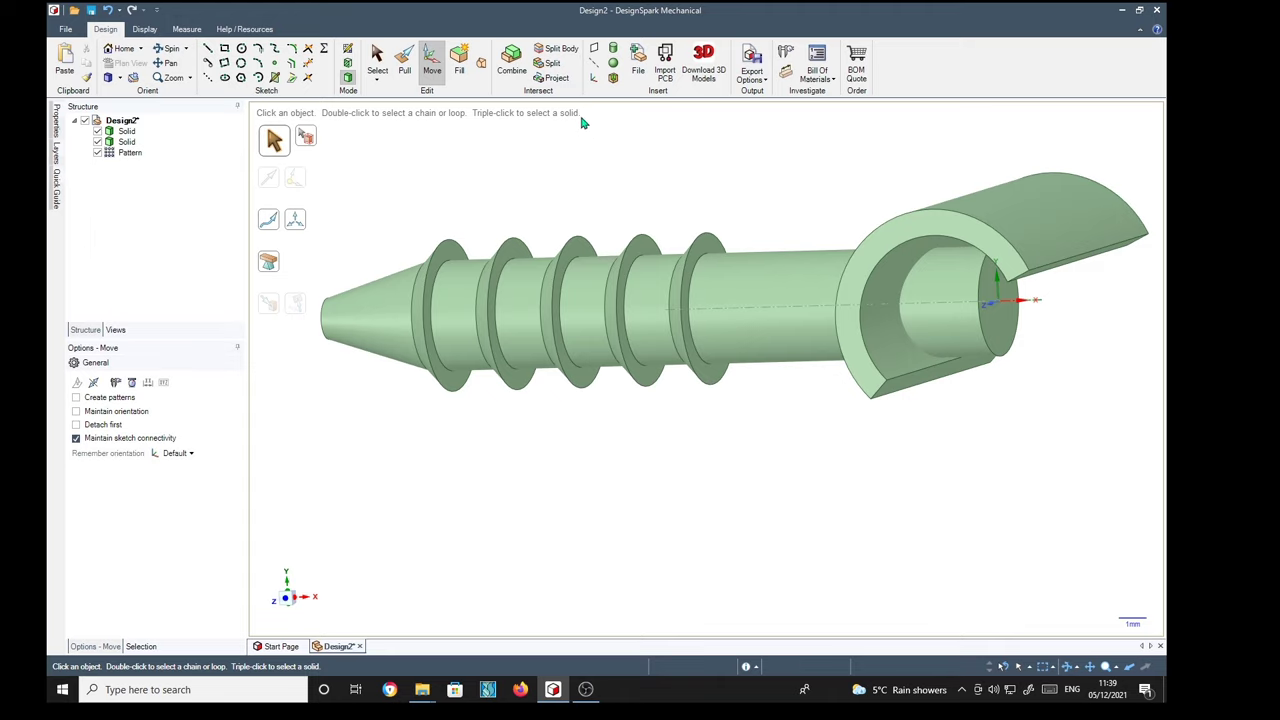
Split the shaft with the hook's inner face and remove the portion inside the hook
click(558, 50)
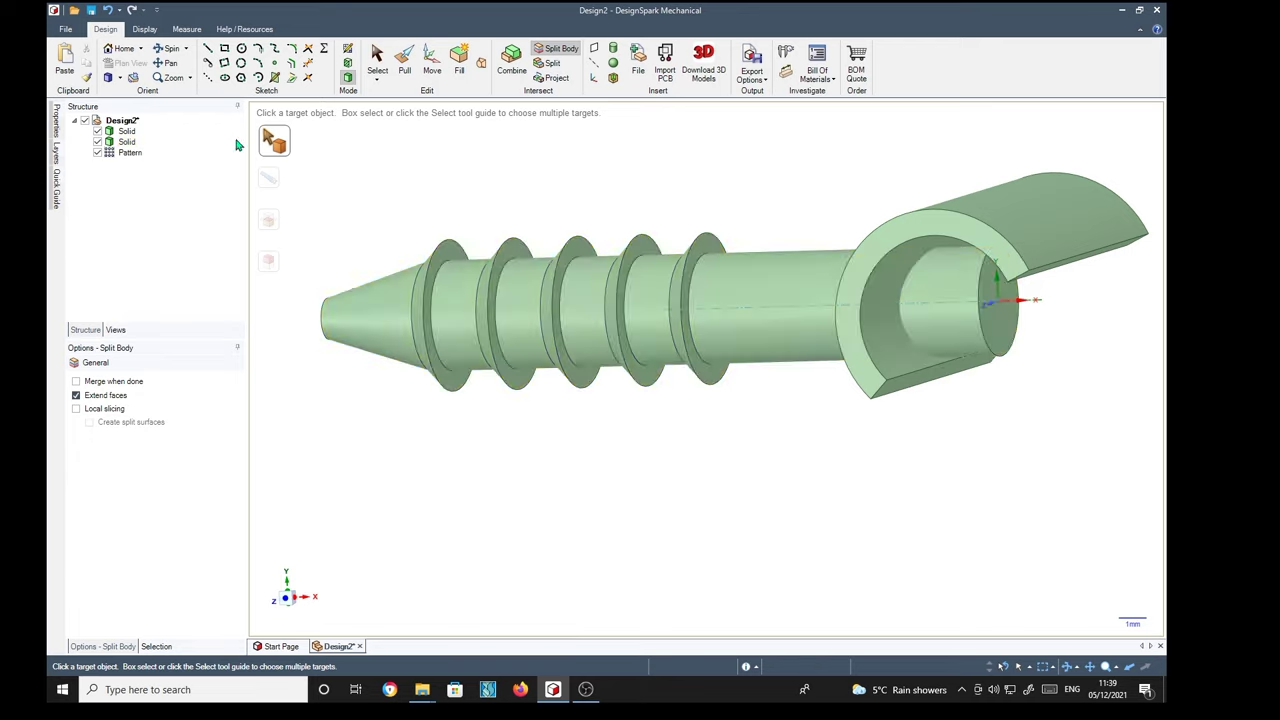
click(130, 143)
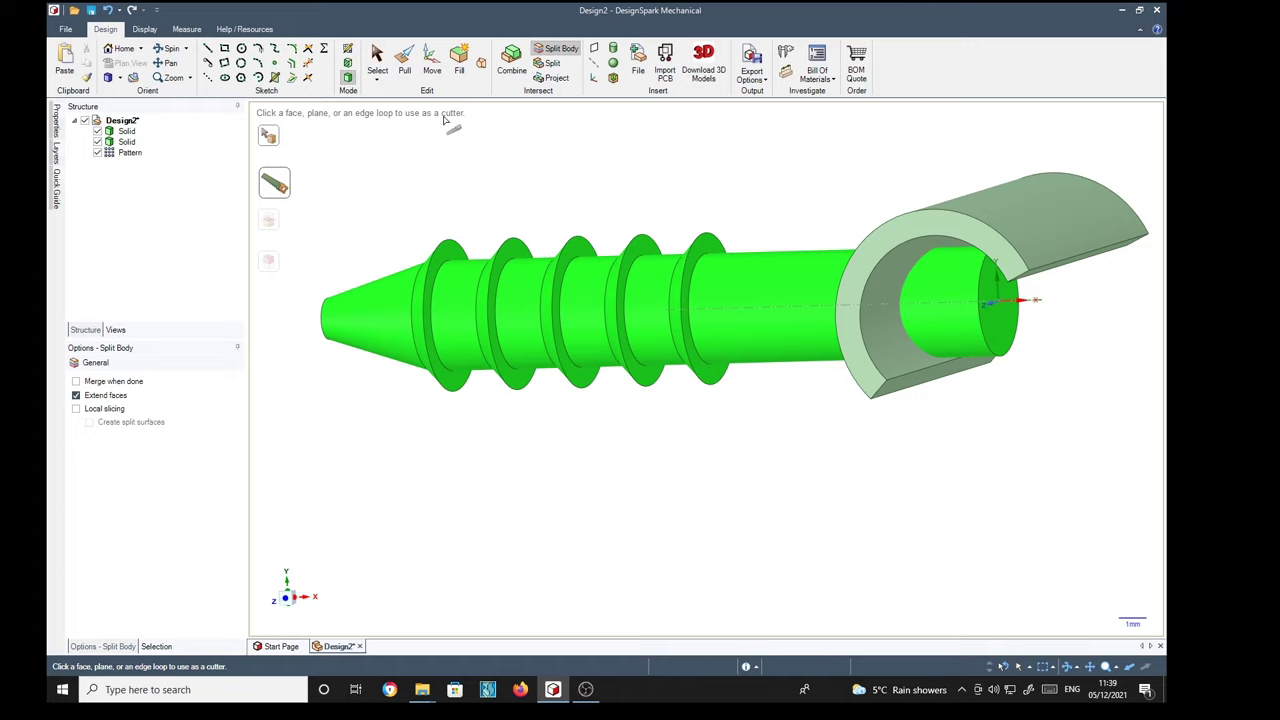
click(885, 345)
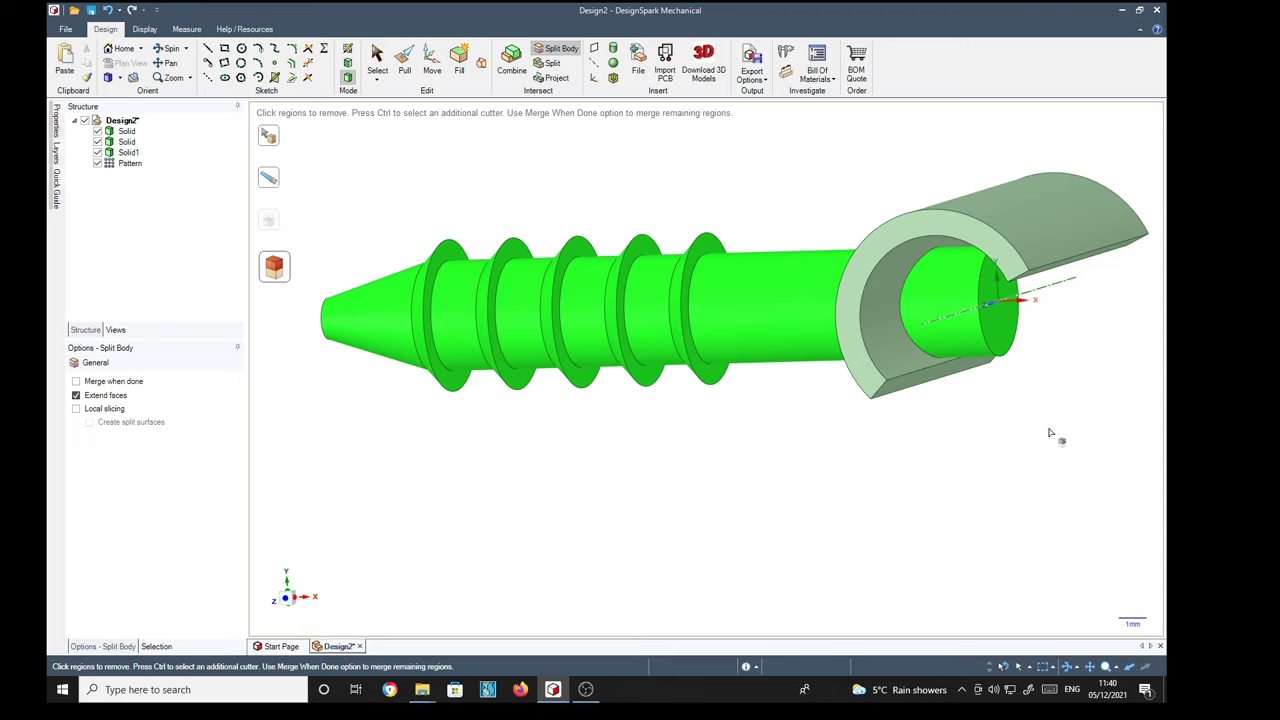
click(953, 302)
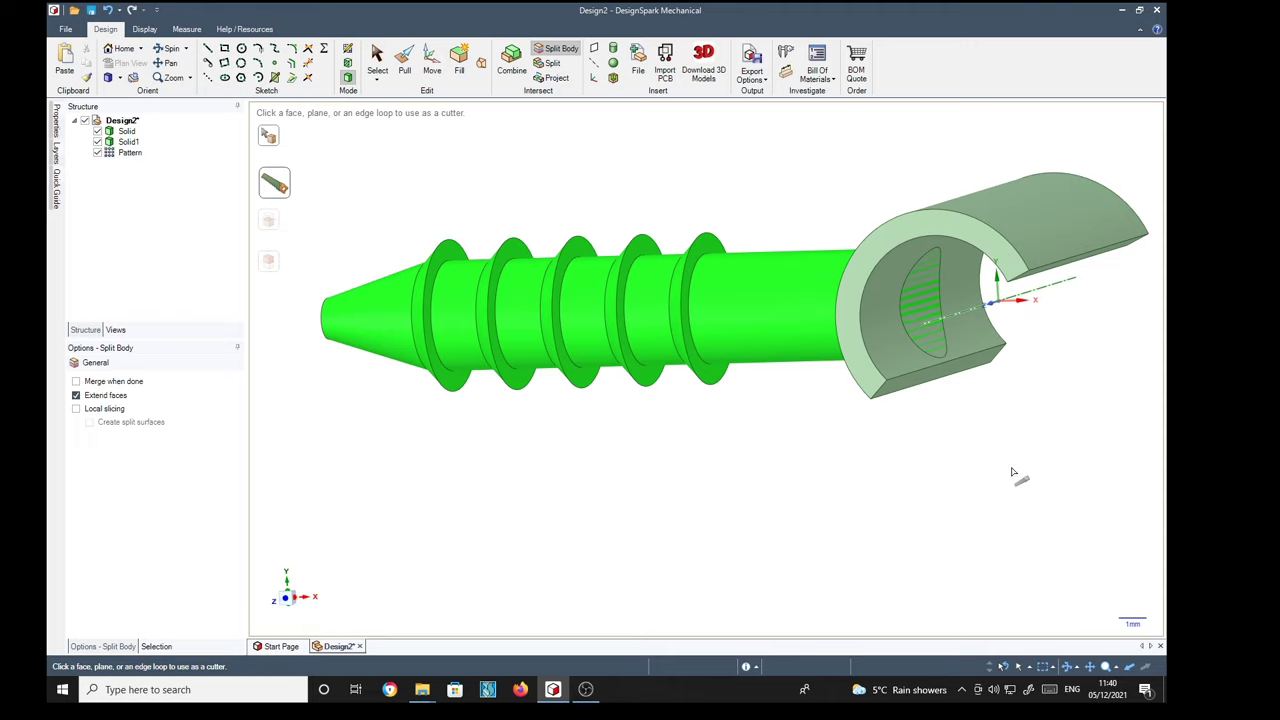
middle_drag(910, 507, 883, 500)
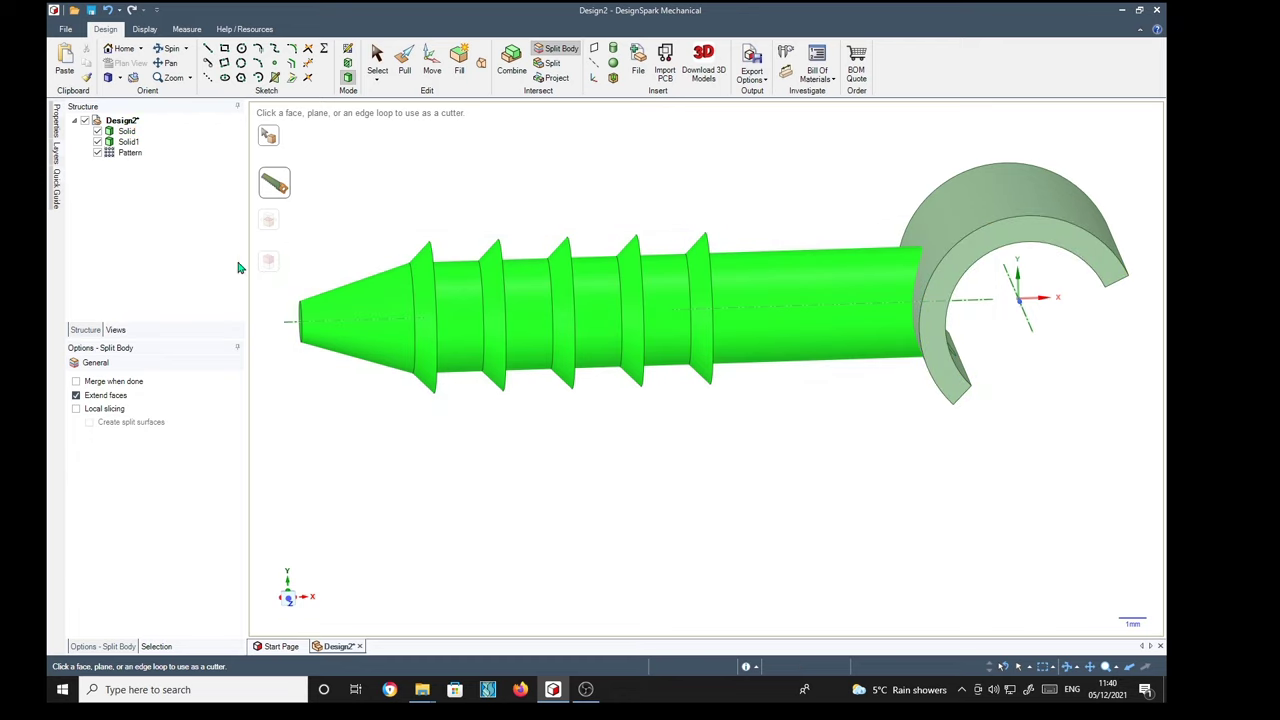
click(128, 145)
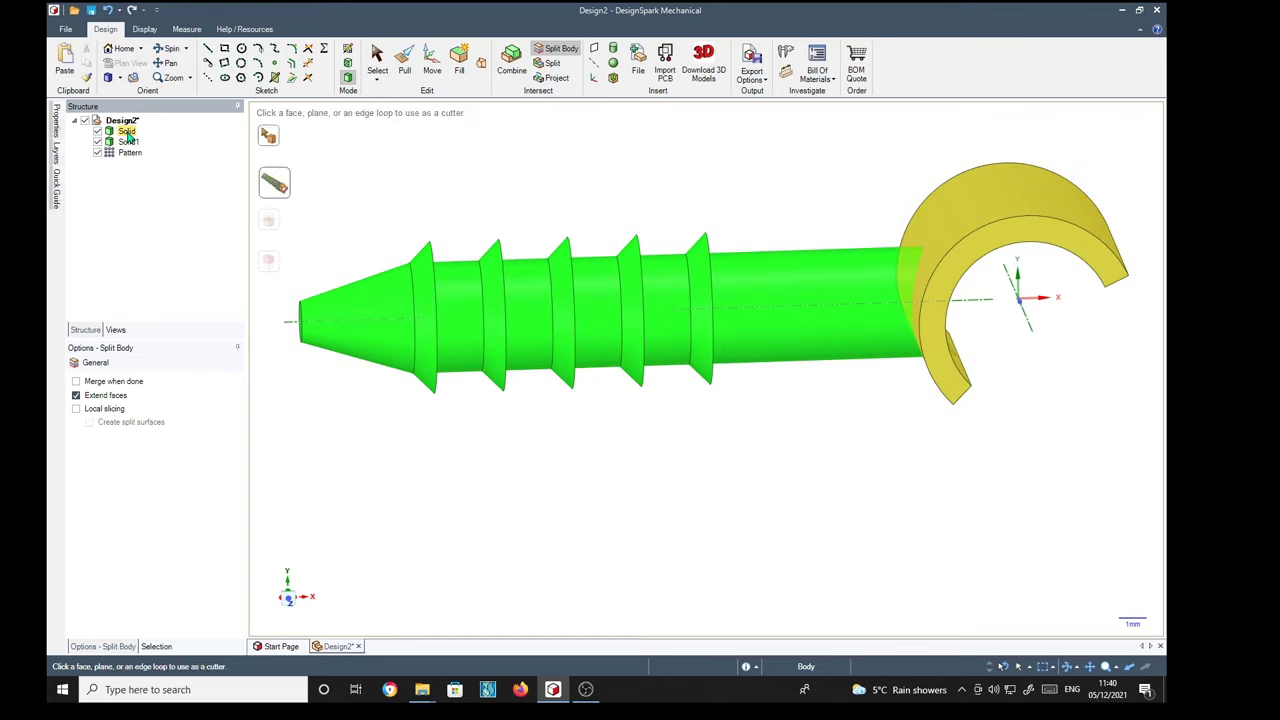
click(529, 177)
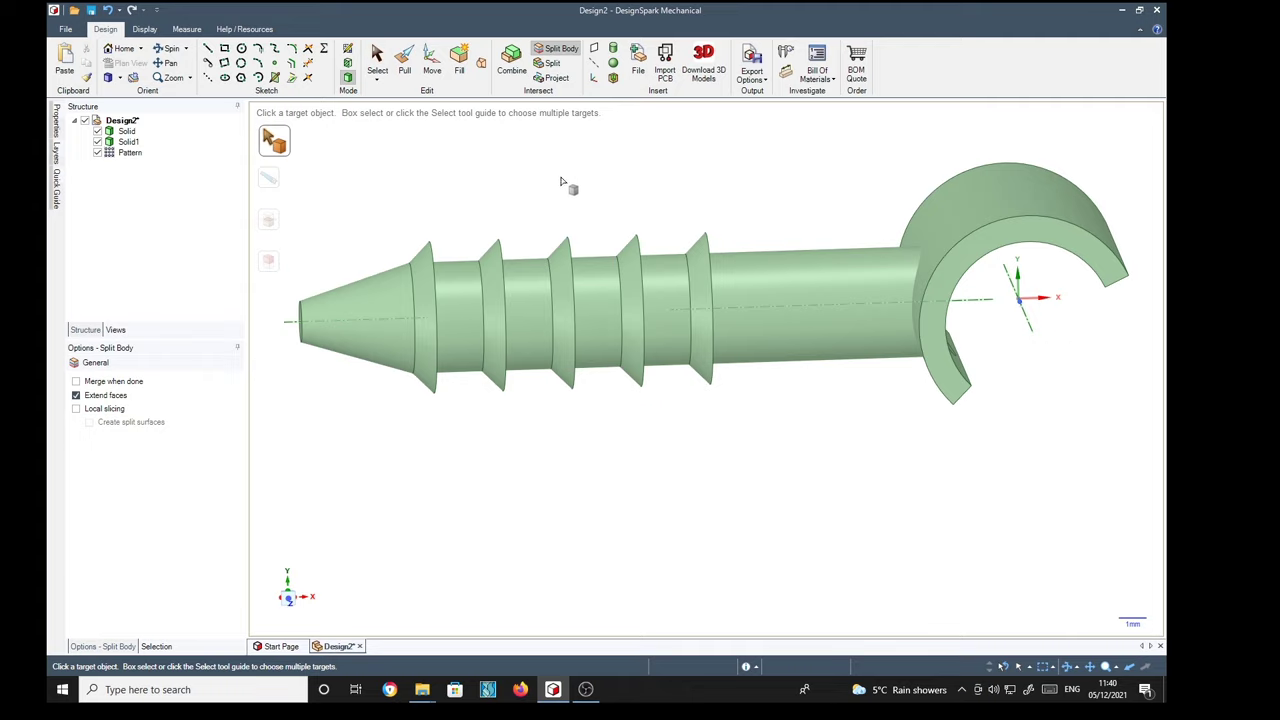
Combine the hook body and the shaft body into a single solid
key(Escape)
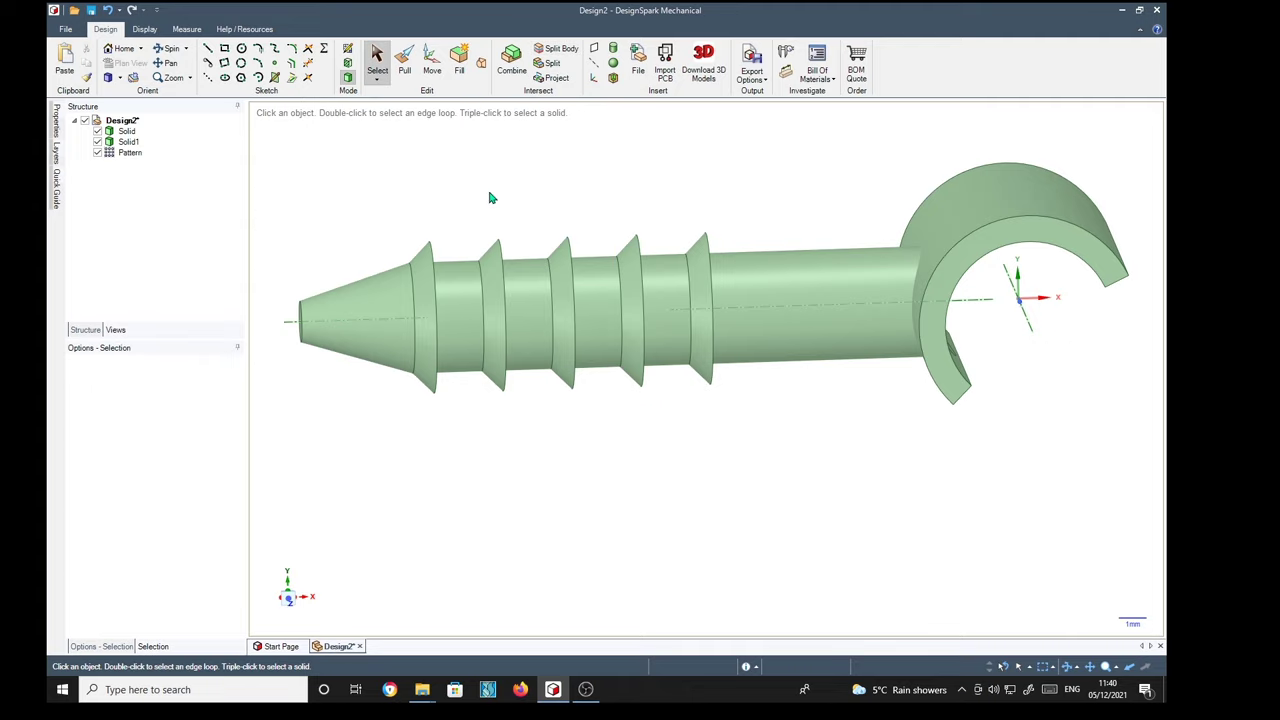
click(150, 131)
ctrl+click(136, 143)
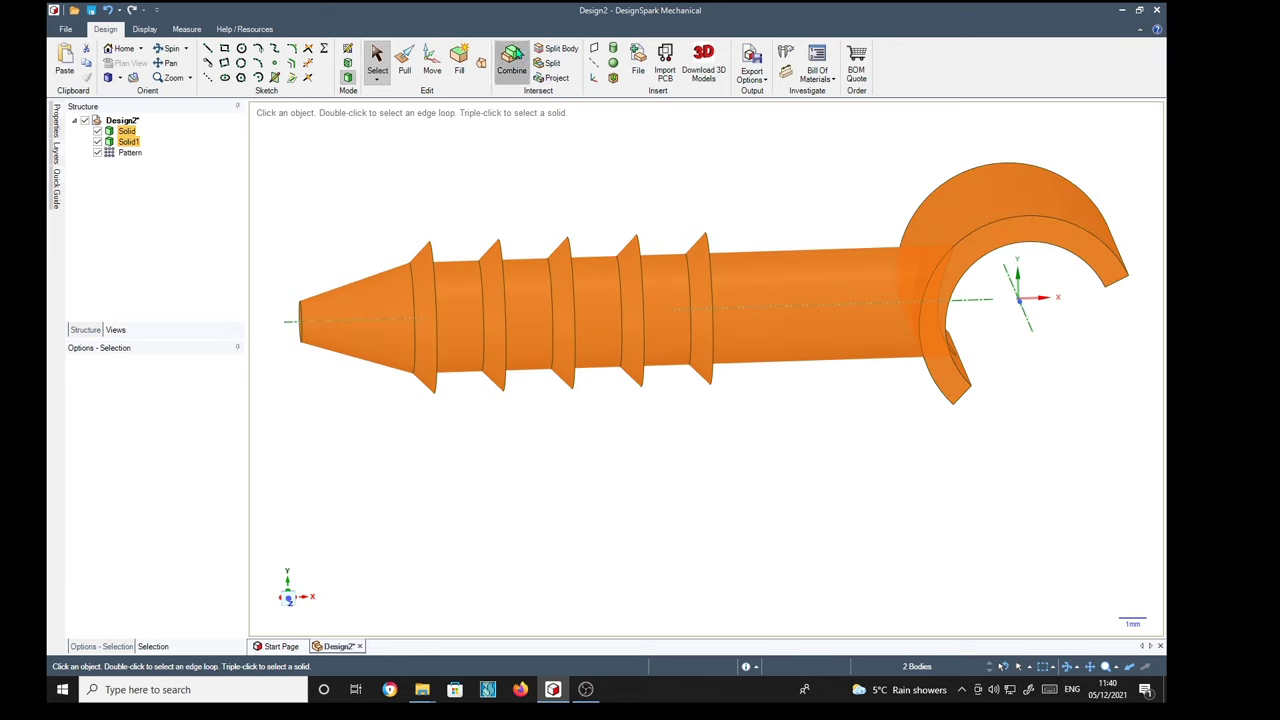
click(511, 60)
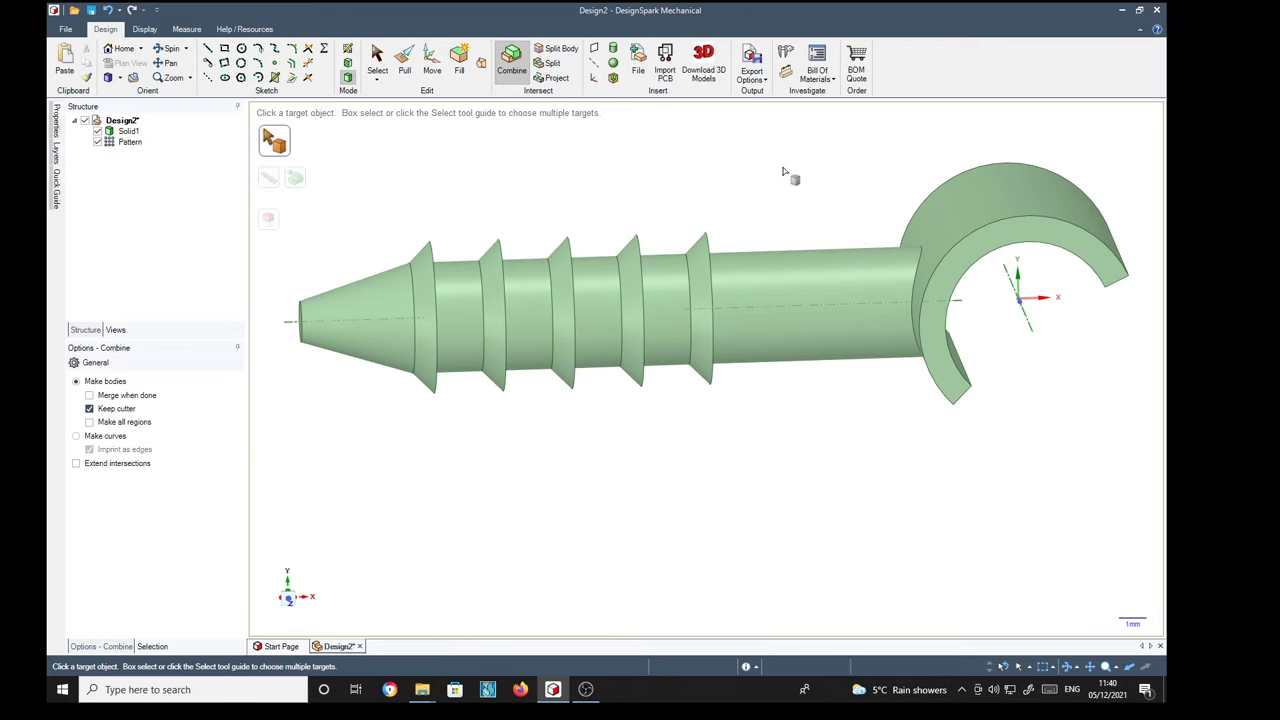
middle_drag(780, 177, 820, 186)
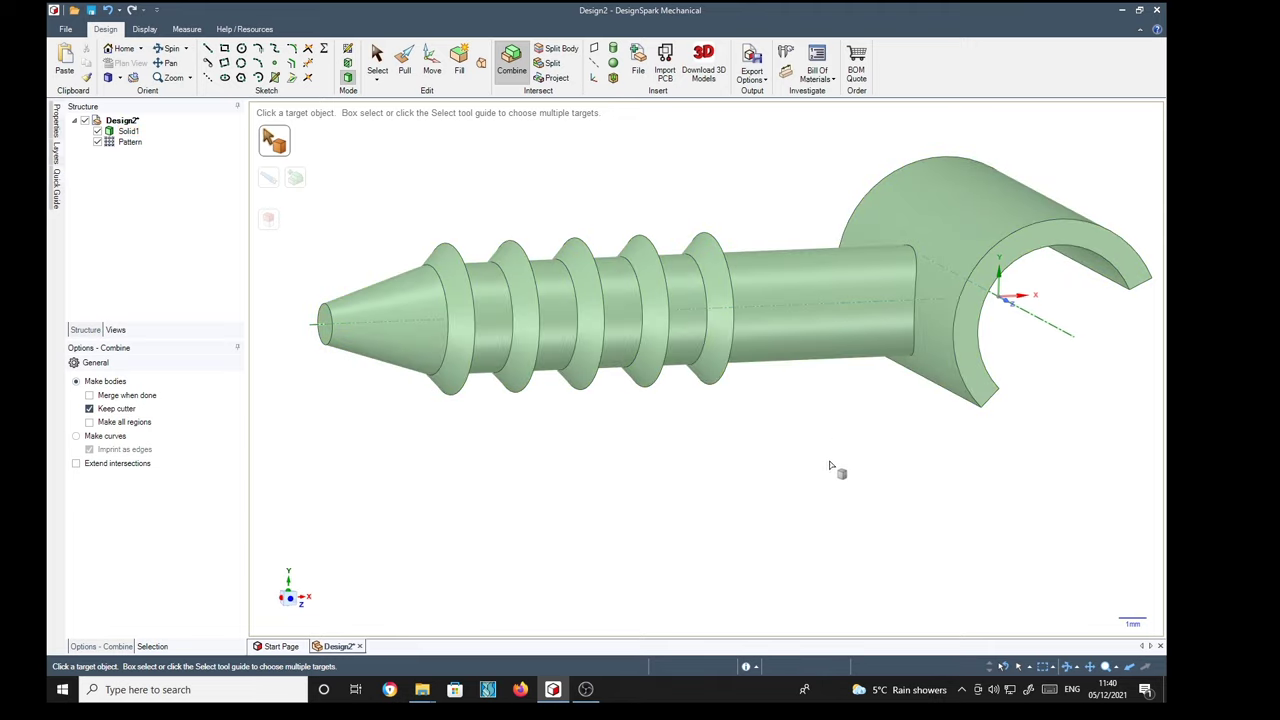
Round the edge where the shaft meets the hook with a 5 mm radius
key(Escape)
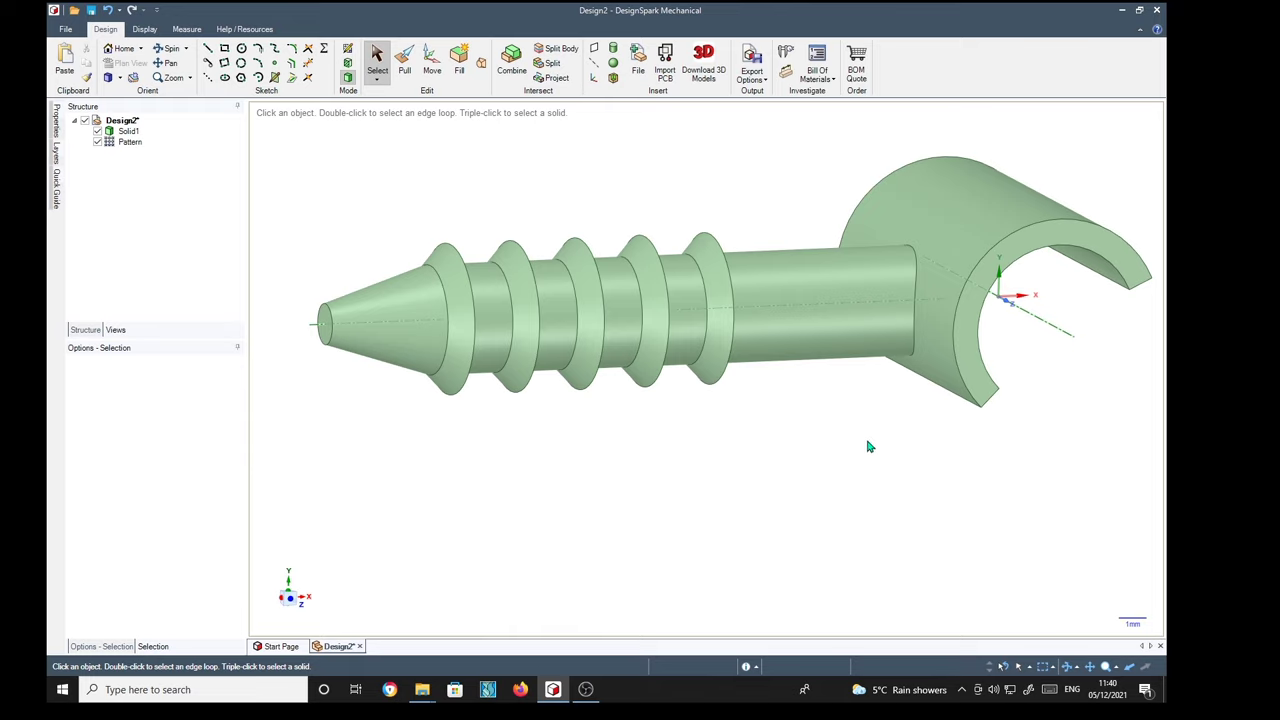
click(919, 266)
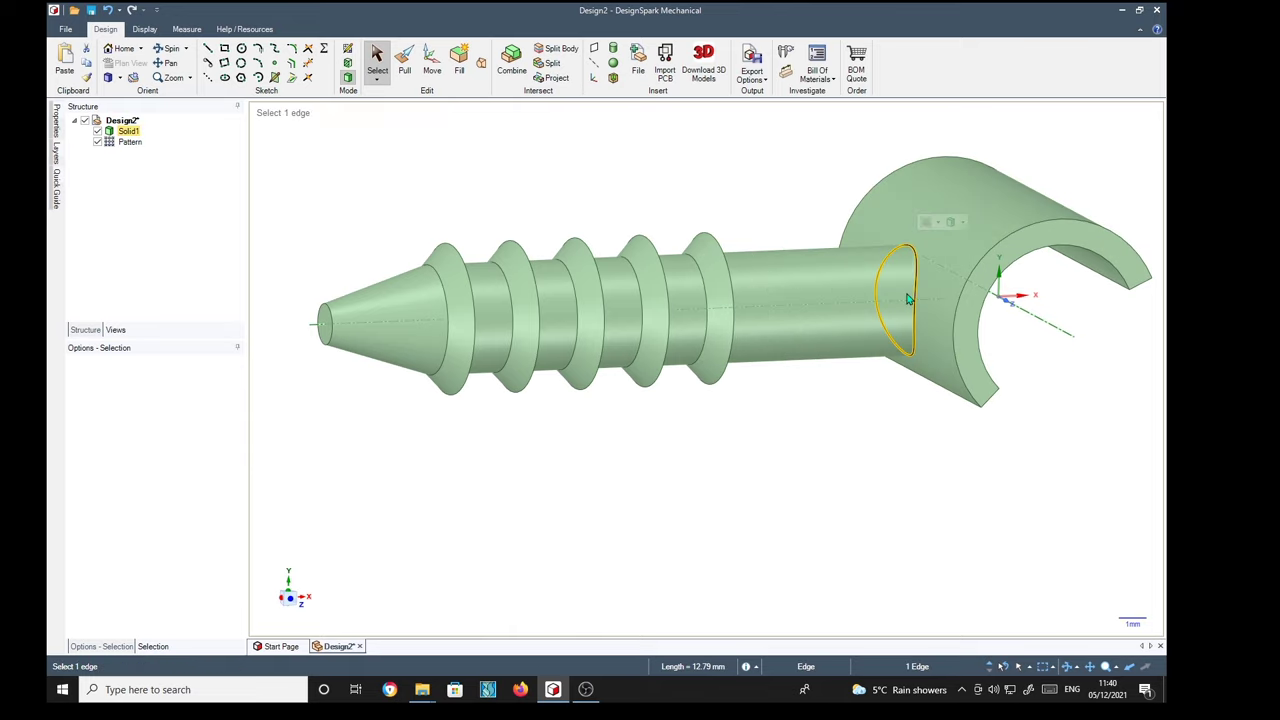
click(406, 60)
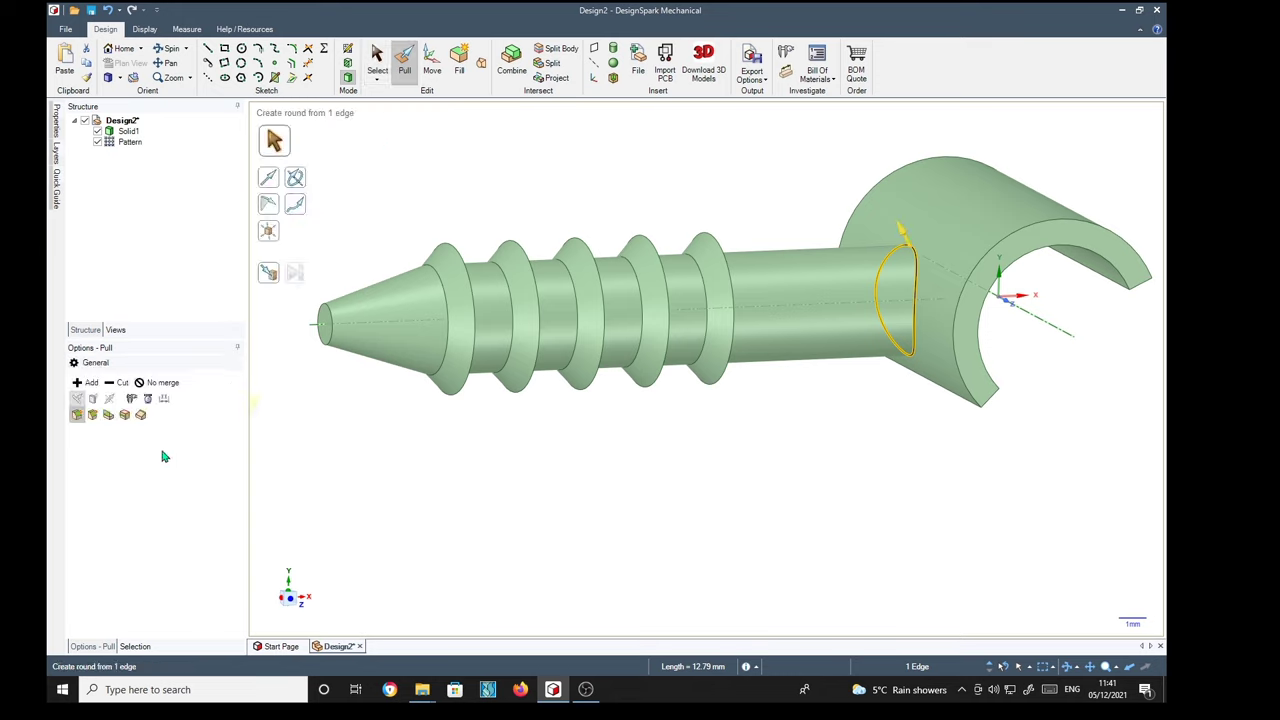
click(78, 415)
key(space)
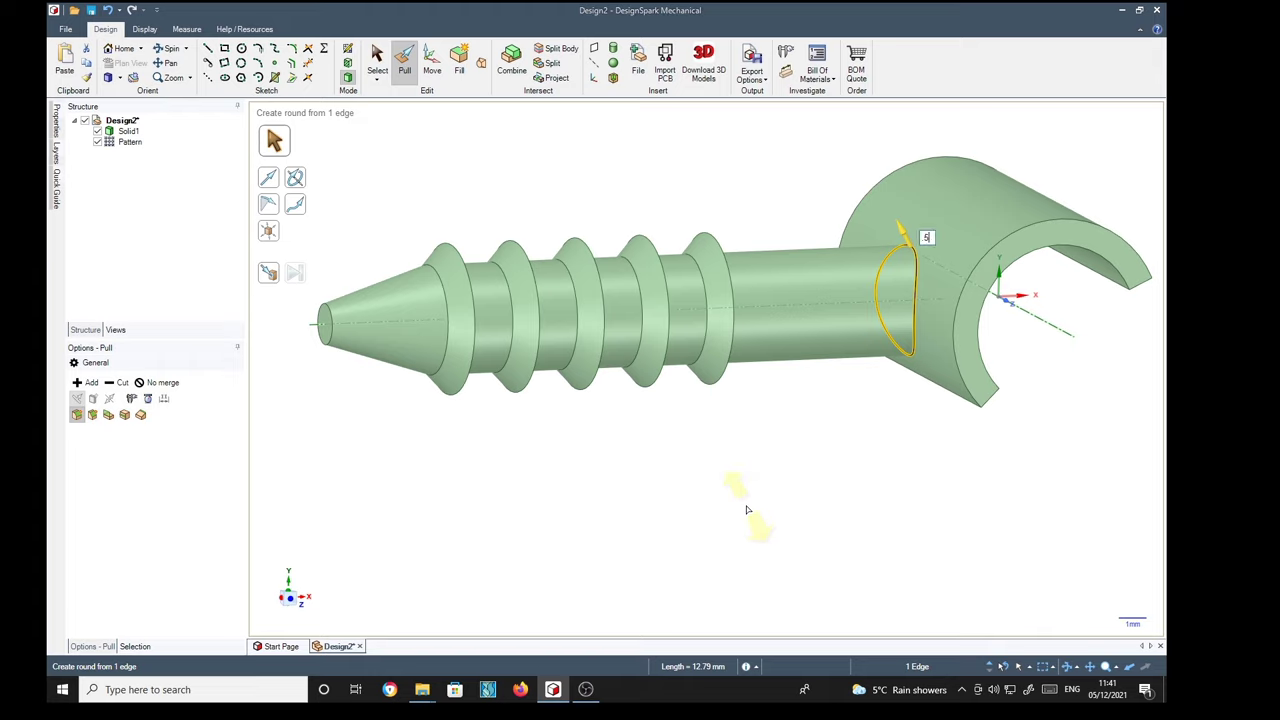
text(5)
key(Return)
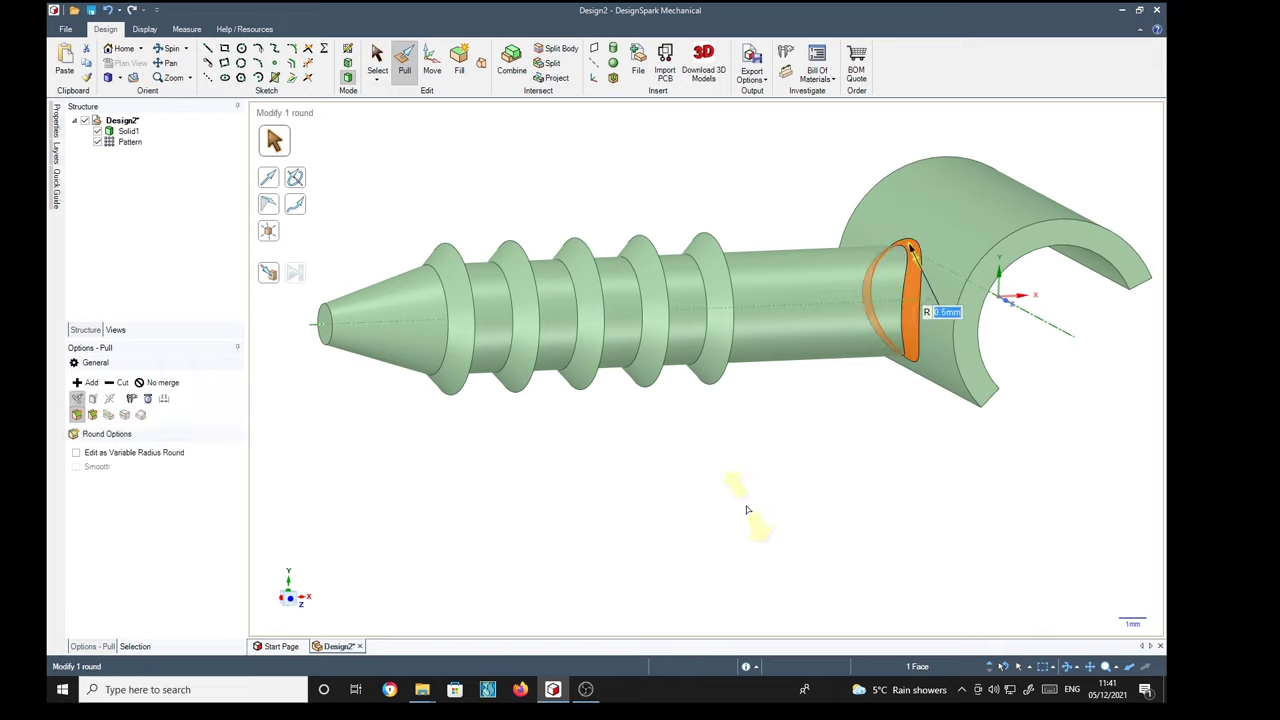
click(817, 526)
mouse_move(817, 526)
middle_down()
mouse_move(900, 500)
mouse_move(801, 501)
mouse_move(846, 437)
mouse_move(1000, 471)
mouse_move(997, 531)
mouse_move(897, 511)
mouse_move(963, 466)
mouse_move(1028, 510)
mouse_move(1022, 524)
middle_up()
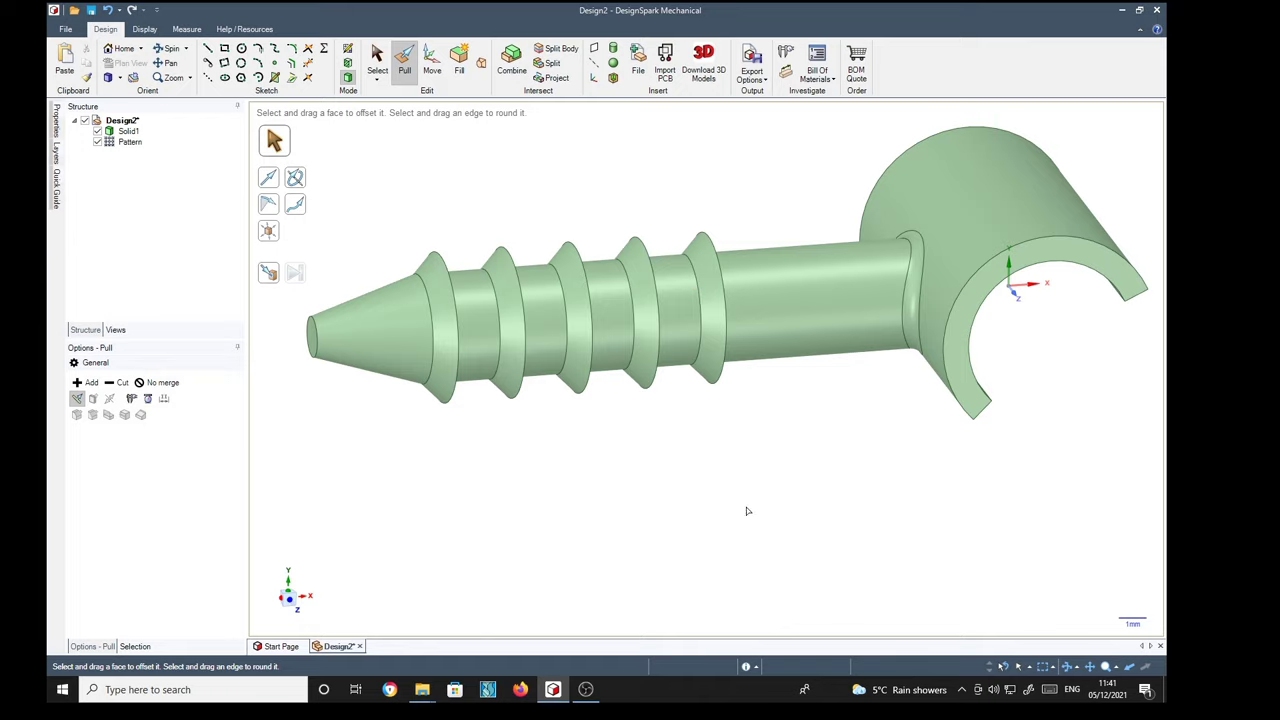
Chamfer the hook's curved front edge by 0.25 mm
click(1052, 240)
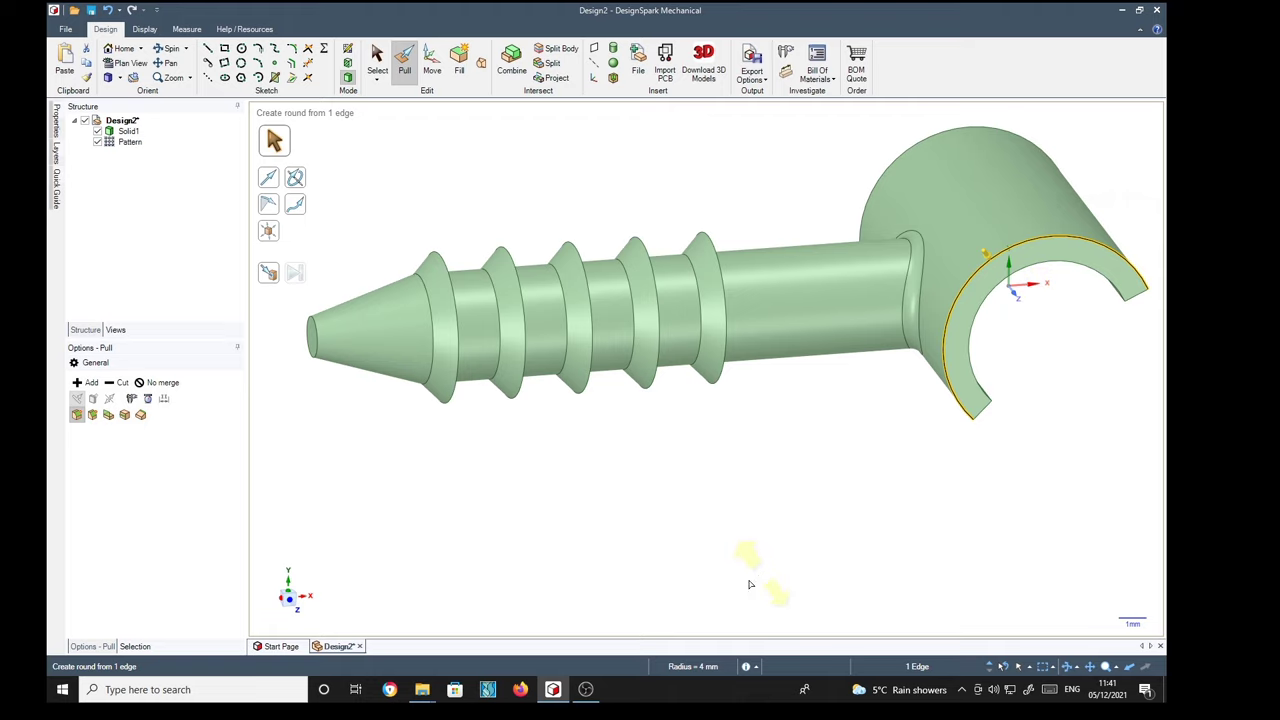
click(92, 416)
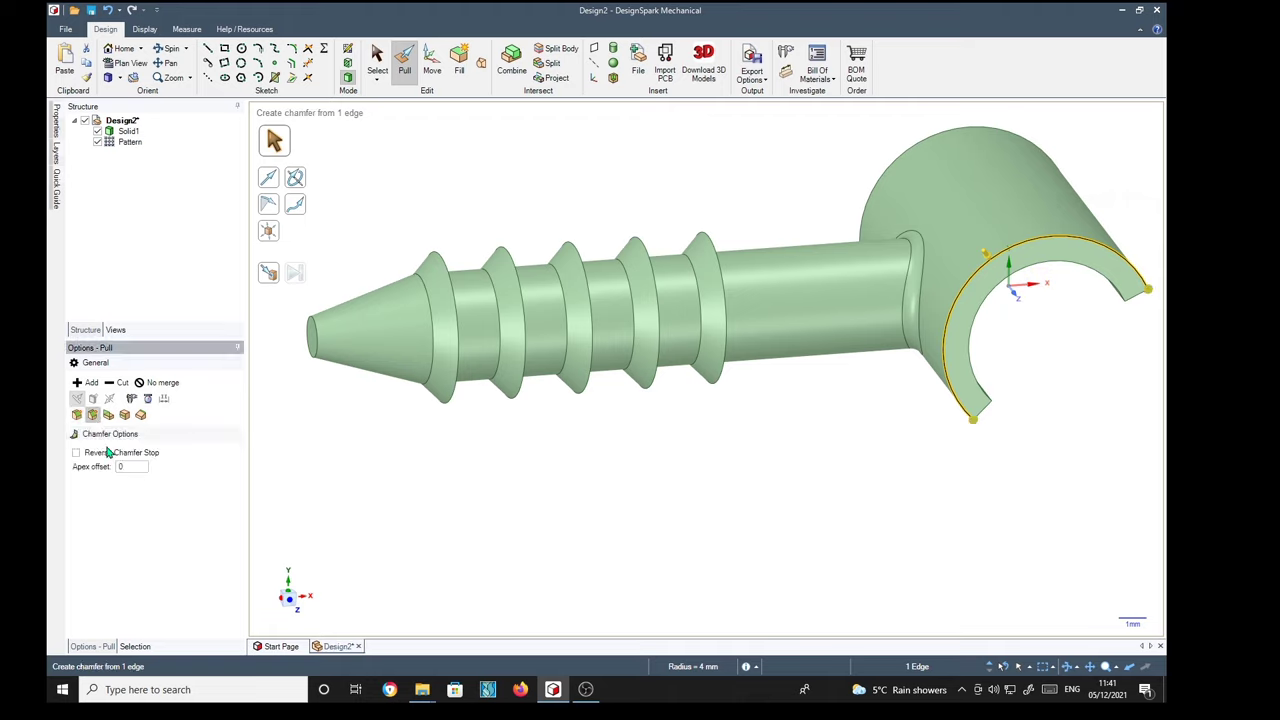
key(space)
key(Return)
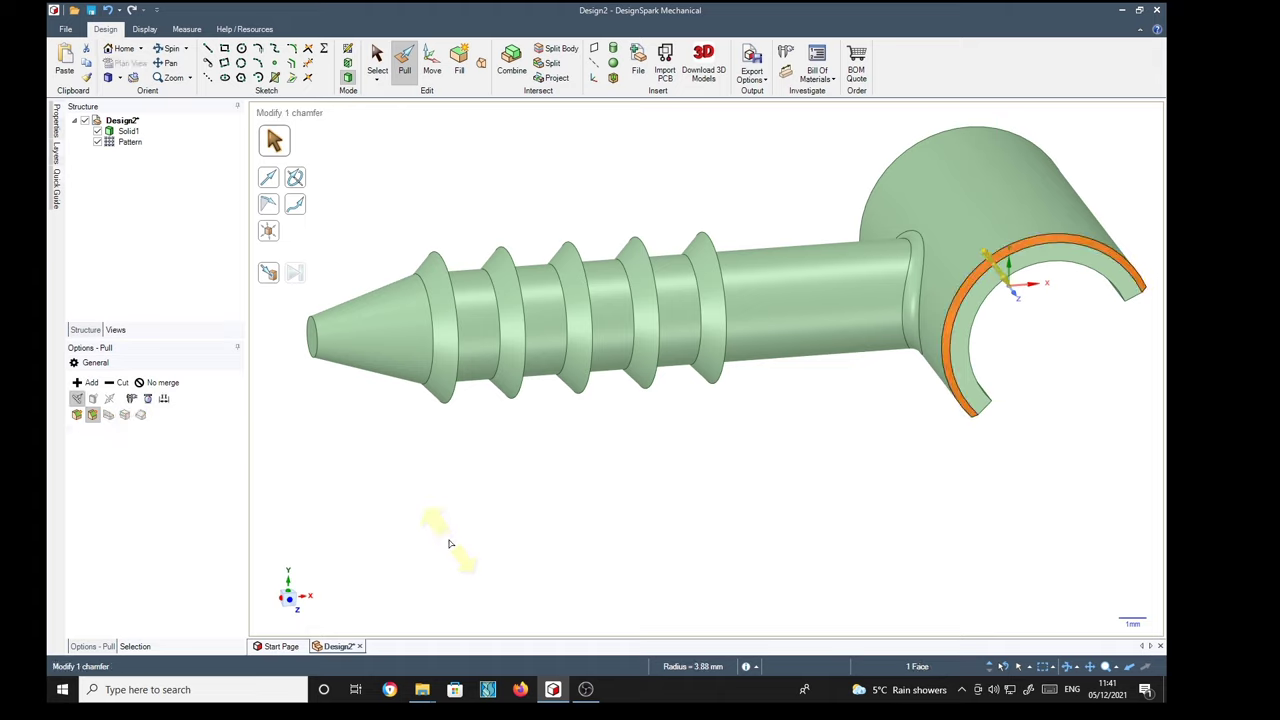
Round the circular edge at the screw tip to a 0.5 mm radius
click(317, 359)
click(317, 359)
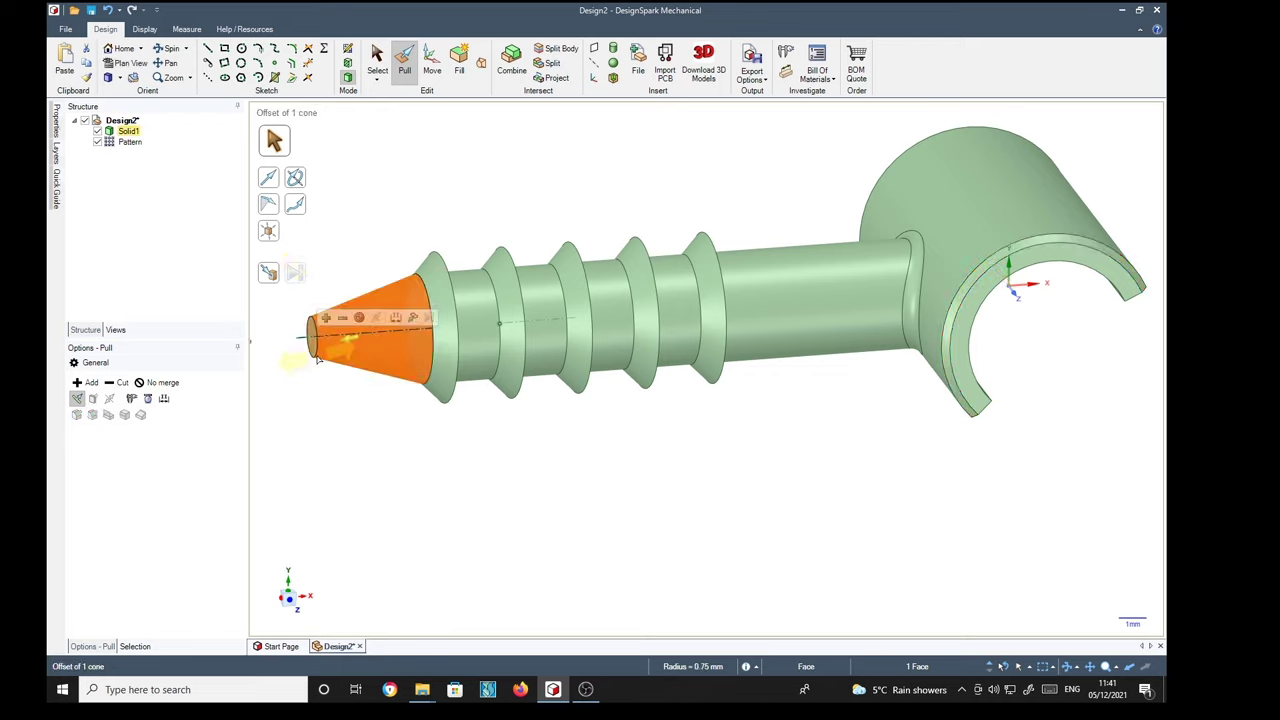
click(415, 507)
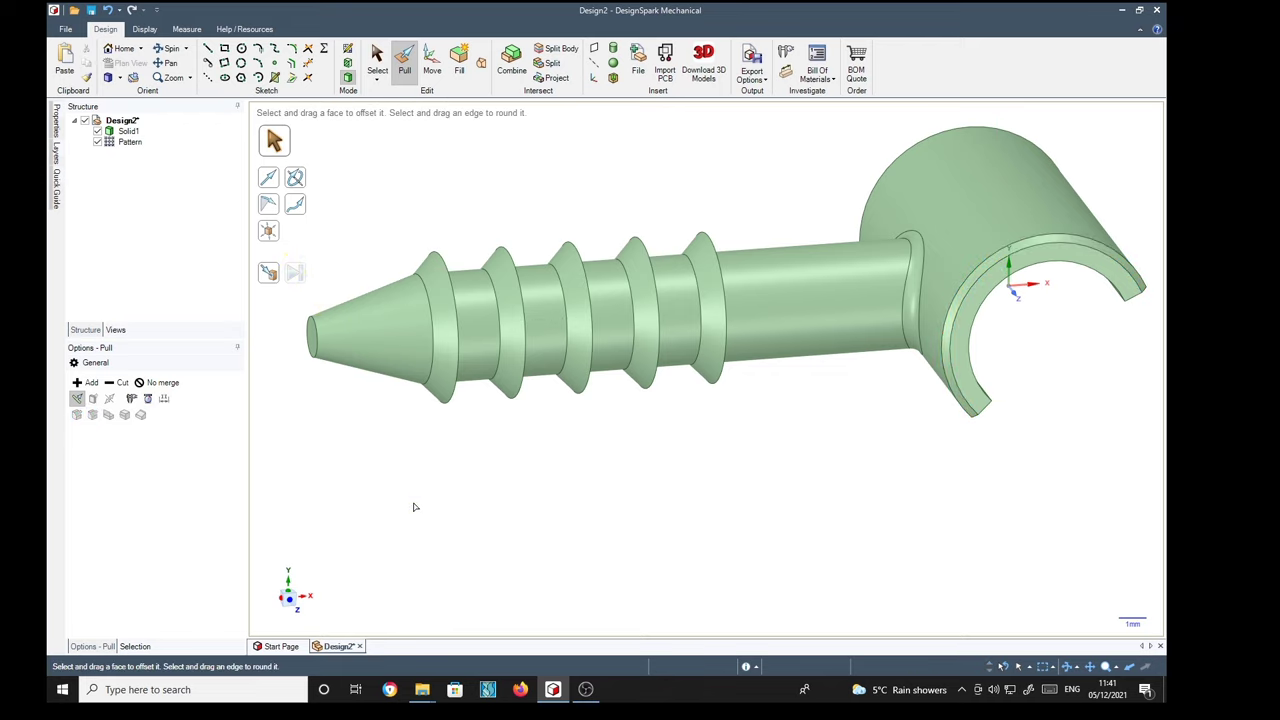
click(315, 361)
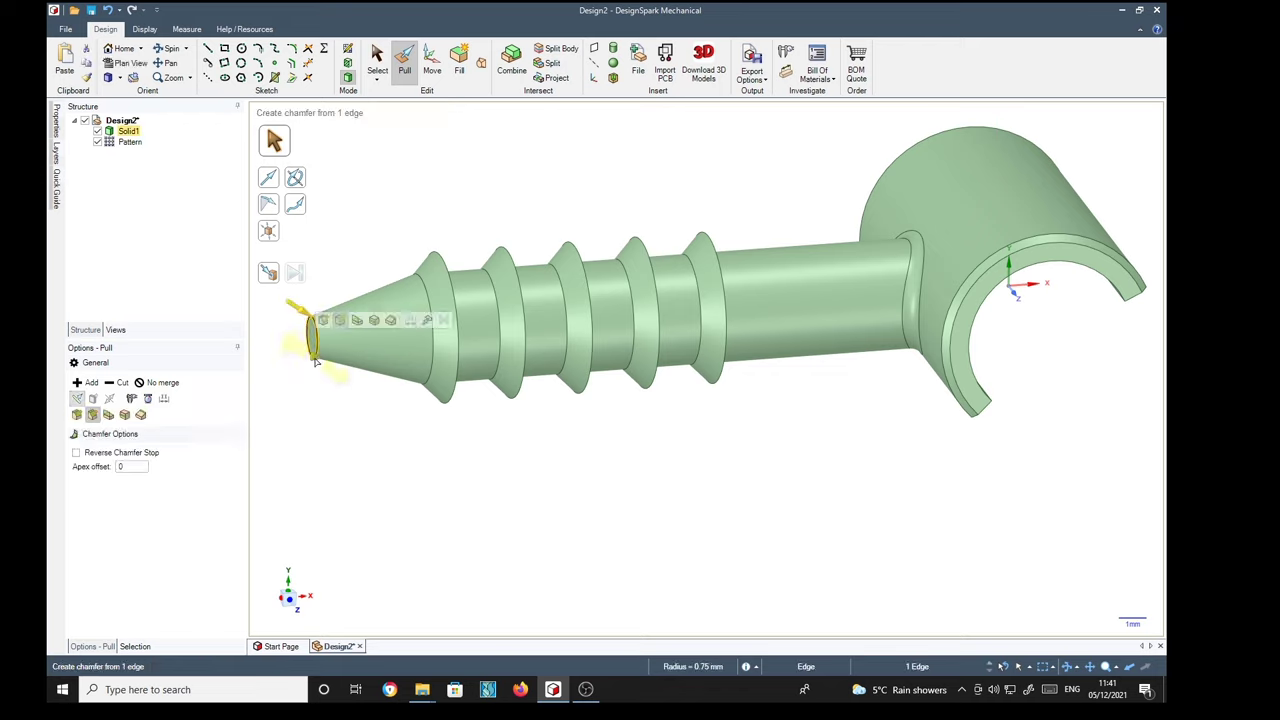
click(77, 415)
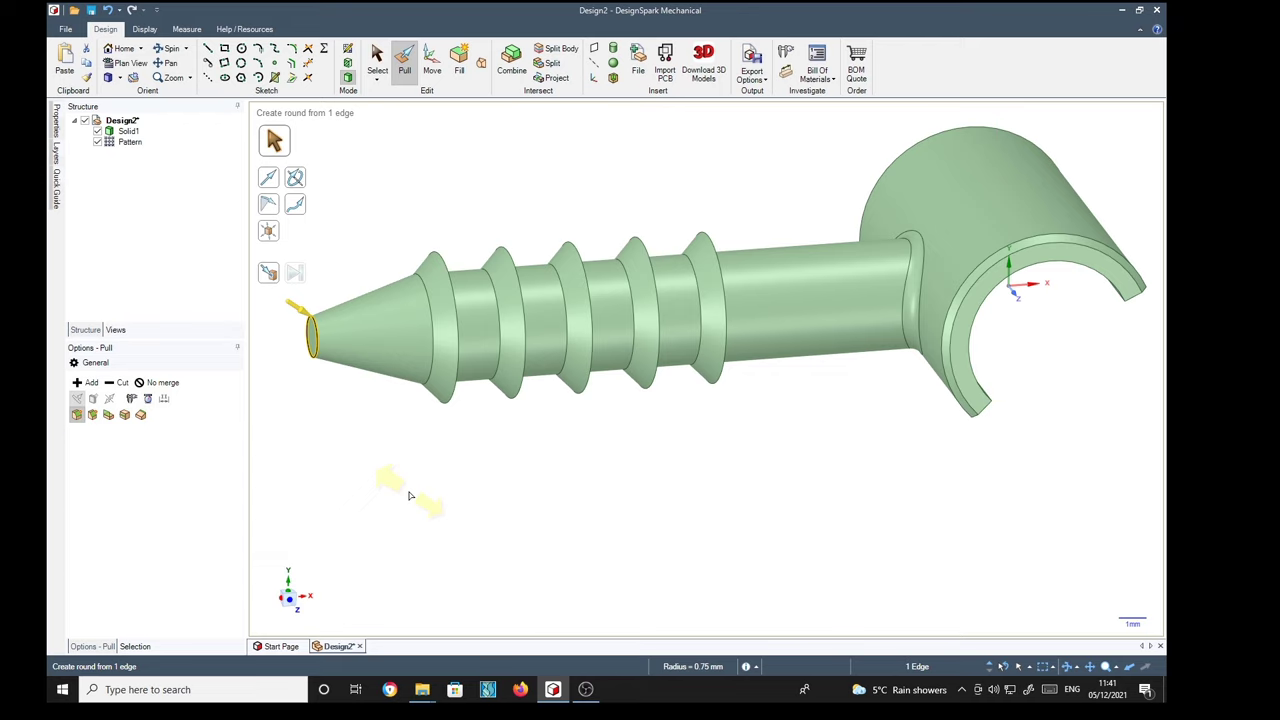
drag(409, 495, 482, 506)
key(BackSpace)
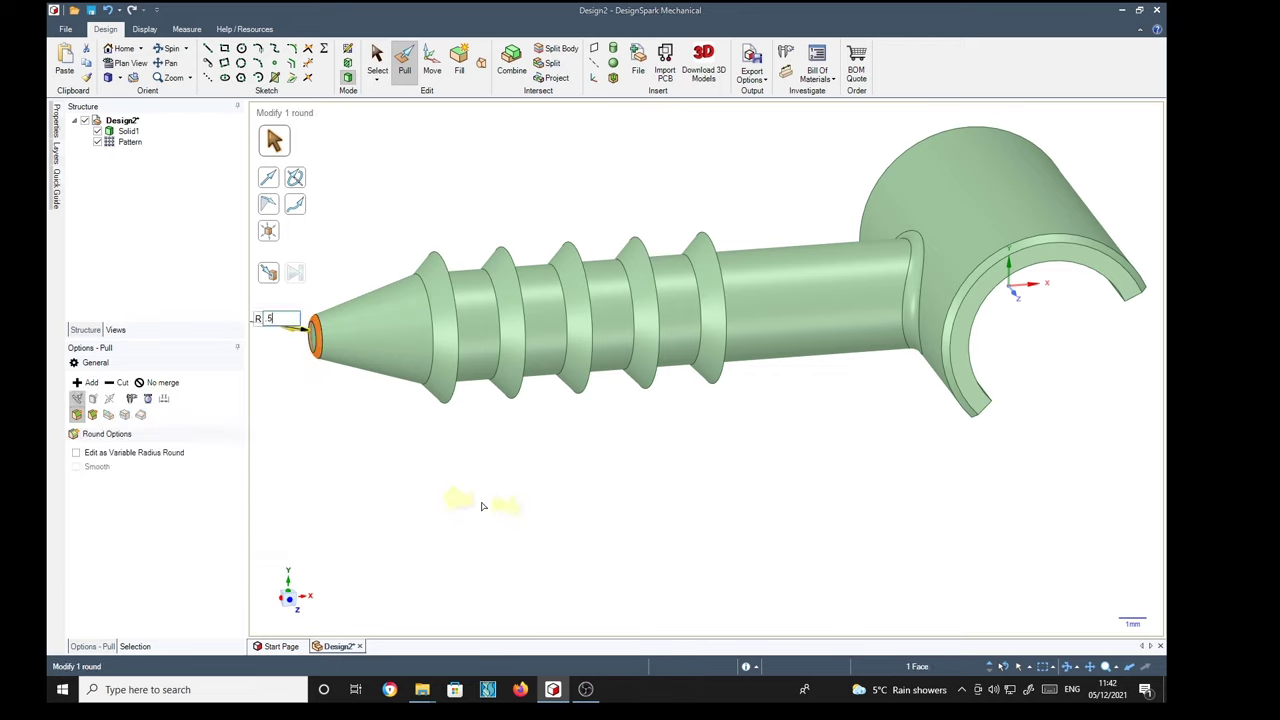
text(.5)
key(Return)
Delete the Pattern item from the Structure tree, leaving only Solid1
click(444, 524)
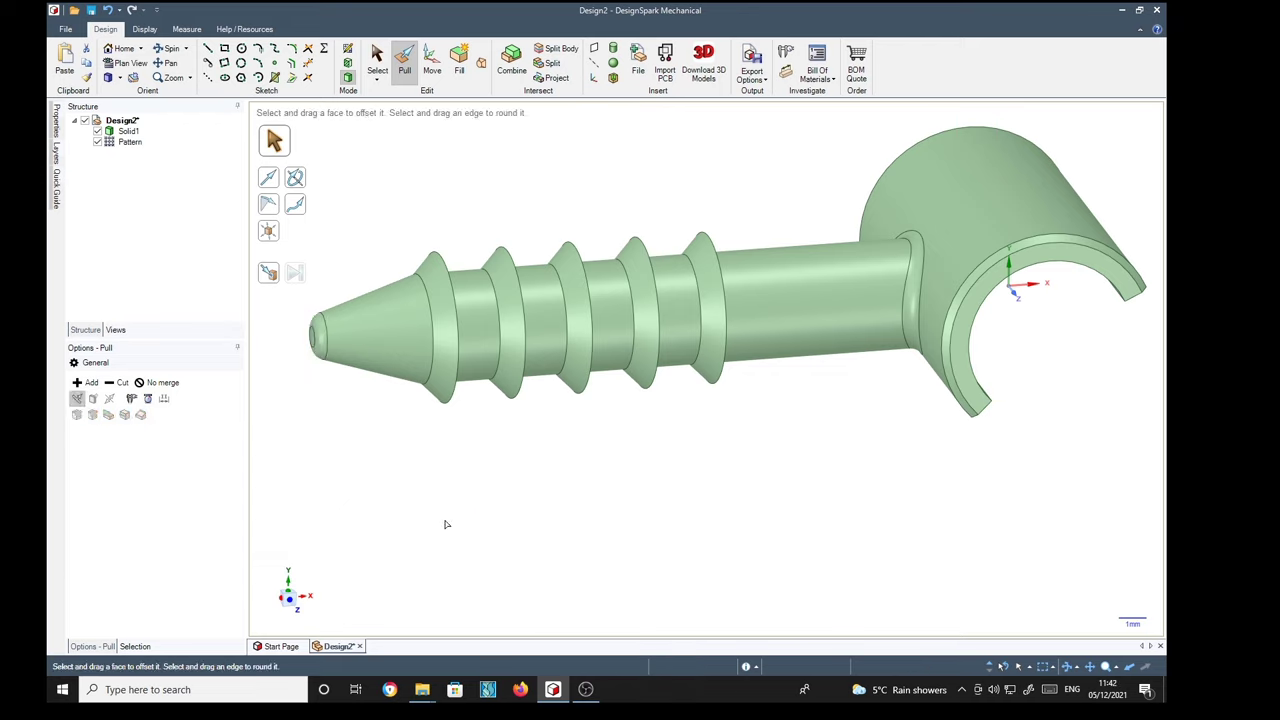
middle_drag(758, 538, 980, 503)
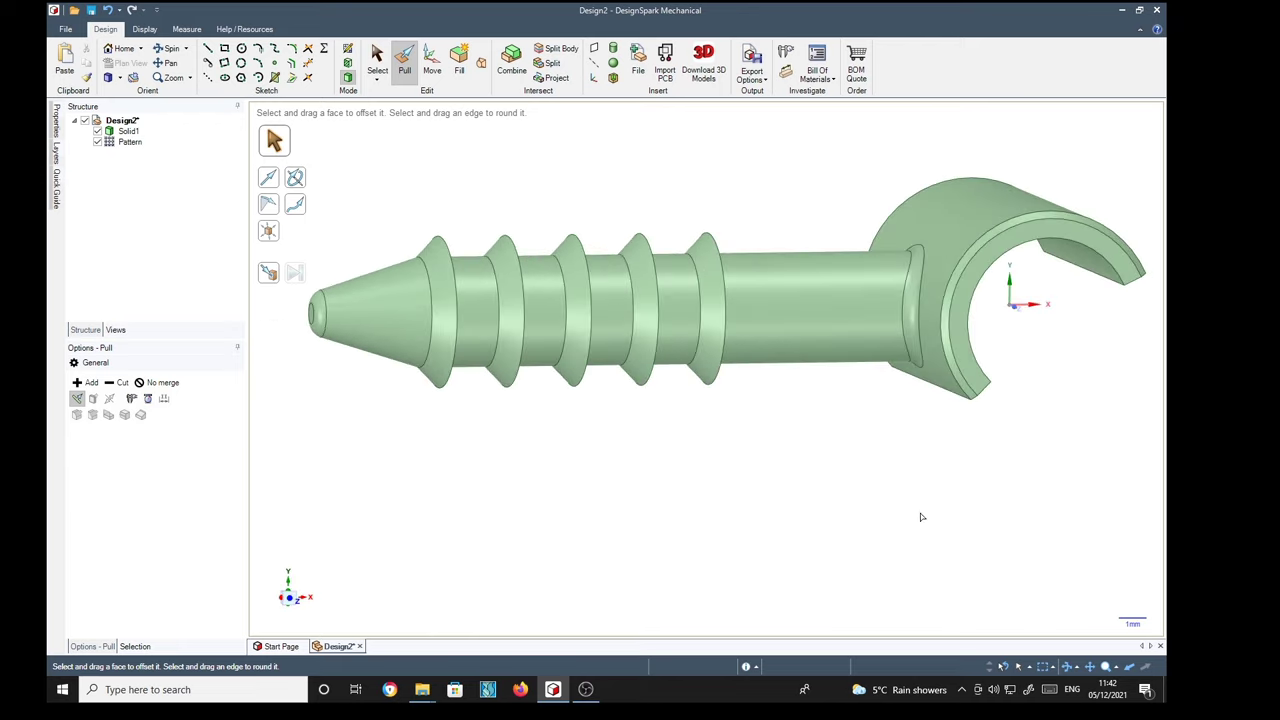
mouse_move(848, 515)
middle_down()
mouse_move(914, 506)
mouse_move(849, 529)
mouse_move(851, 514)
middle_up()
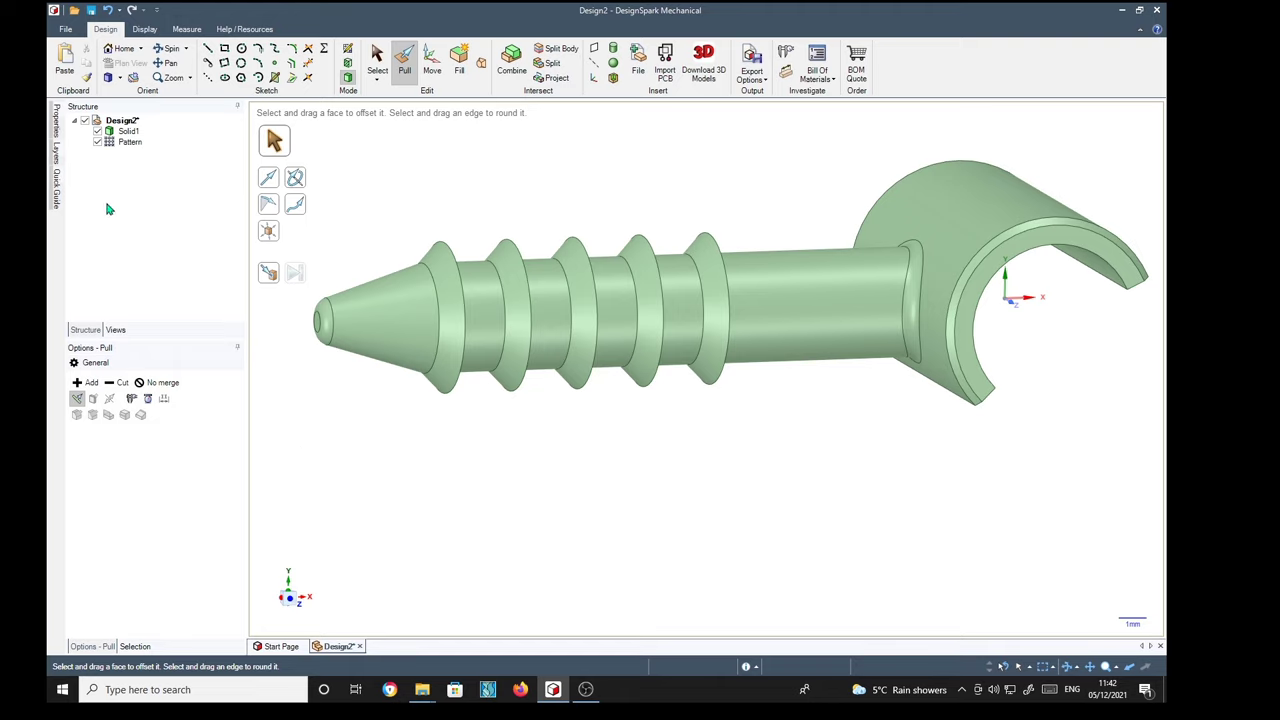
click(115, 146)
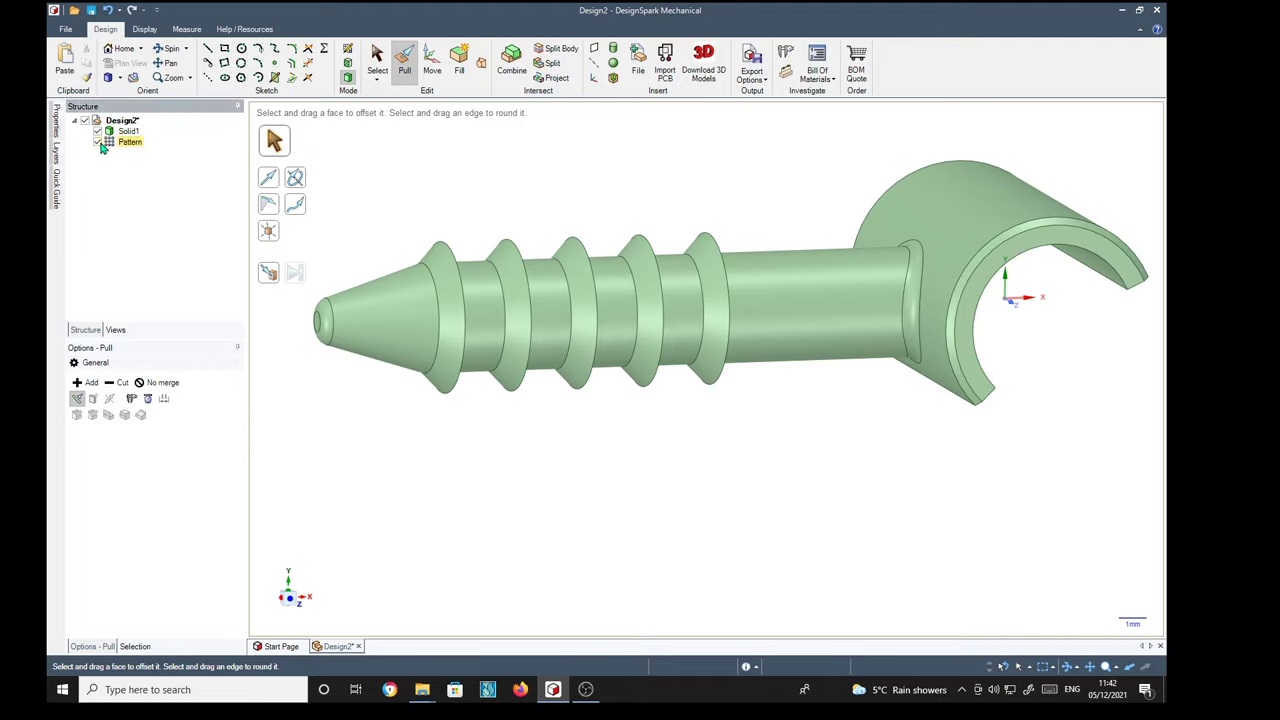
right_click(131, 146)
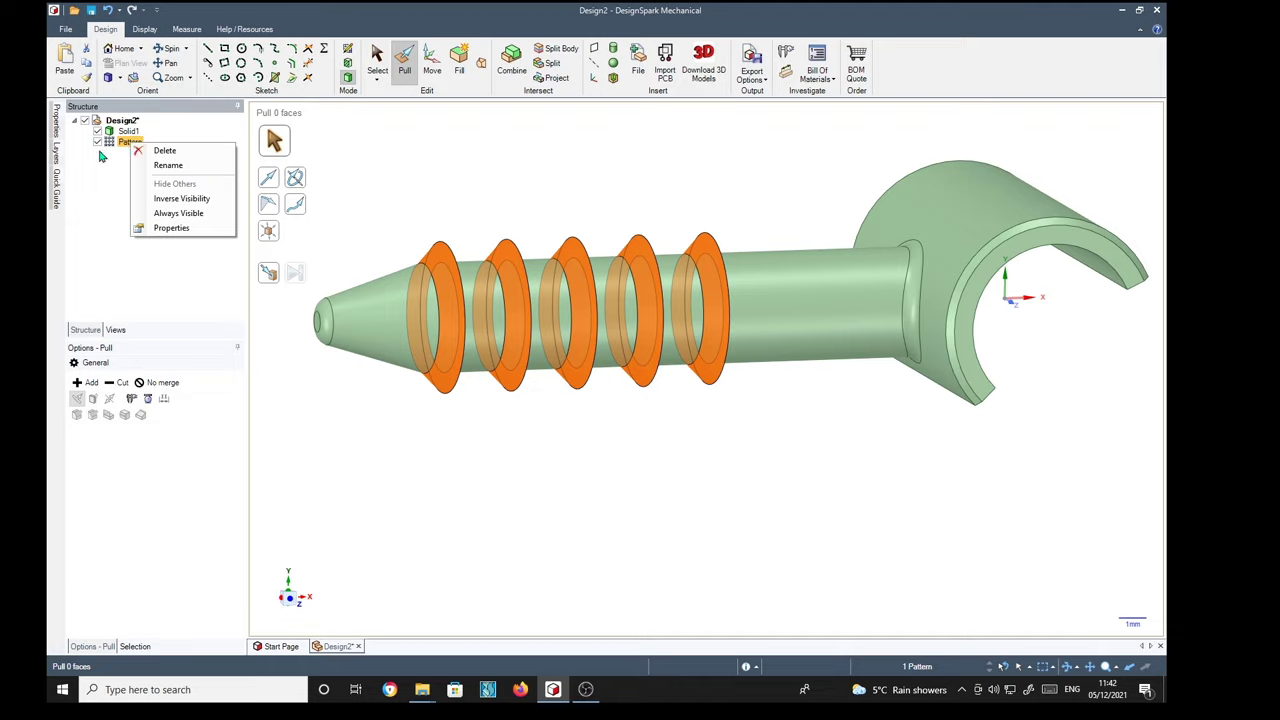
click(162, 150)
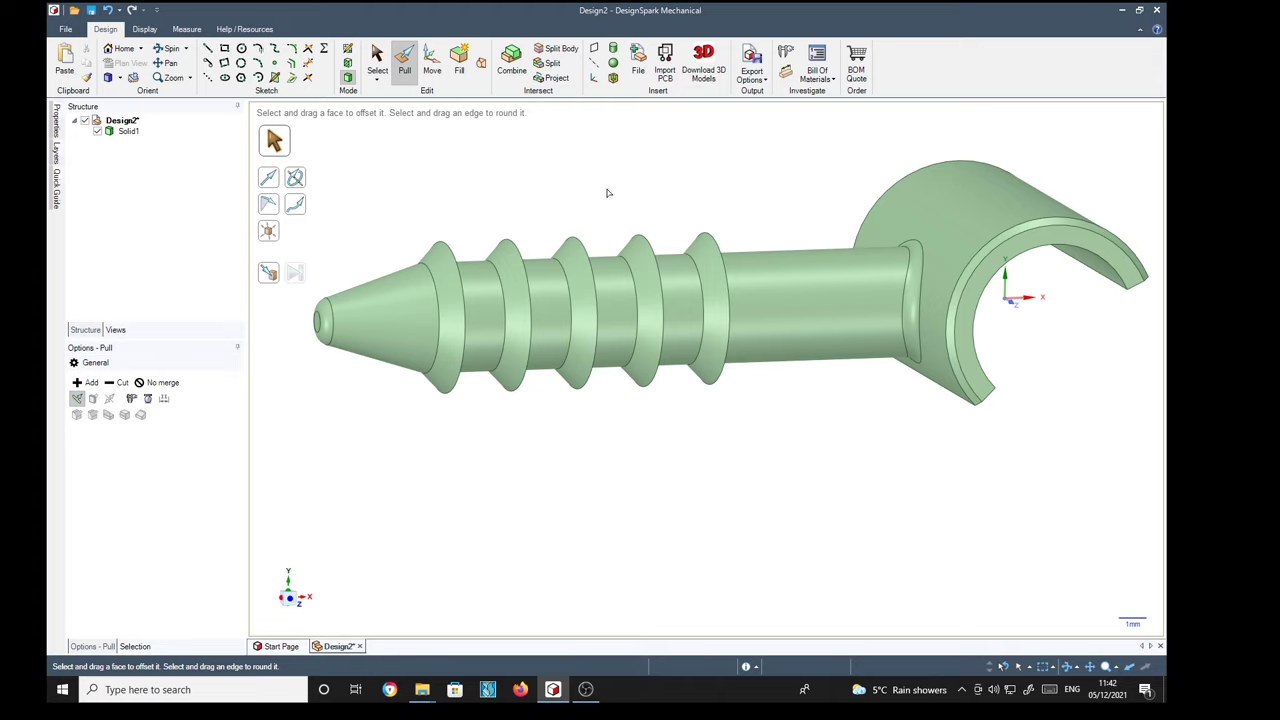
mouse_move(632, 193)
middle_down()
mouse_move(648, 191)
mouse_move(560, 230)
mouse_move(610, 176)
mouse_move(543, 177)
mouse_move(589, 186)
mouse_move(560, 206)
middle_up()
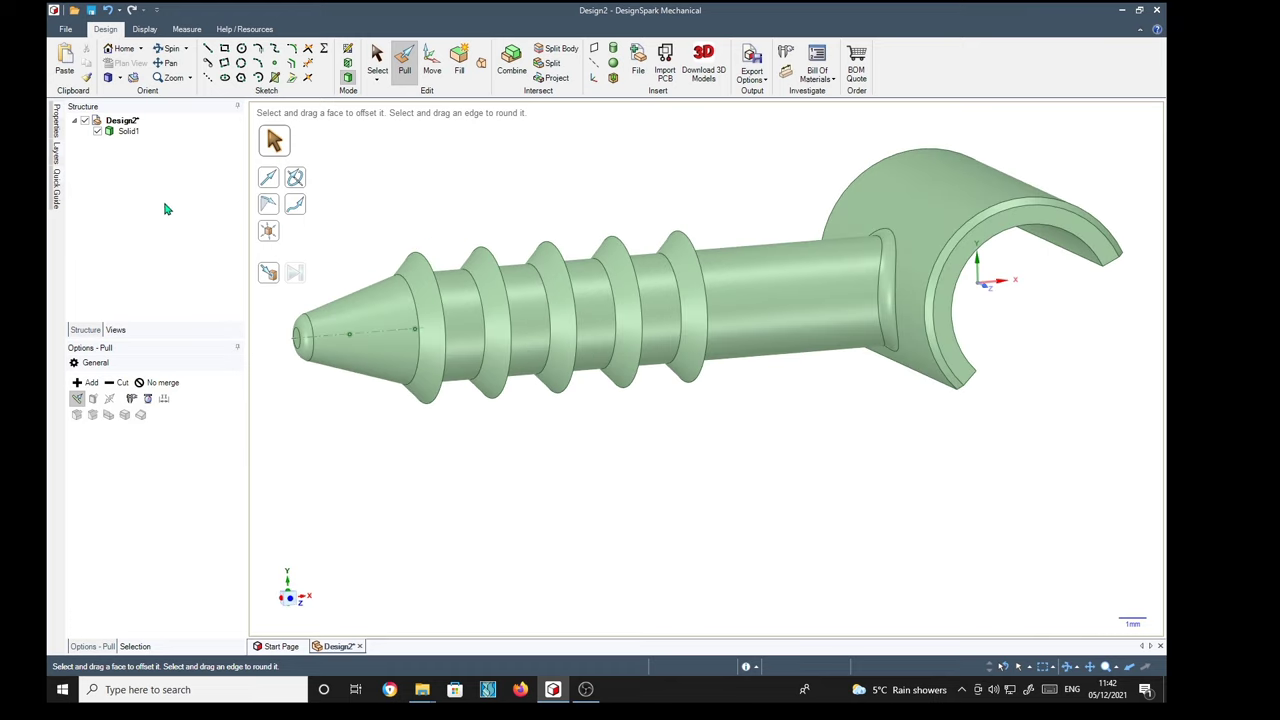
Colour Solid1 with the orange custom swatch
click(128, 132)
click(145, 29)
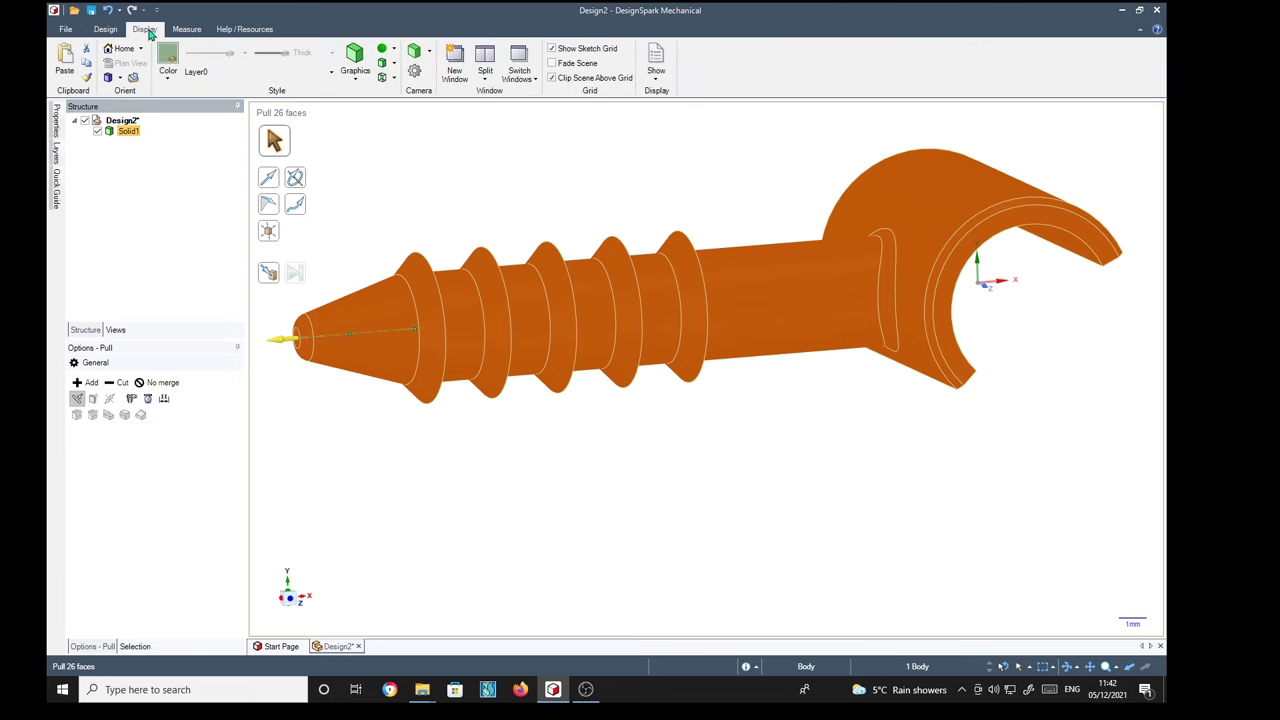
click(167, 62)
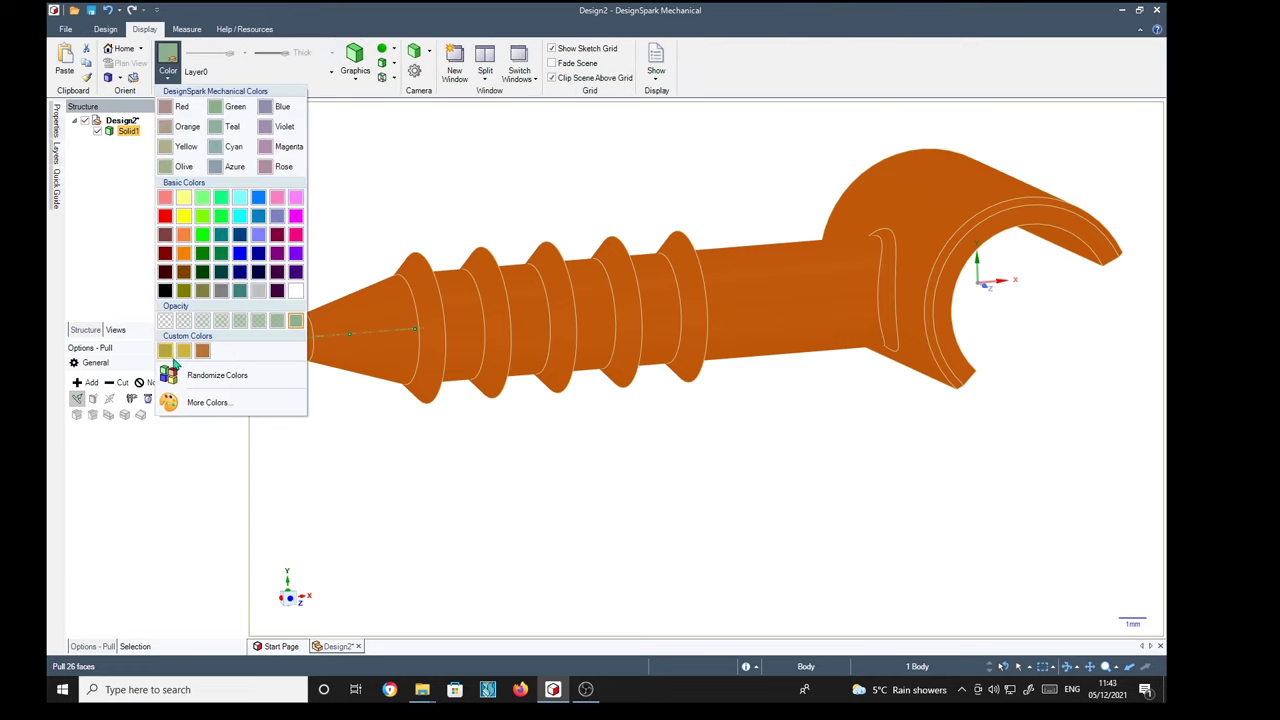
click(204, 351)
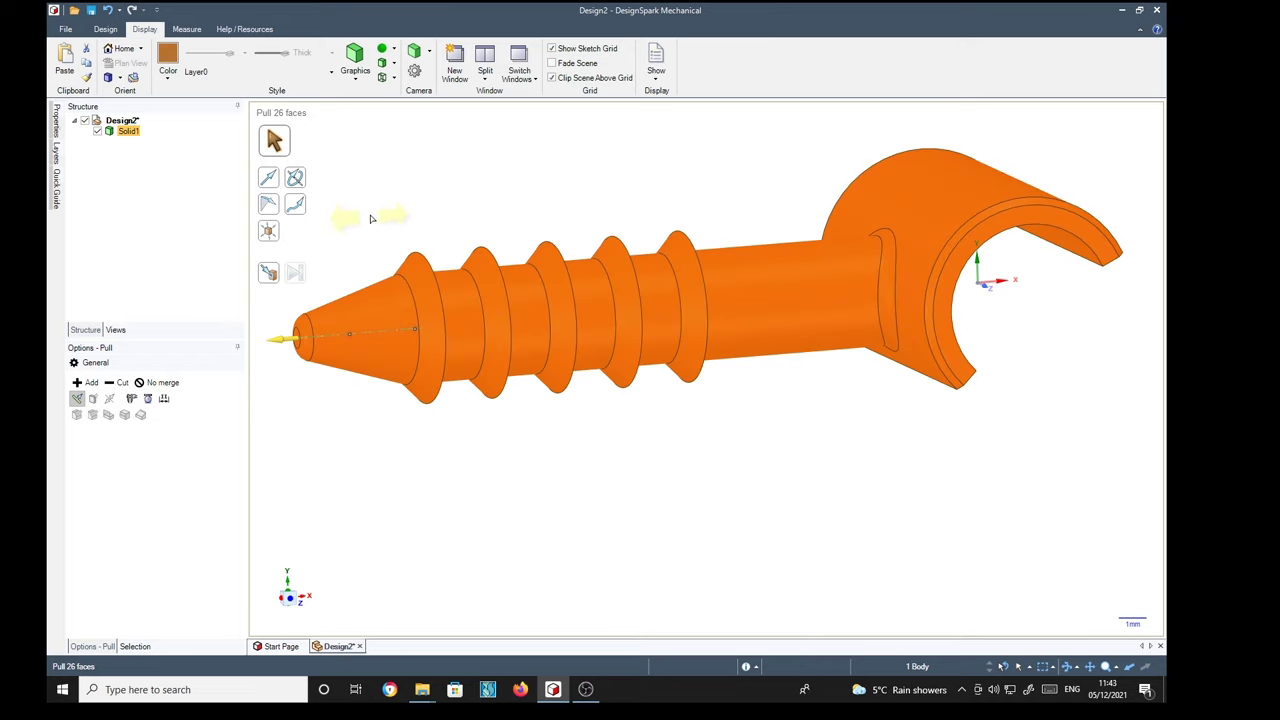
Apply the High Gloss finish to the body
click(389, 52)
click(389, 52)
click(389, 52)
mouse_move(412, 126)
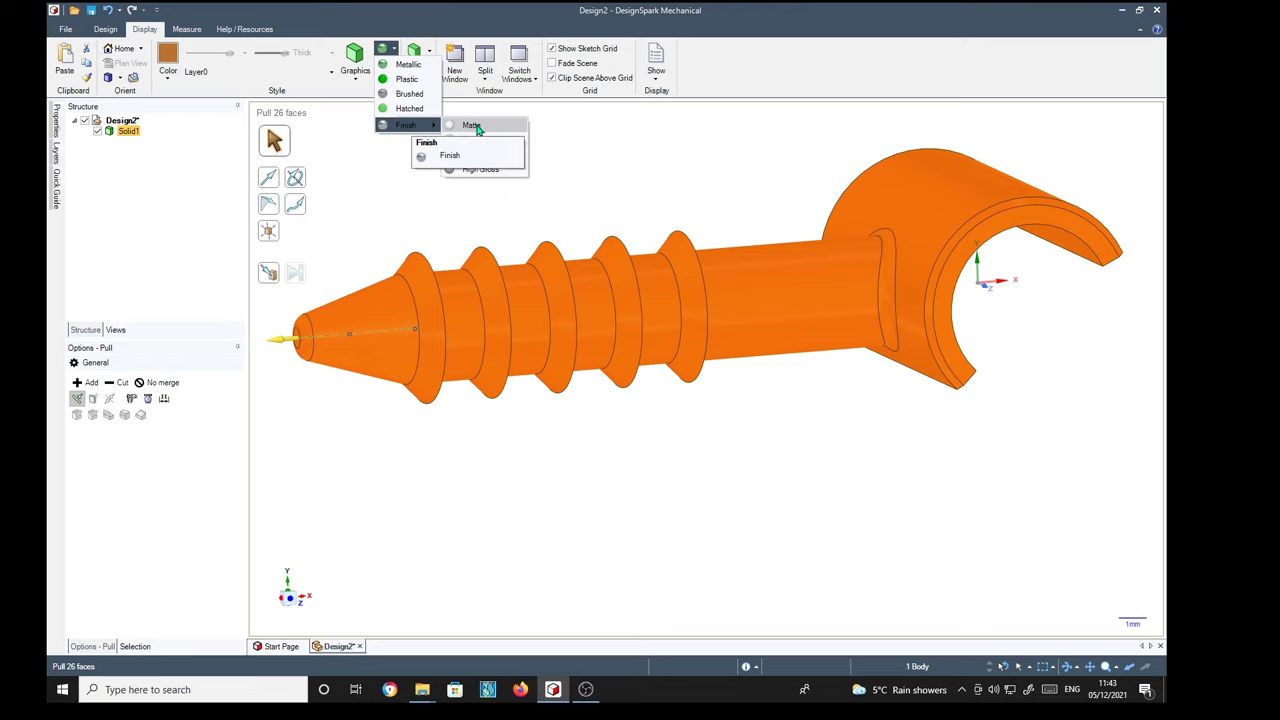
click(484, 167)
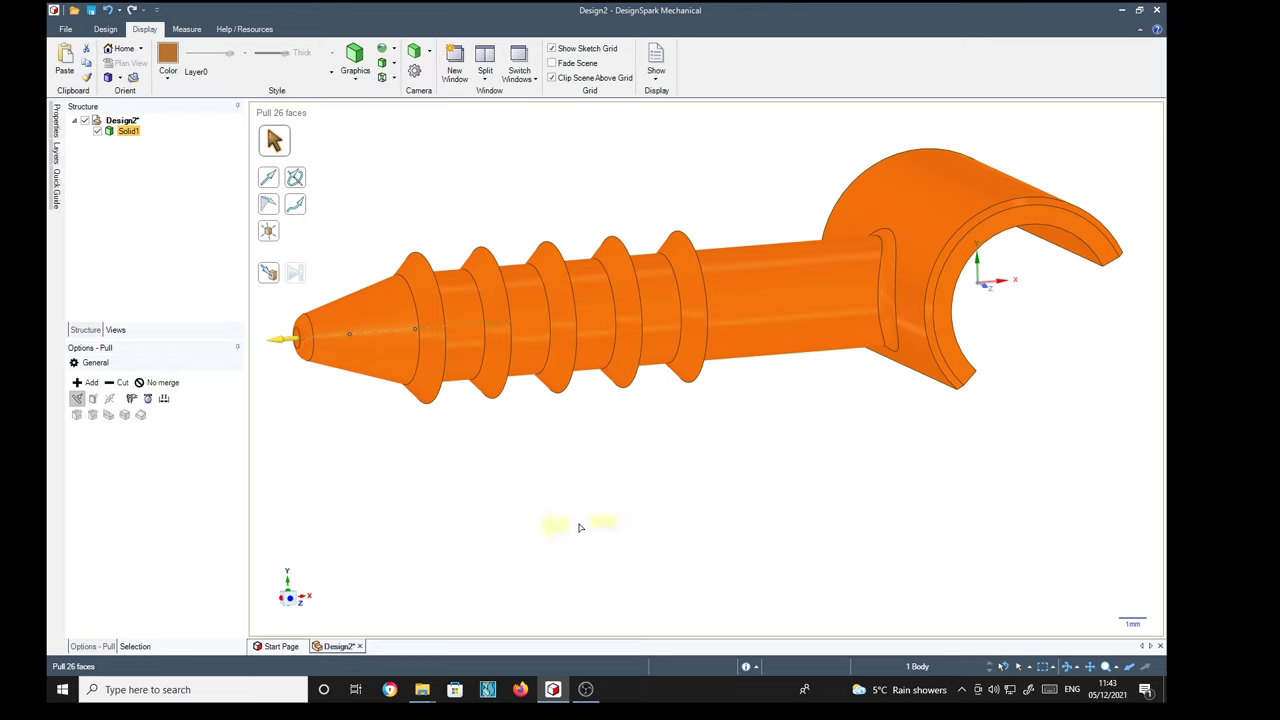
click(578, 528)
mouse_move(566, 534)
middle_down()
mouse_move(685, 542)
mouse_move(623, 477)
mouse_move(551, 457)
mouse_move(520, 537)
mouse_move(576, 506)
mouse_move(580, 529)
mouse_move(563, 541)
middle_up()
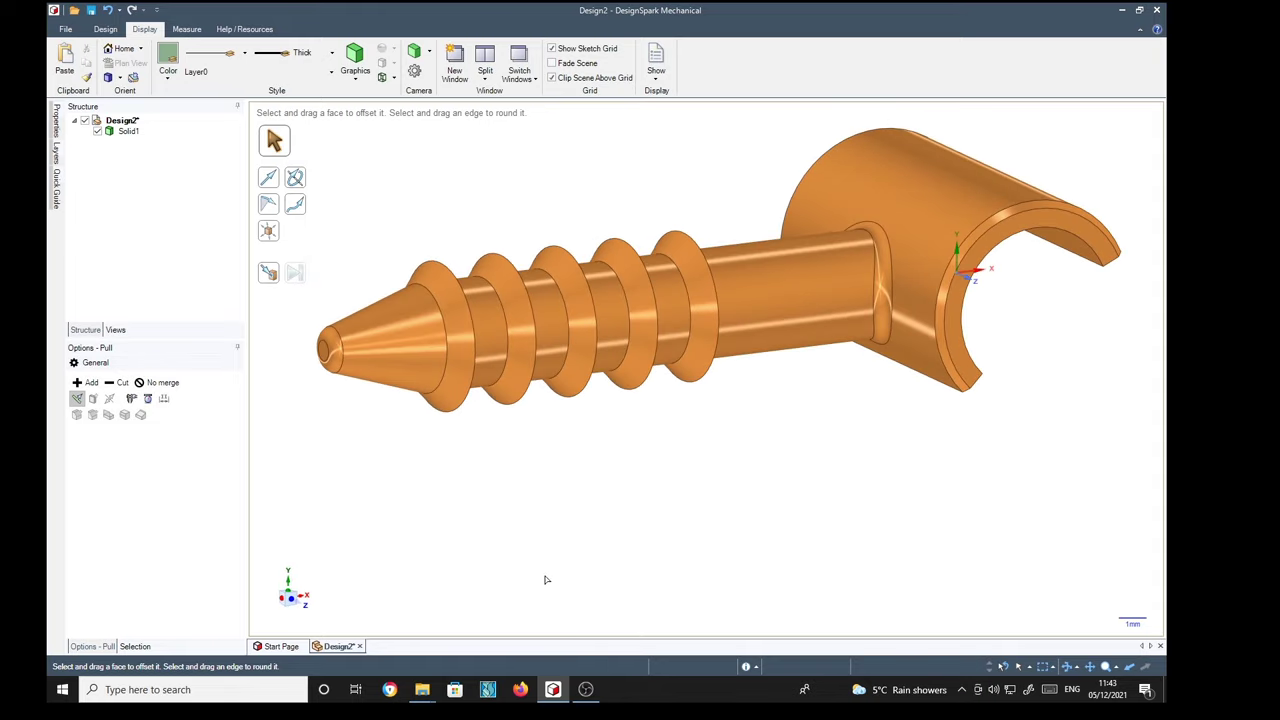
Rename the Design2 root to 'Proximal piece'
click(128, 124)
right_click(128, 124)
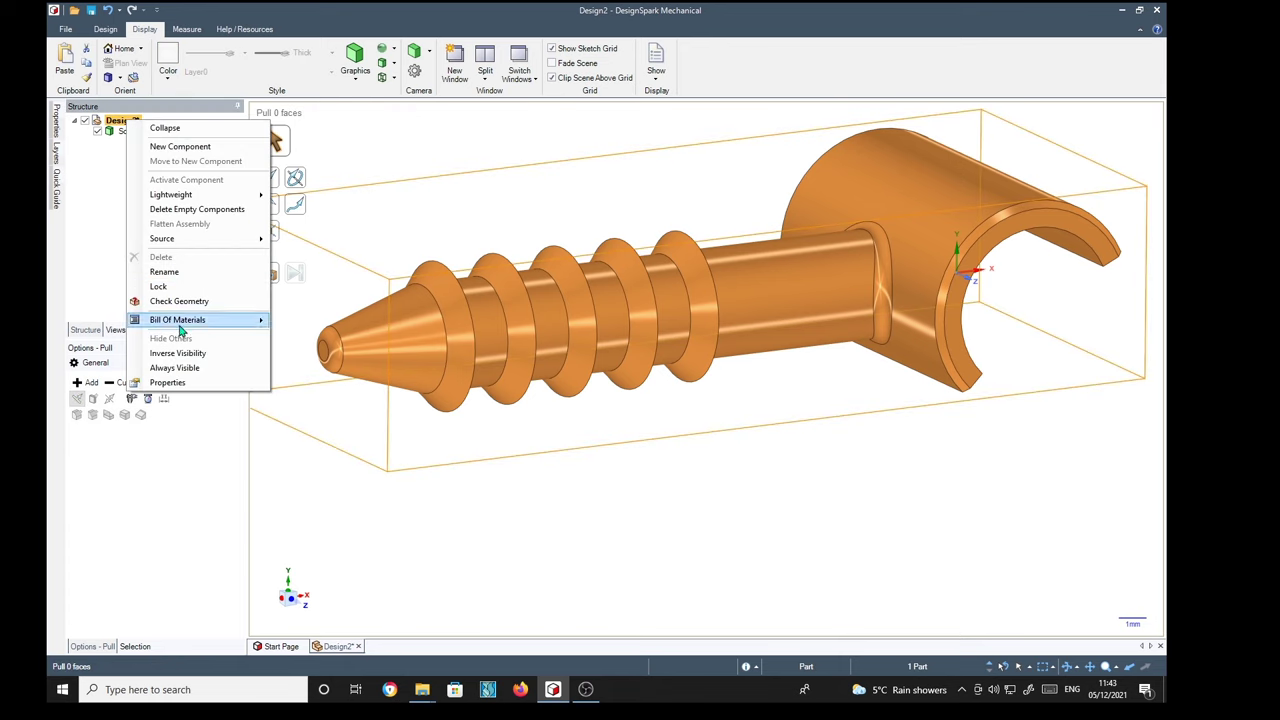
click(169, 280)
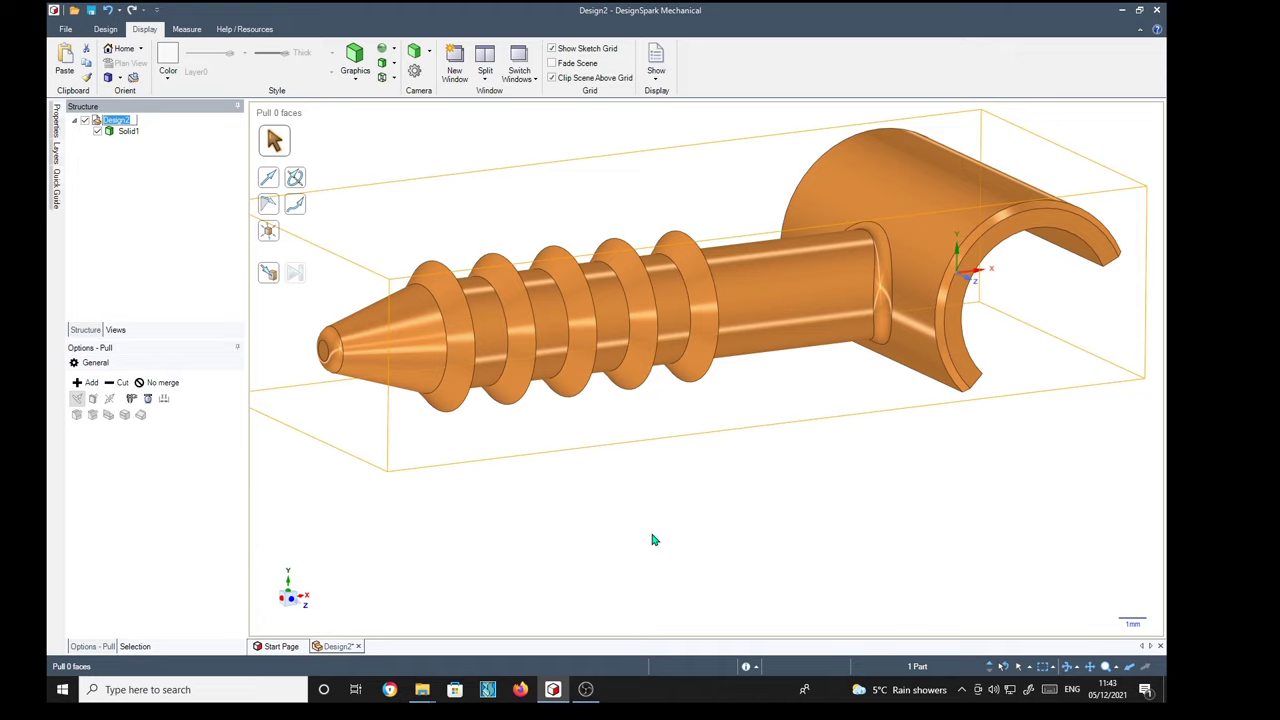
text(Proximal piece)
key(Return)
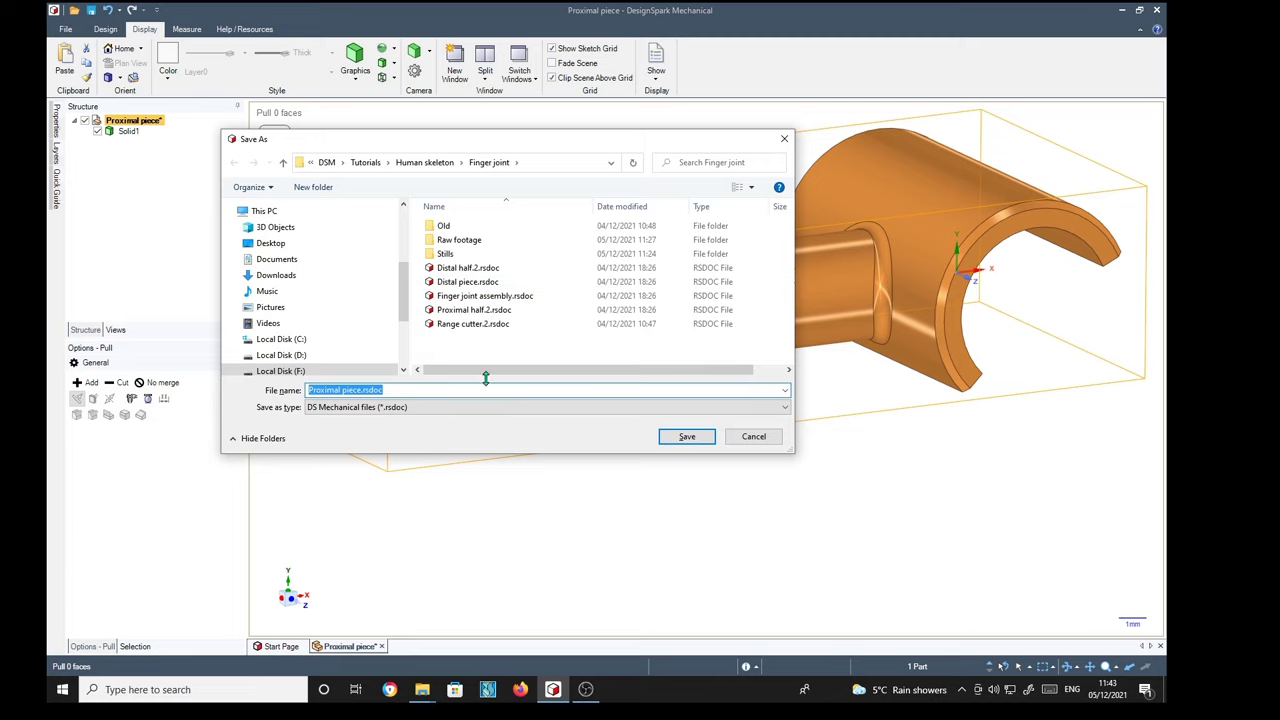
Save the part as Proximal piece.rsdoc and return to the home view
click(687, 436)
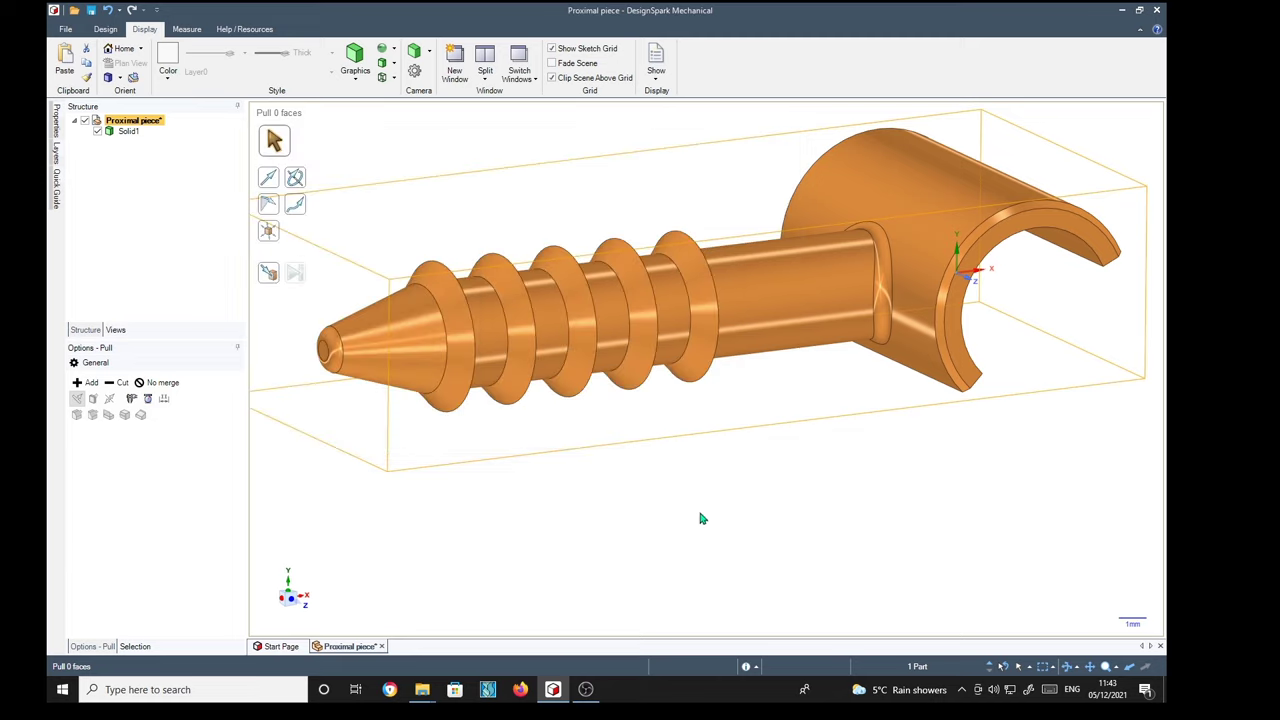
mouse_move(969, 523)
middle_down()
mouse_move(929, 571)
mouse_move(931, 491)
mouse_move(951, 505)
middle_up()
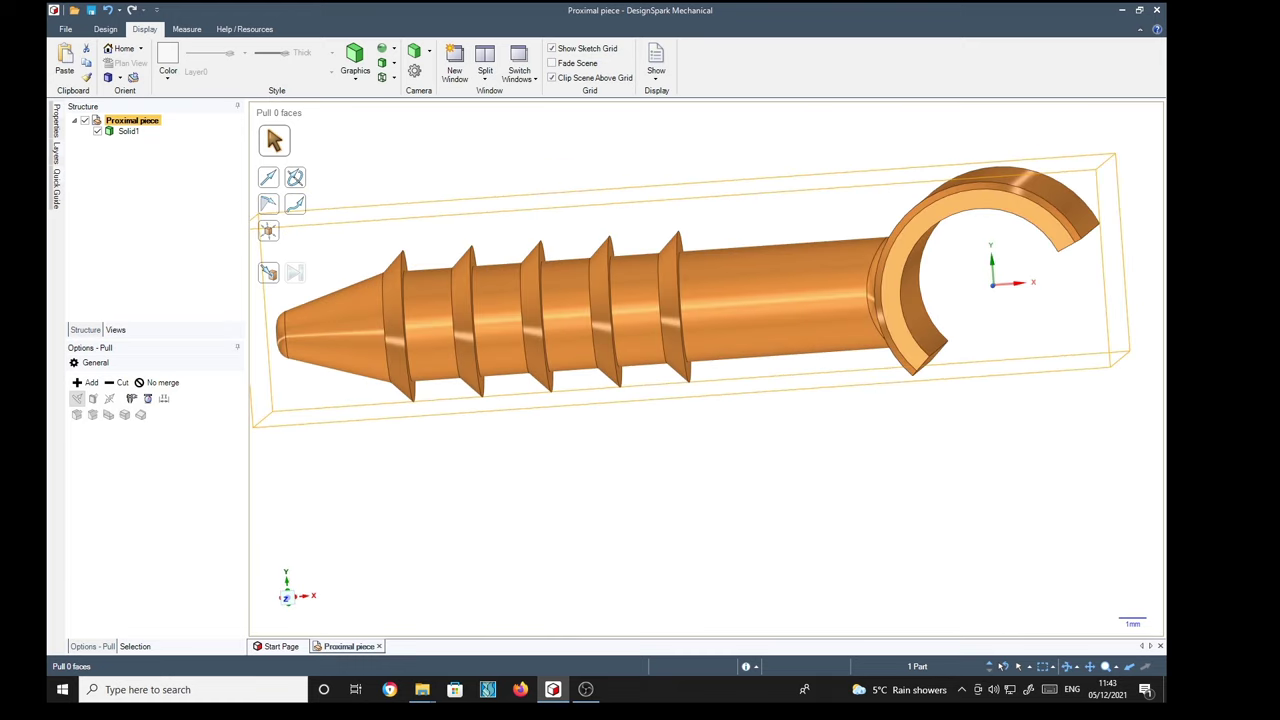
key(h)
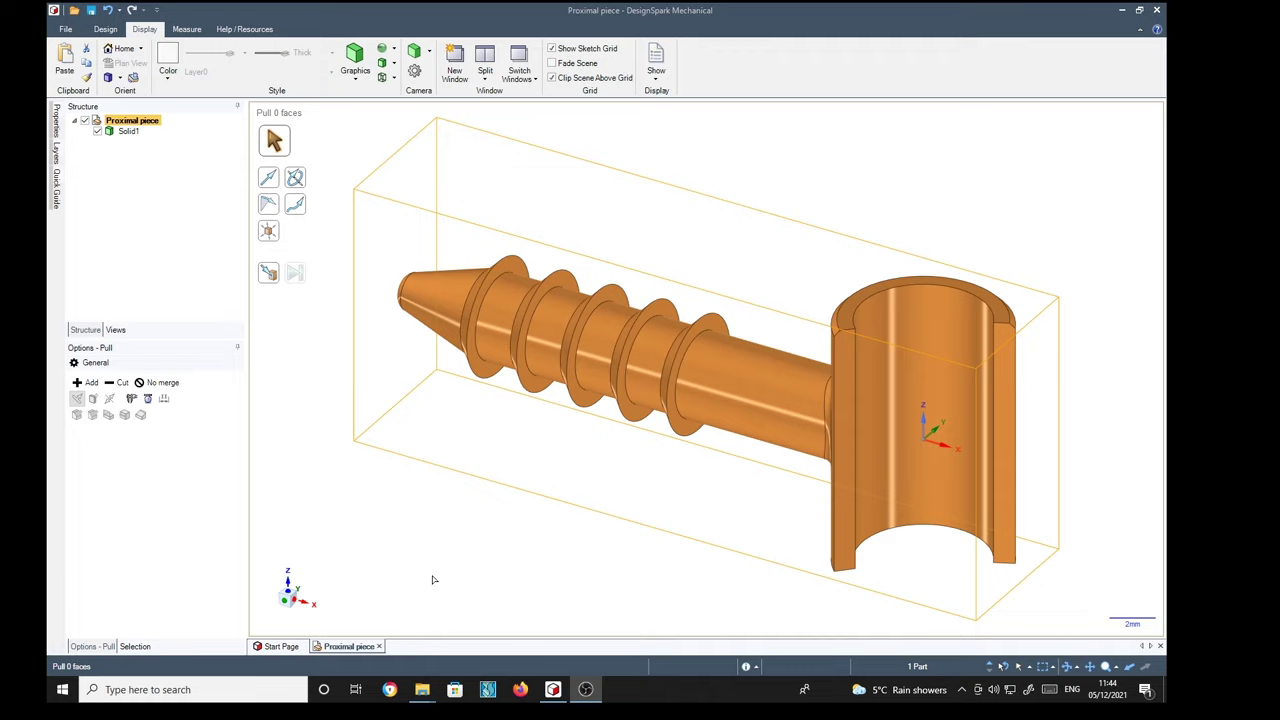
In a new design, insert both Distal piece.rsdoc and Proximal piece.rsdoc
click(494, 557)
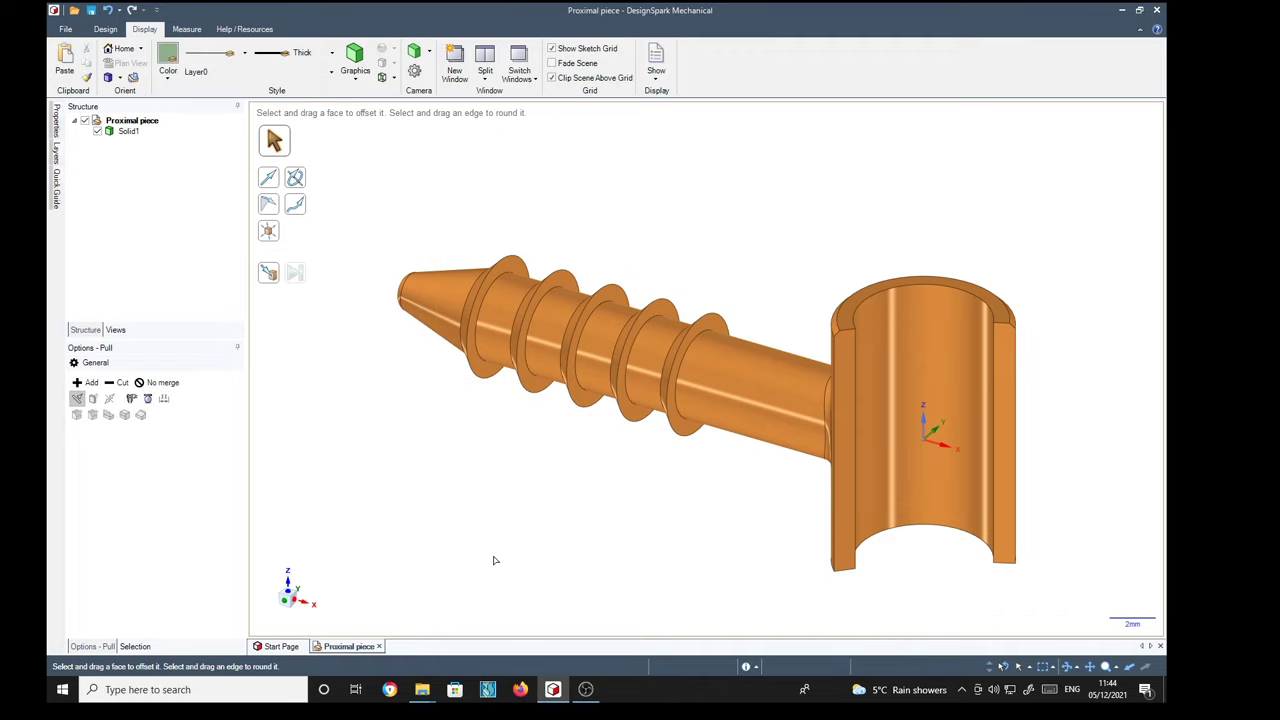
key(ctrl+n)
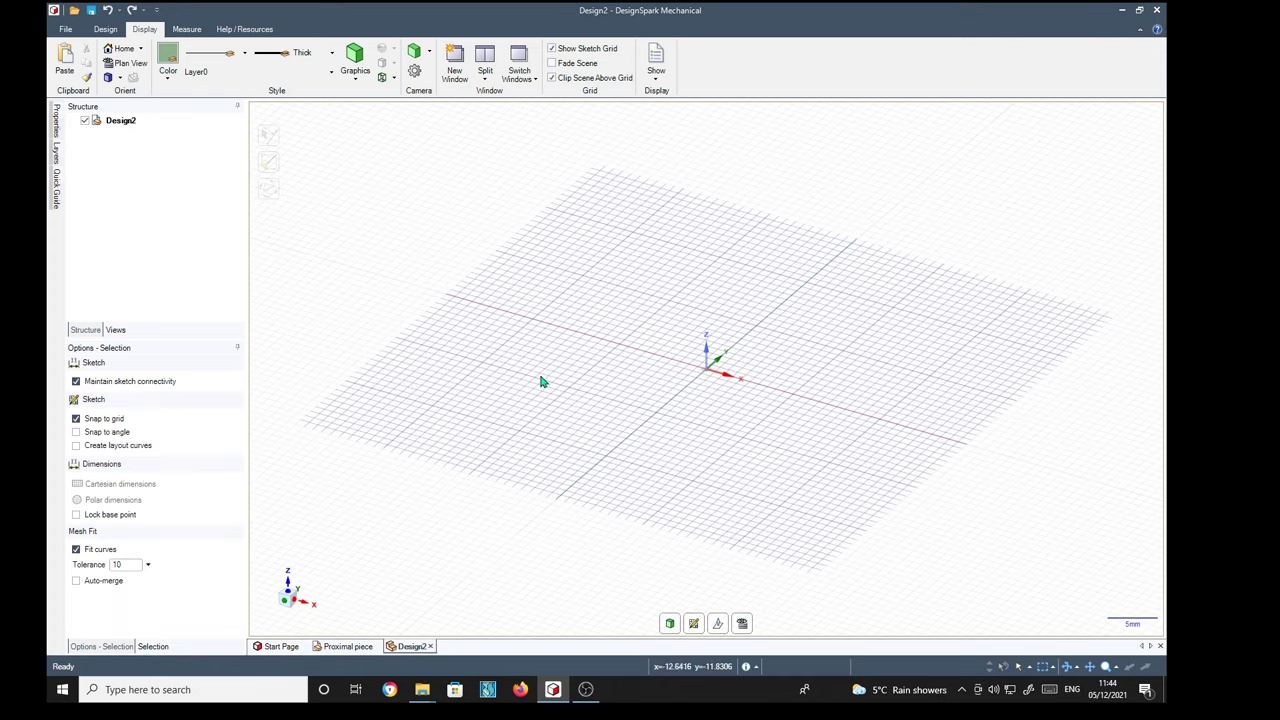
click(106, 29)
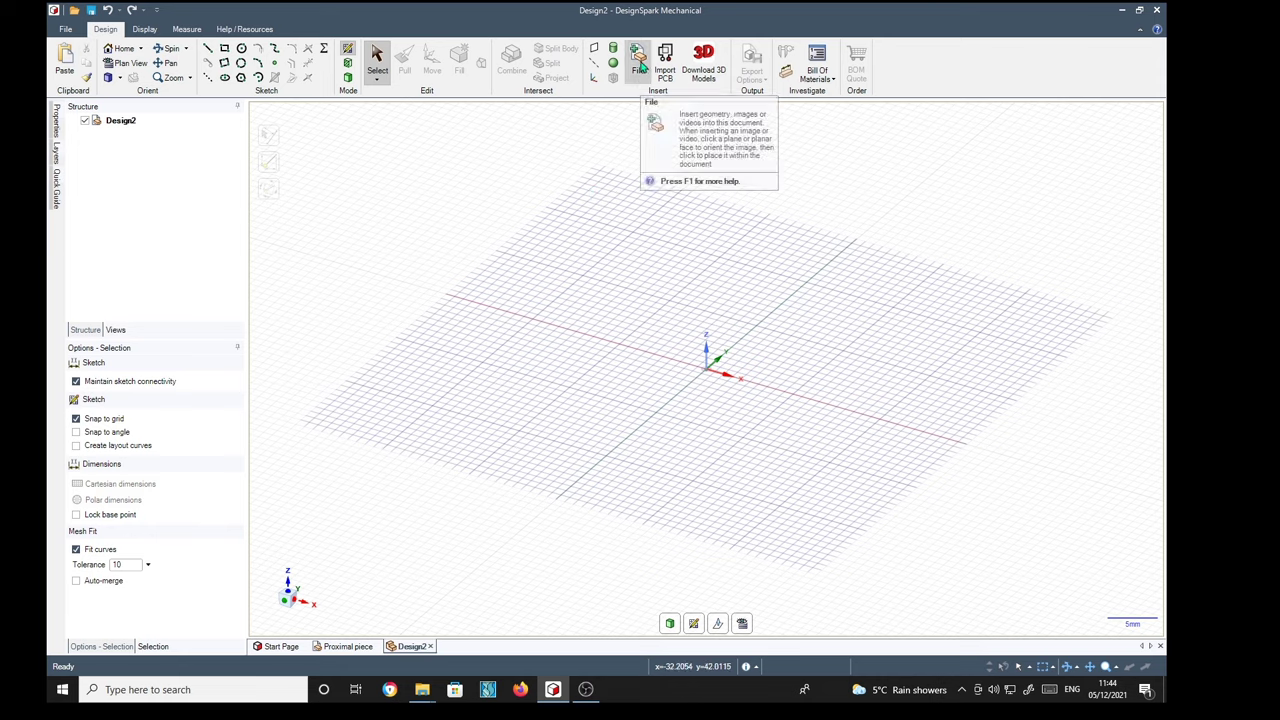
click(641, 64)
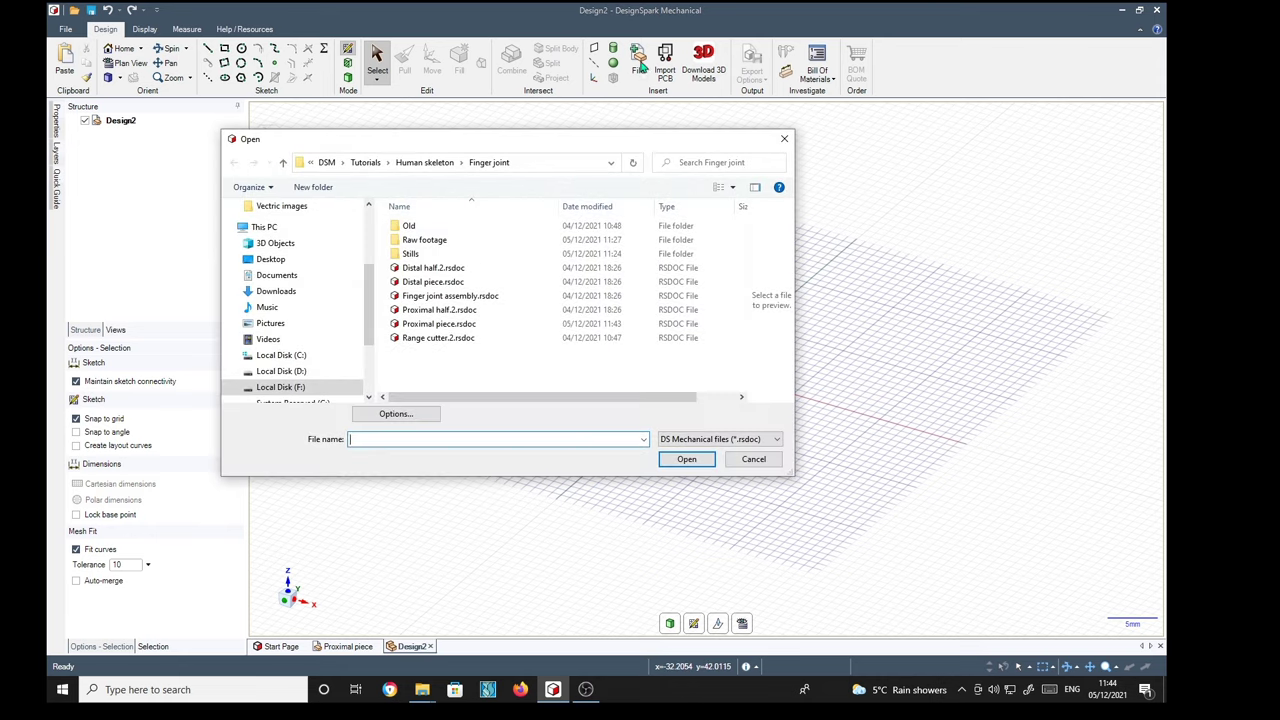
click(410, 282)
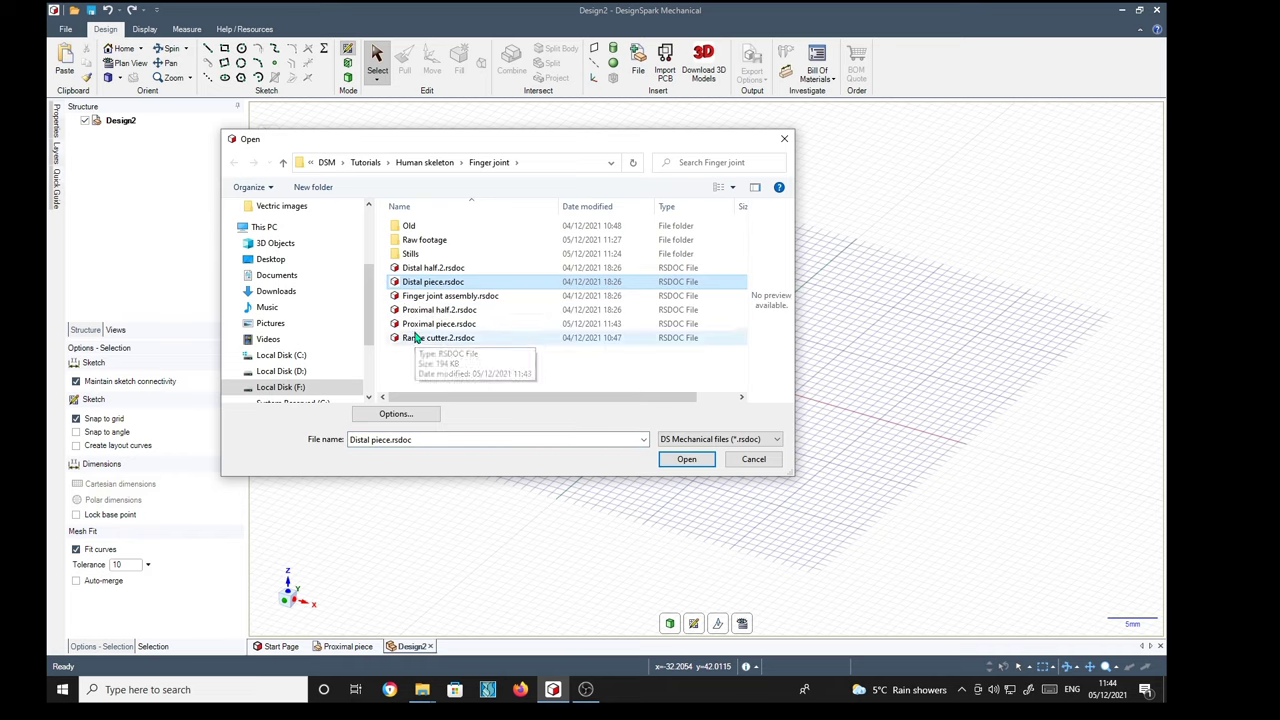
ctrl+click(427, 326)
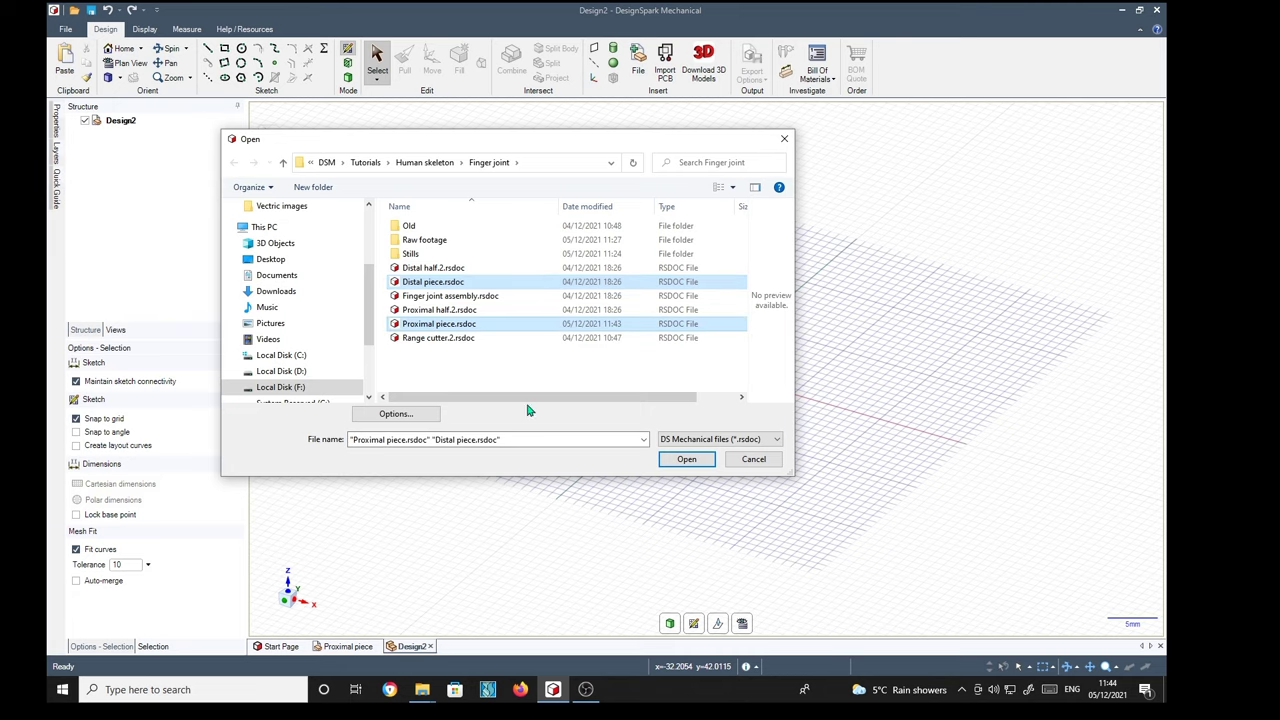
click(686, 459)
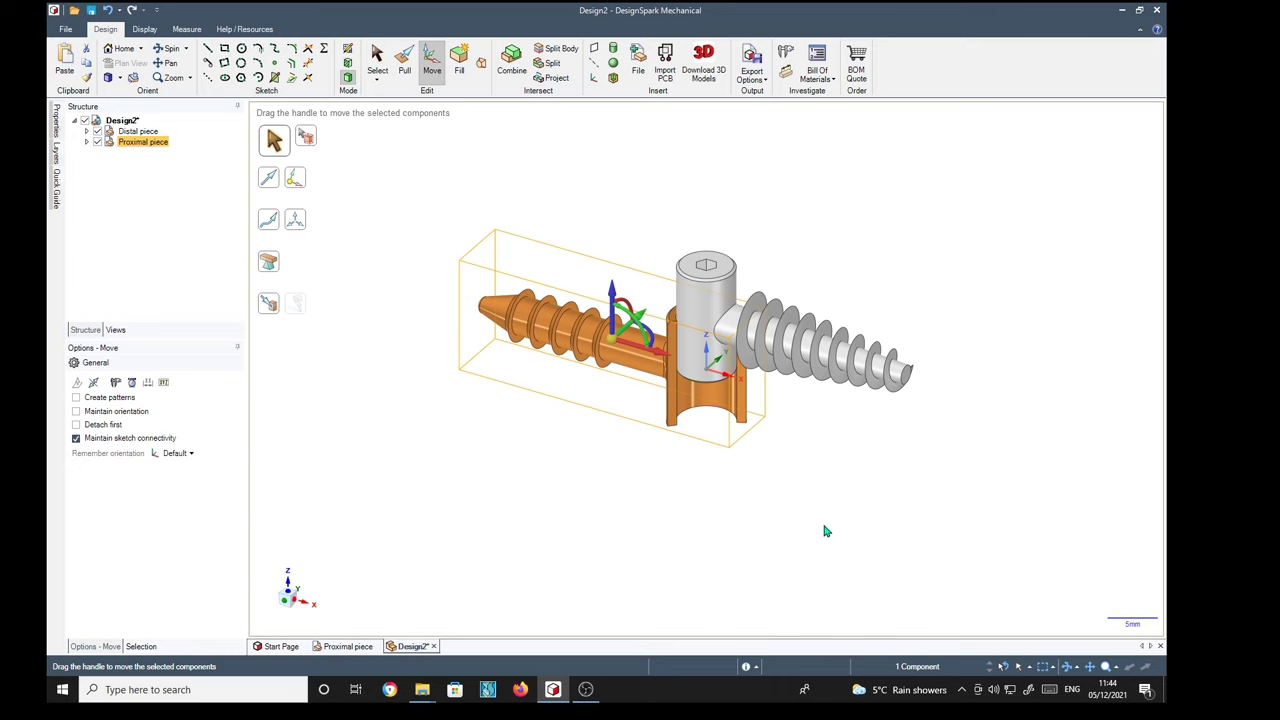
Select the Distal piece and place the Move handle on its joint pin face
middle_drag(825, 531, 831, 506)
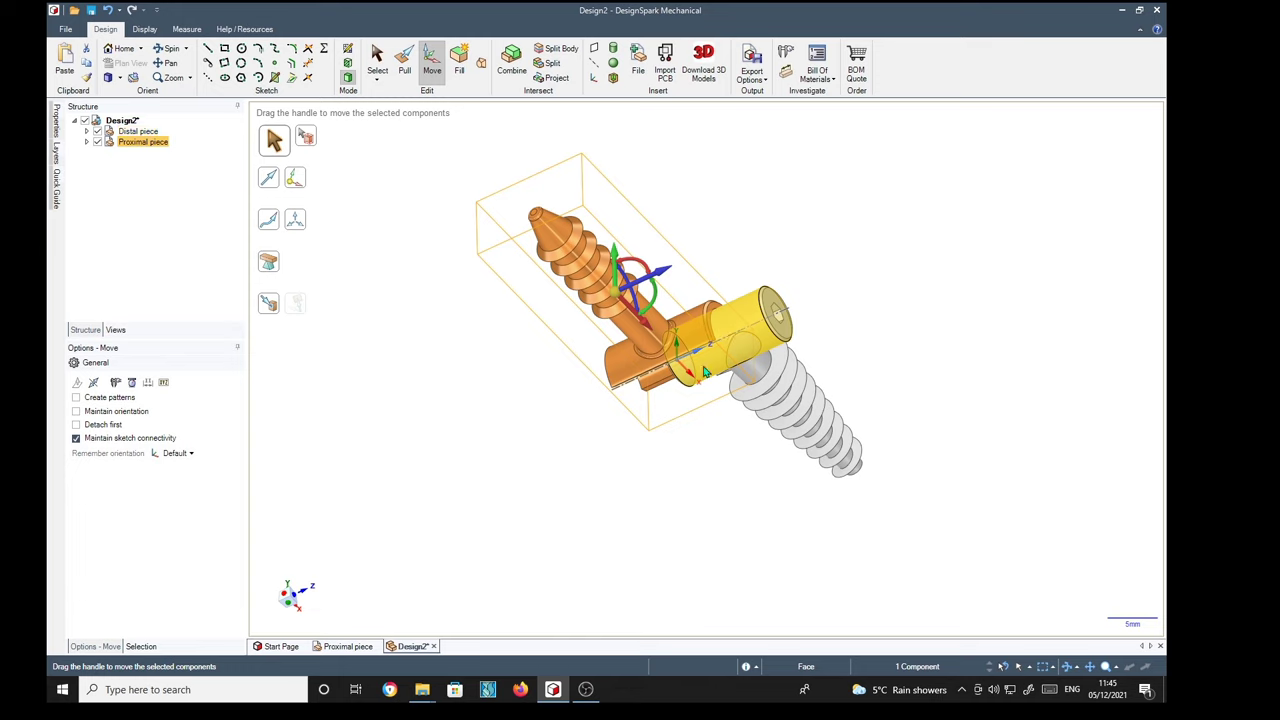
mouse_move(935, 320)
middle_down()
mouse_move(937, 251)
mouse_move(914, 303)
mouse_move(940, 314)
middle_up()
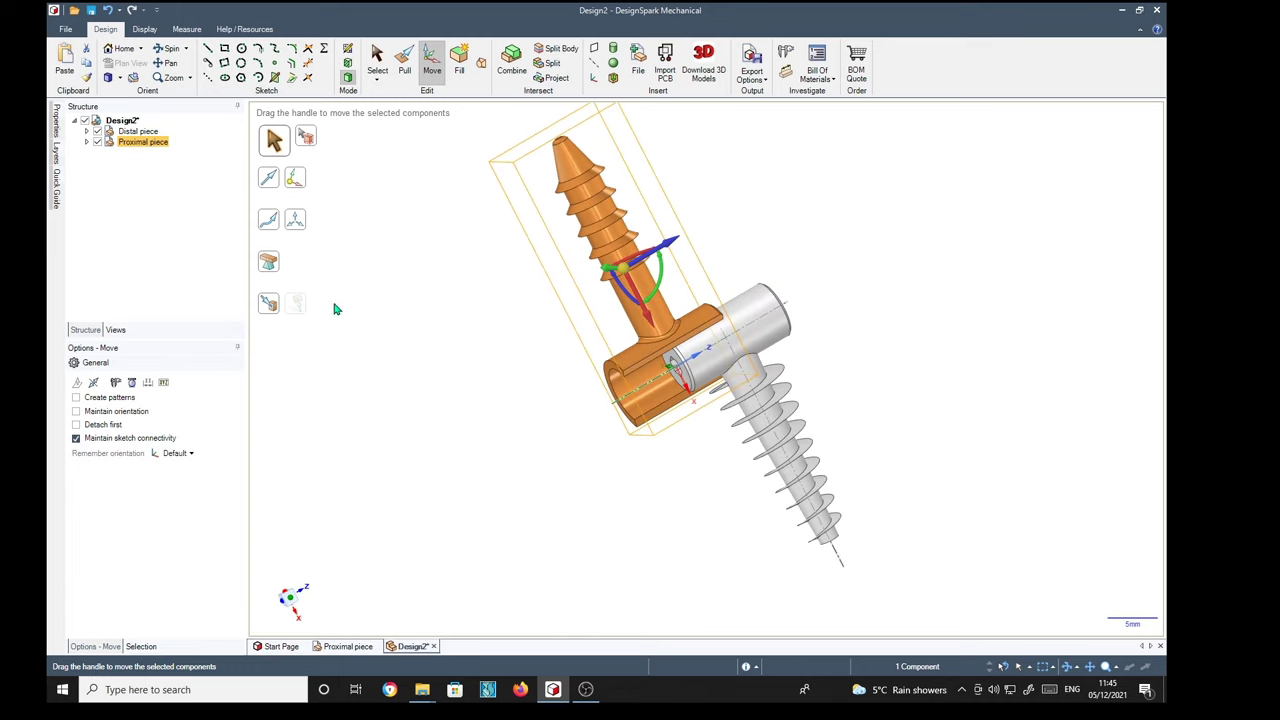
ctrl+click(133, 132)
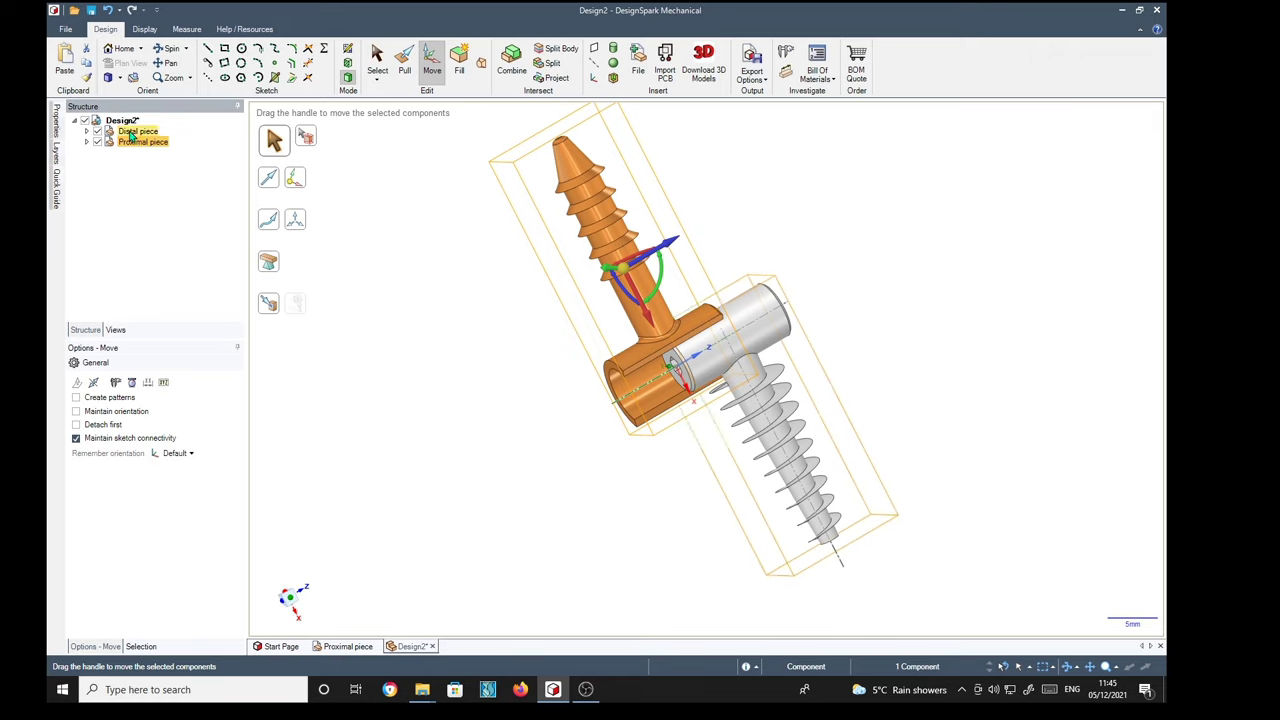
click(133, 132)
middle_drag(465, 481, 514, 511)
drag(764, 433, 693, 383)
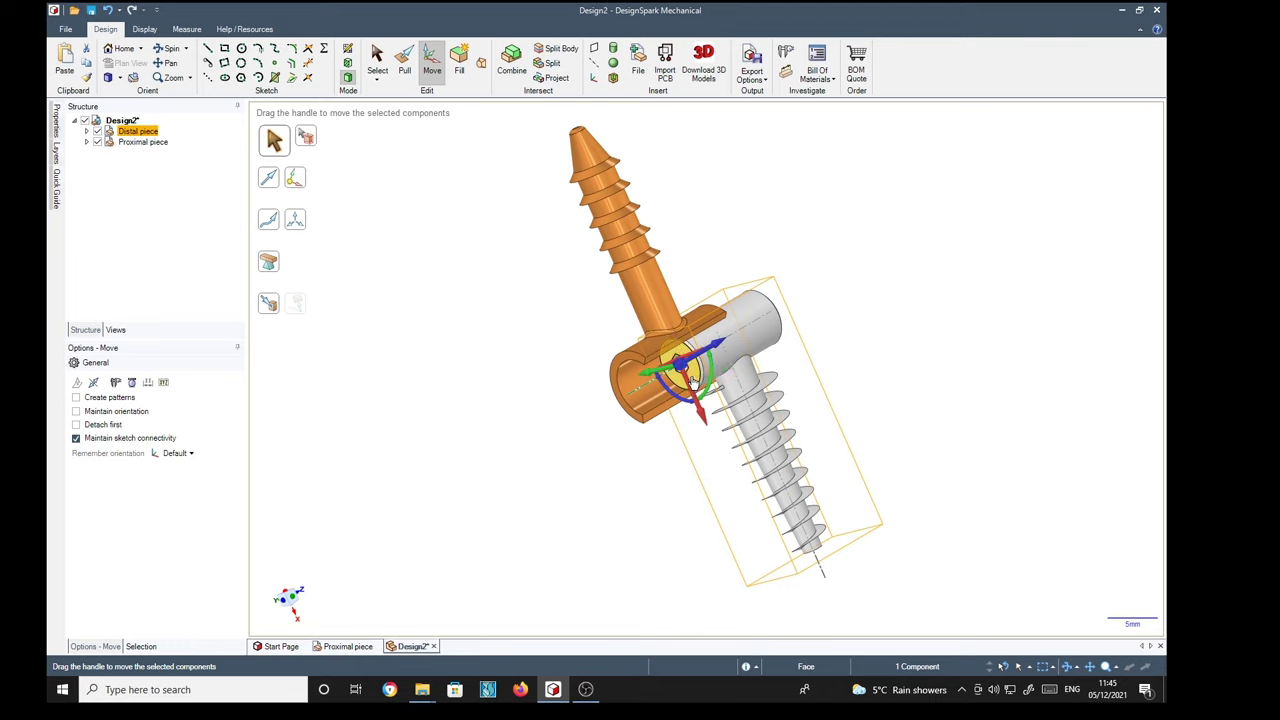
middle_drag(624, 575, 474, 570)
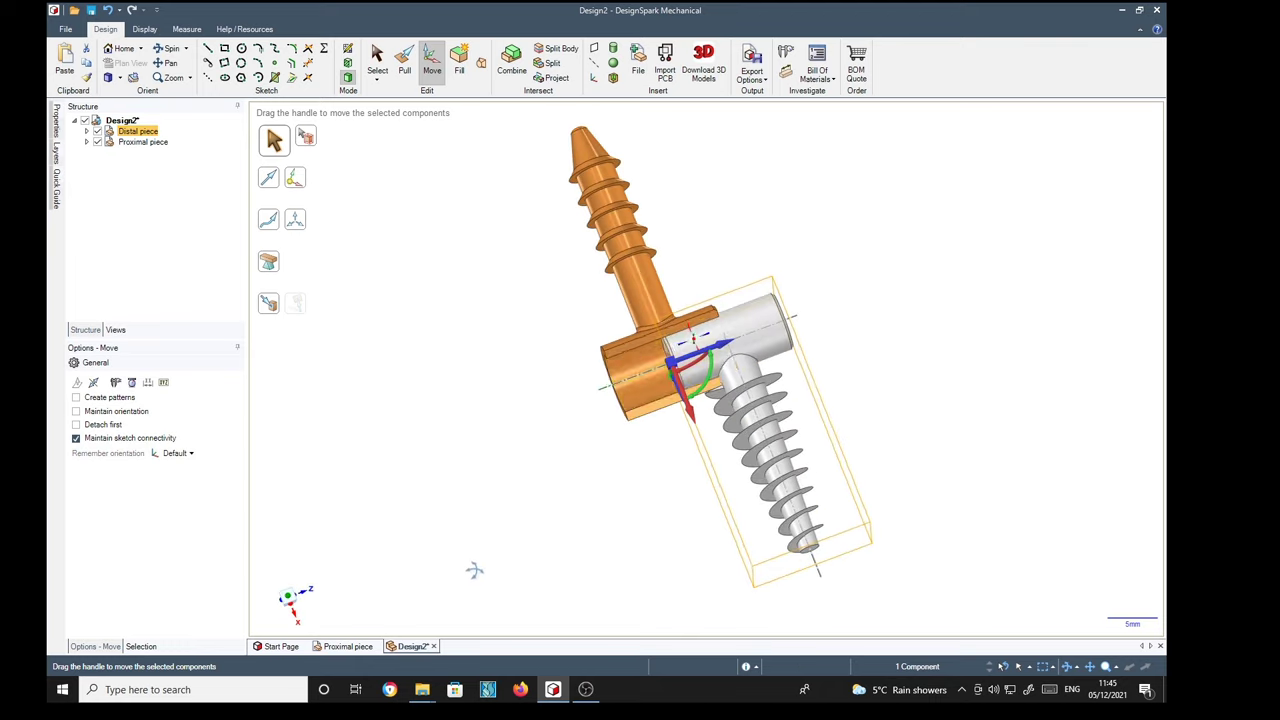
Constrain the move to the joint axis and bring the piece Up To the collar edge
click(722, 346)
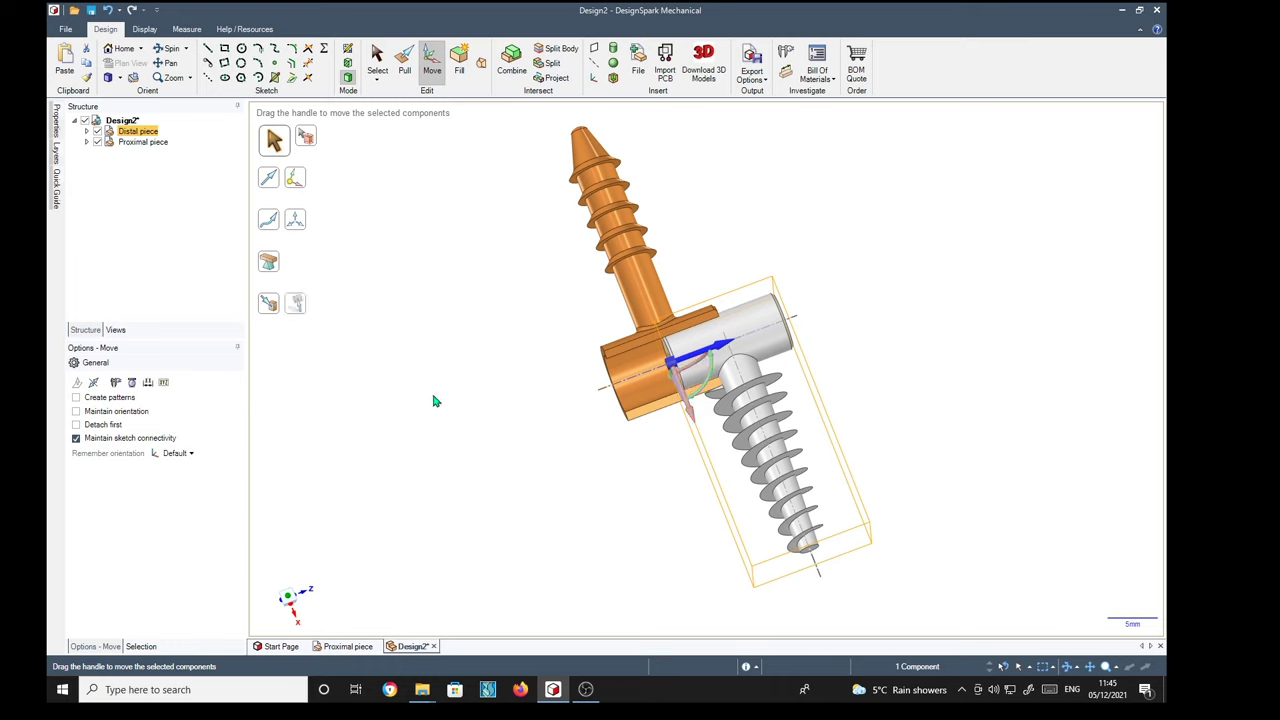
click(270, 306)
middle_drag(393, 449, 484, 406)
click(484, 406)
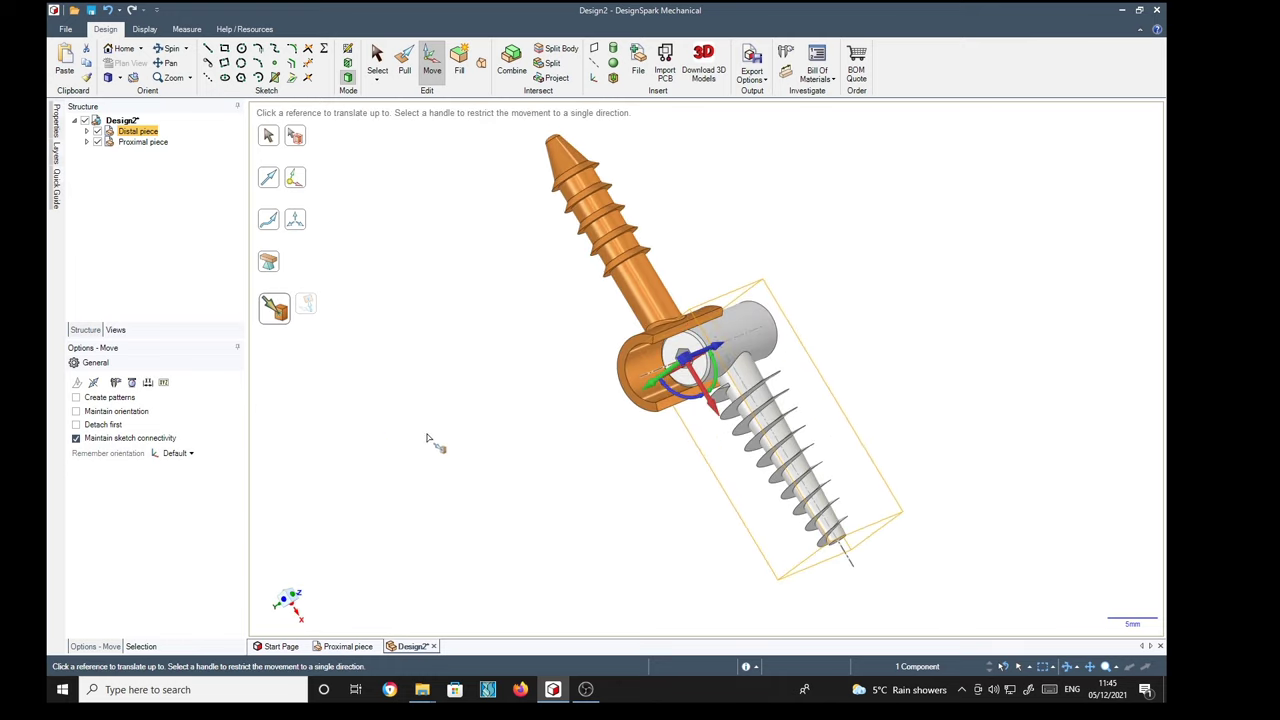
click(640, 403)
middle_drag(534, 449, 572, 393)
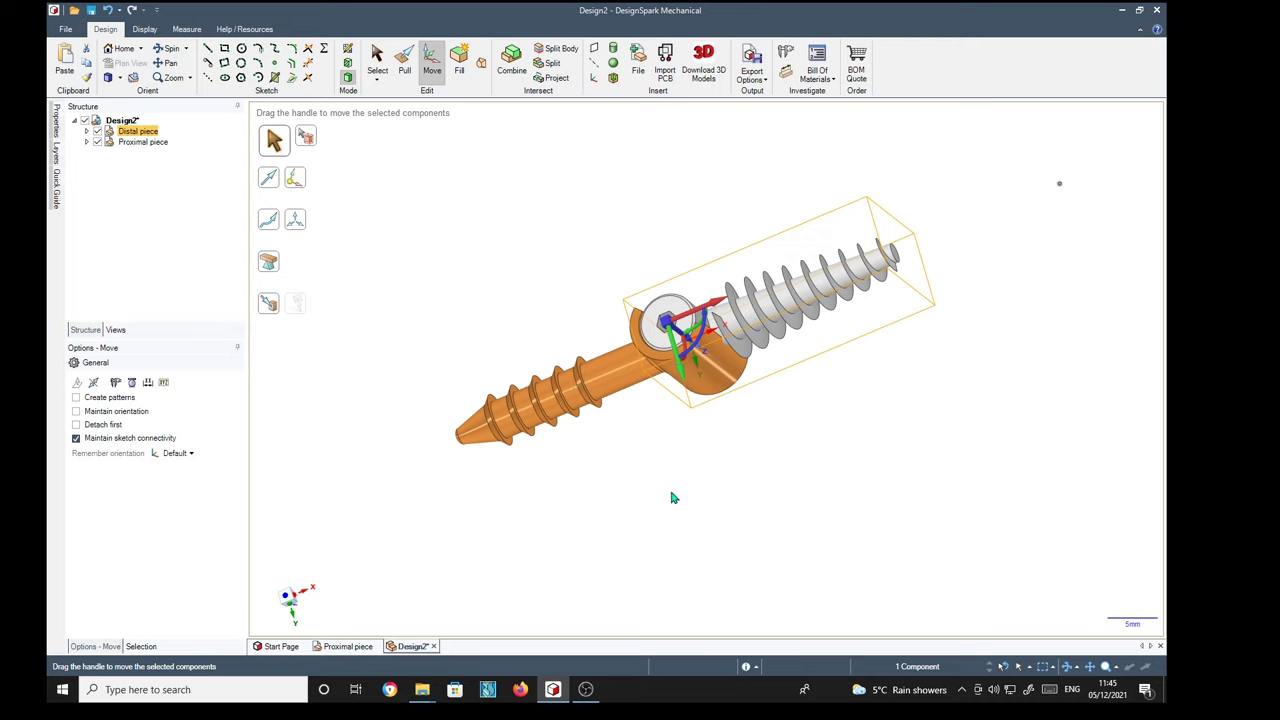
middle_drag(672, 496, 670, 432)
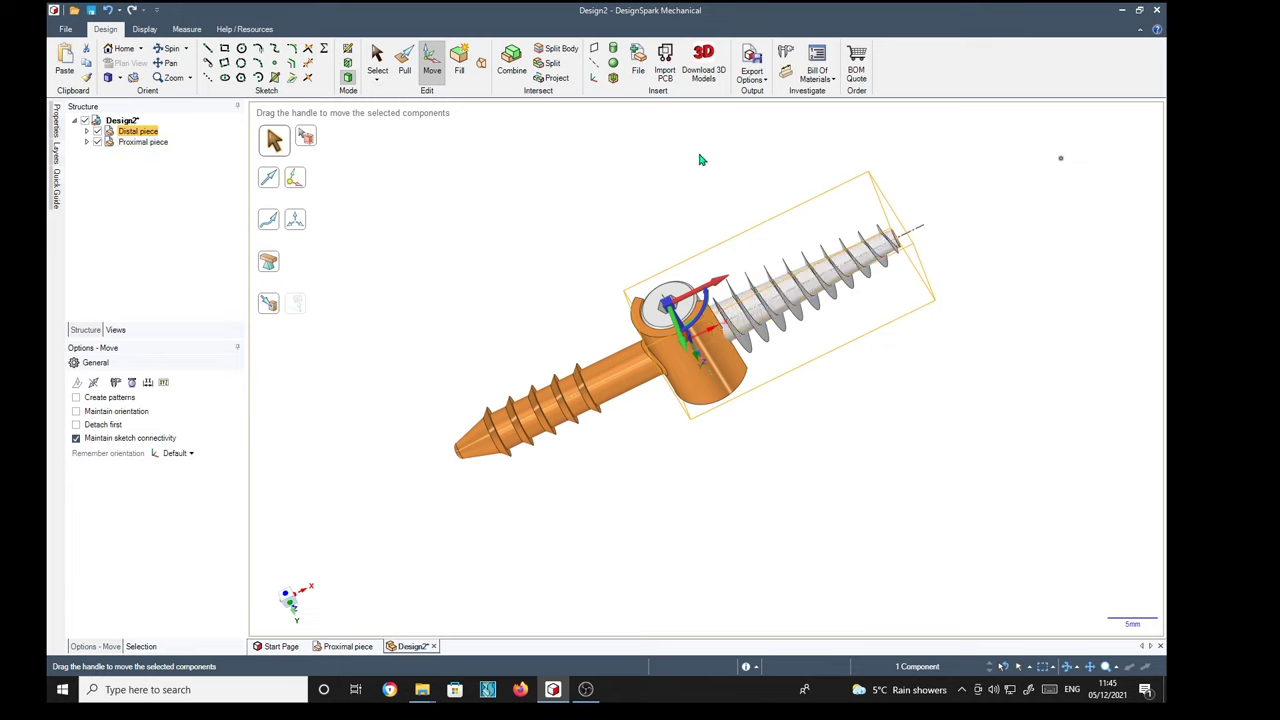
Turn on Body Interference display from the Display tab's Show list
click(144, 29)
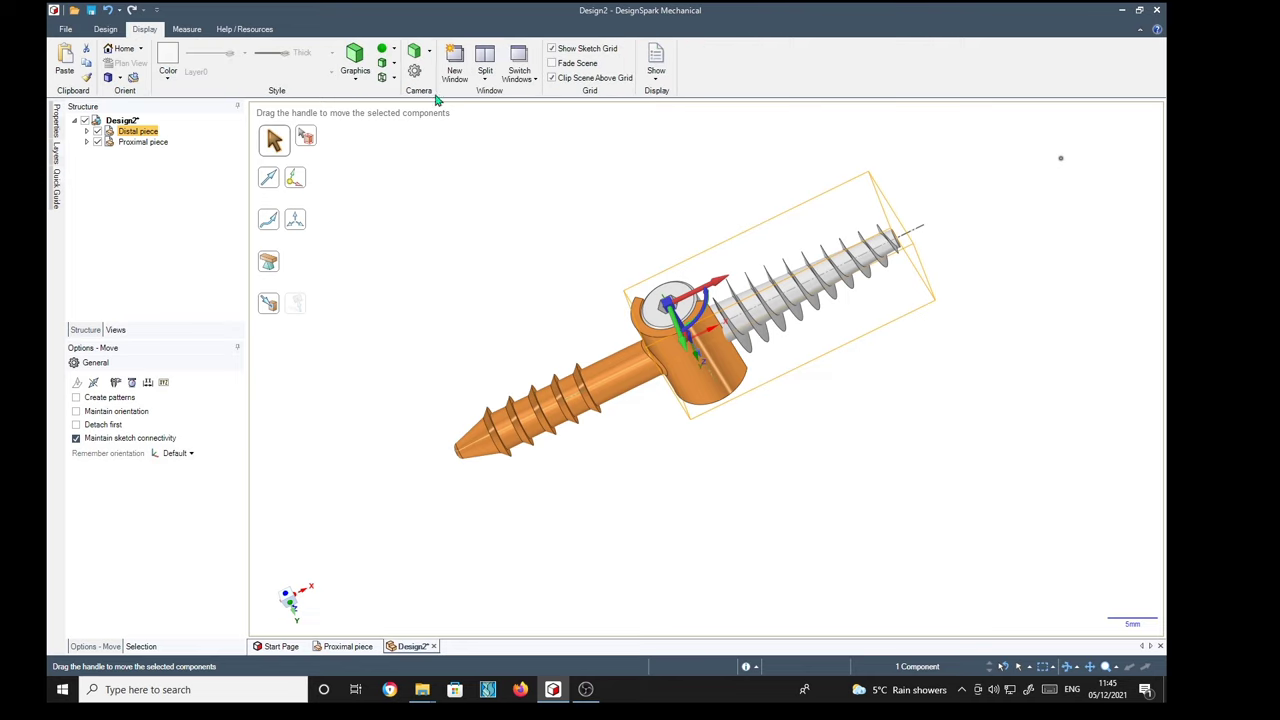
click(664, 78)
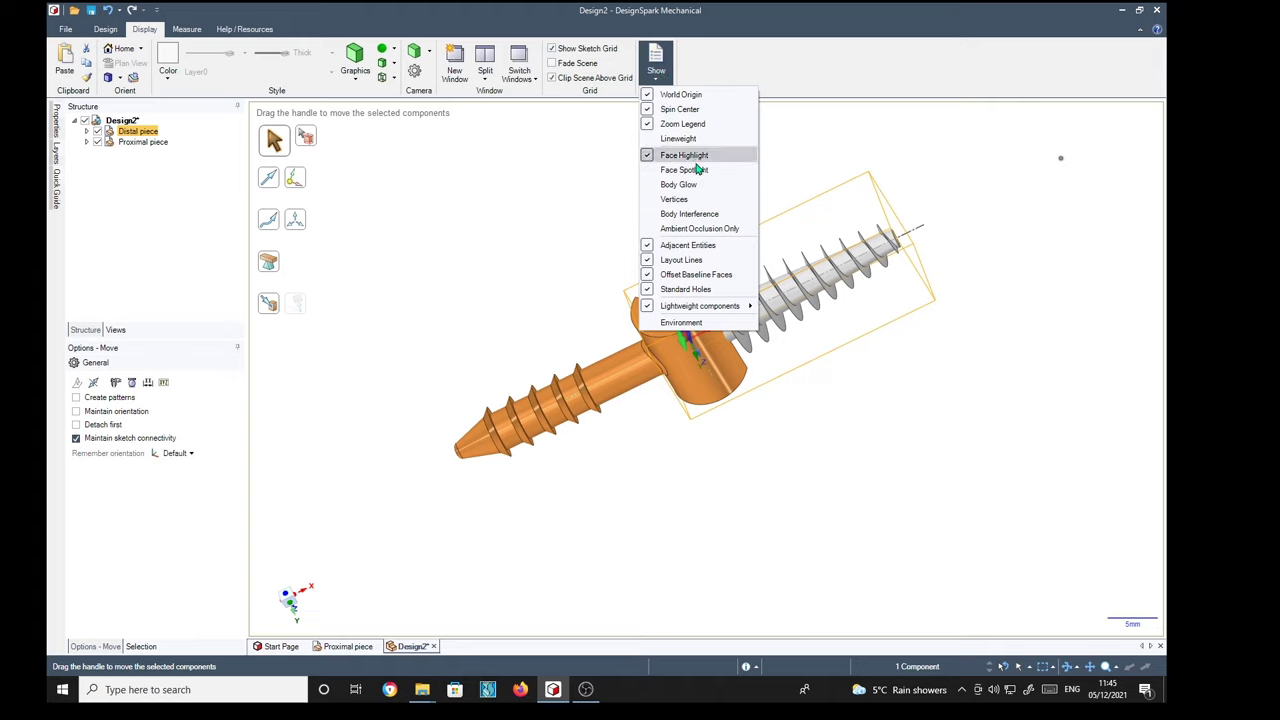
click(688, 216)
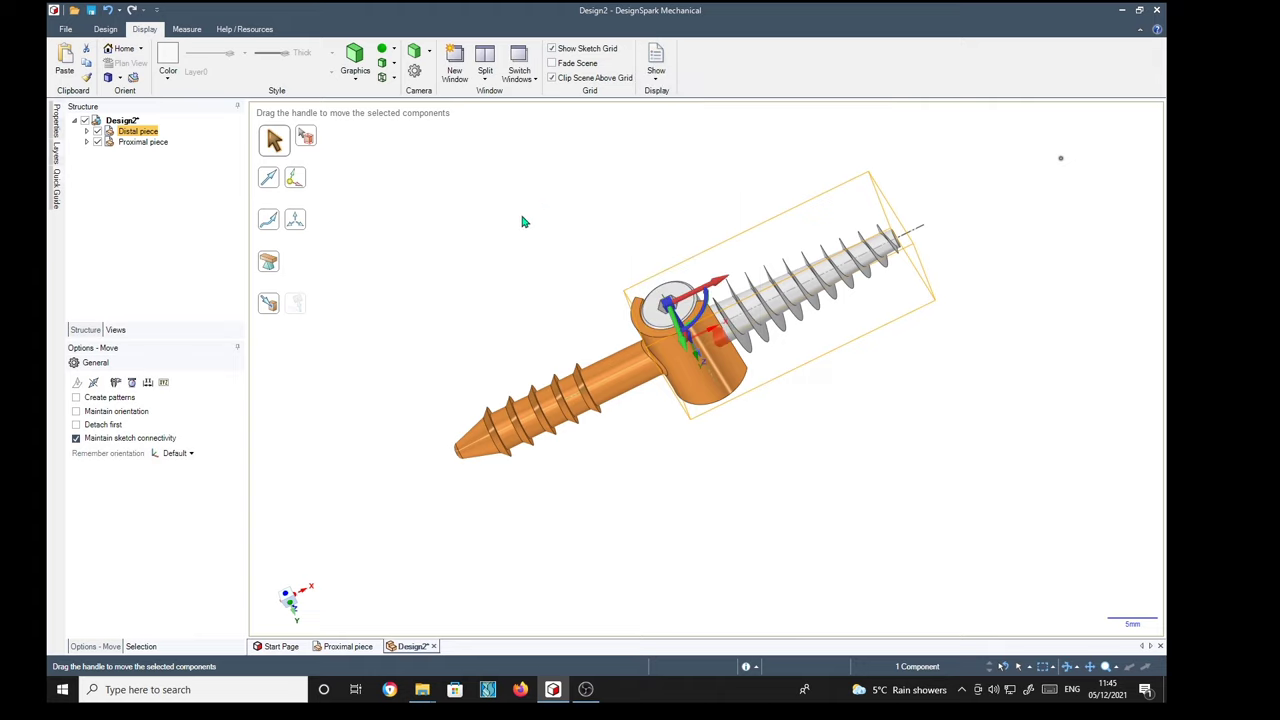
middle_drag(527, 218, 560, 223)
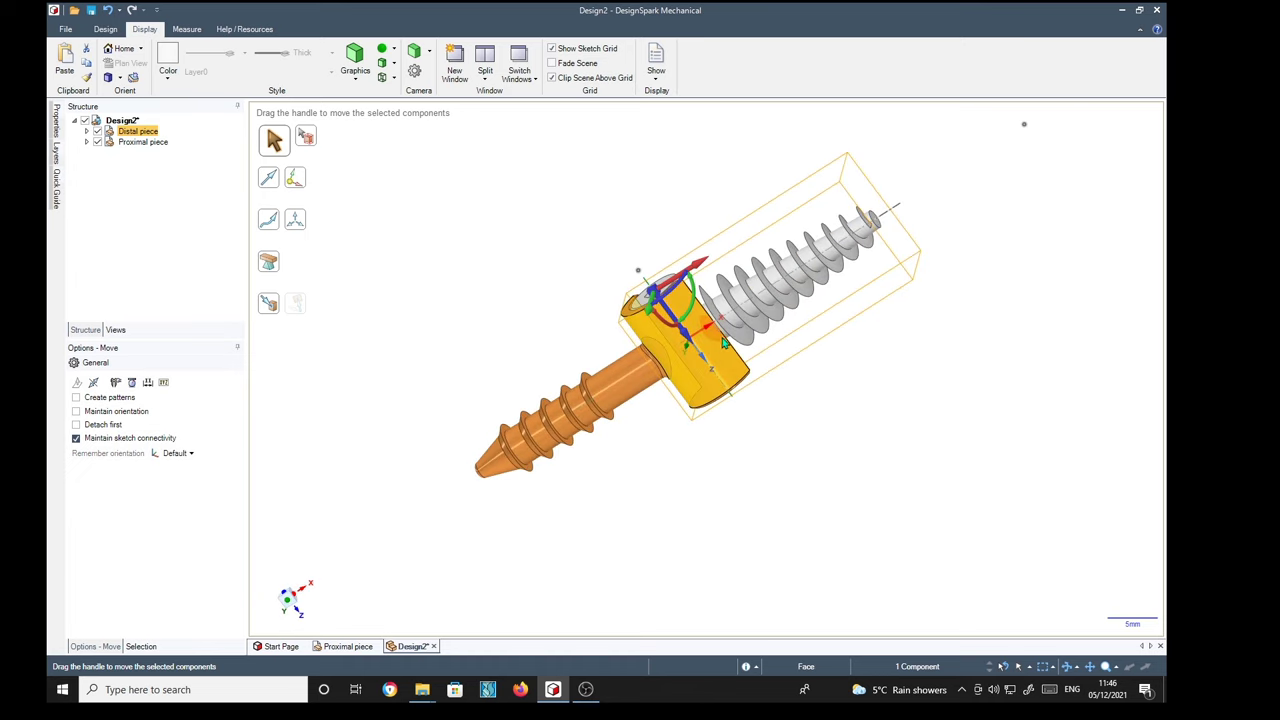
scroll(945, 490, up, 5)
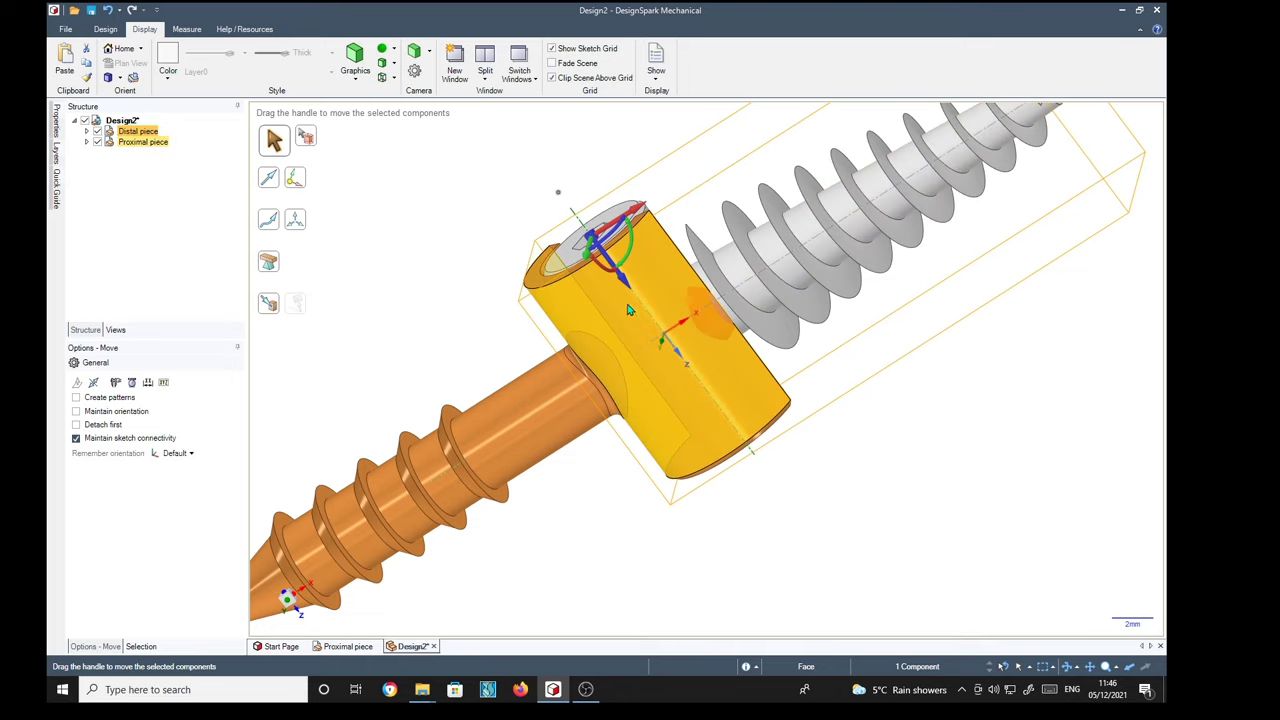
Rotate the distal piece 14° about the joint, exposing the red overlap at the collar
middle_drag(957, 449, 980, 571)
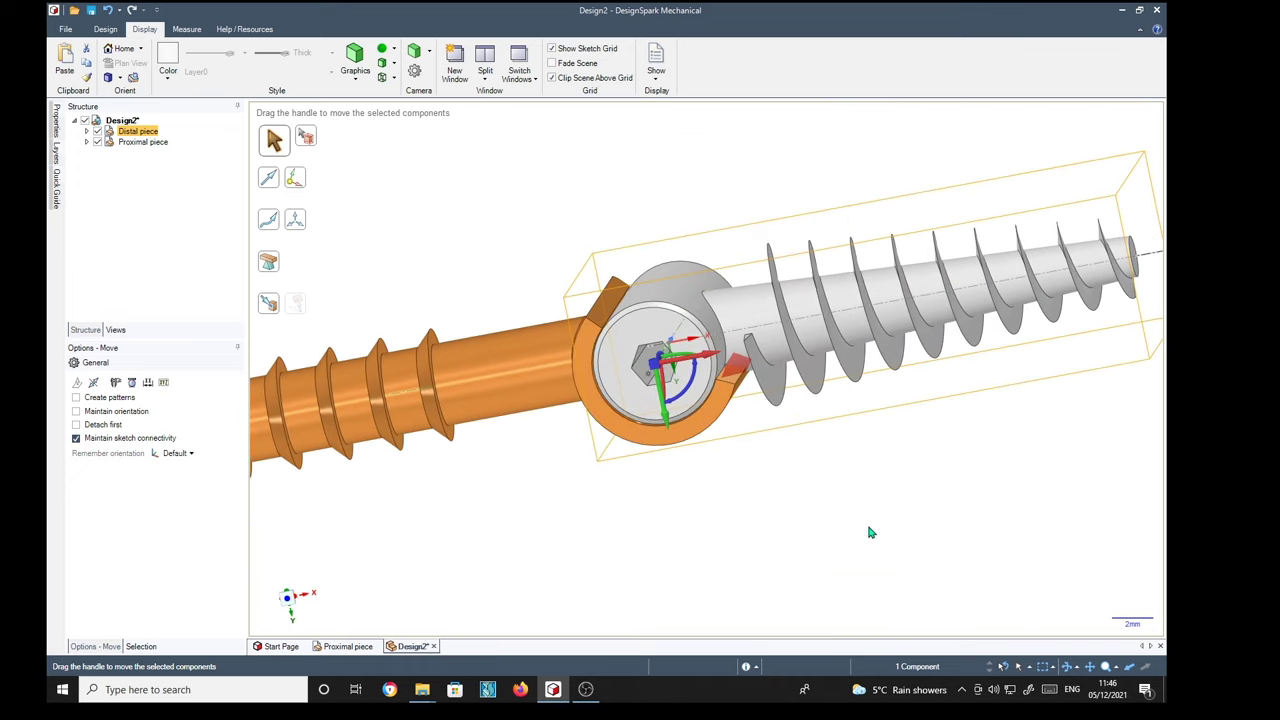
middle_drag(847, 538, 880, 380)
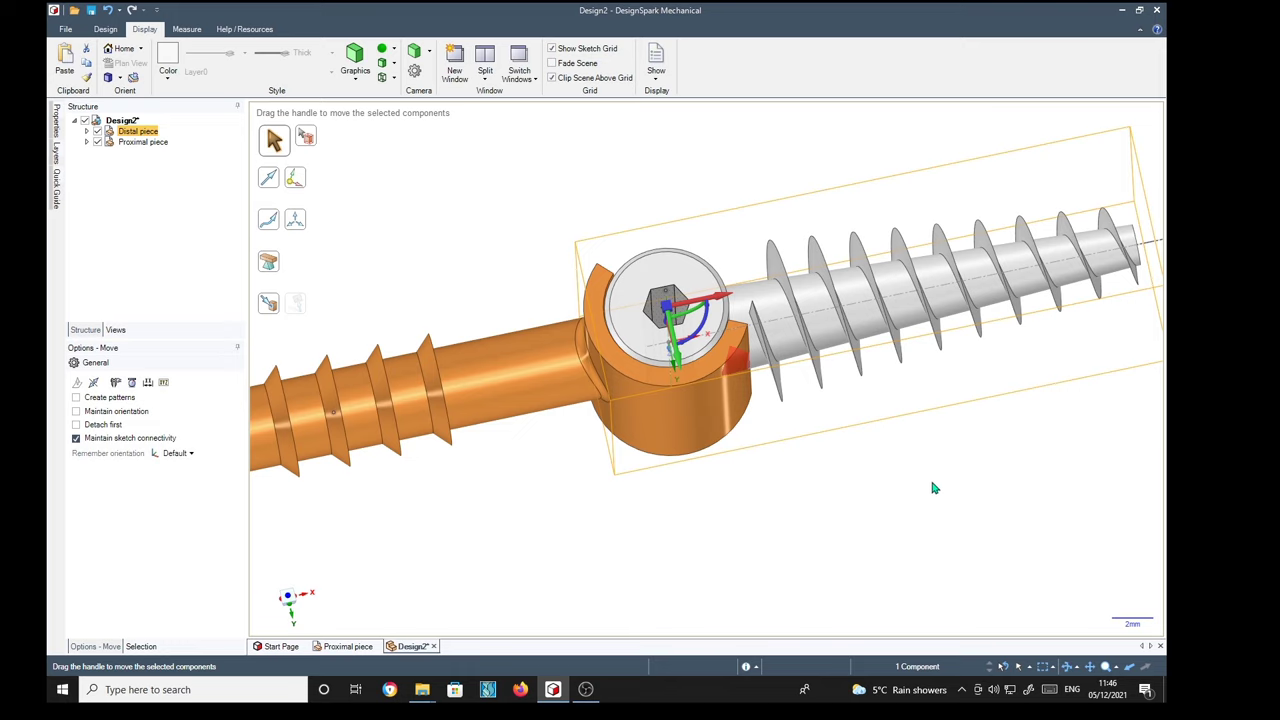
middle_drag(945, 488, 900, 543)
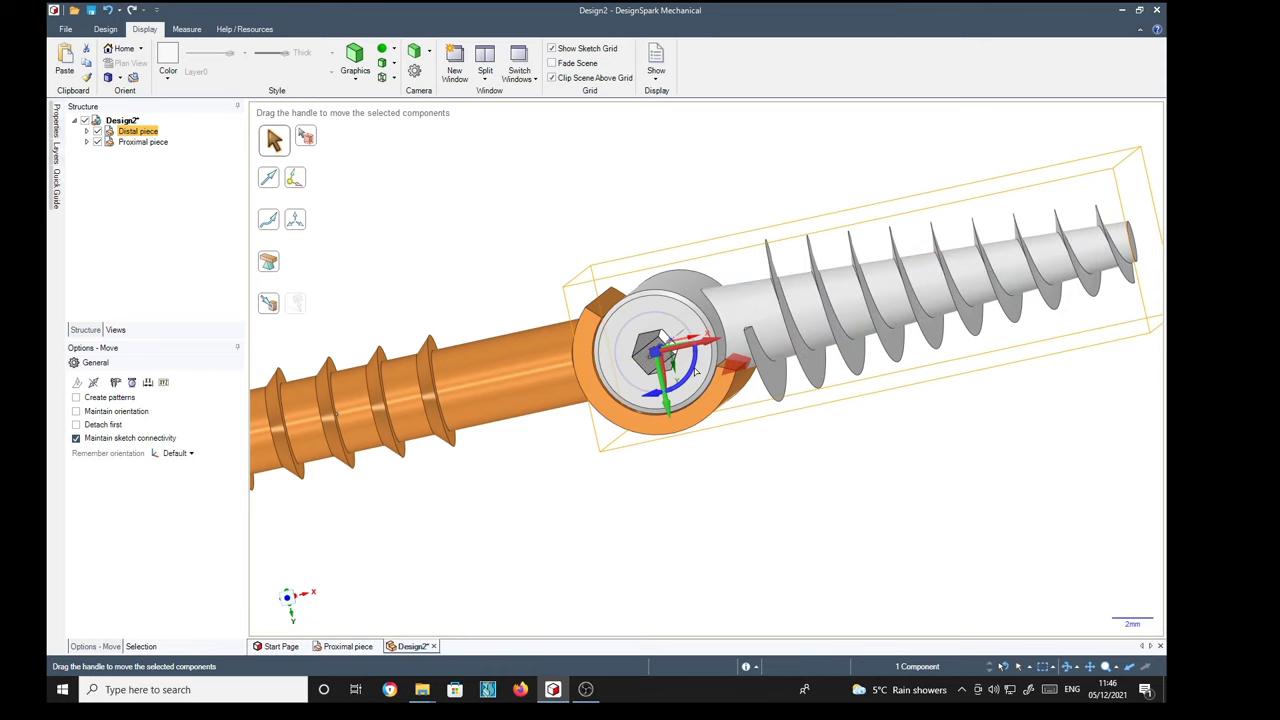
drag(694, 372, 792, 452)
middle_drag(837, 449, 862, 368)
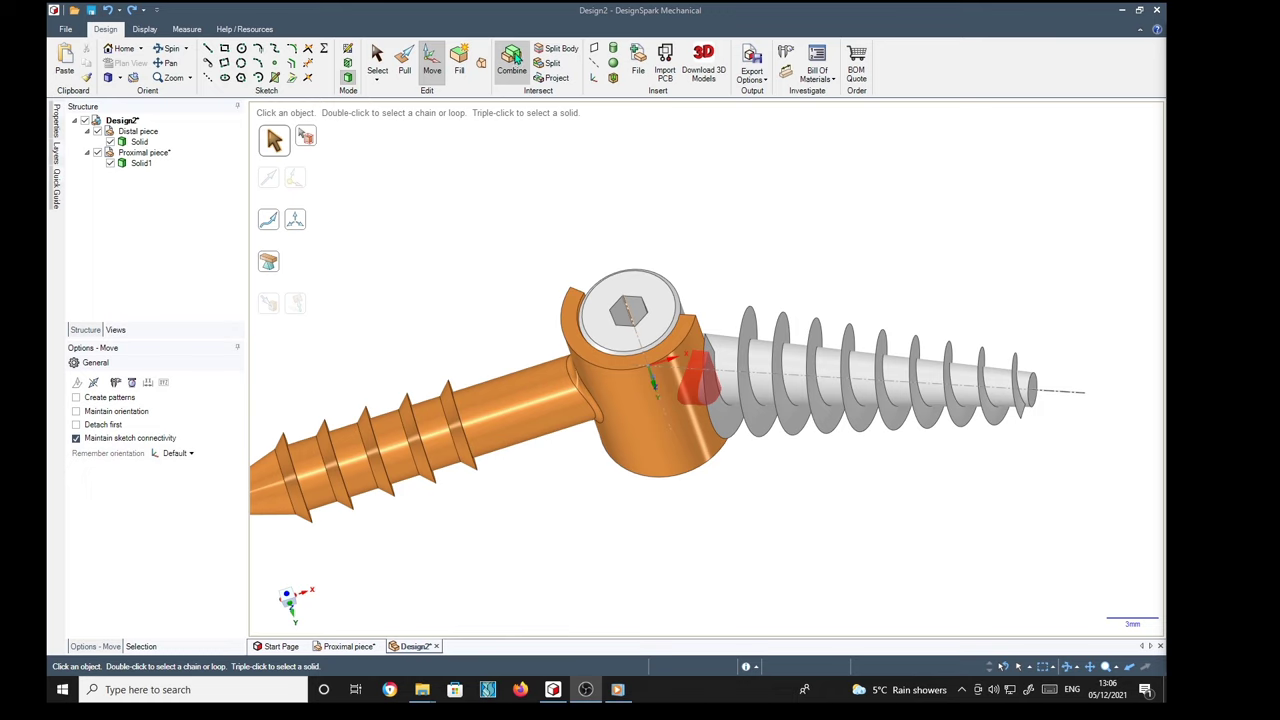
Combine: cut proximal Solid1 with the distal Solid, keep cutter, and delete the leftover Solid
click(513, 62)
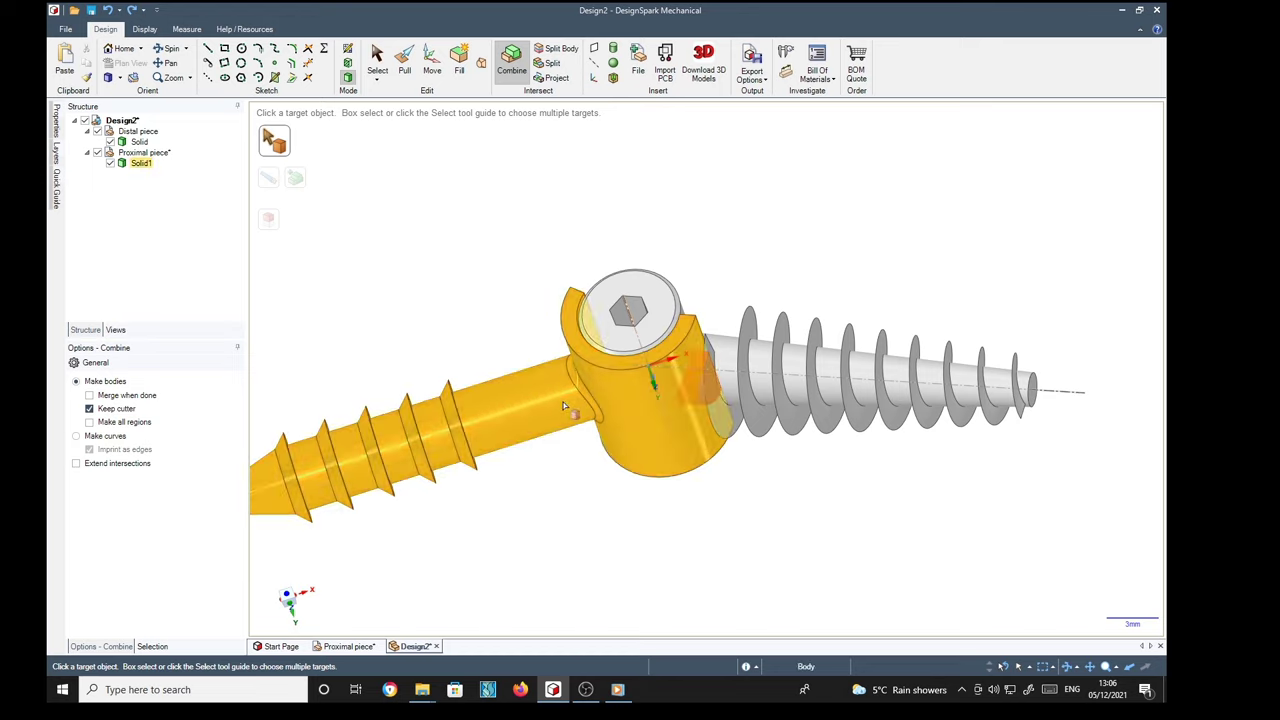
click(524, 408)
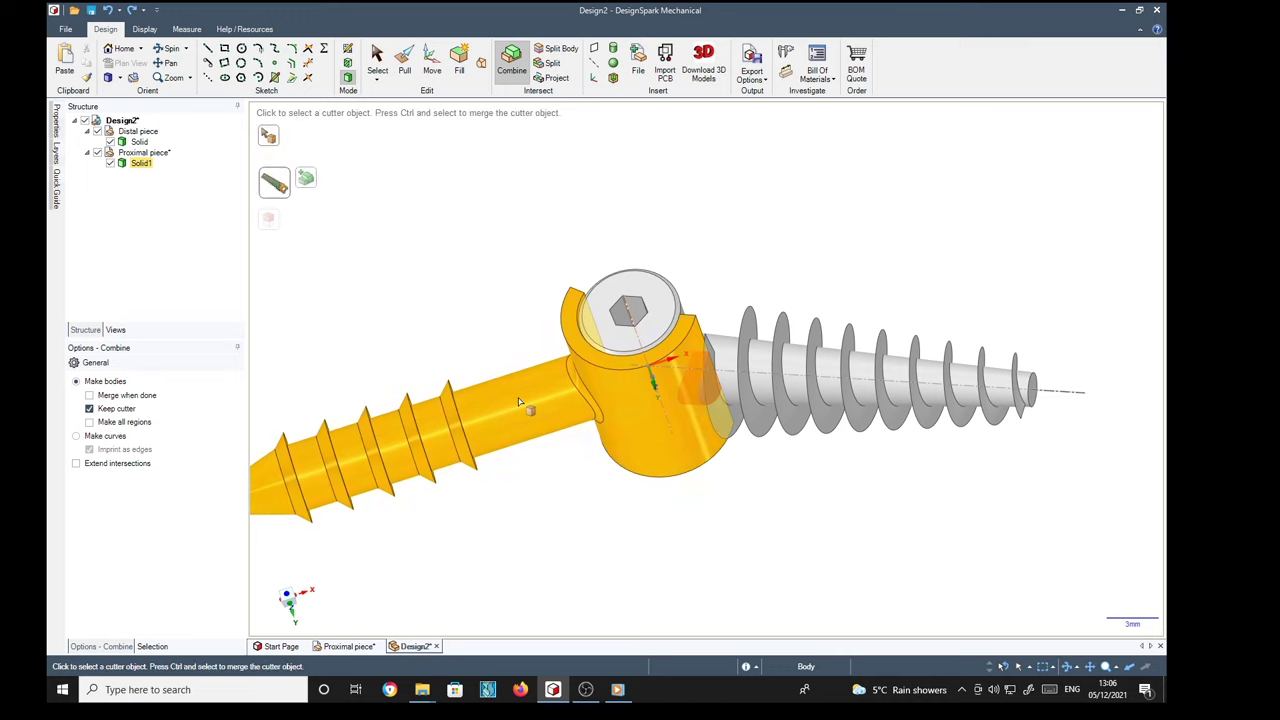
click(760, 374)
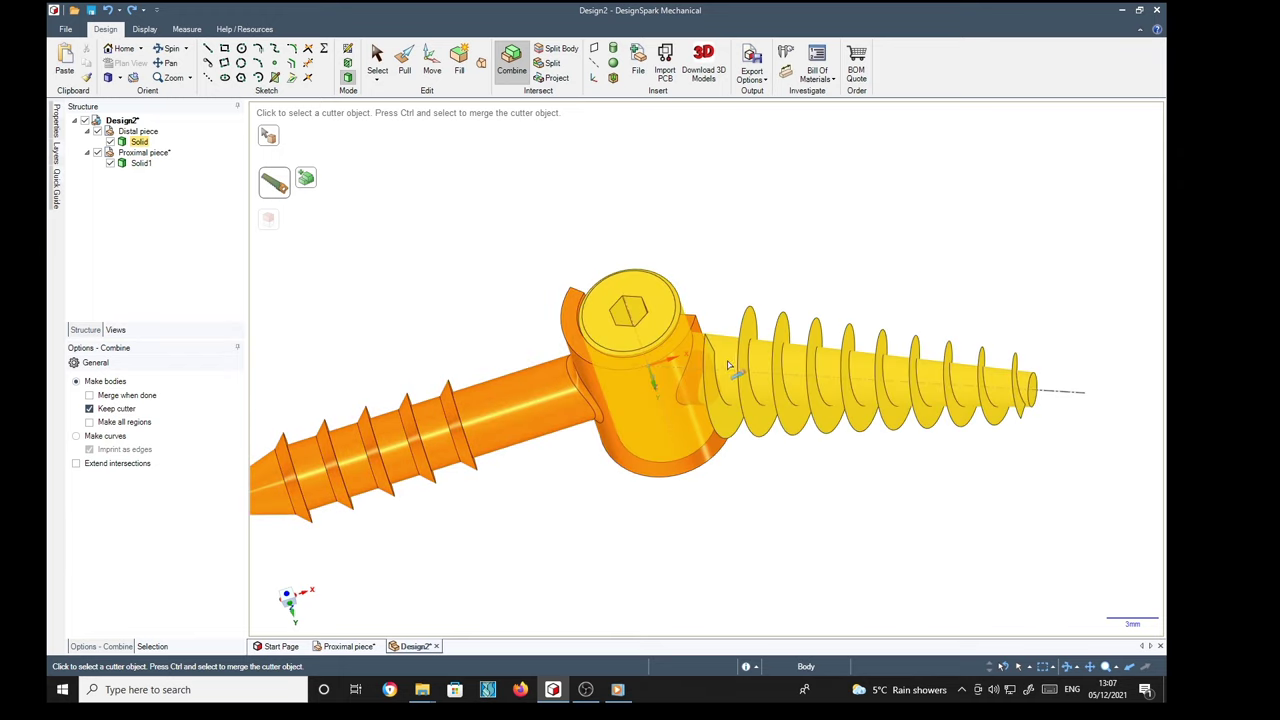
click(730, 365)
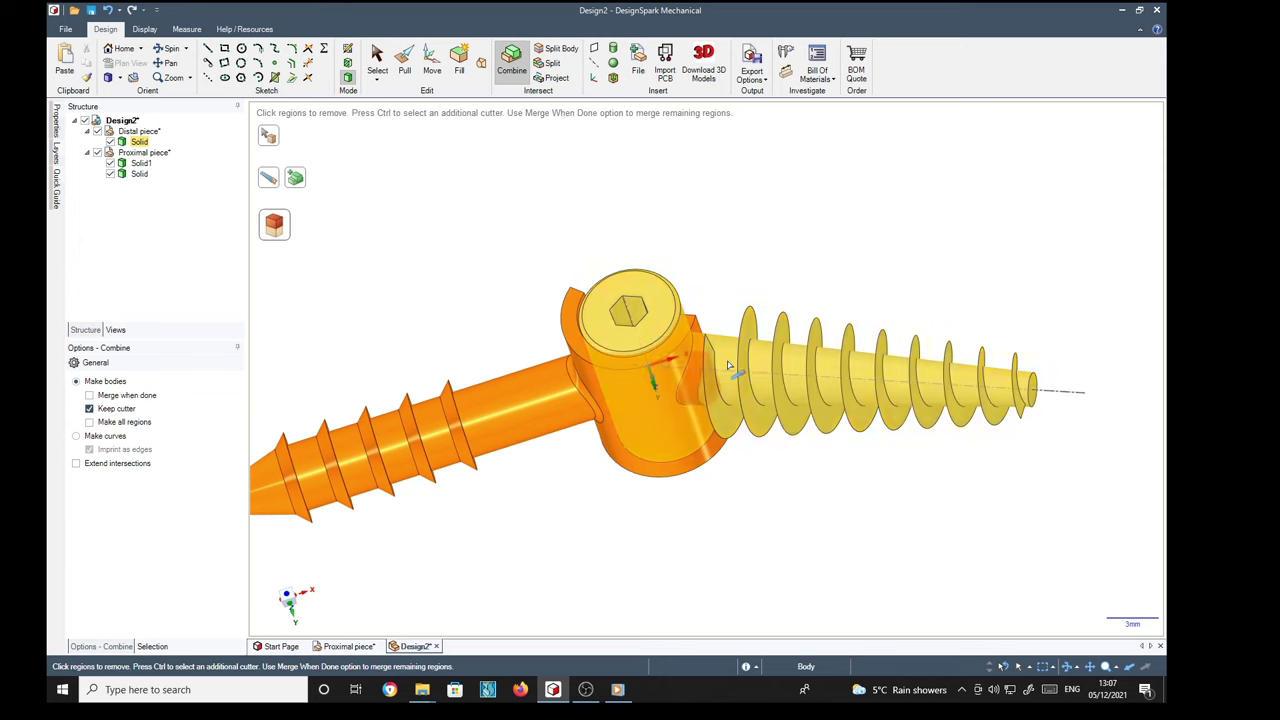
right_click(143, 180)
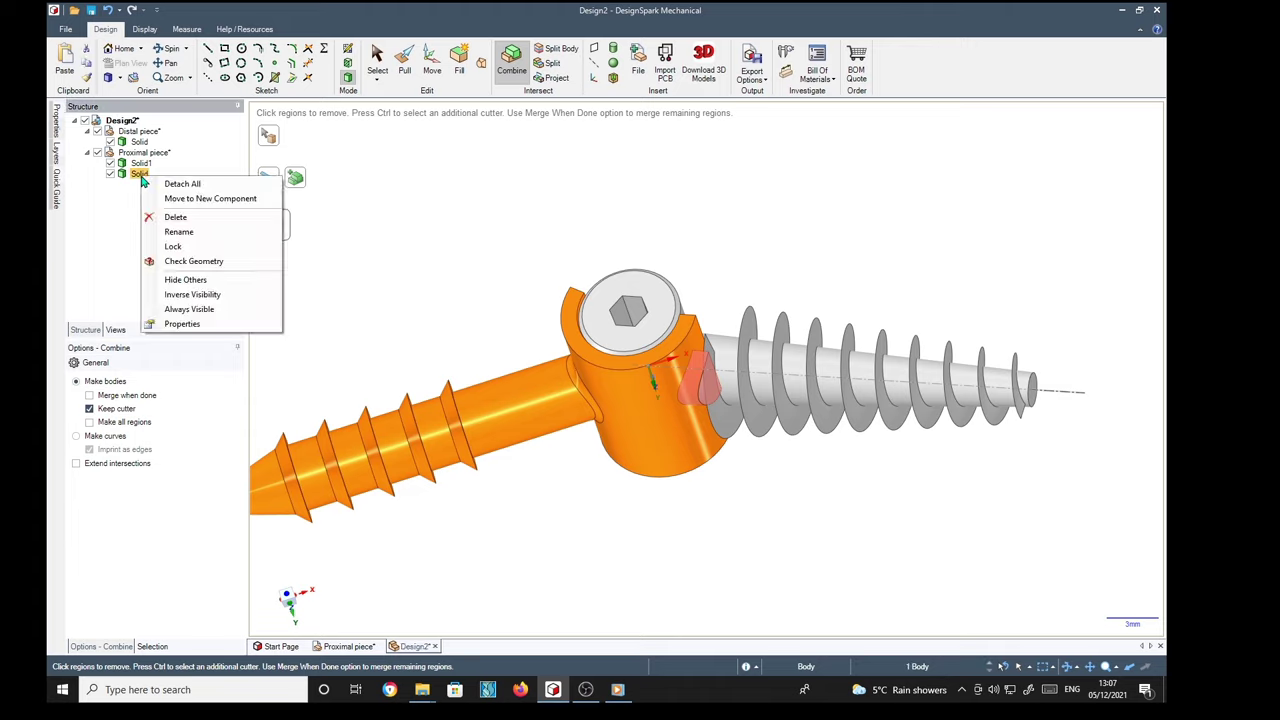
click(174, 217)
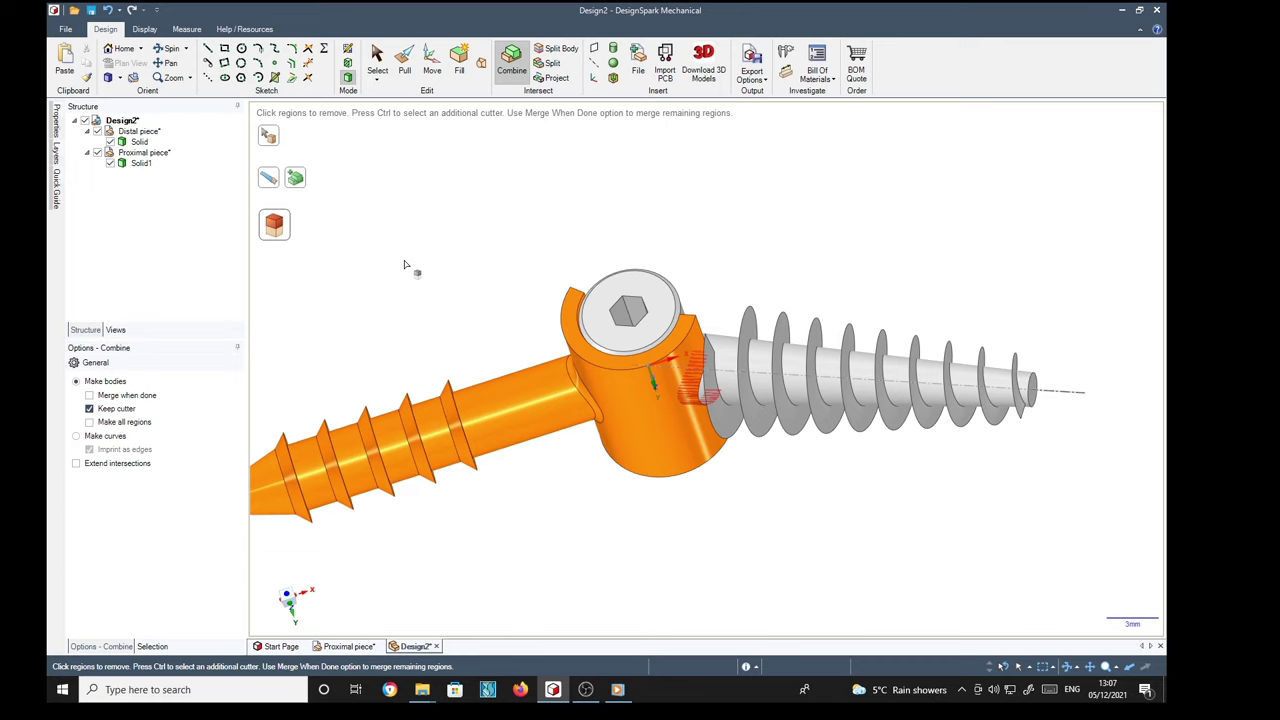
key(s)
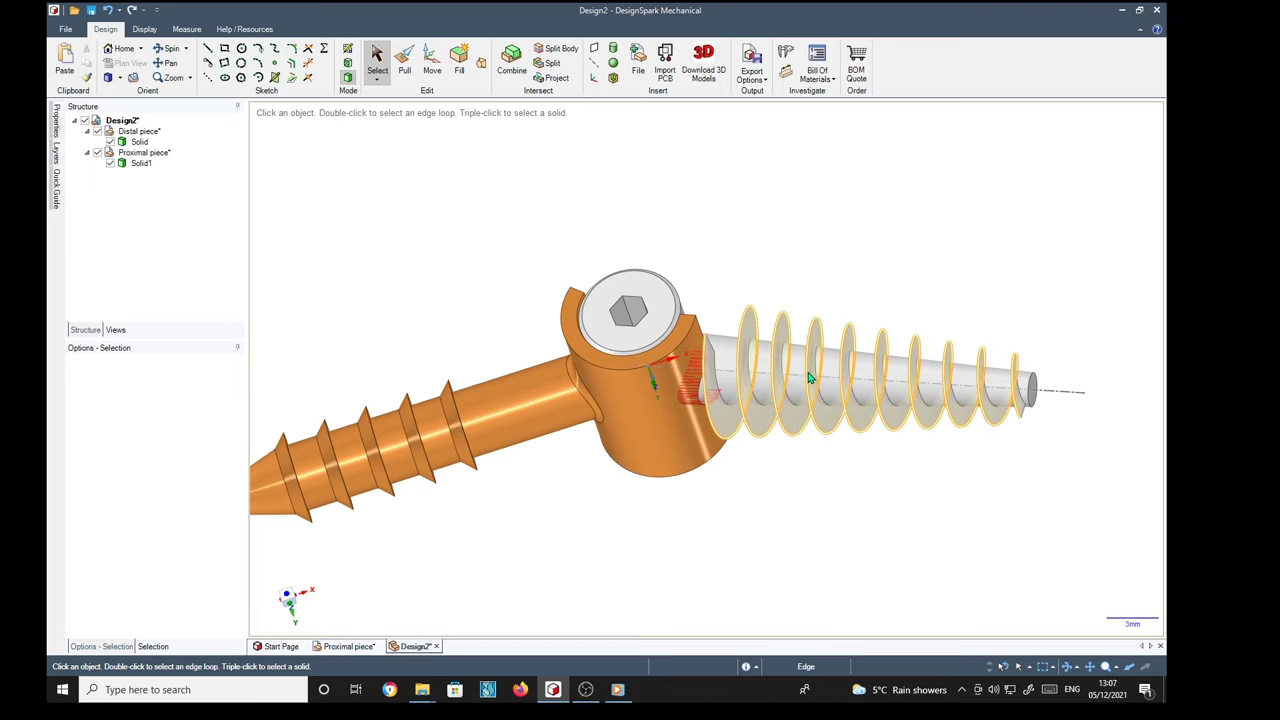
Rotate the distal Solid about the joint cylinder with the Move handle
click(139, 142)
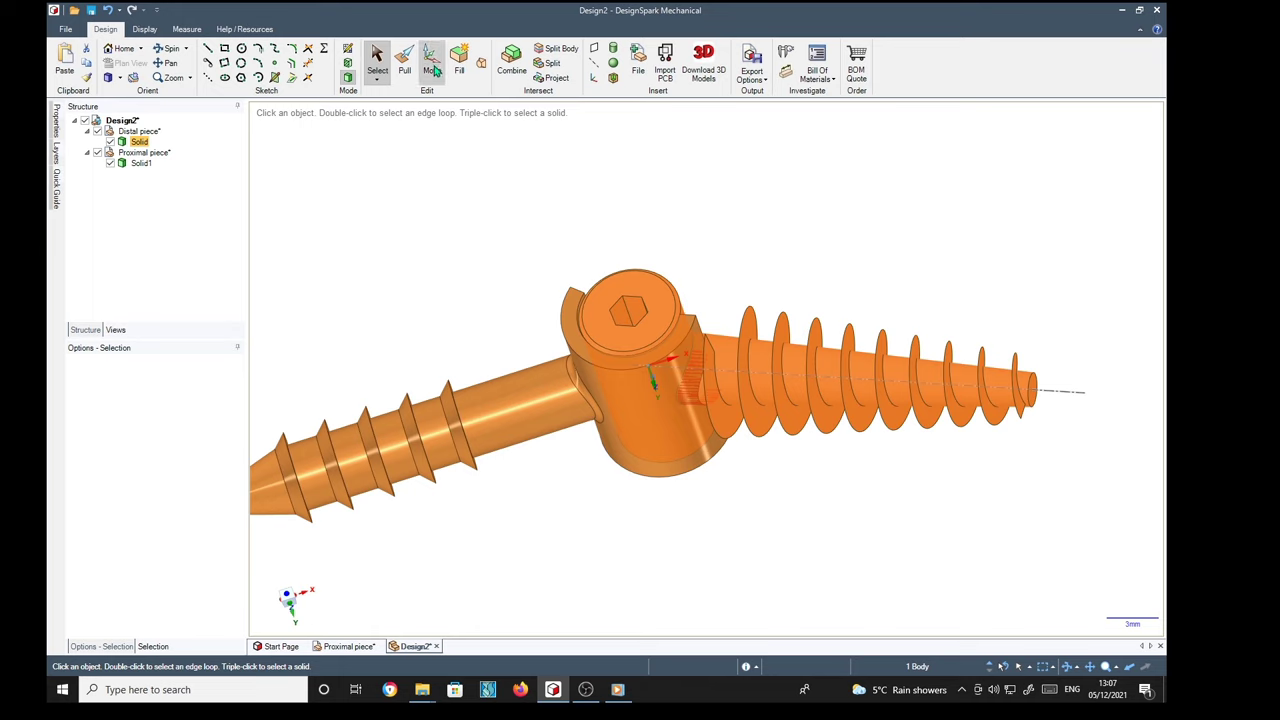
click(432, 60)
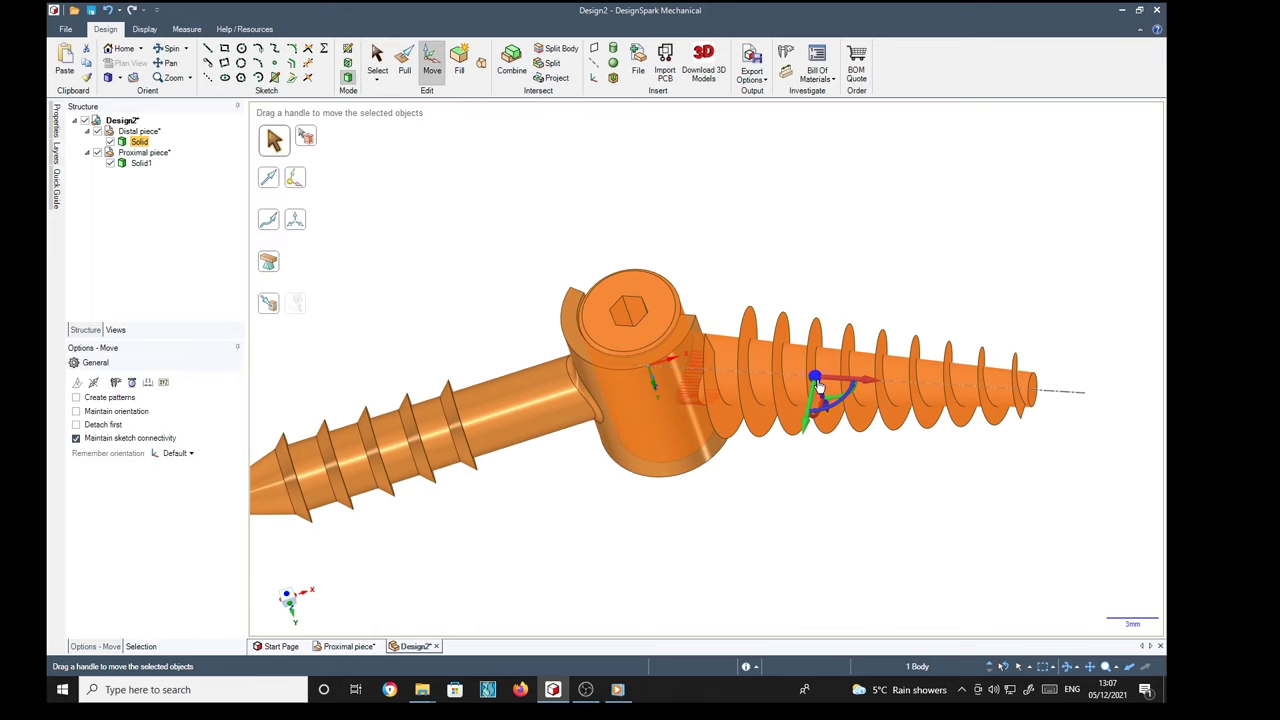
drag(814, 378, 695, 385)
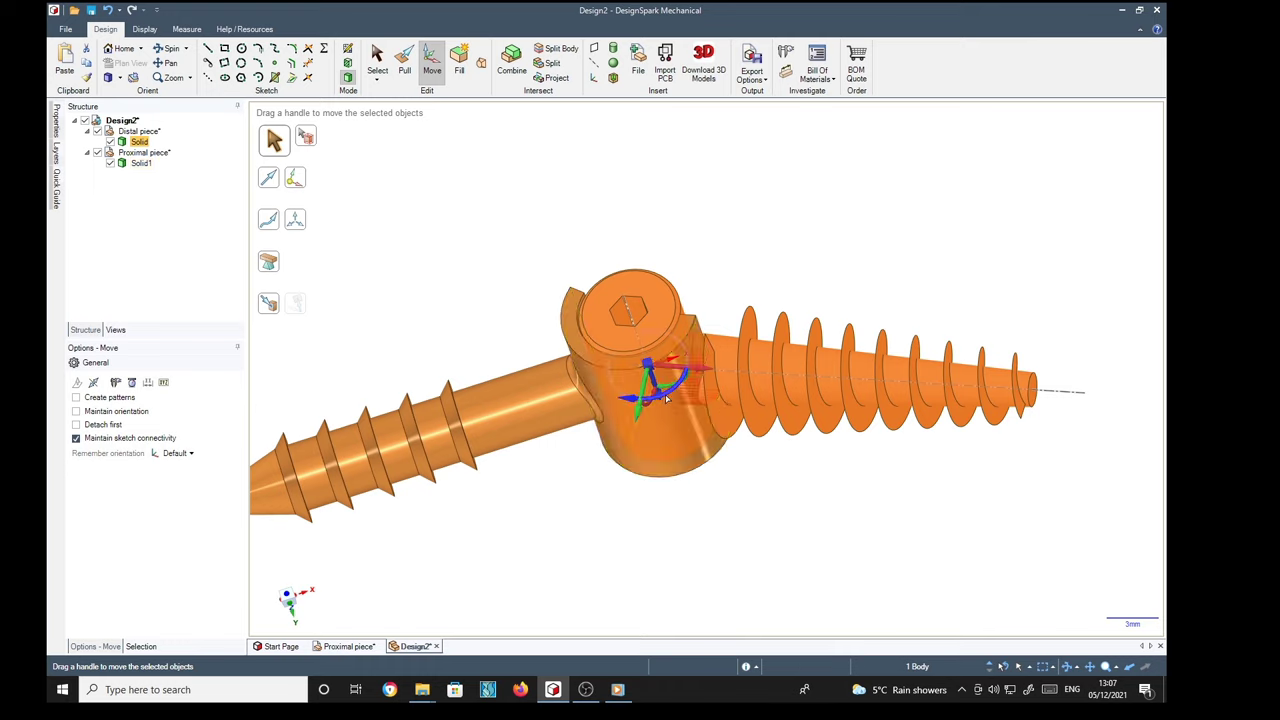
drag(667, 398, 829, 446)
click(831, 443)
mouse_move(831, 443)
middle_down()
mouse_move(854, 451)
mouse_move(795, 416)
mouse_move(760, 414)
mouse_move(749, 446)
mouse_move(843, 420)
mouse_move(858, 464)
middle_up()
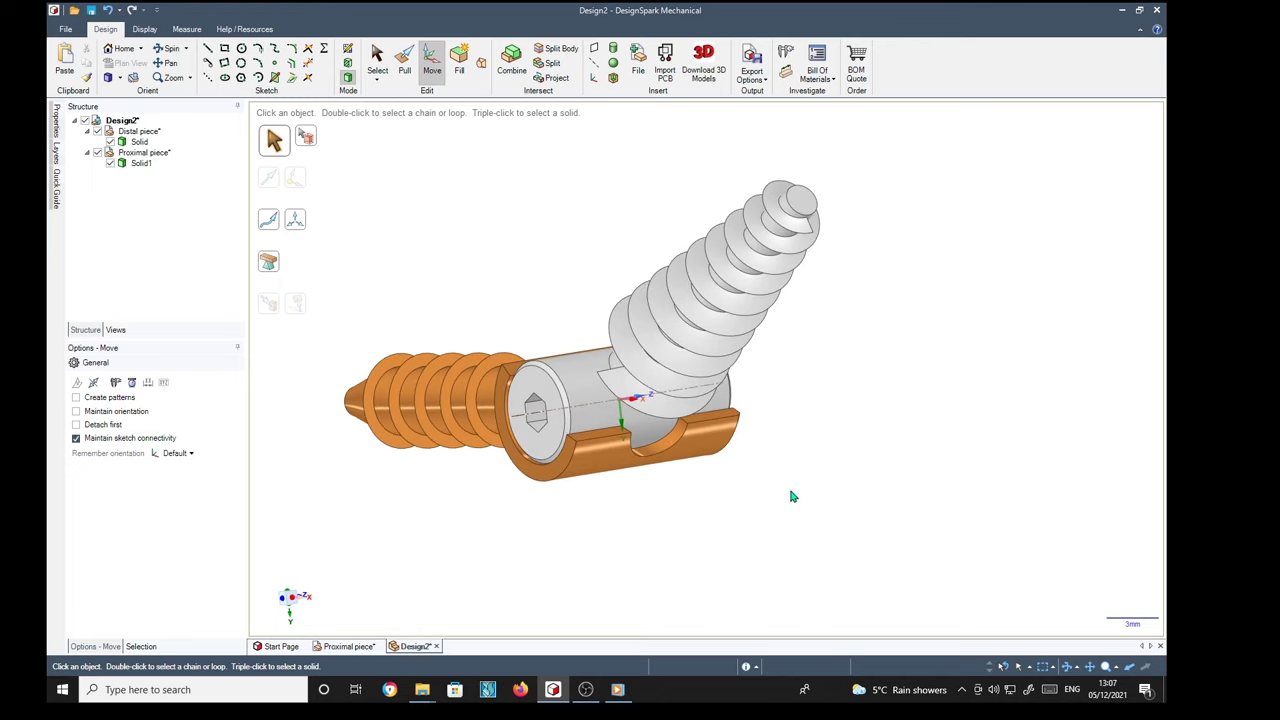
Pull the cutout's cone face to a 1.1 mm radius
click(408, 78)
click(665, 443)
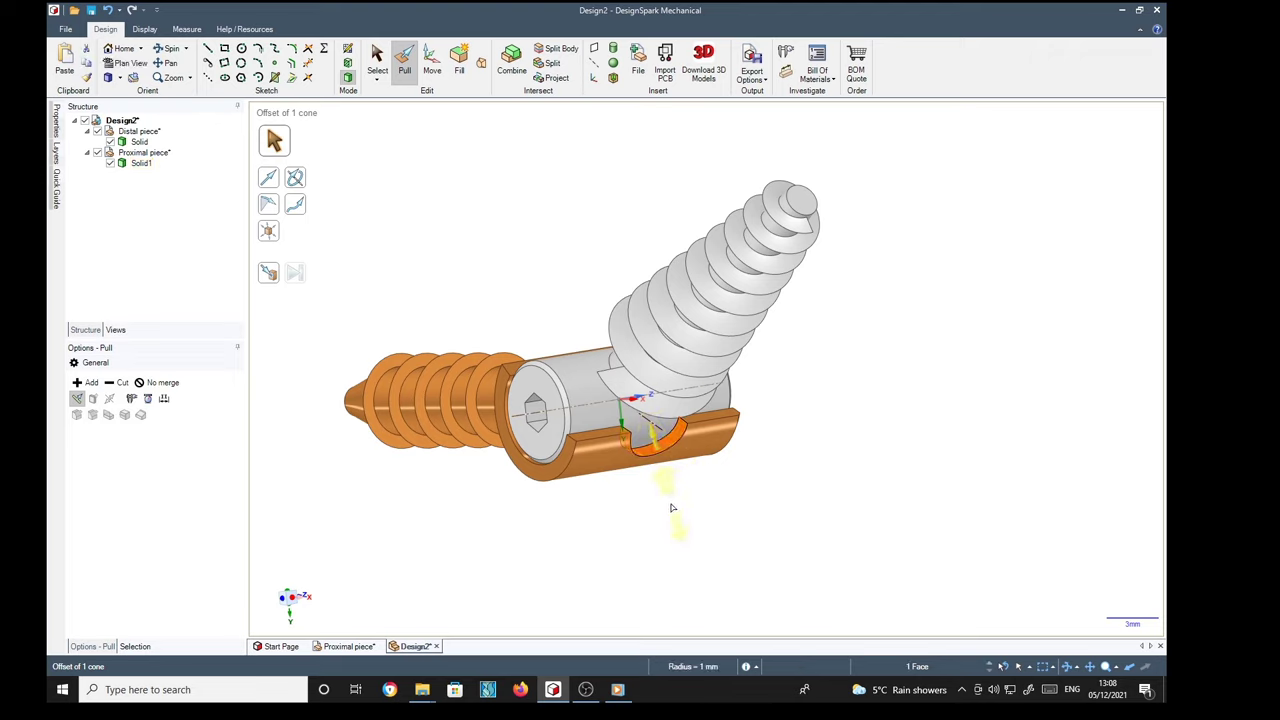
mouse_move(671, 508)
mouse_down()
mouse_move(680, 523)
mouse_move(677, 509)
mouse_up()
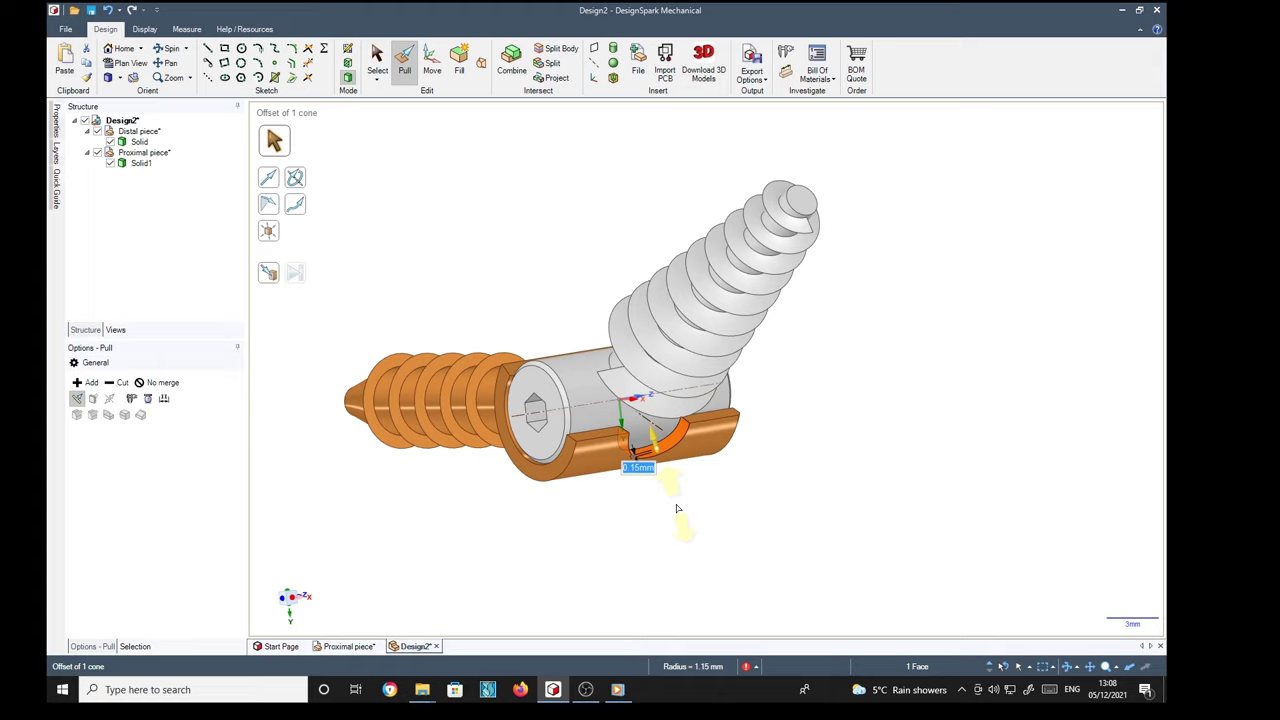
key(BackSpace)
text(.1)
key(Return)
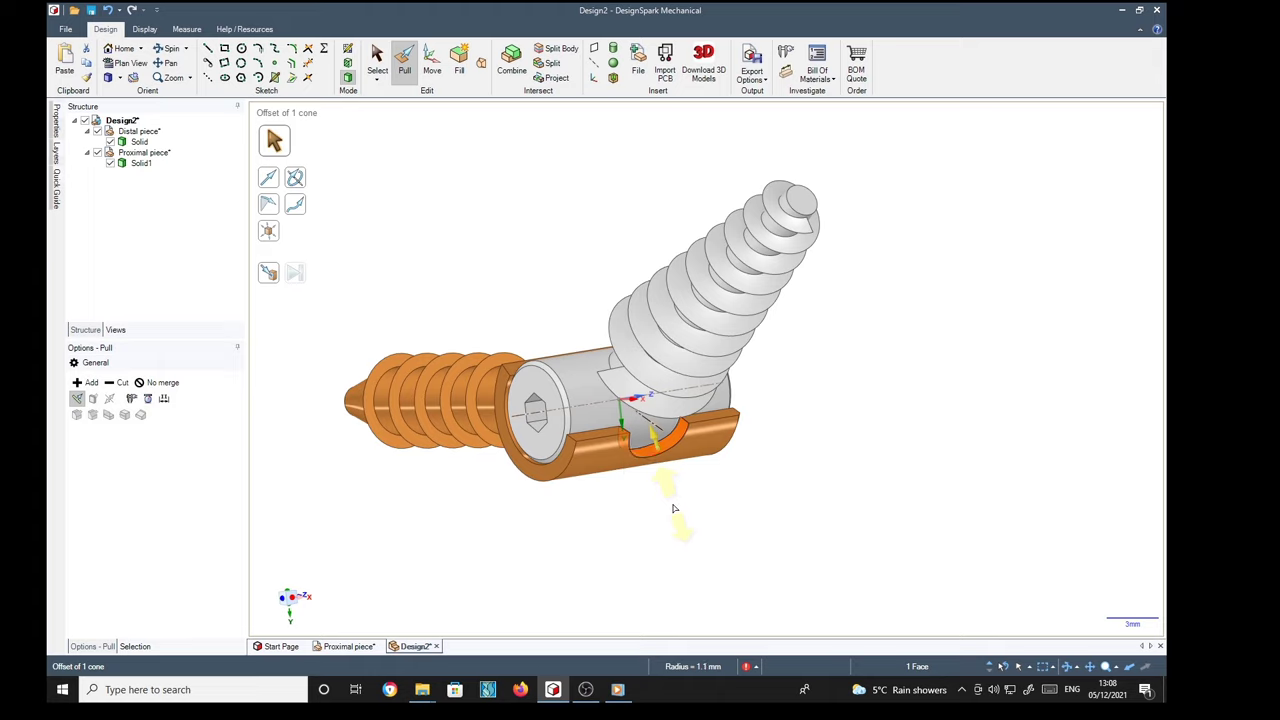
click(800, 526)
middle_drag(891, 483, 985, 494)
right_click(985, 494)
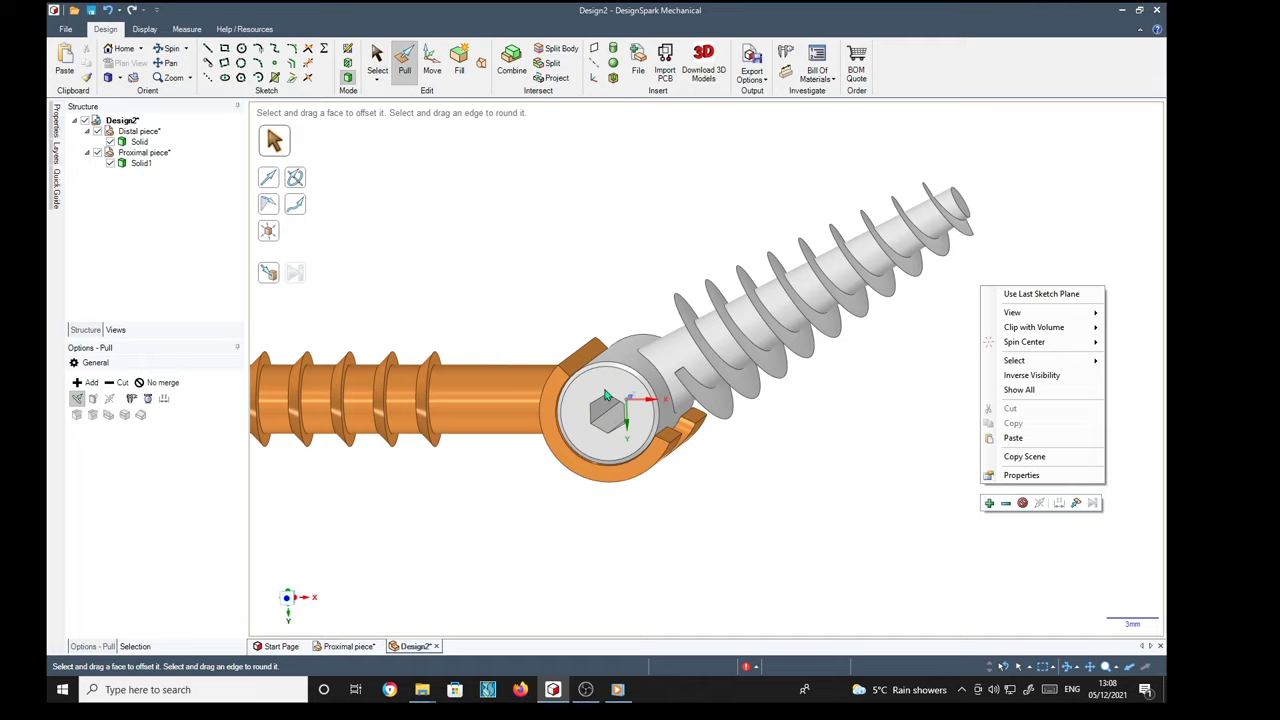
Select the Distal piece's Solid and place the Move handle on the joint hub
click(446, 90)
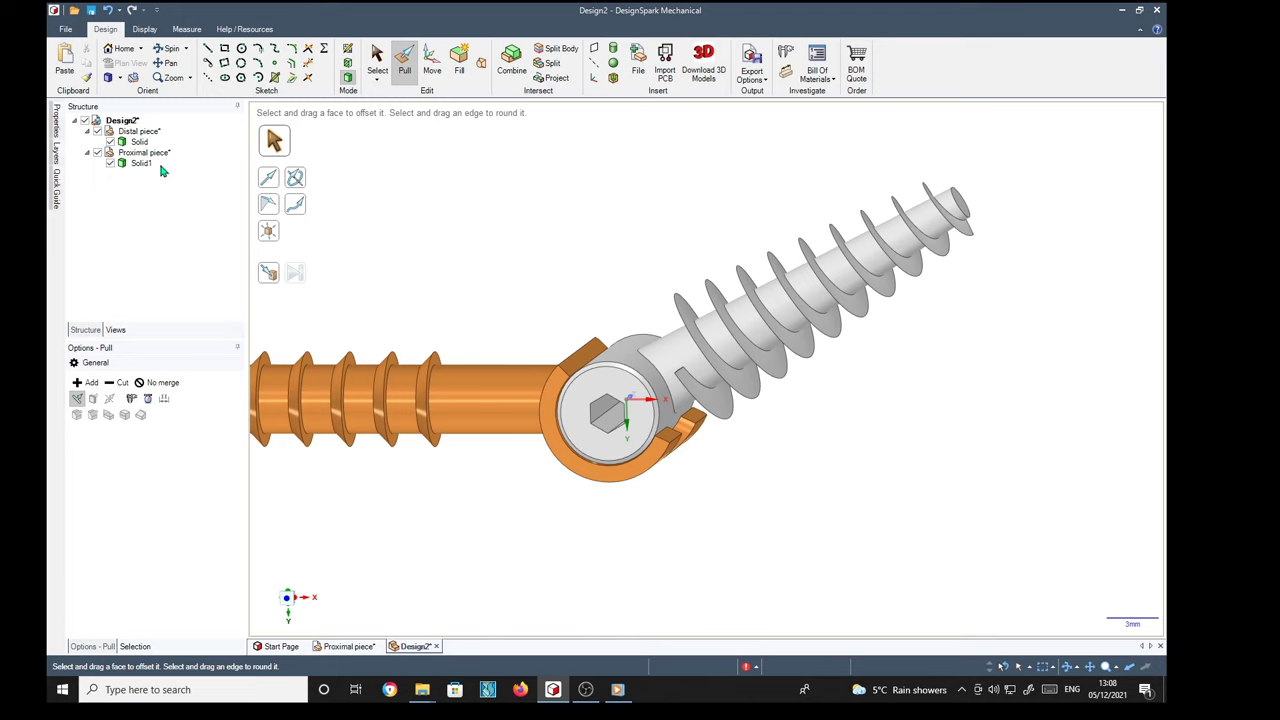
click(140, 132)
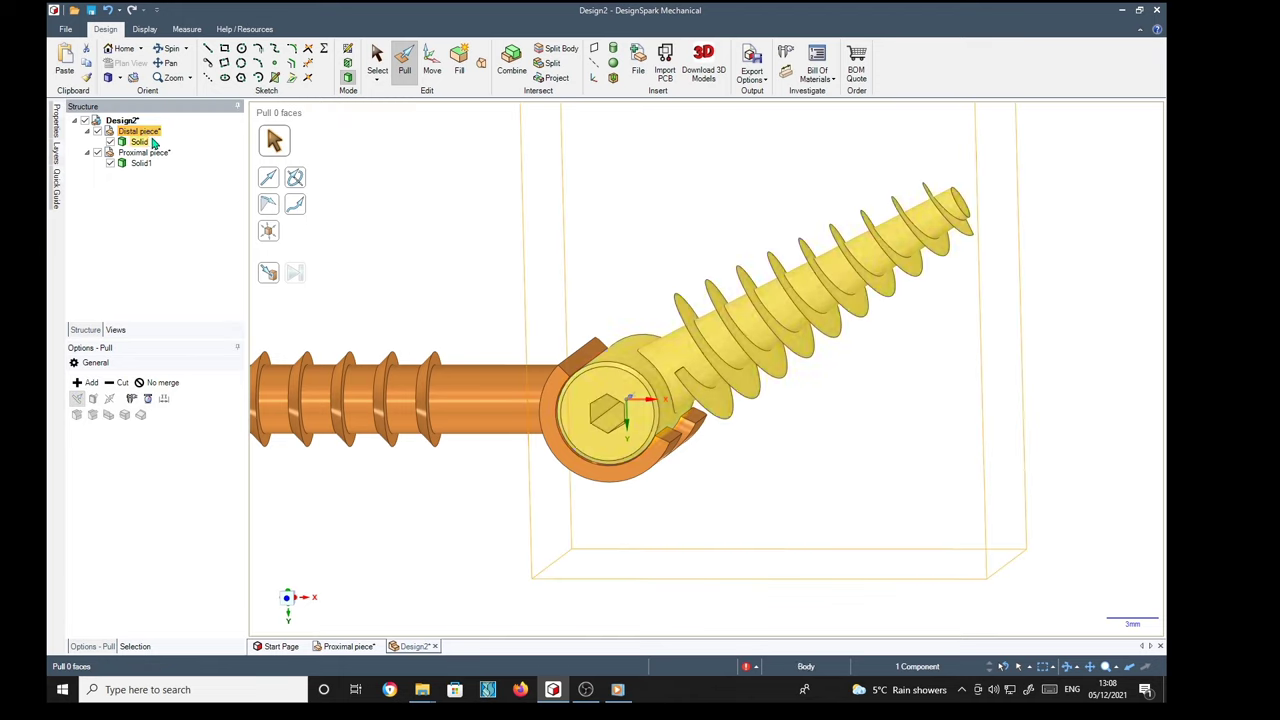
click(139, 142)
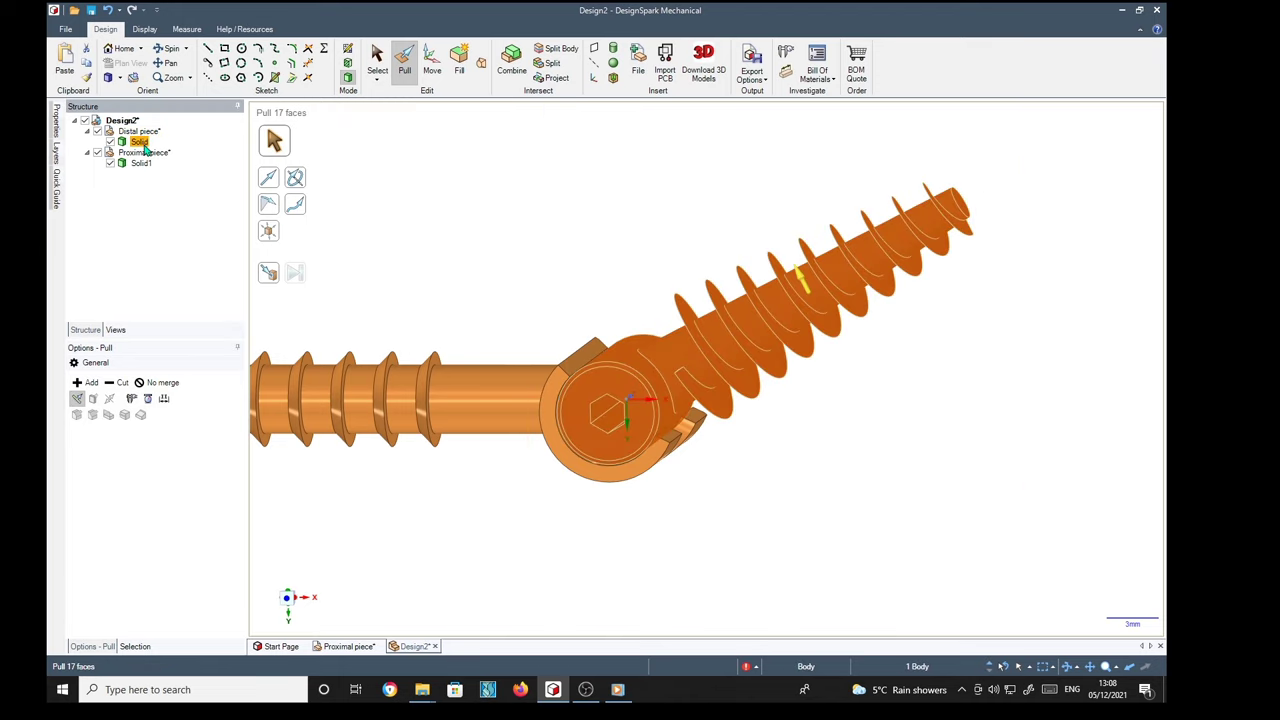
click(432, 62)
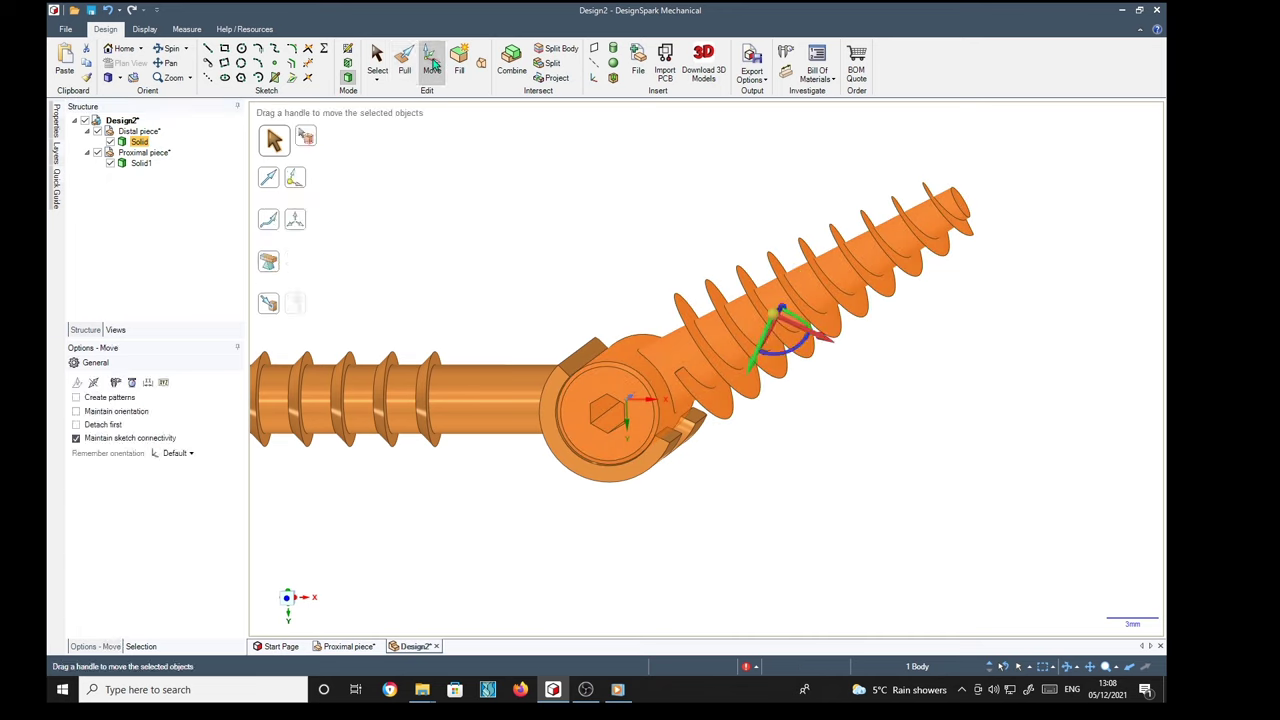
drag(780, 314, 632, 450)
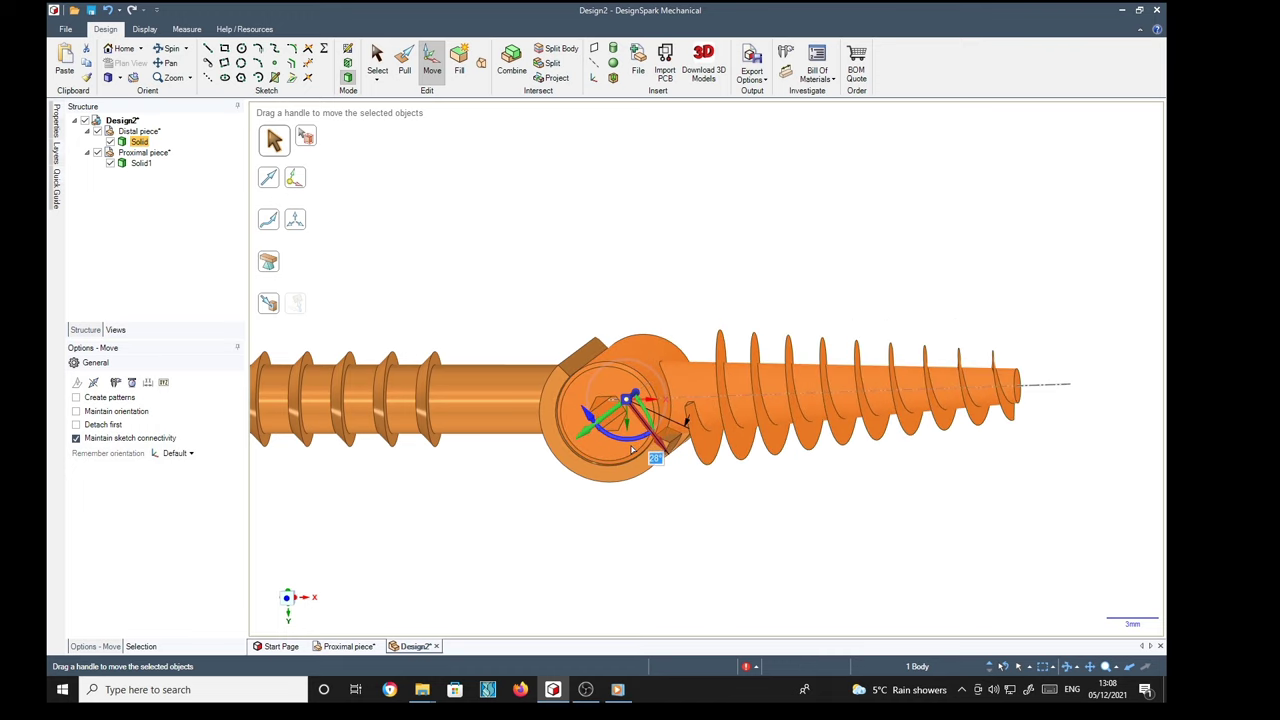
middle_drag(737, 611, 720, 457)
right_click(675, 435)
middle_drag(846, 556, 886, 590)
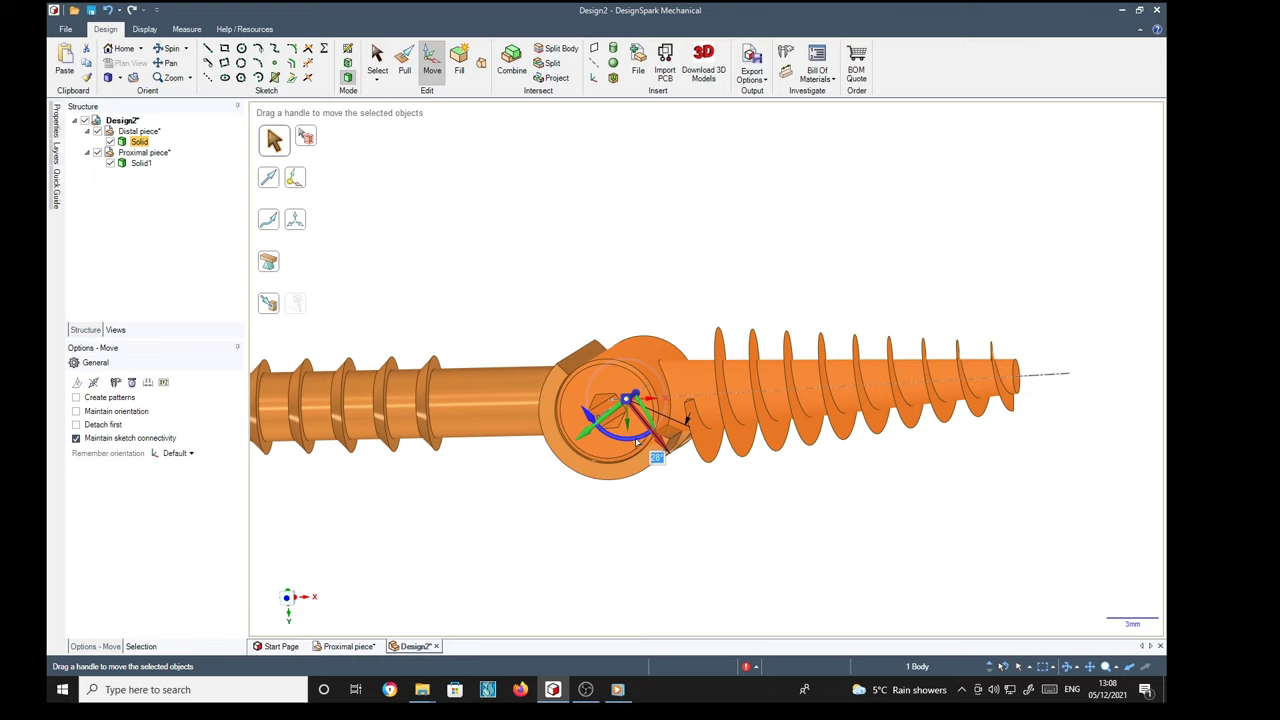
Swing the distal screw around the joint until it lies nearly in line with the proximal rod
drag(635, 441, 637, 392)
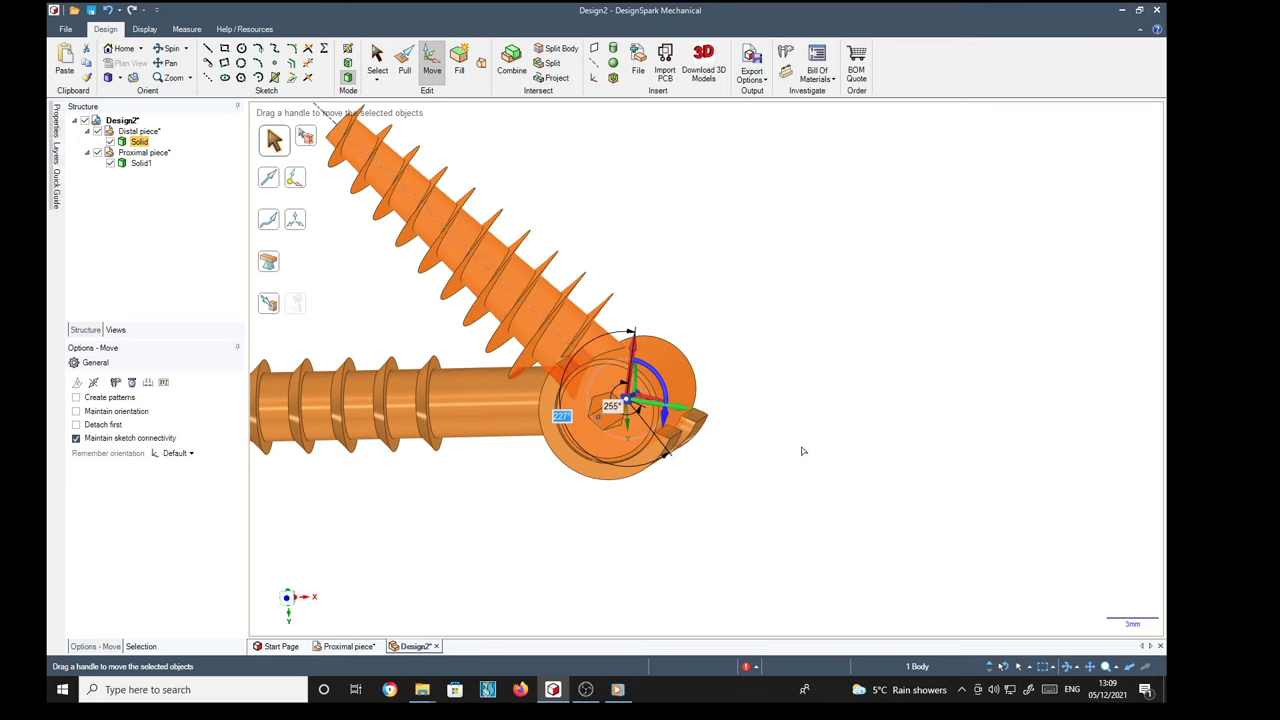
drag(802, 469, 603, 509)
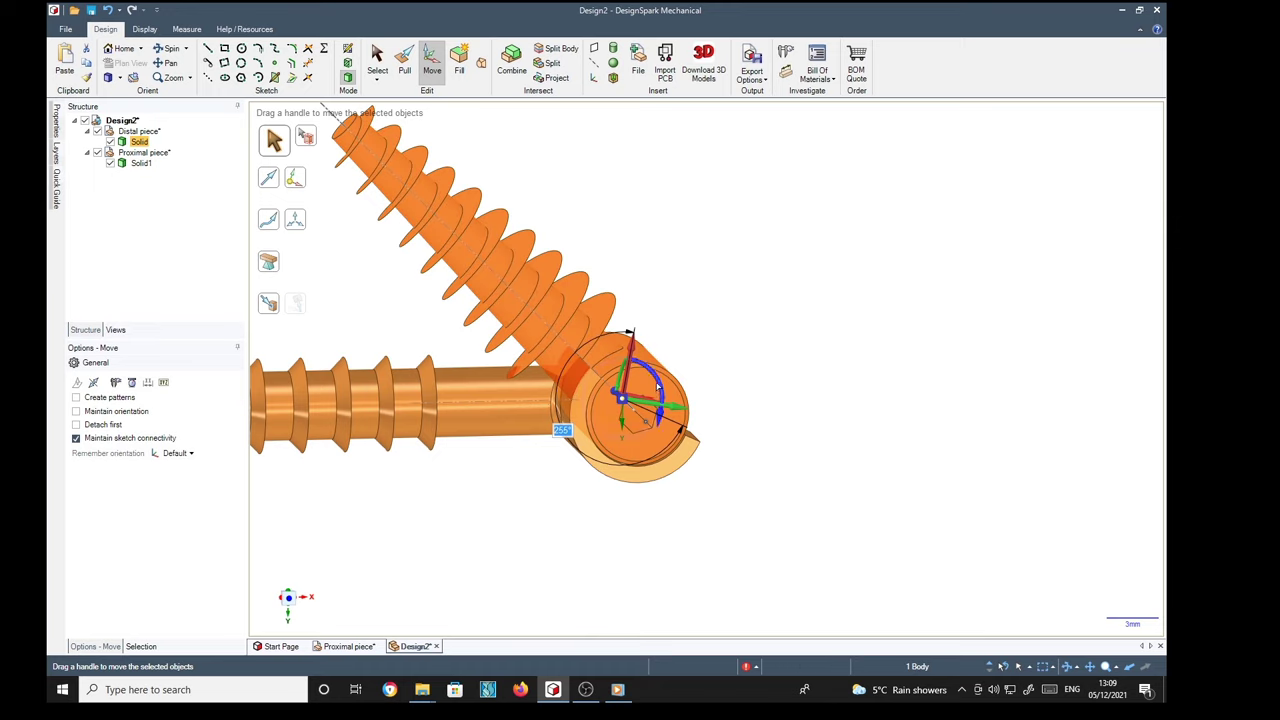
drag(657, 385, 651, 376)
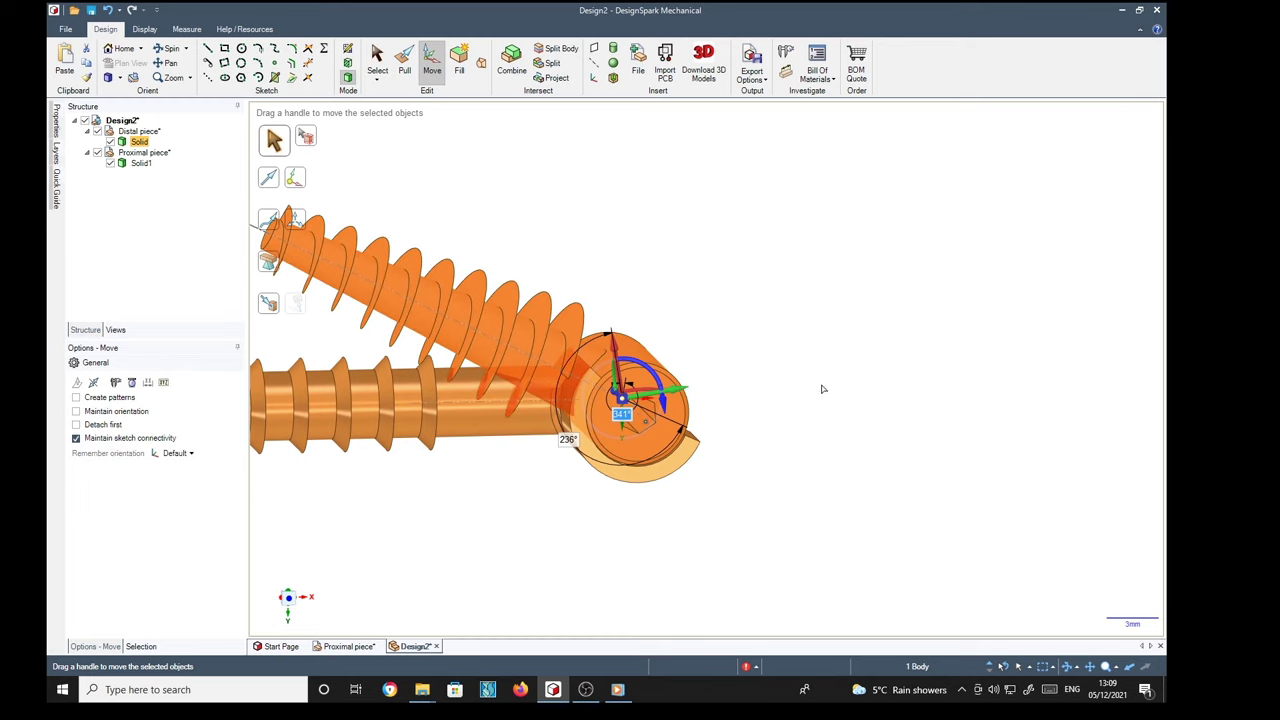
middle_drag(830, 382, 821, 346)
middle_drag(820, 449, 846, 443)
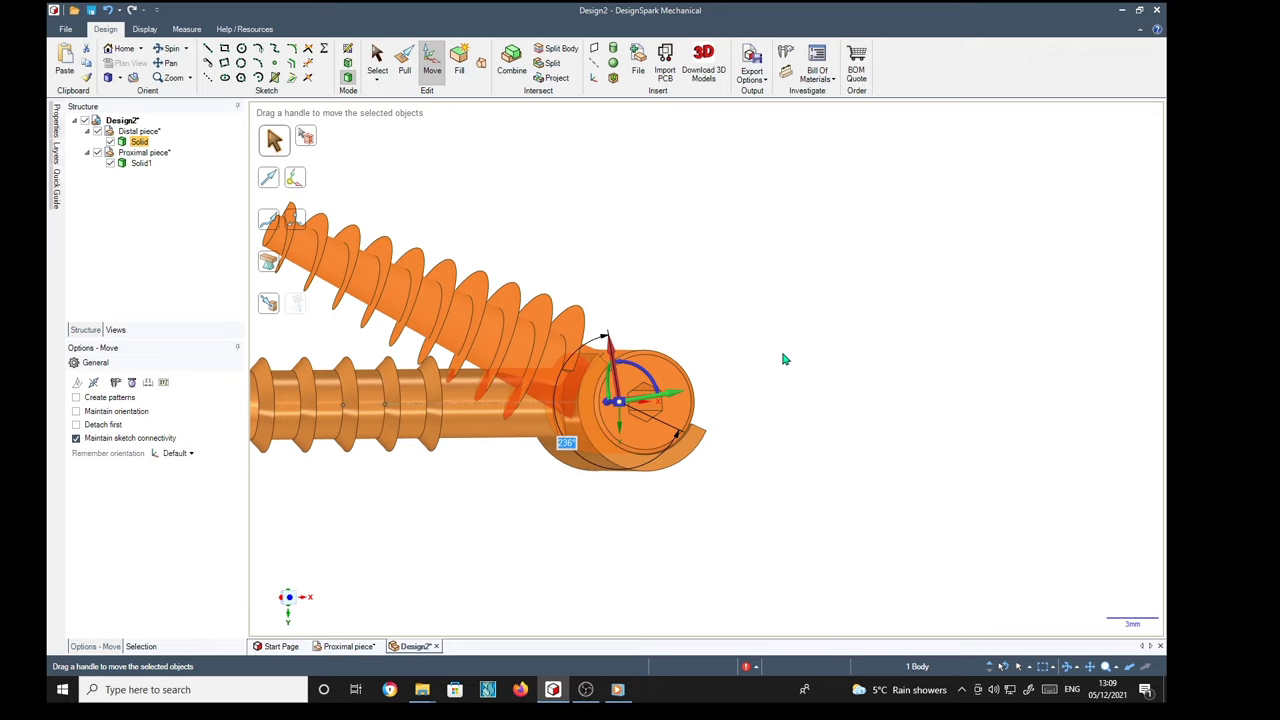
drag(636, 370, 626, 438)
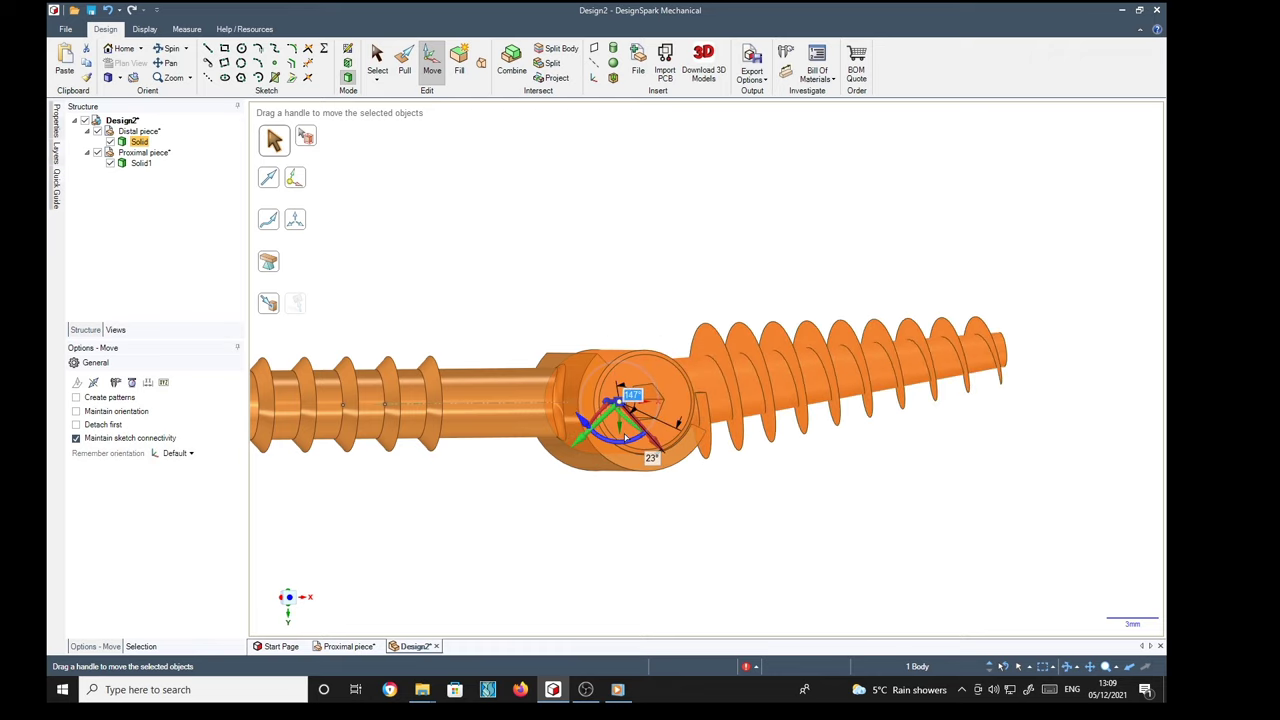
click(706, 512)
middle_drag(891, 566, 974, 443)
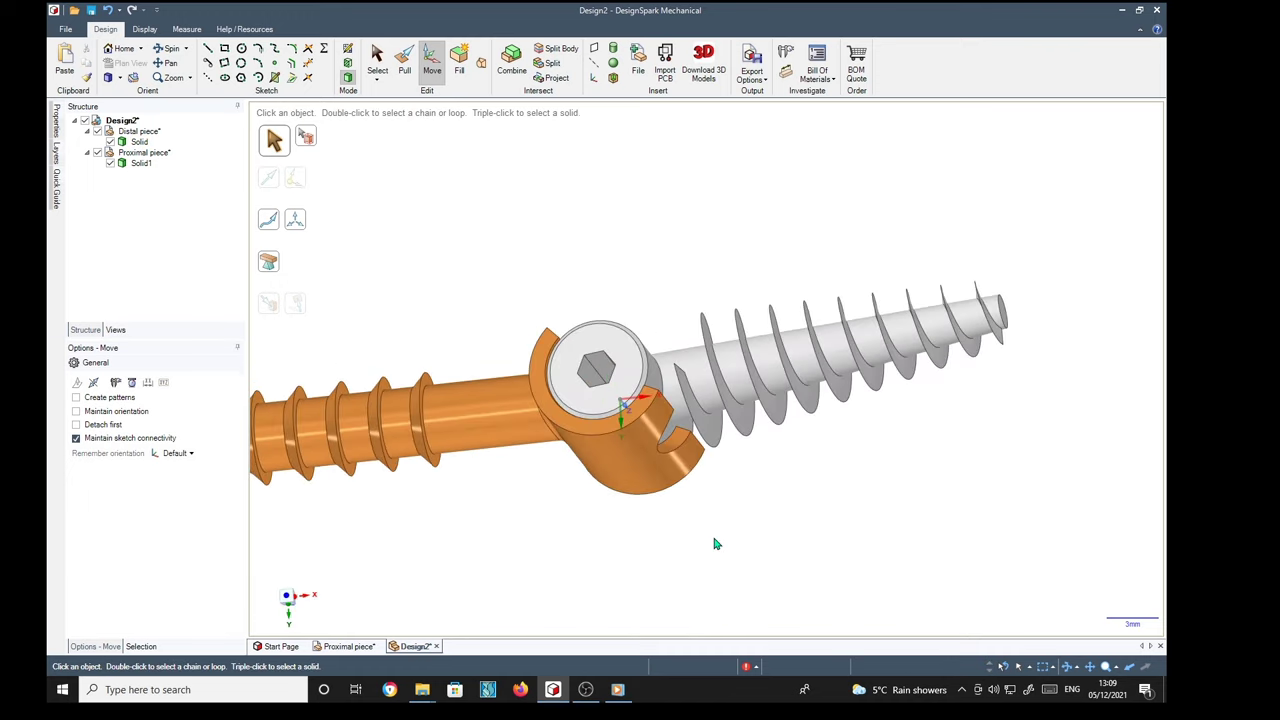
middle_drag(714, 544, 760, 551)
middle_drag(486, 509, 508, 551)
shift+middle_drag(836, 554, 937, 400)
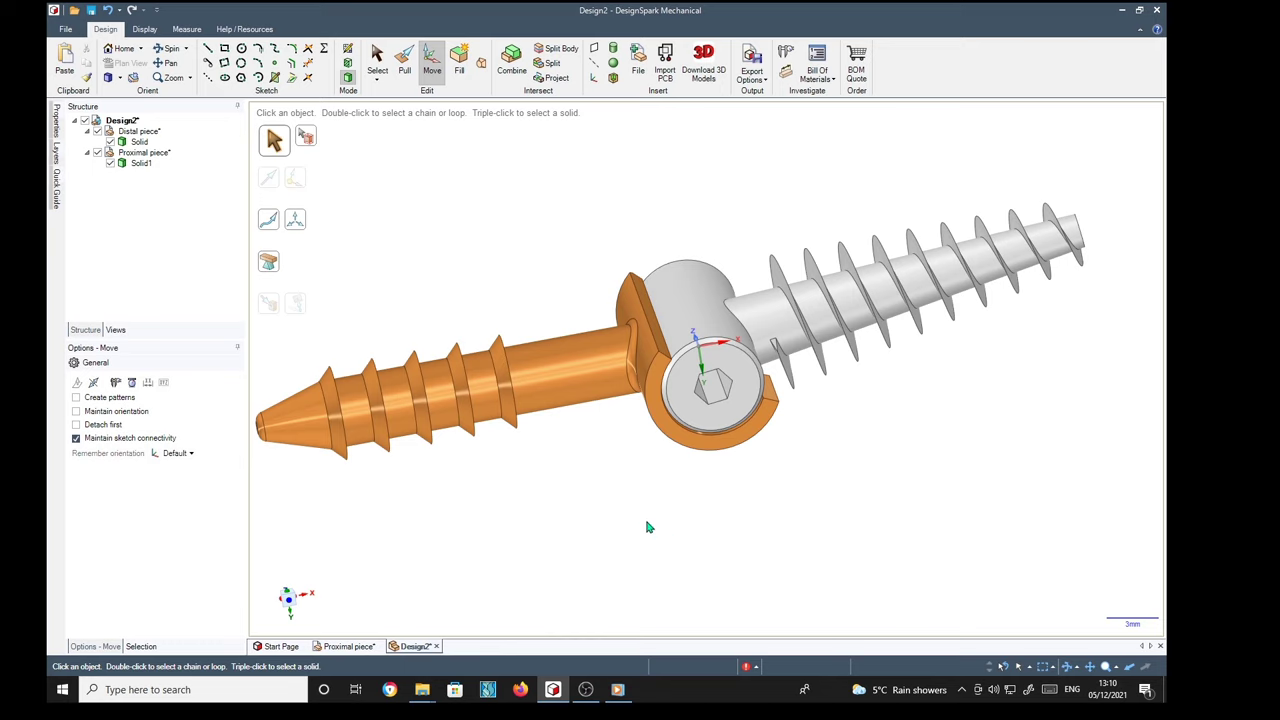
middle_drag(958, 430, 1037, 434)
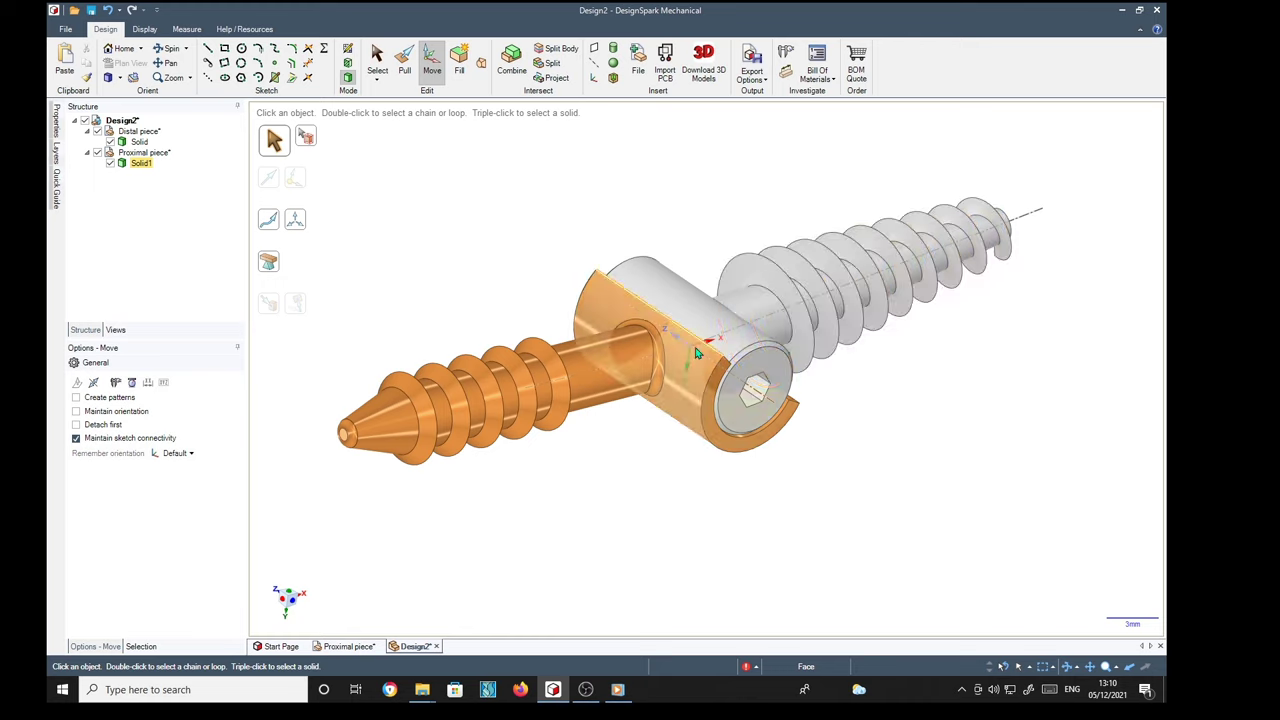
middle_drag(897, 406, 840, 530)
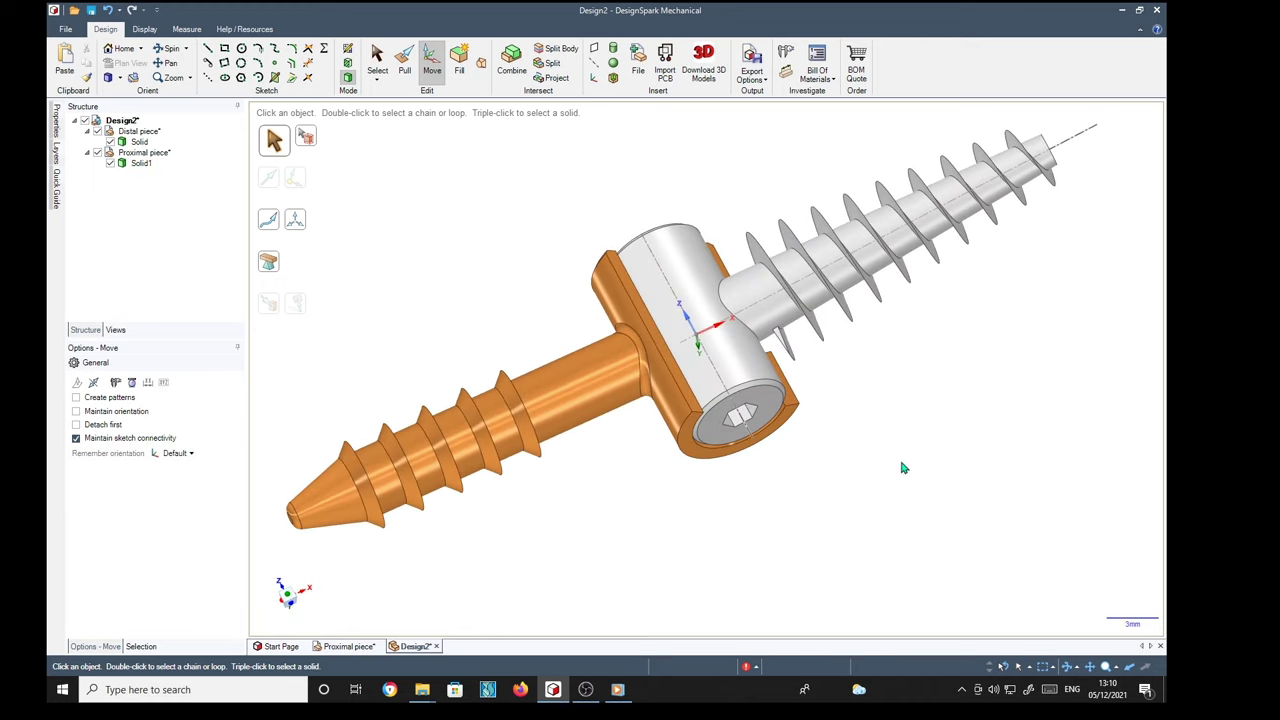
mouse_move(905, 450)
middle_down()
mouse_move(914, 374)
mouse_move(931, 434)
mouse_move(897, 469)
mouse_move(921, 439)
middle_up()
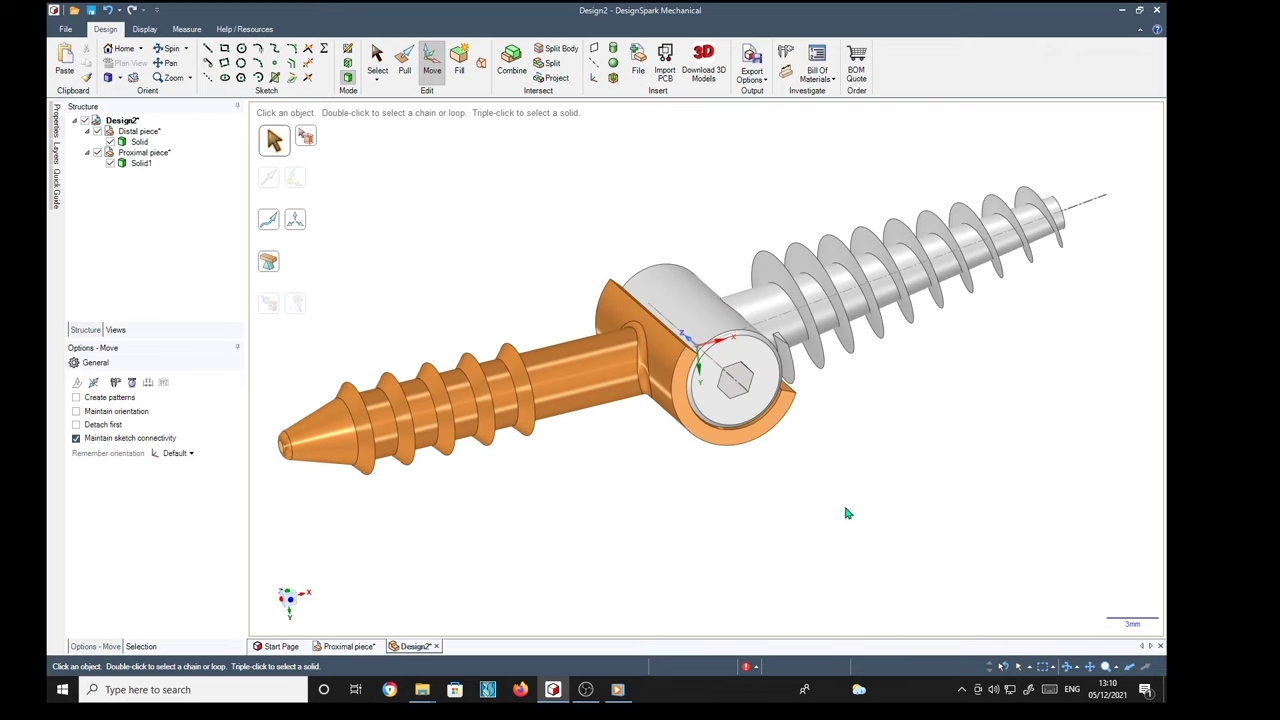
middle_drag(923, 470, 881, 469)
middle_drag(947, 401, 899, 463)
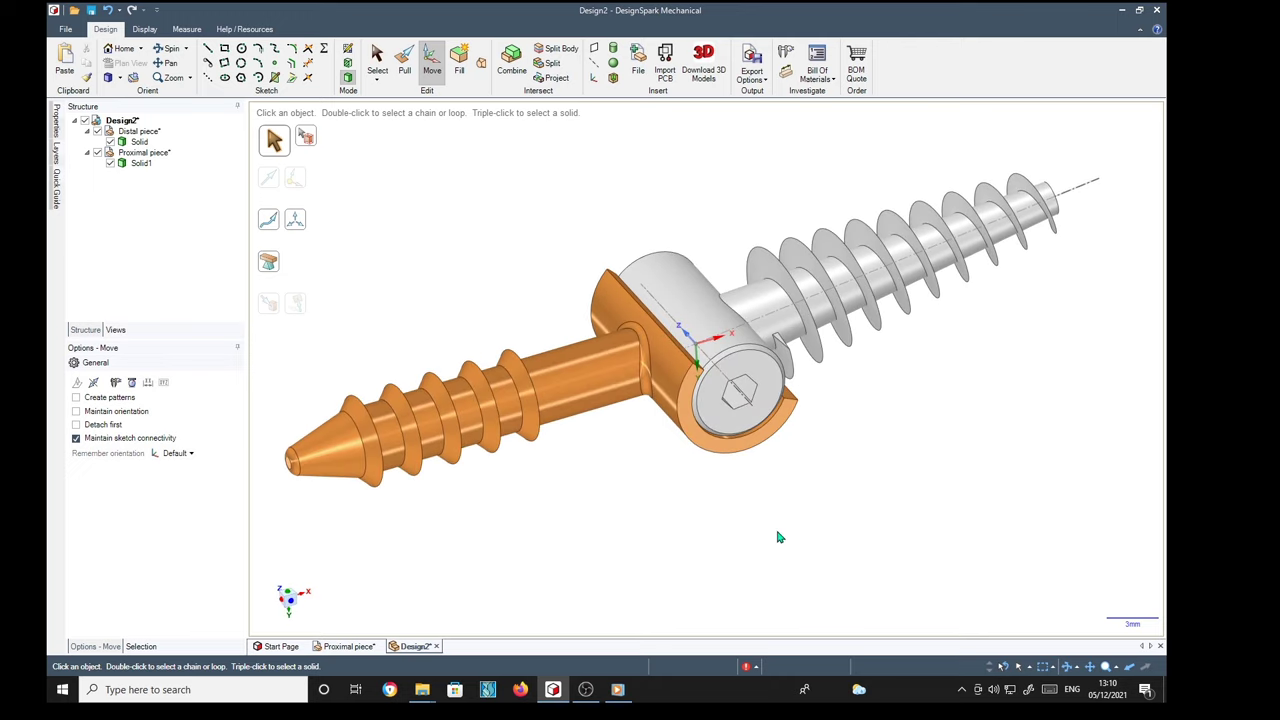